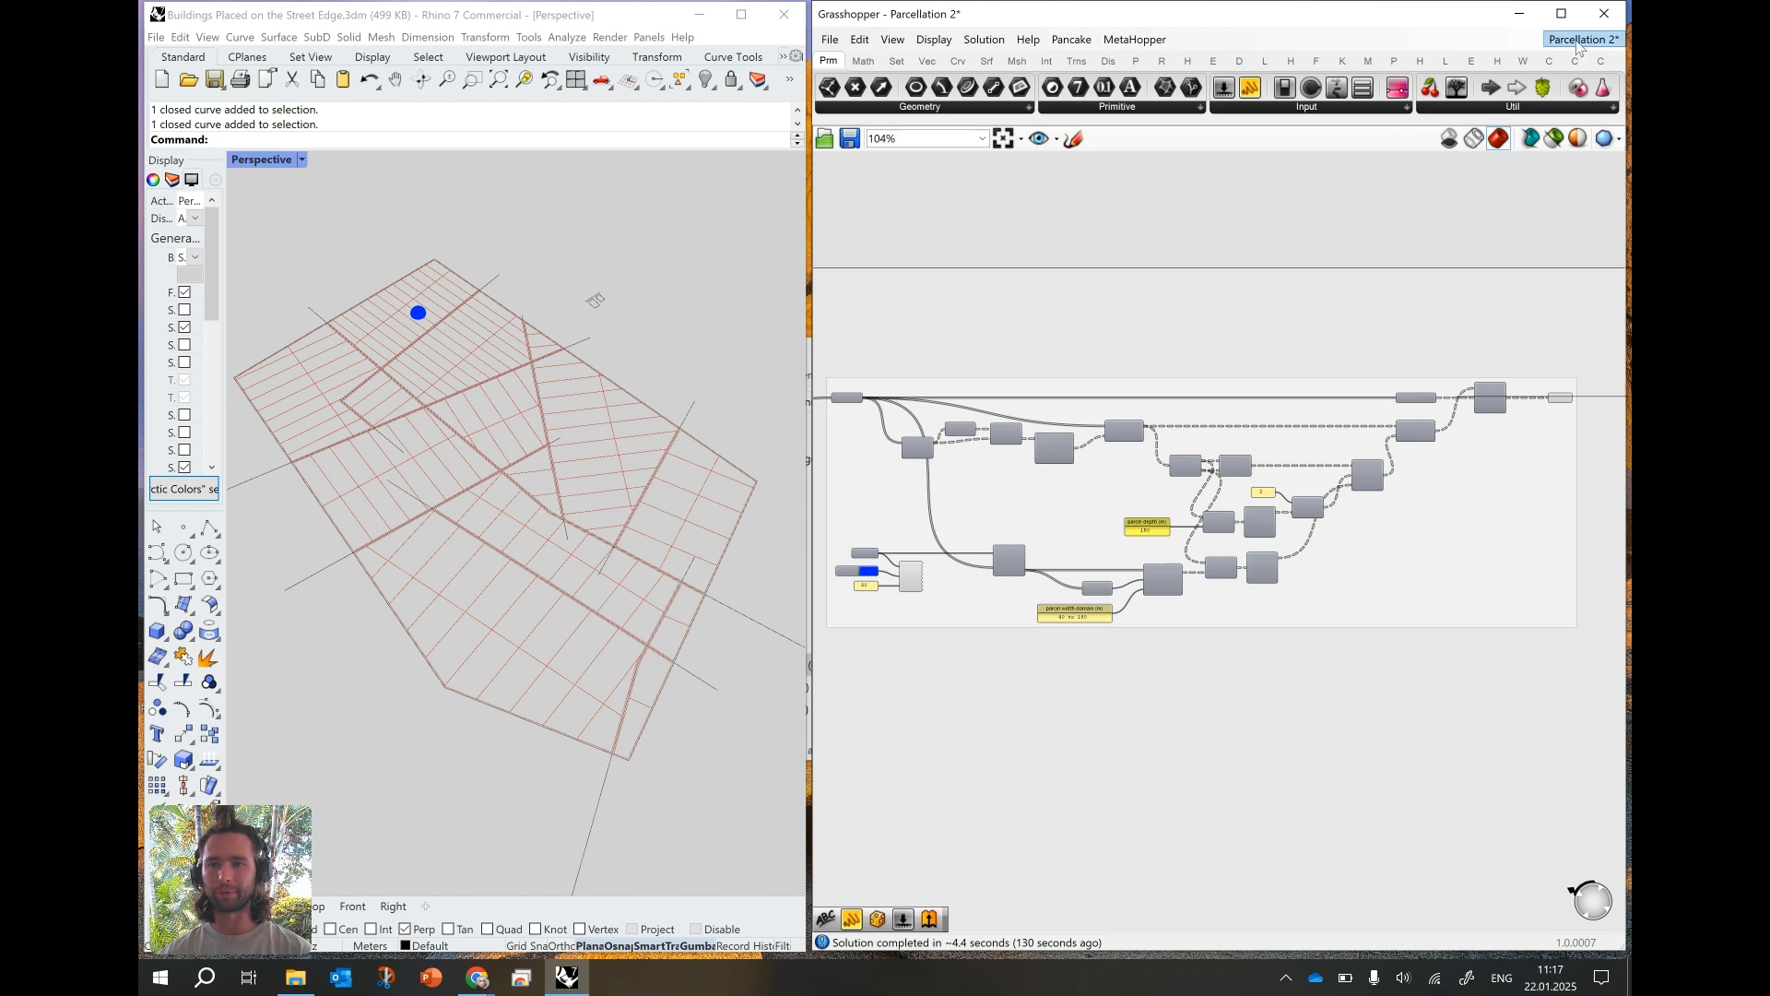
- Preview the result of the "Placement of Buildings done" definition and return to the "Parcellation 2" definition
mouse_move(1578, 43)
left_click(1525, 197)
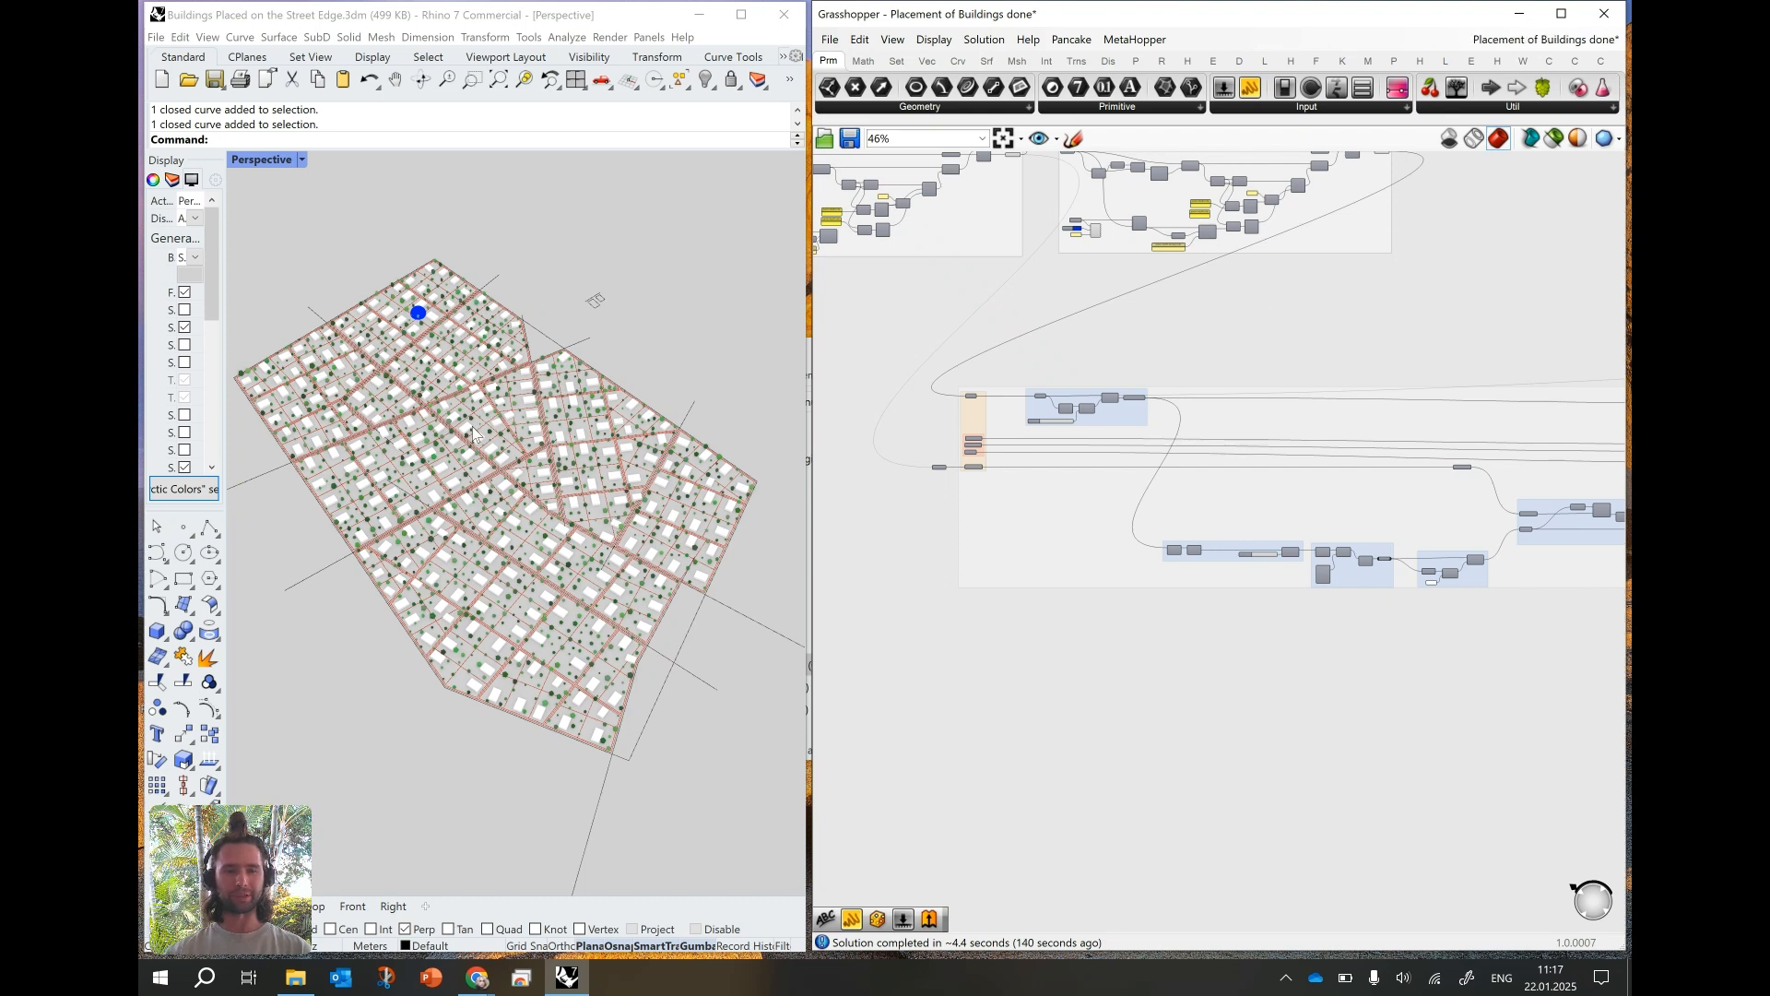
right_click_drag(462, 468, 463, 479)
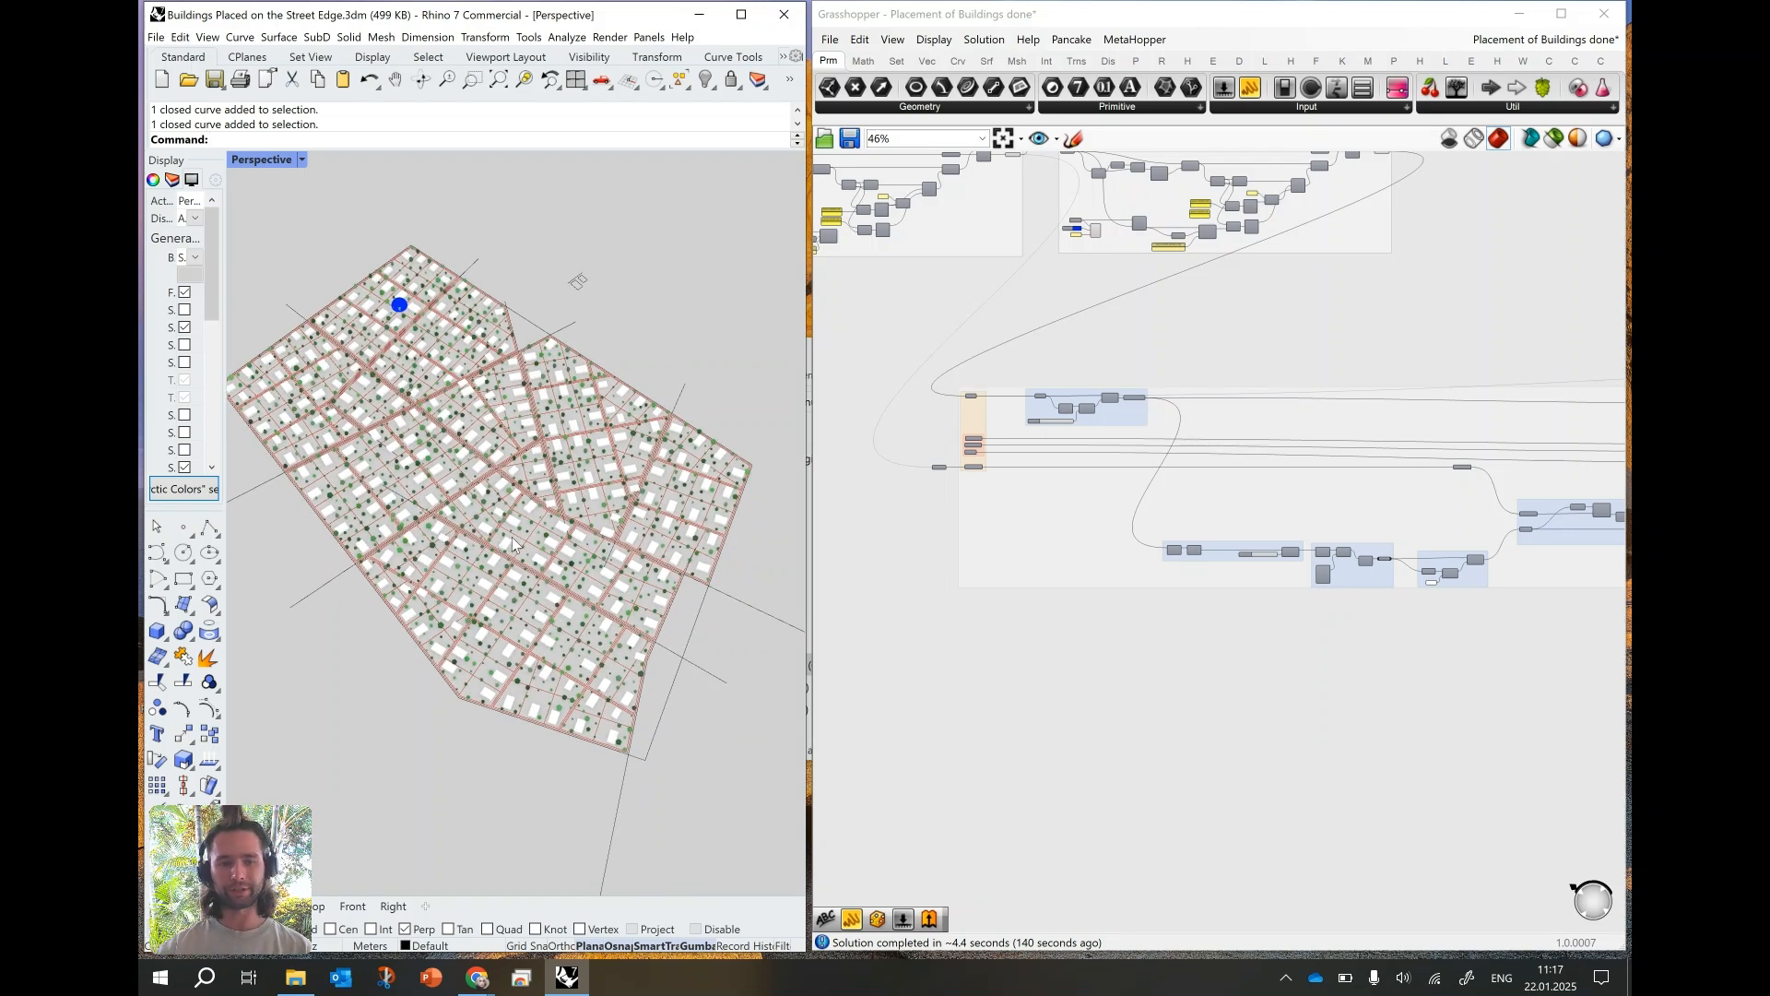
left_click(1545, 40)
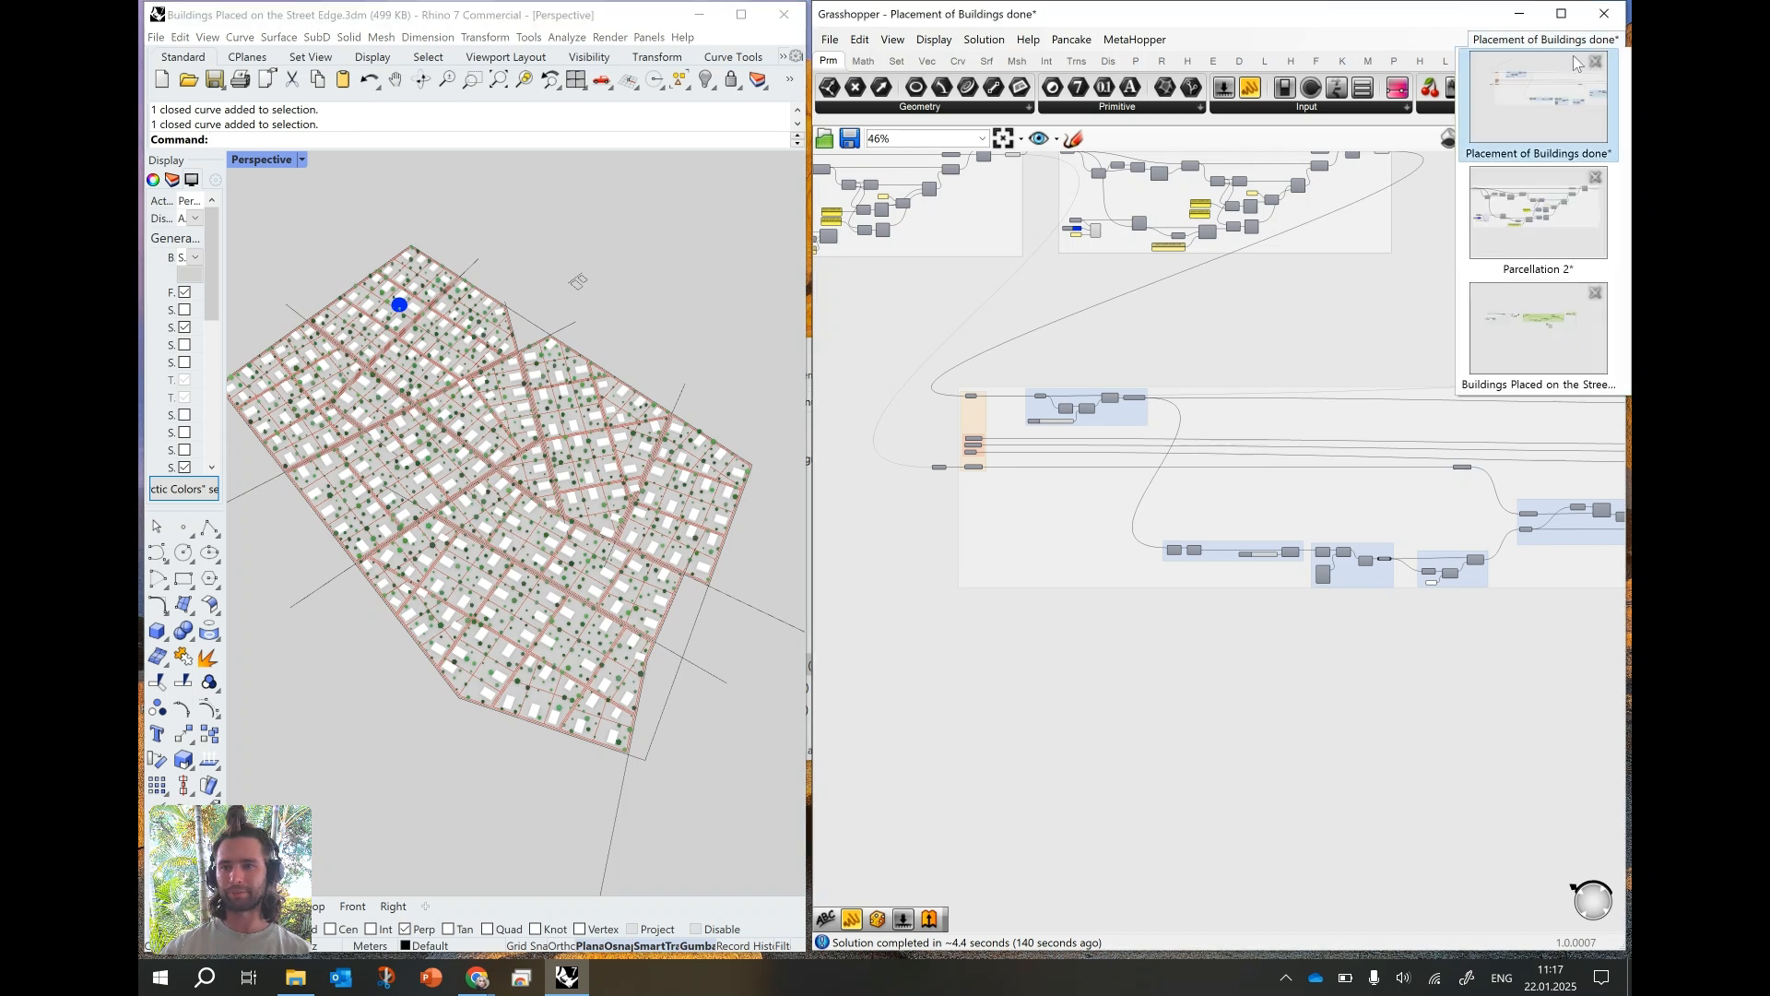
left_click(1524, 236)
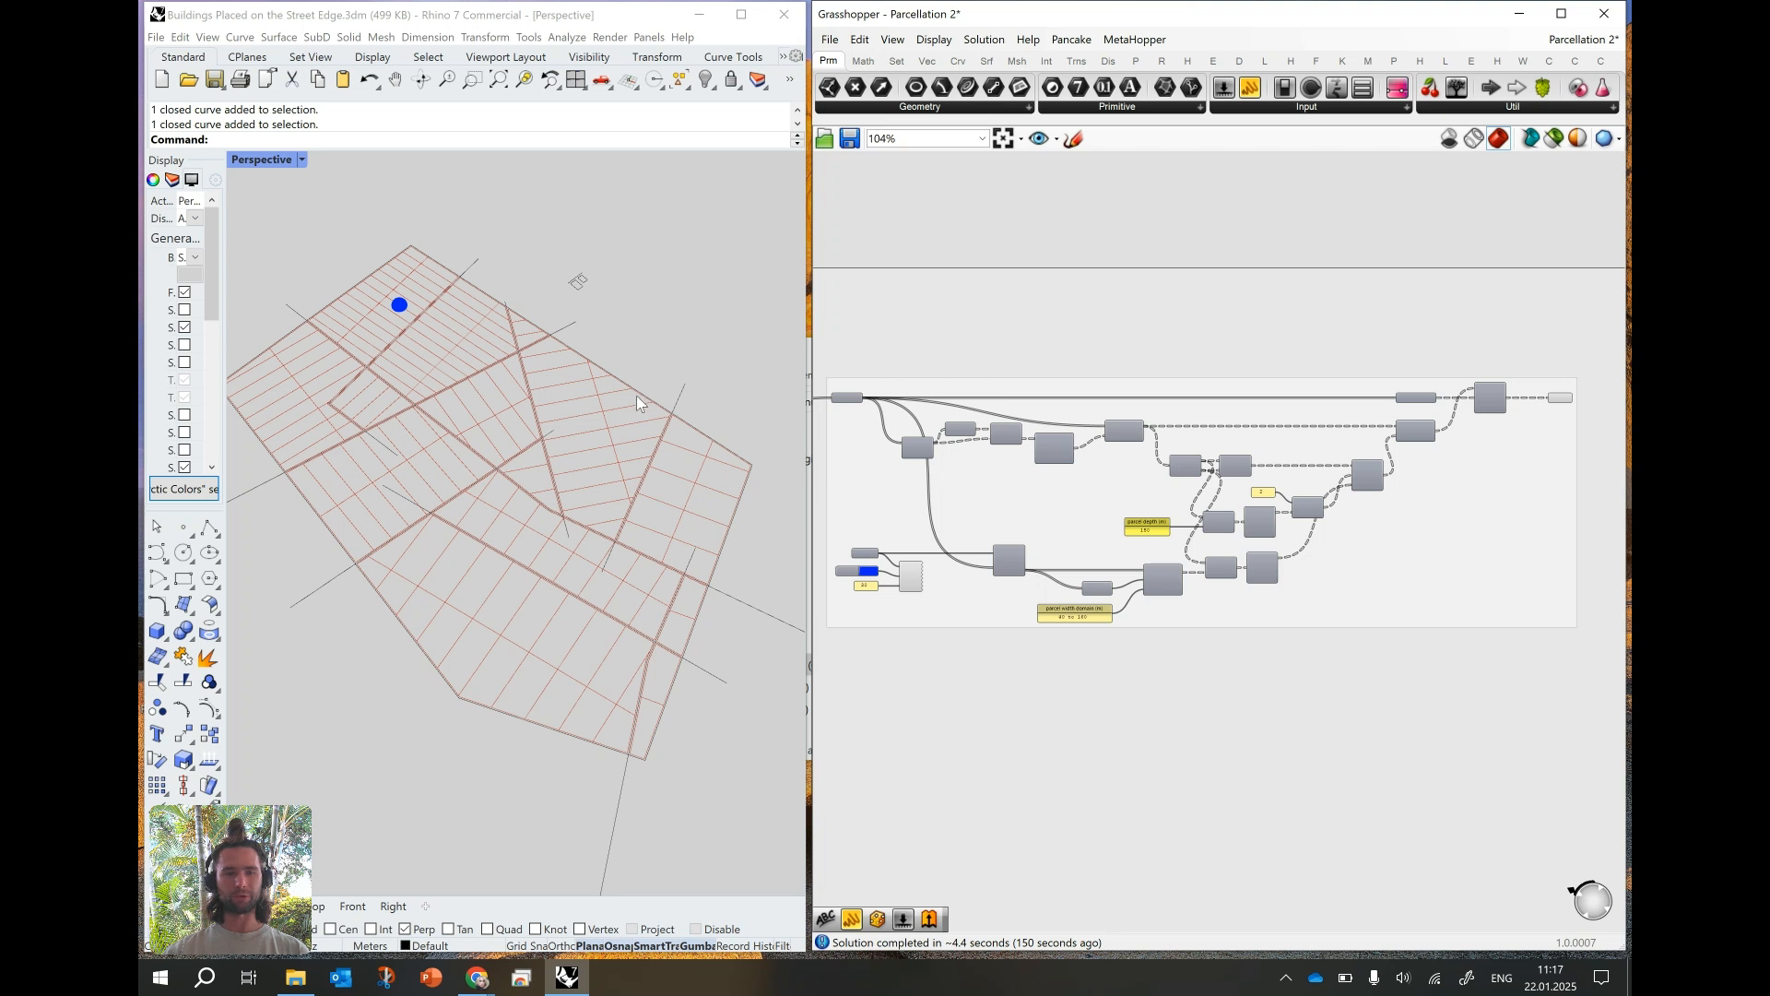
- Examine the parcel layout across the city blocks, including the parcels around the attractor point
mouse_move(502, 443)
right_mouse_down()
mouse_move(494, 426)
mouse_move(481, 463)
right_mouse_up()
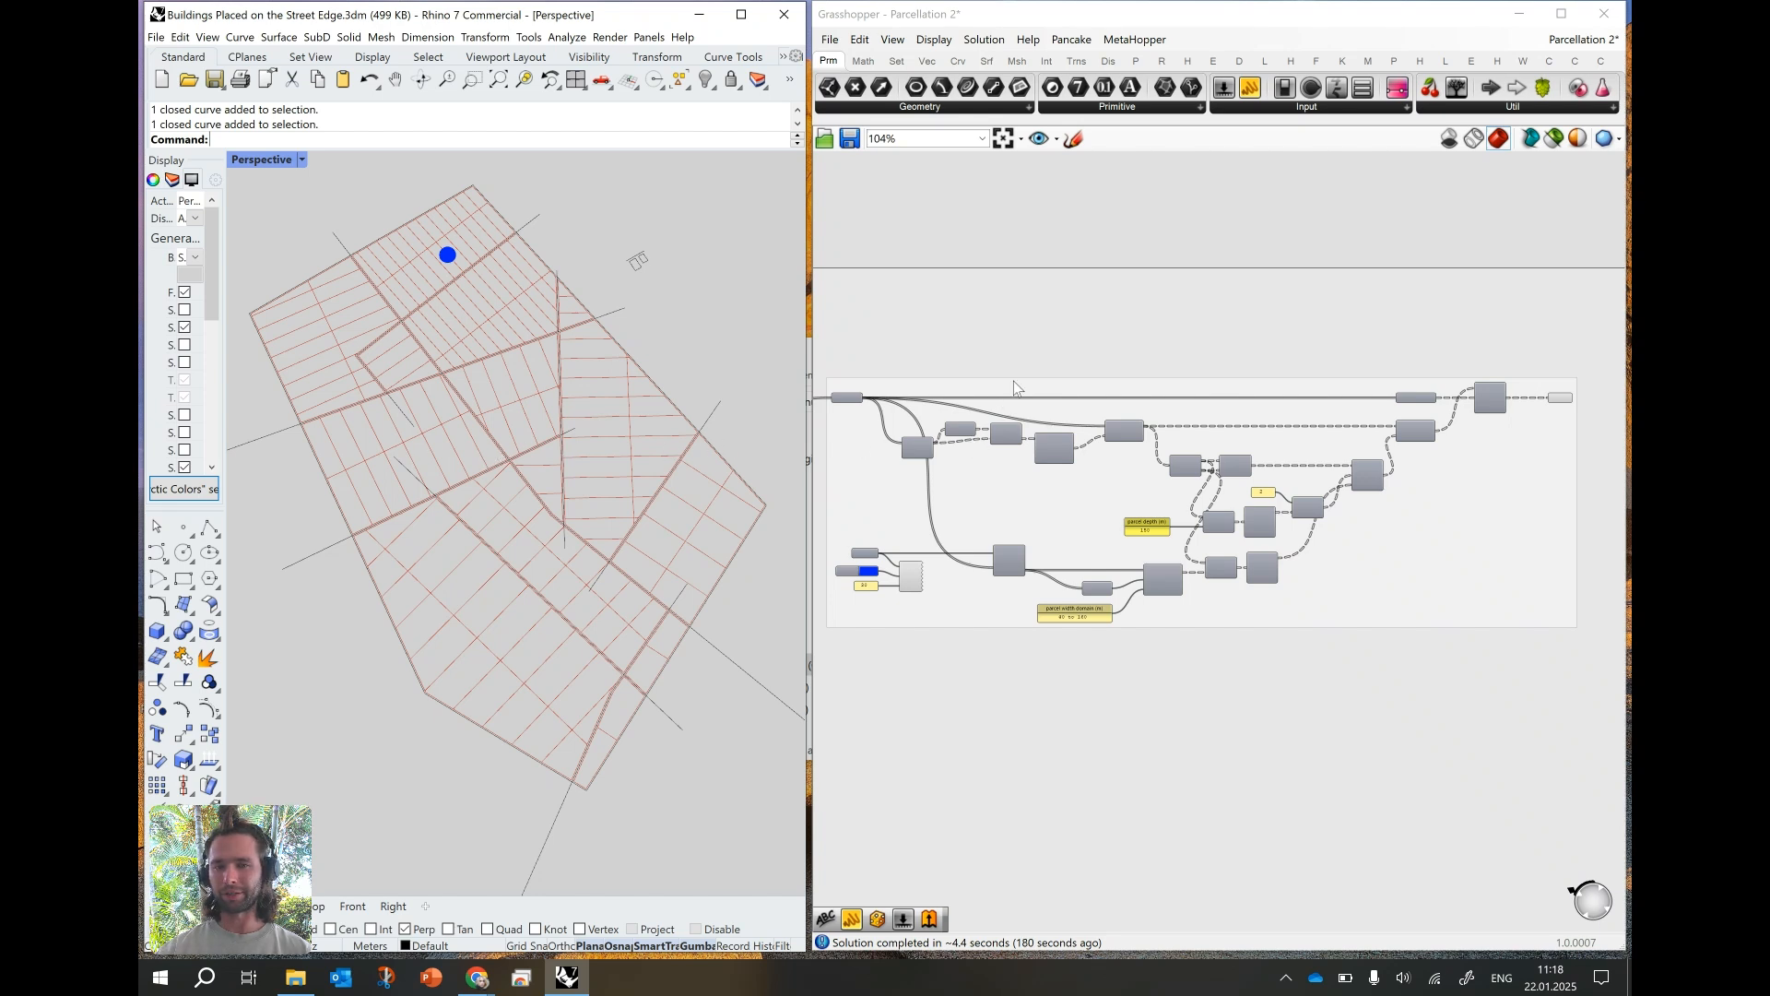
right_click_drag(526, 444, 500, 469)
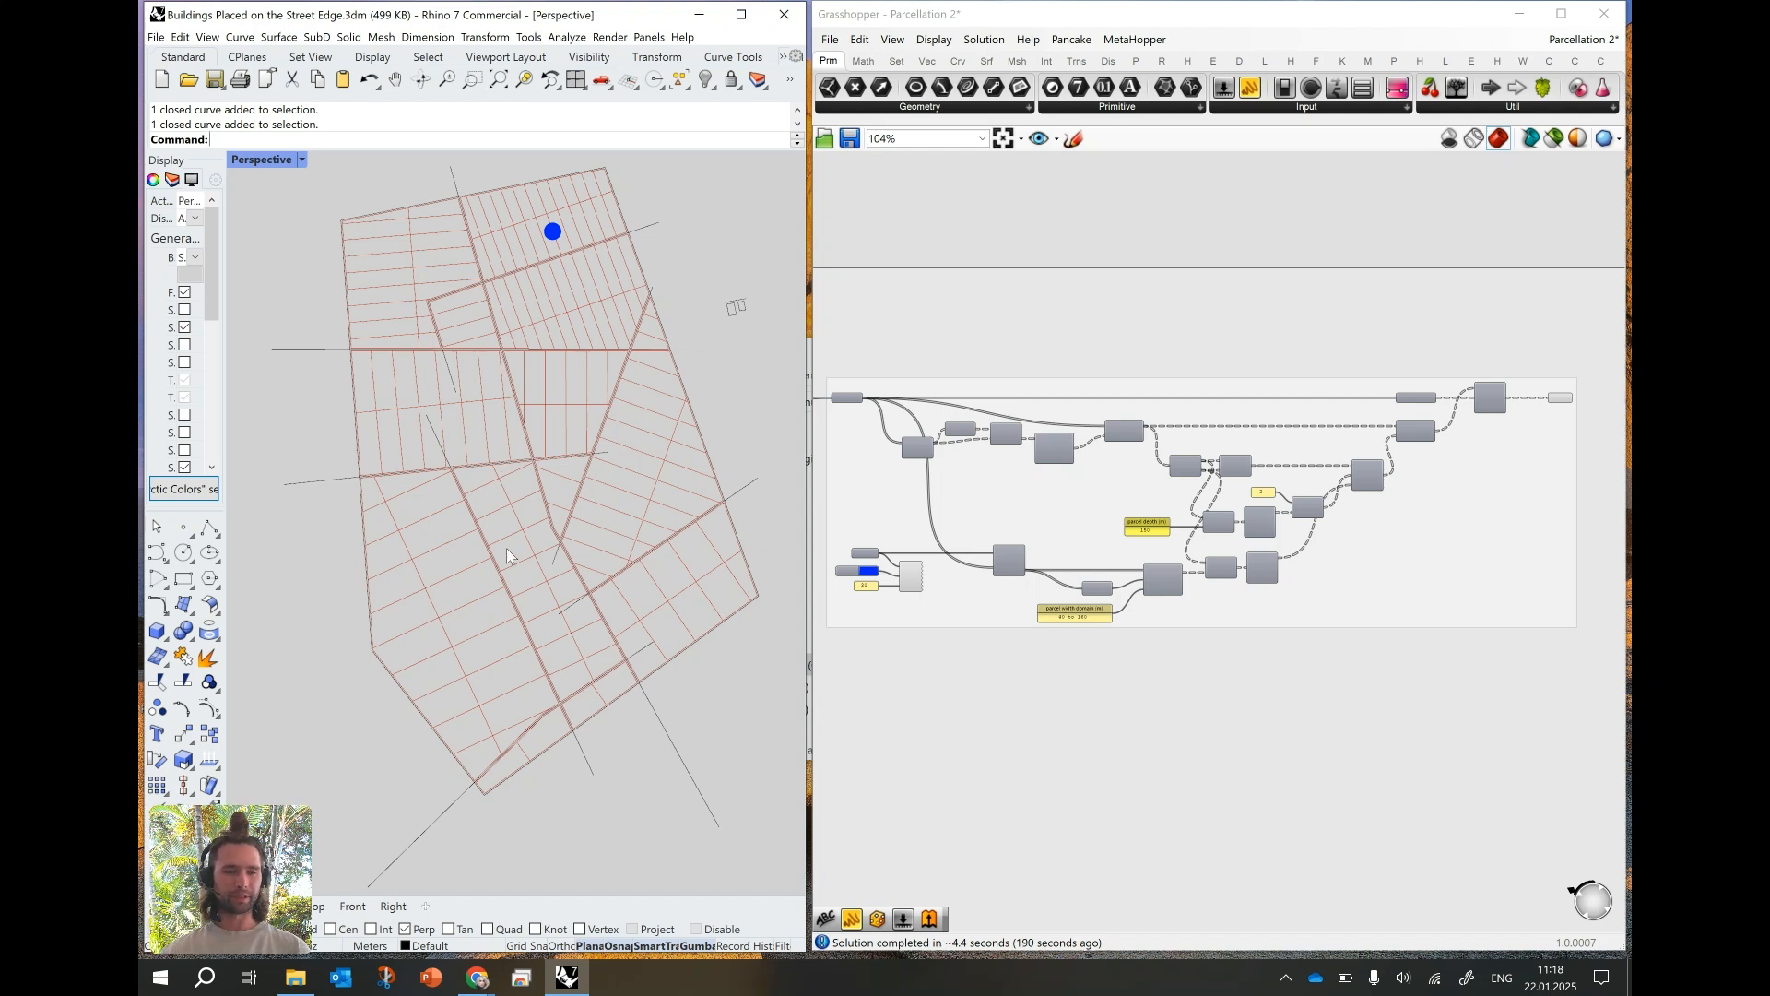
scroll(537, 607, "up", 5)
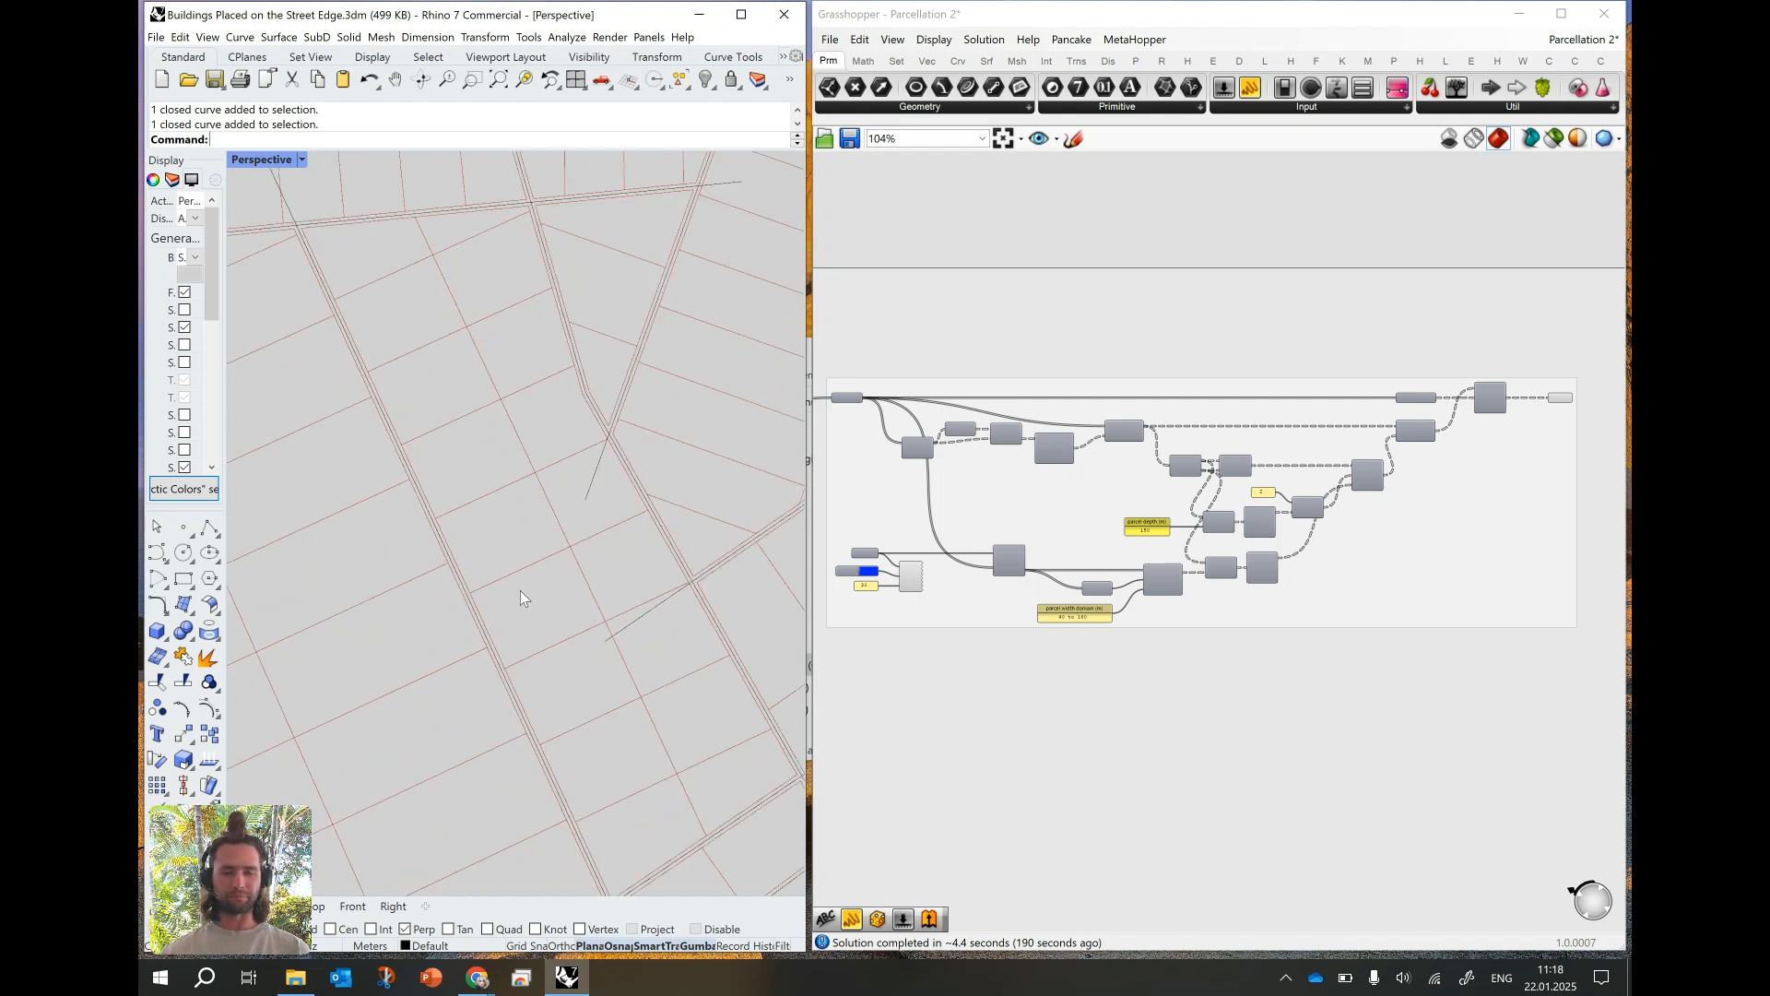
right_click_drag(526, 600, 538, 553)
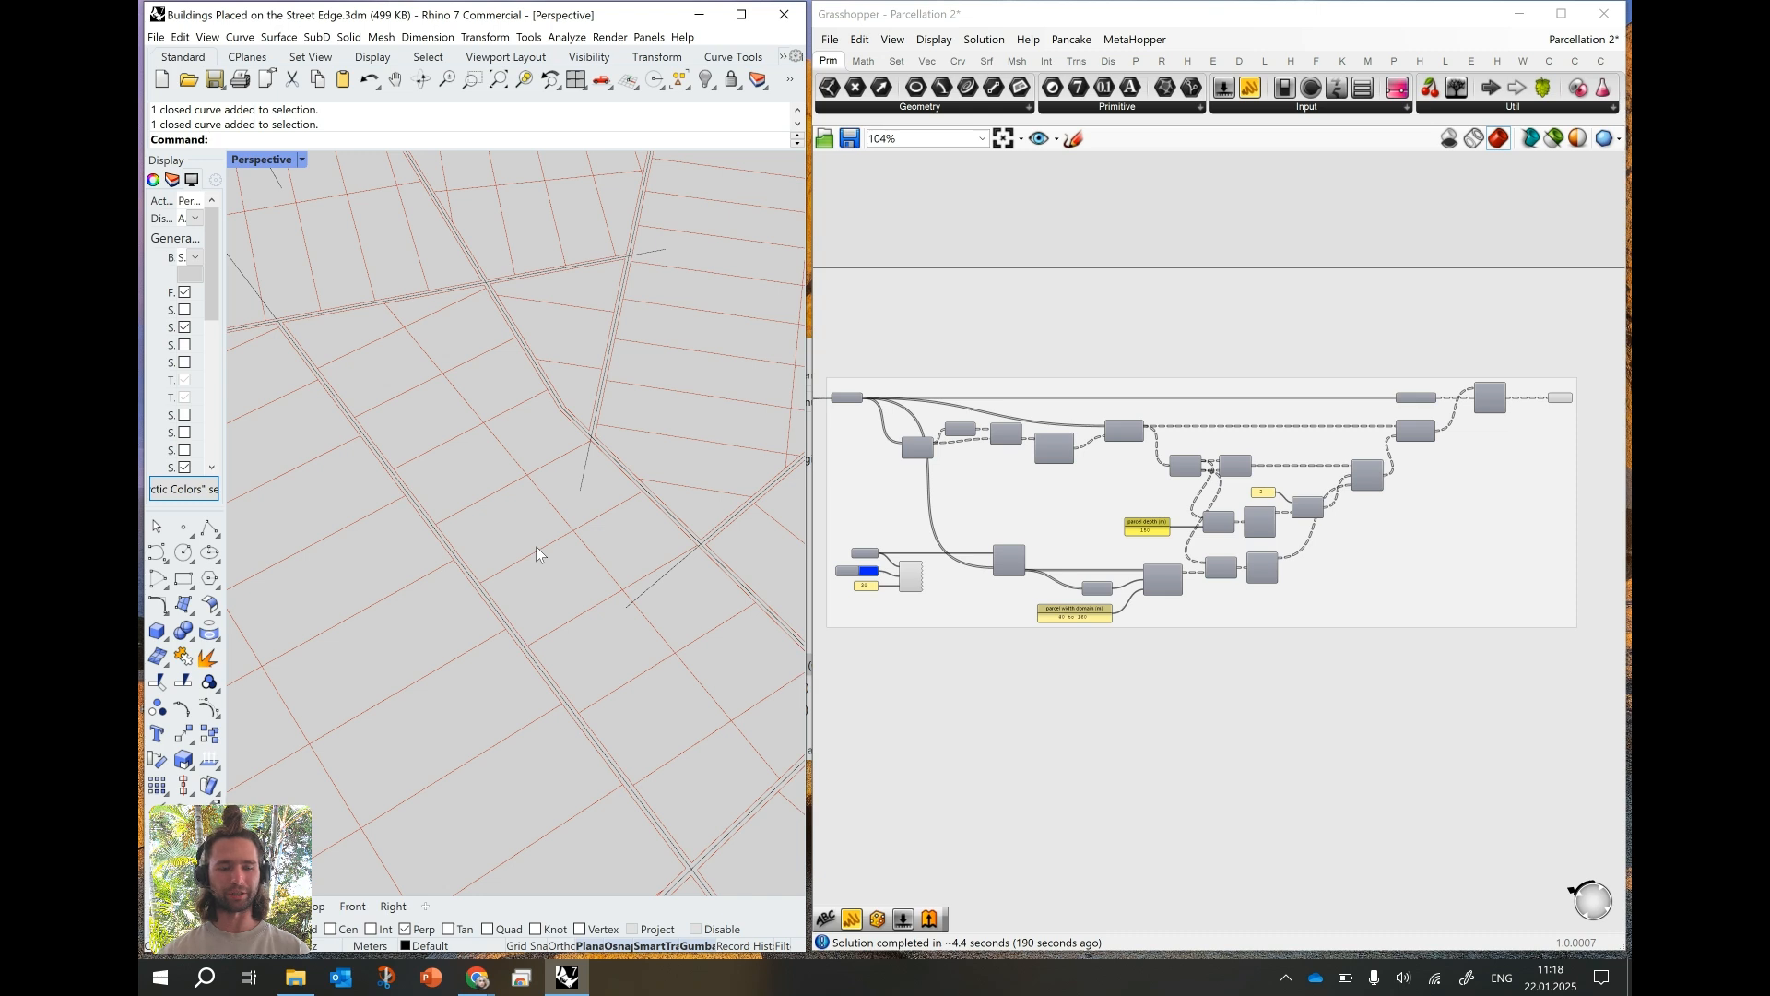
scroll(524, 577, "down", 3)
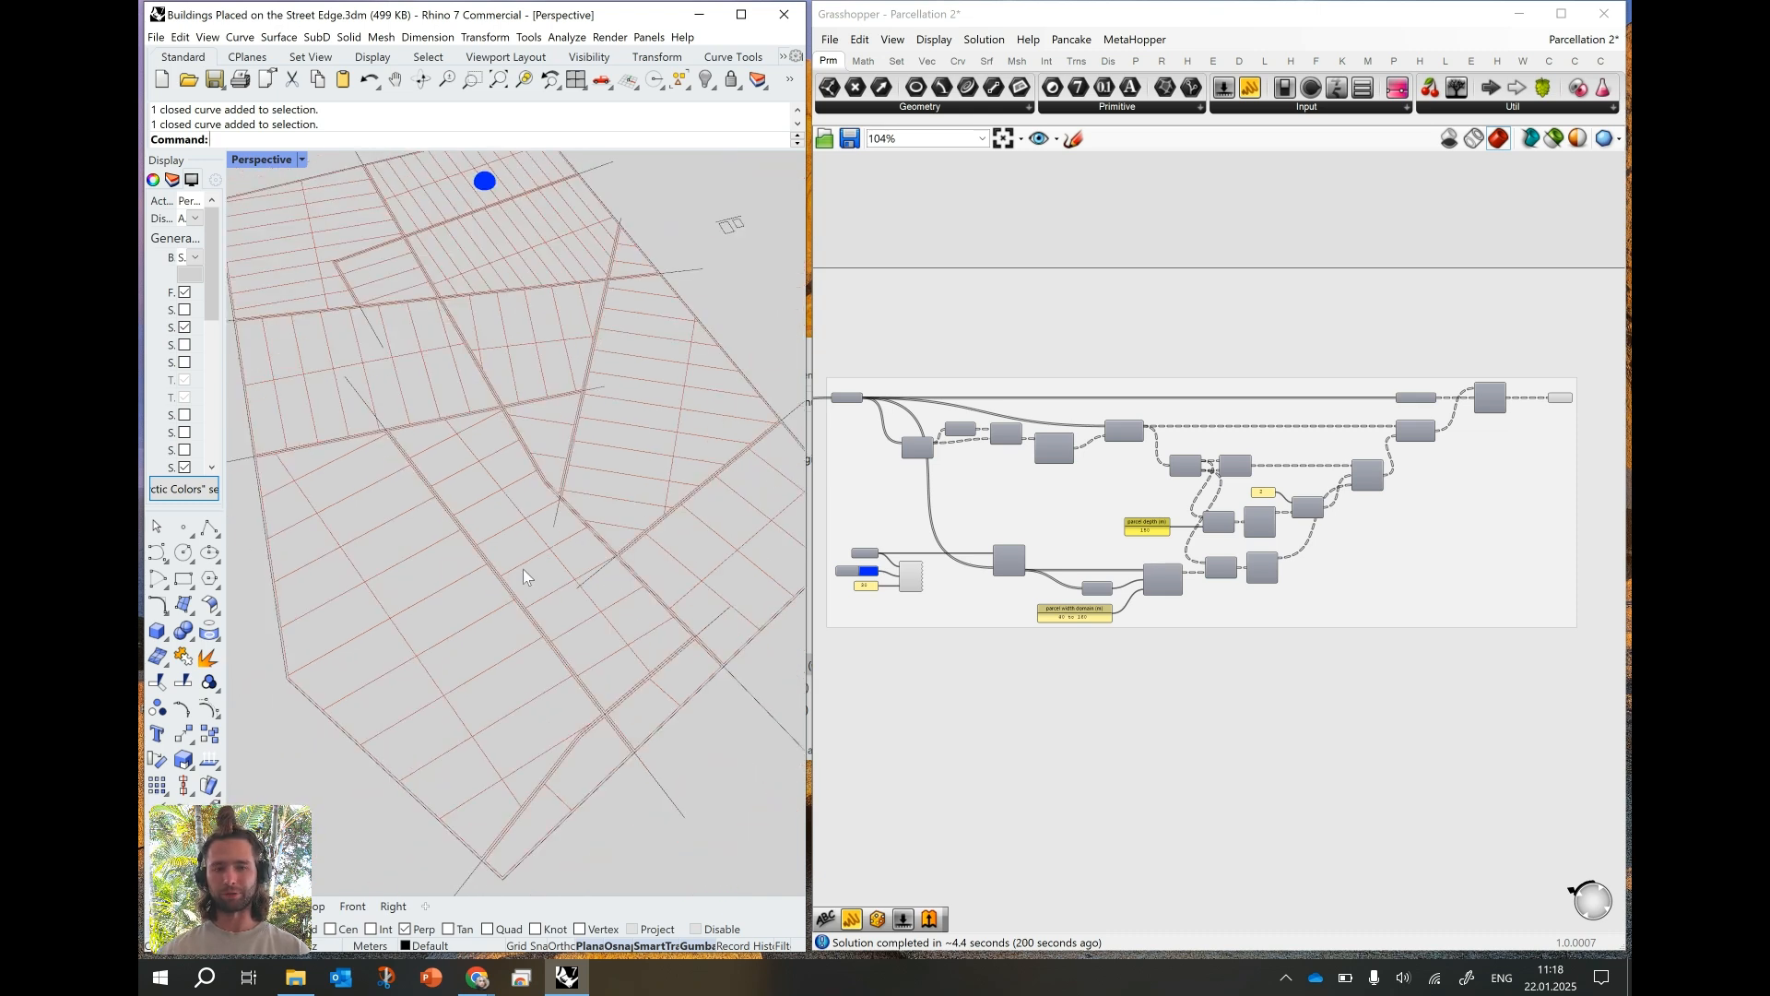
right_click_drag(505, 407, 553, 513)
scroll(514, 375, "up", 6)
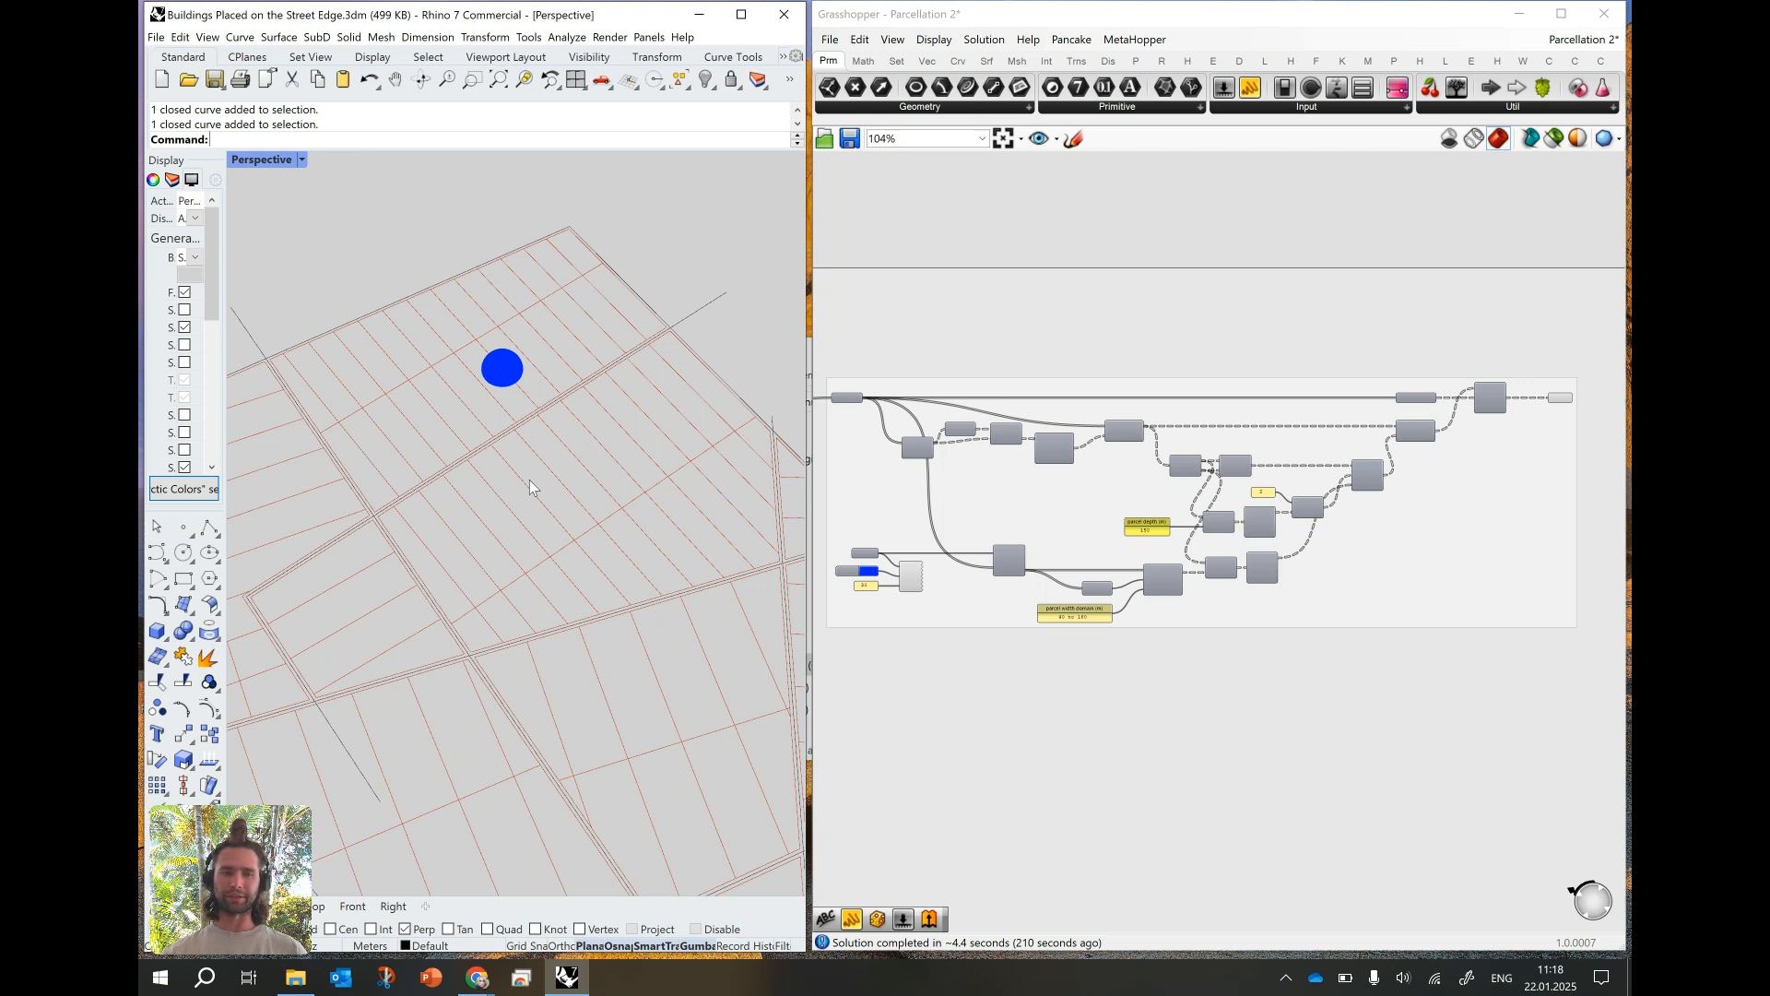
scroll(530, 465, "down", 1)
scroll(722, 426, "down", 6)
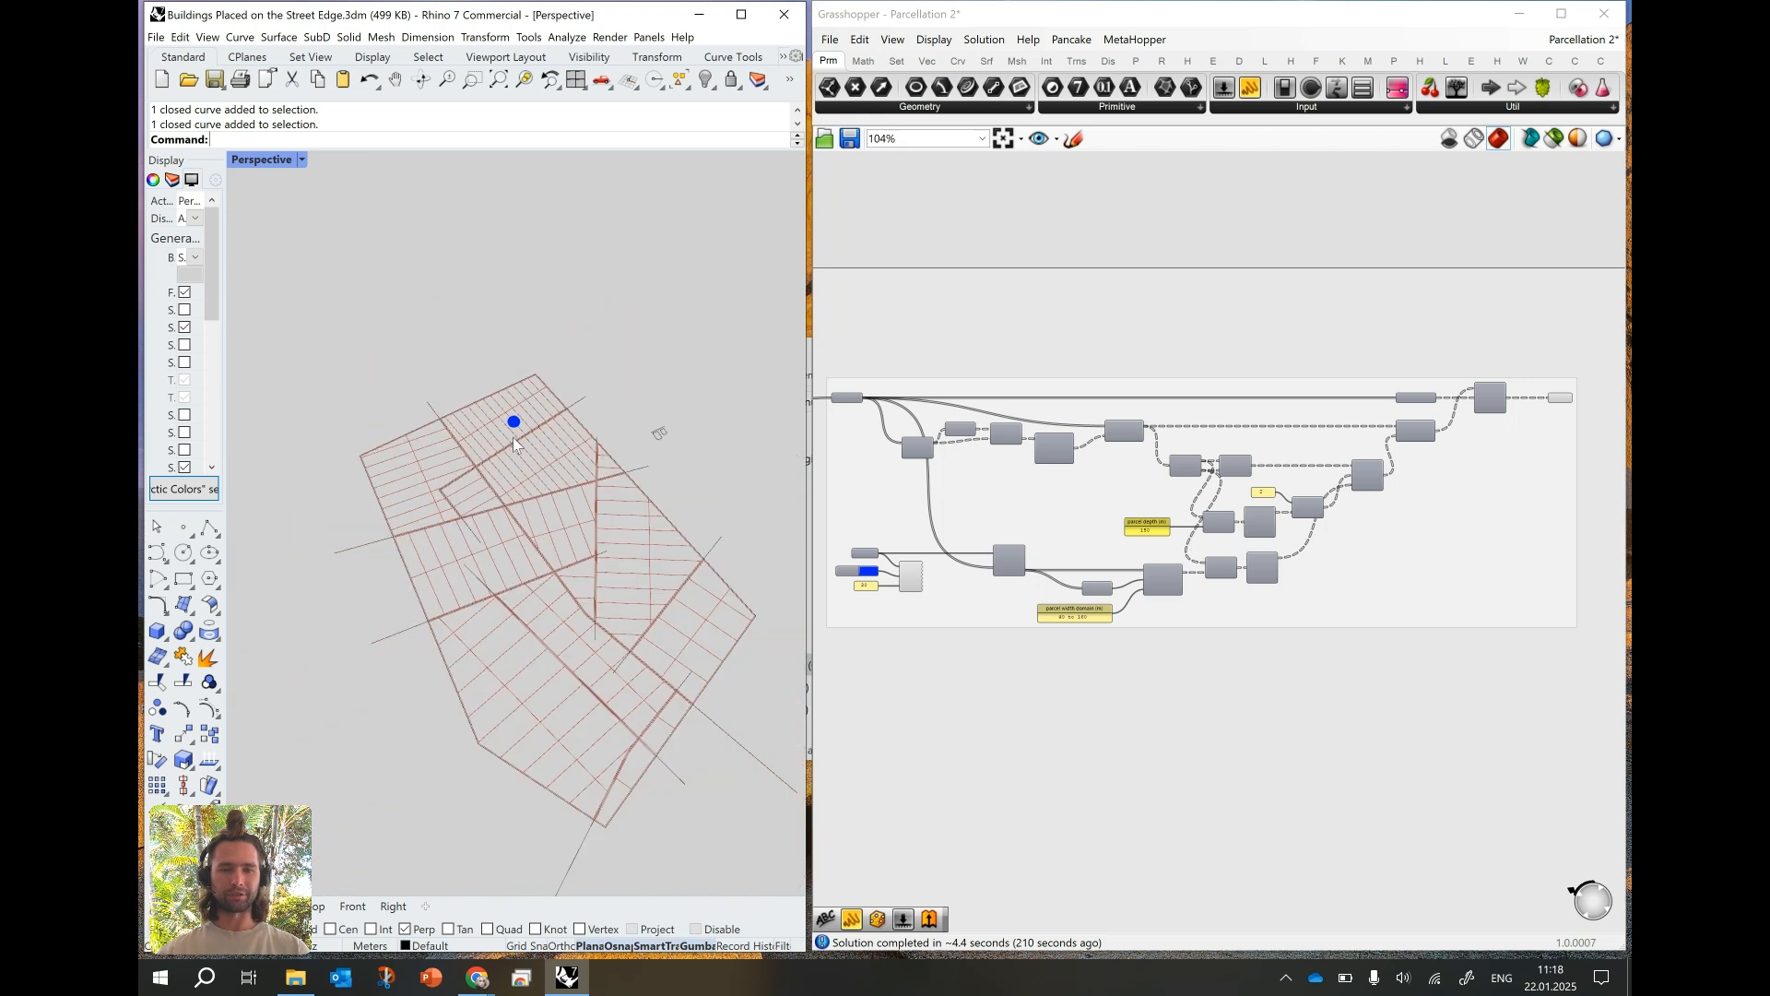
- Delete the street curve crossing the middle of the plot and the long diagonal street curve through the lower blocks
scroll(538, 491, "up", 6)
left_click(498, 532)
key("Delete")
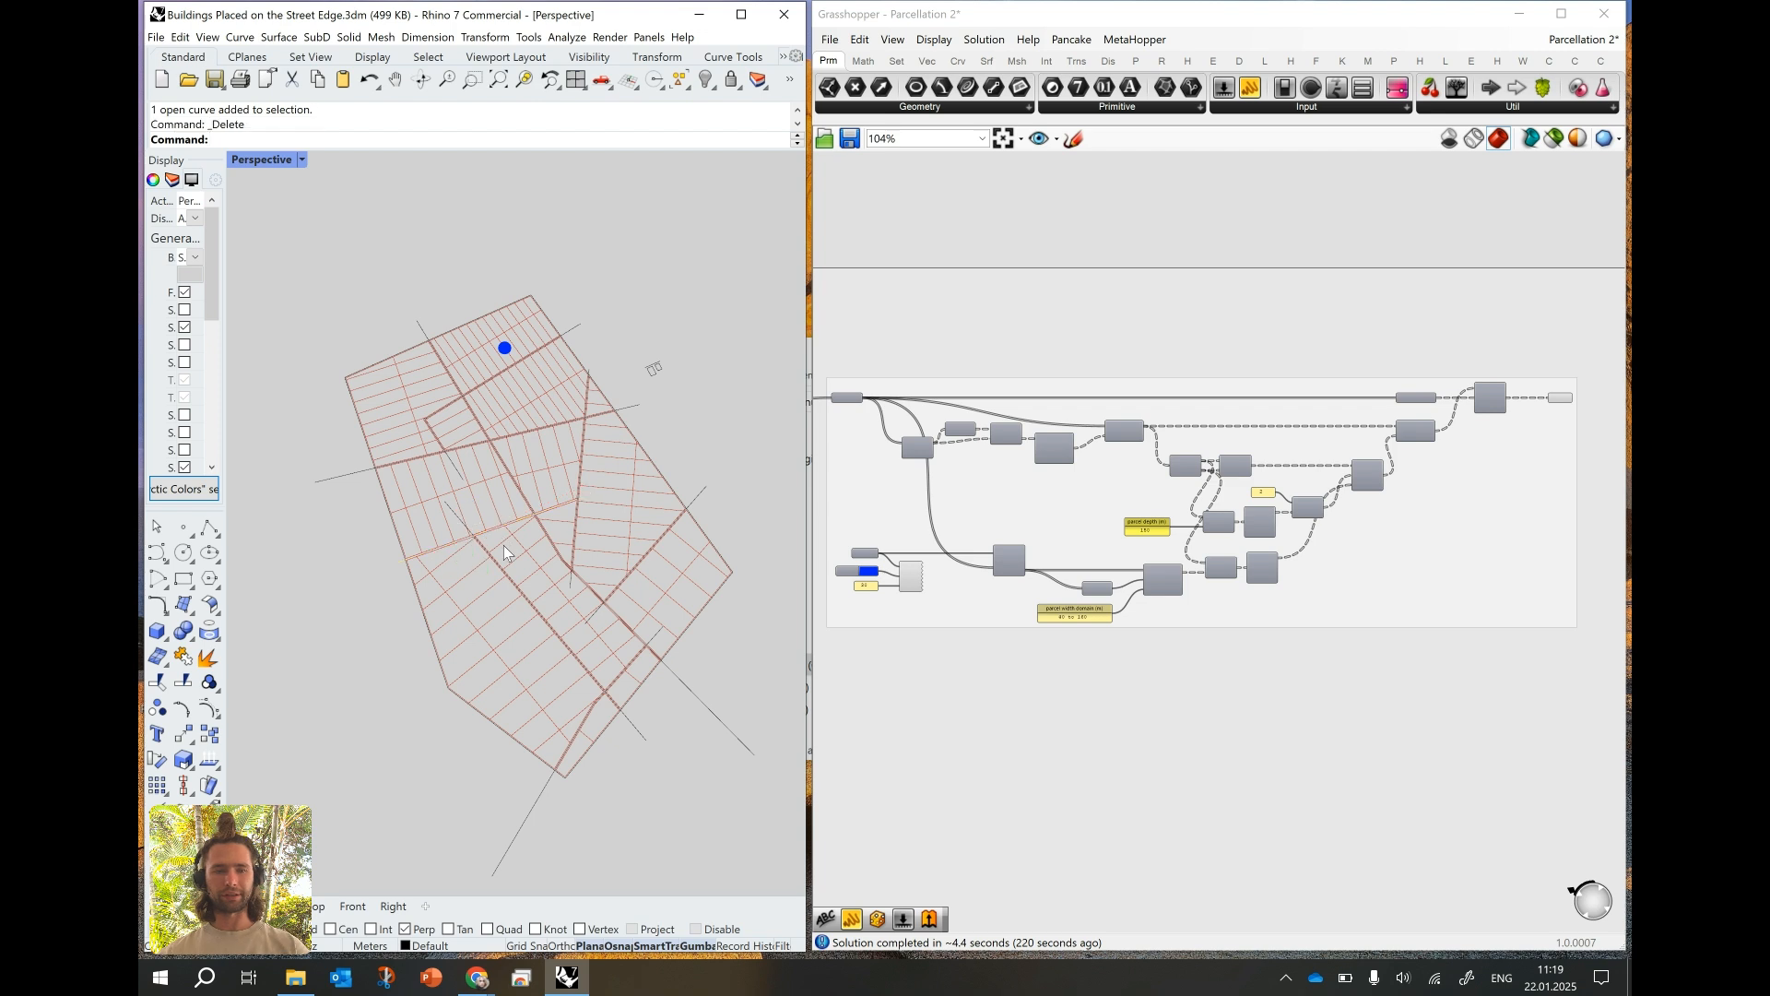
right_click_drag(573, 609, 553, 611)
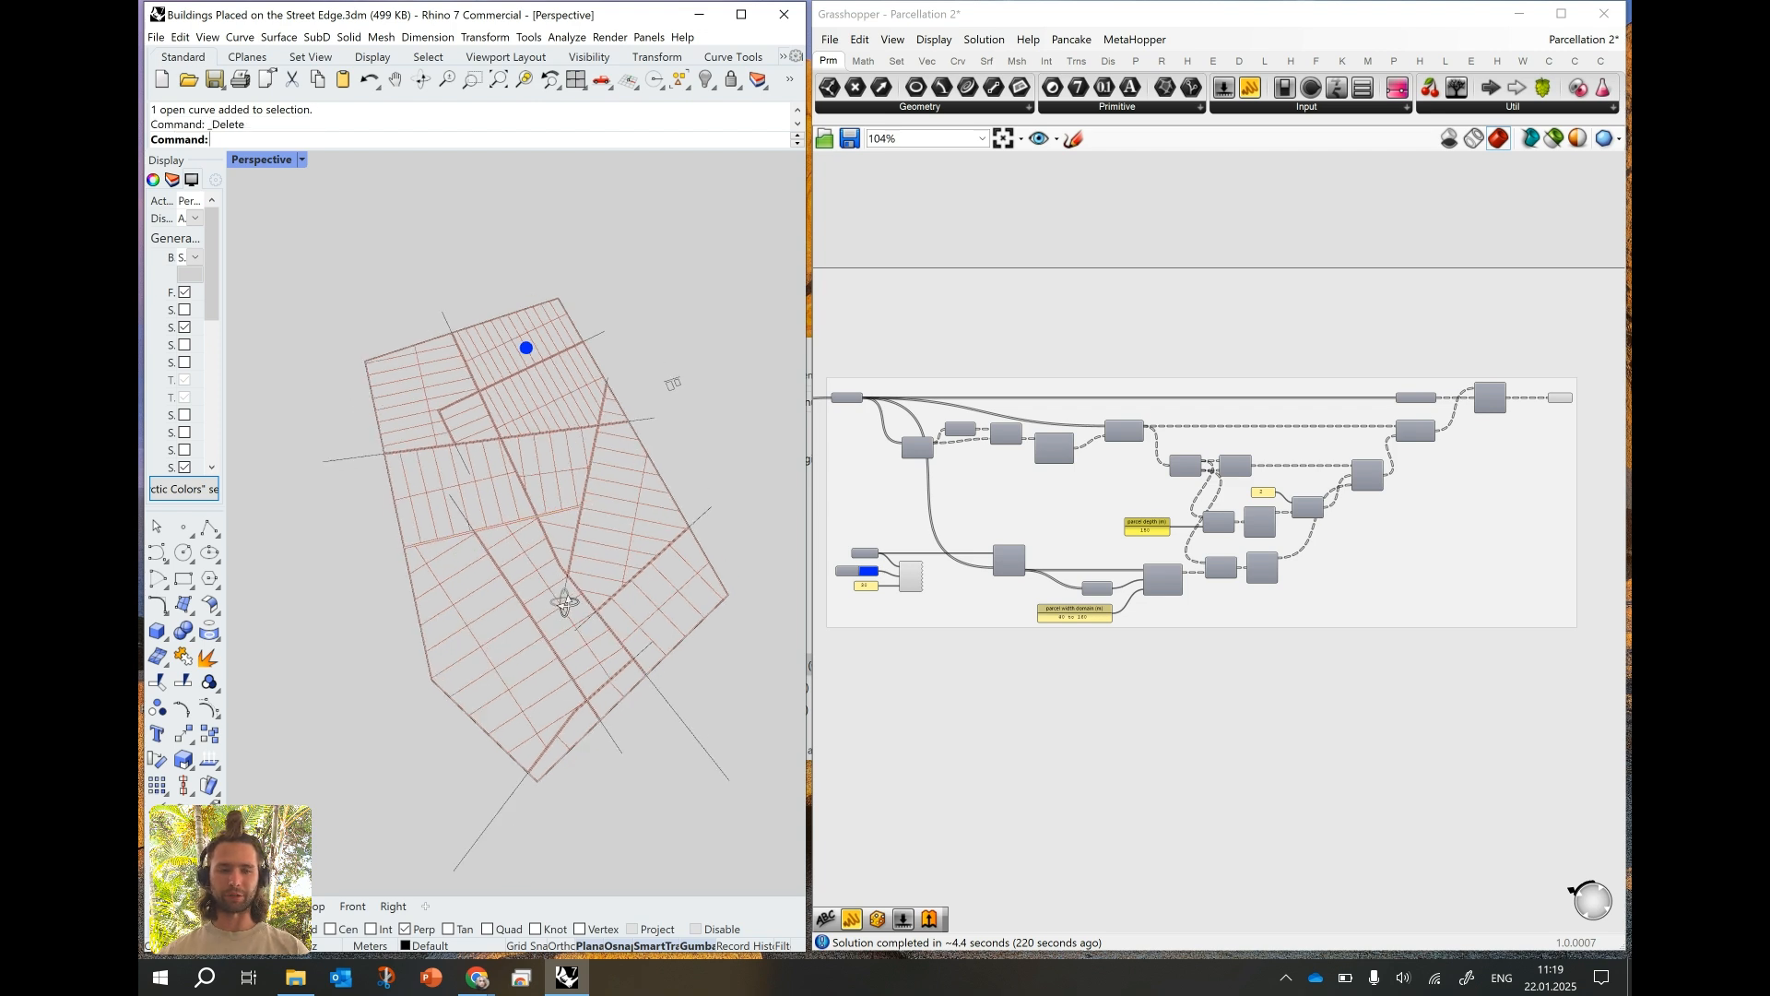
left_click(528, 612)
key("Delete")
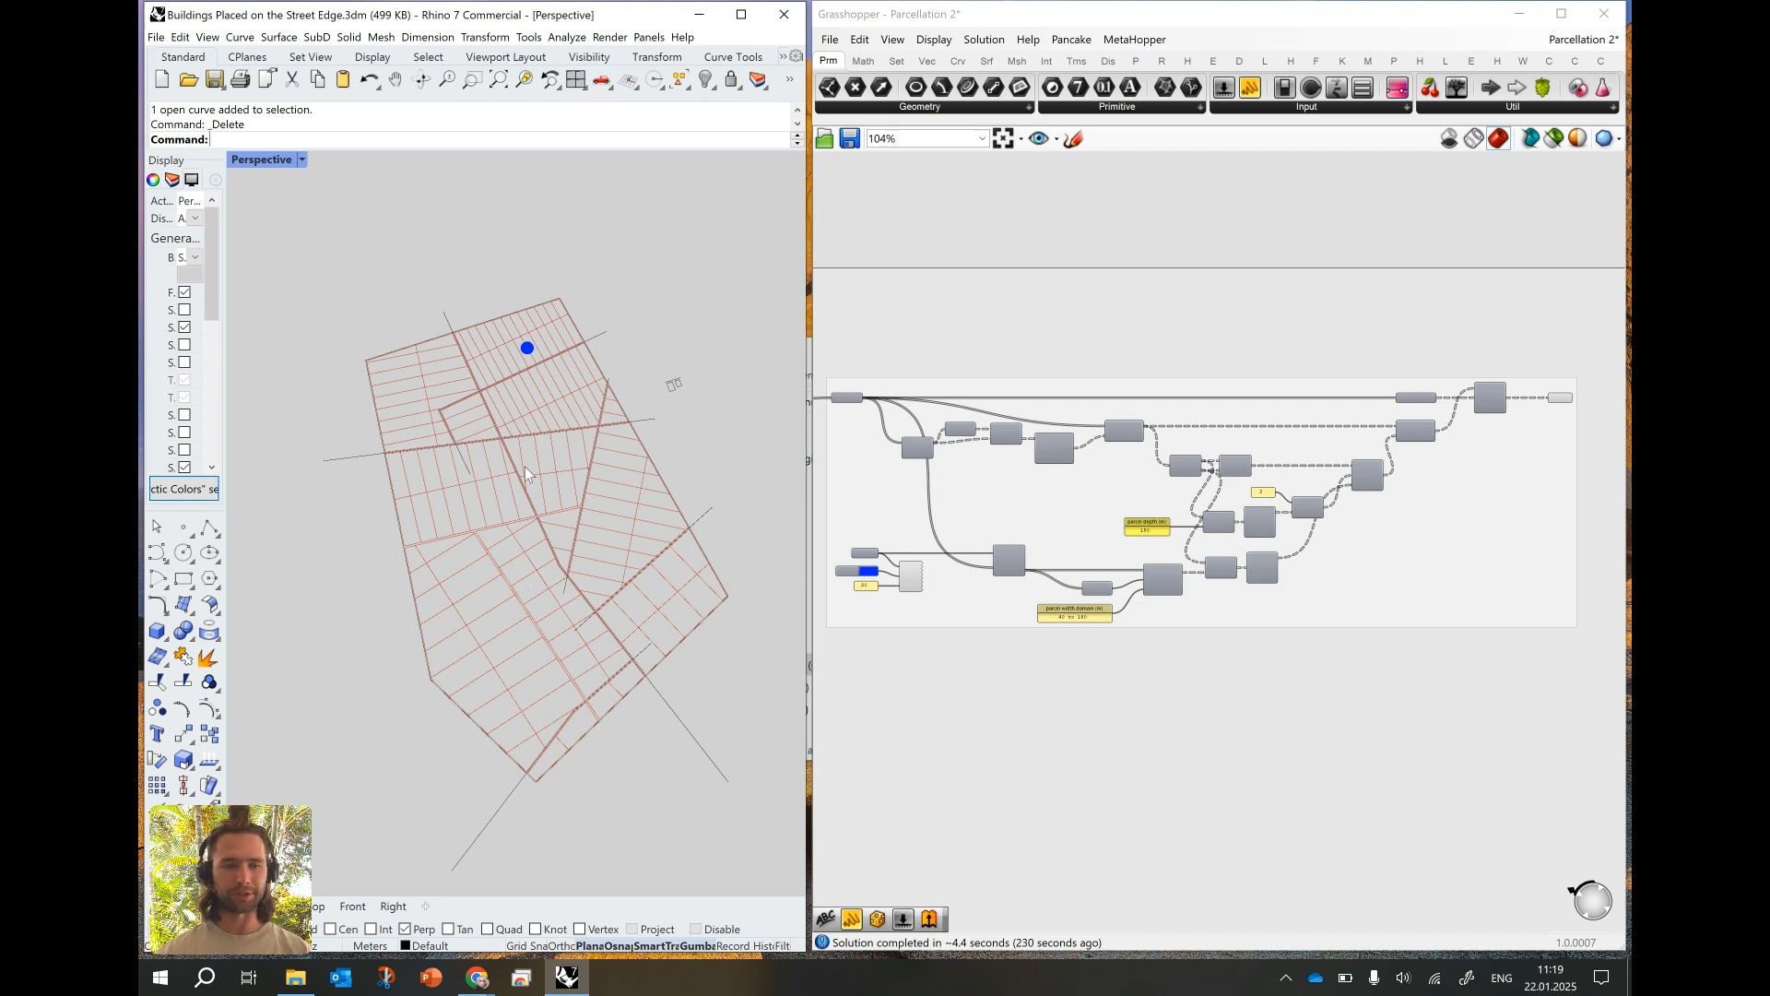
- Limit the preview to selected components and show the drawn streets parameter of the City Blocks: First Pass group
right_click_drag(865, 512, 1402, 505)
scroll(1014, 387, "up", 5)
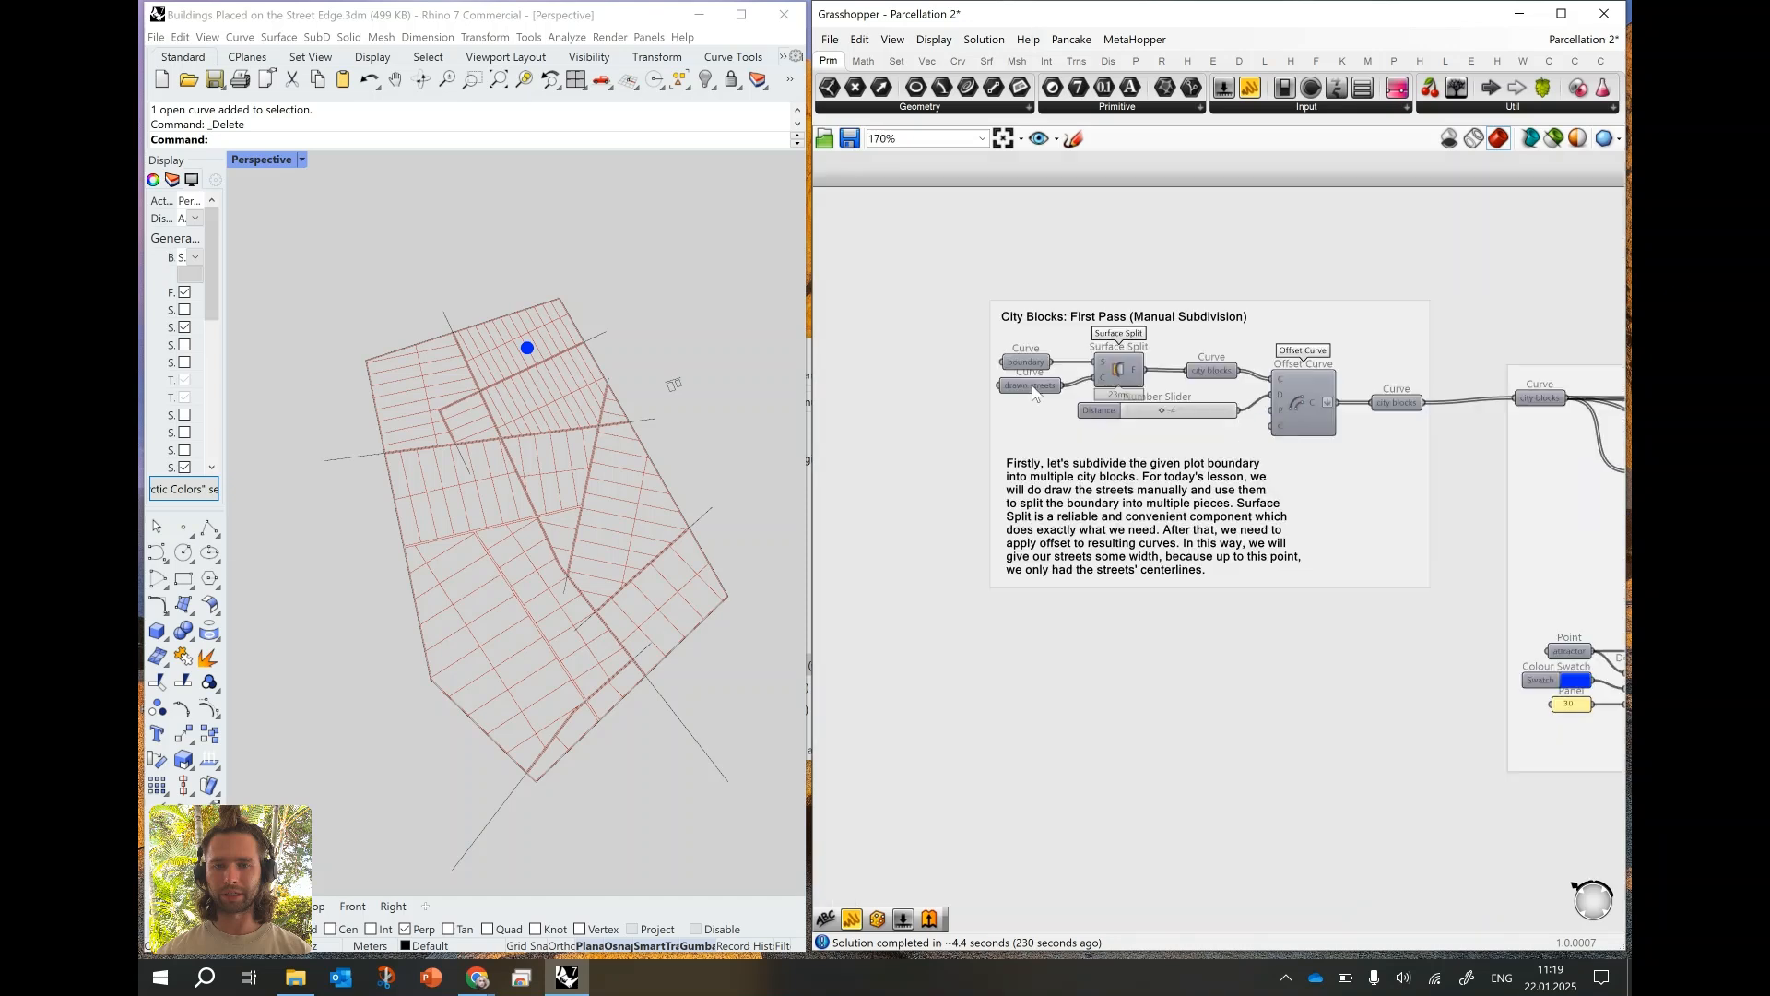
right_click_drag(975, 432, 920, 449)
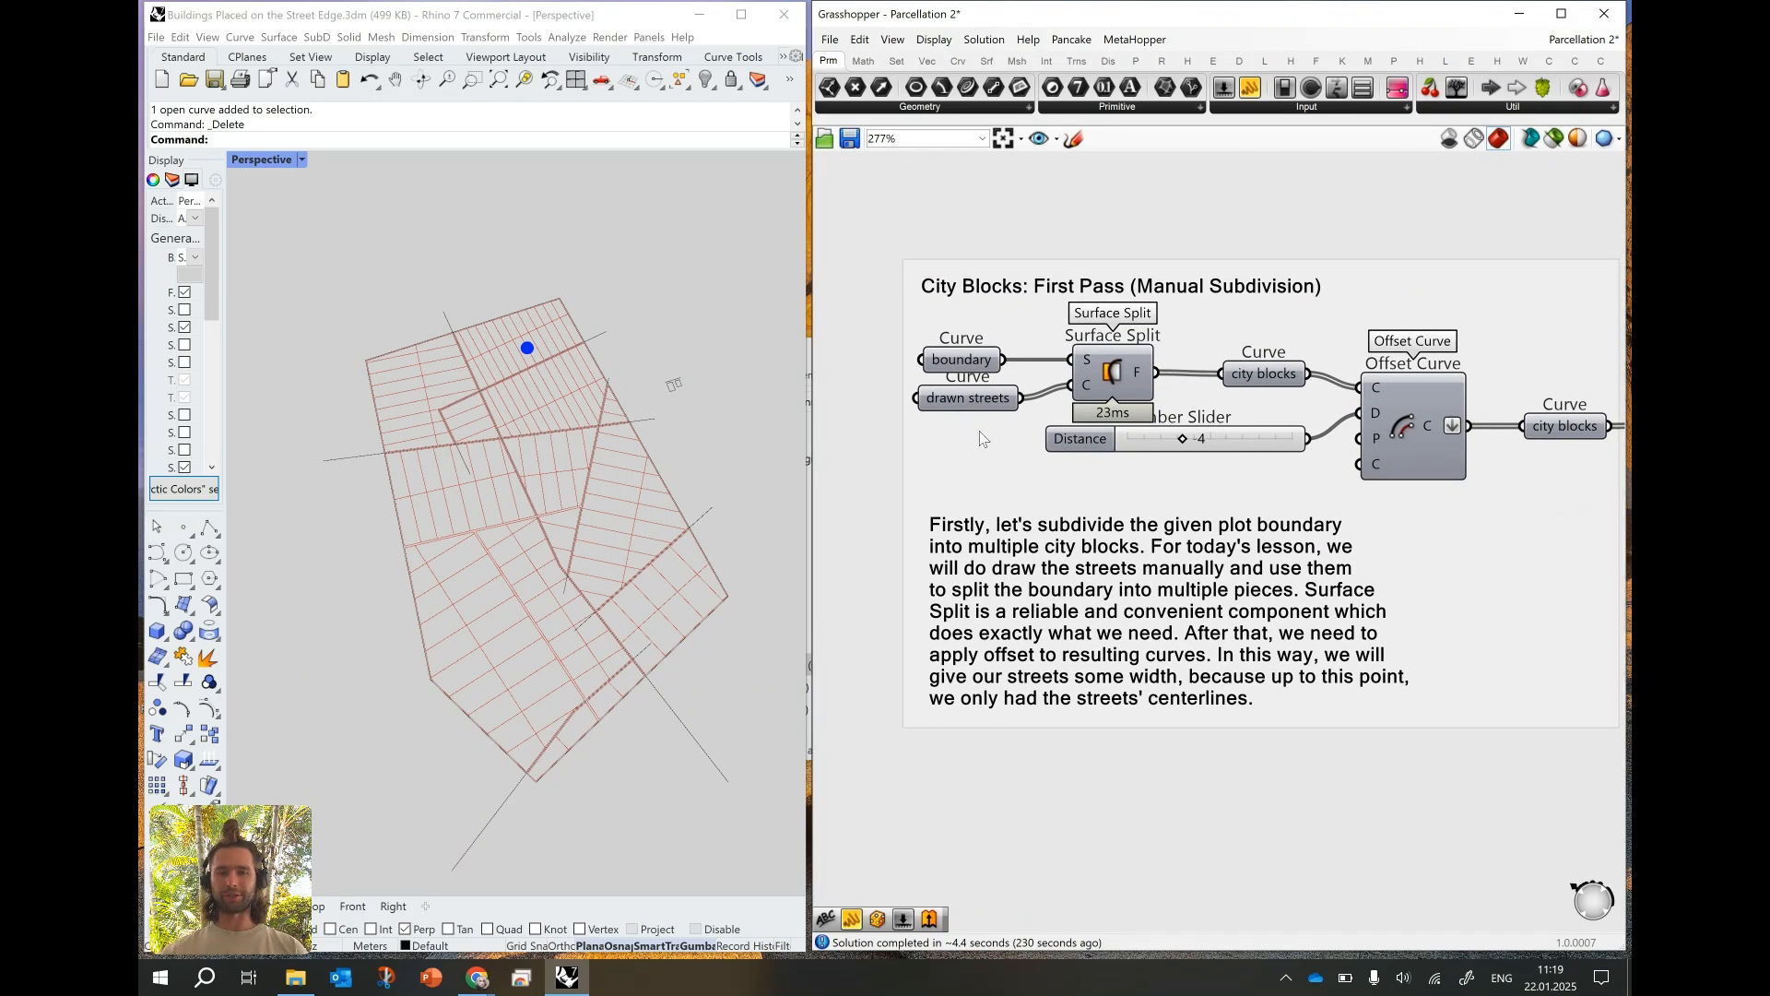
left_click(965, 401)
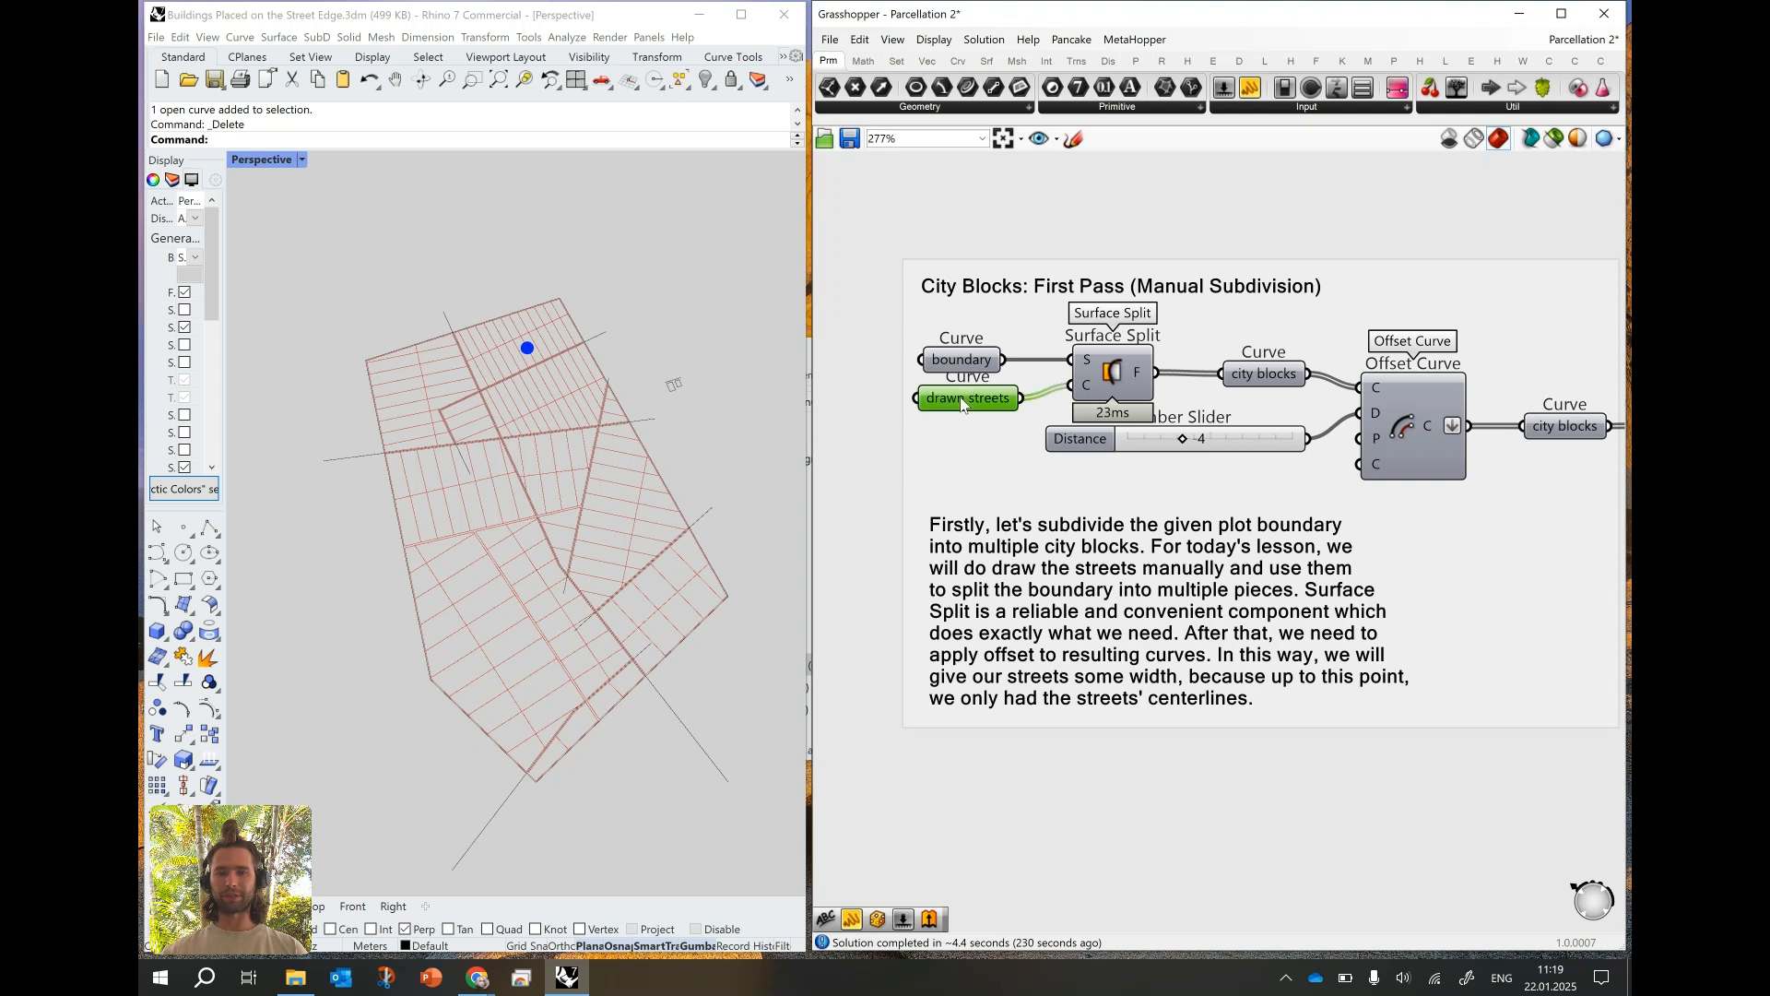
left_click(1554, 136)
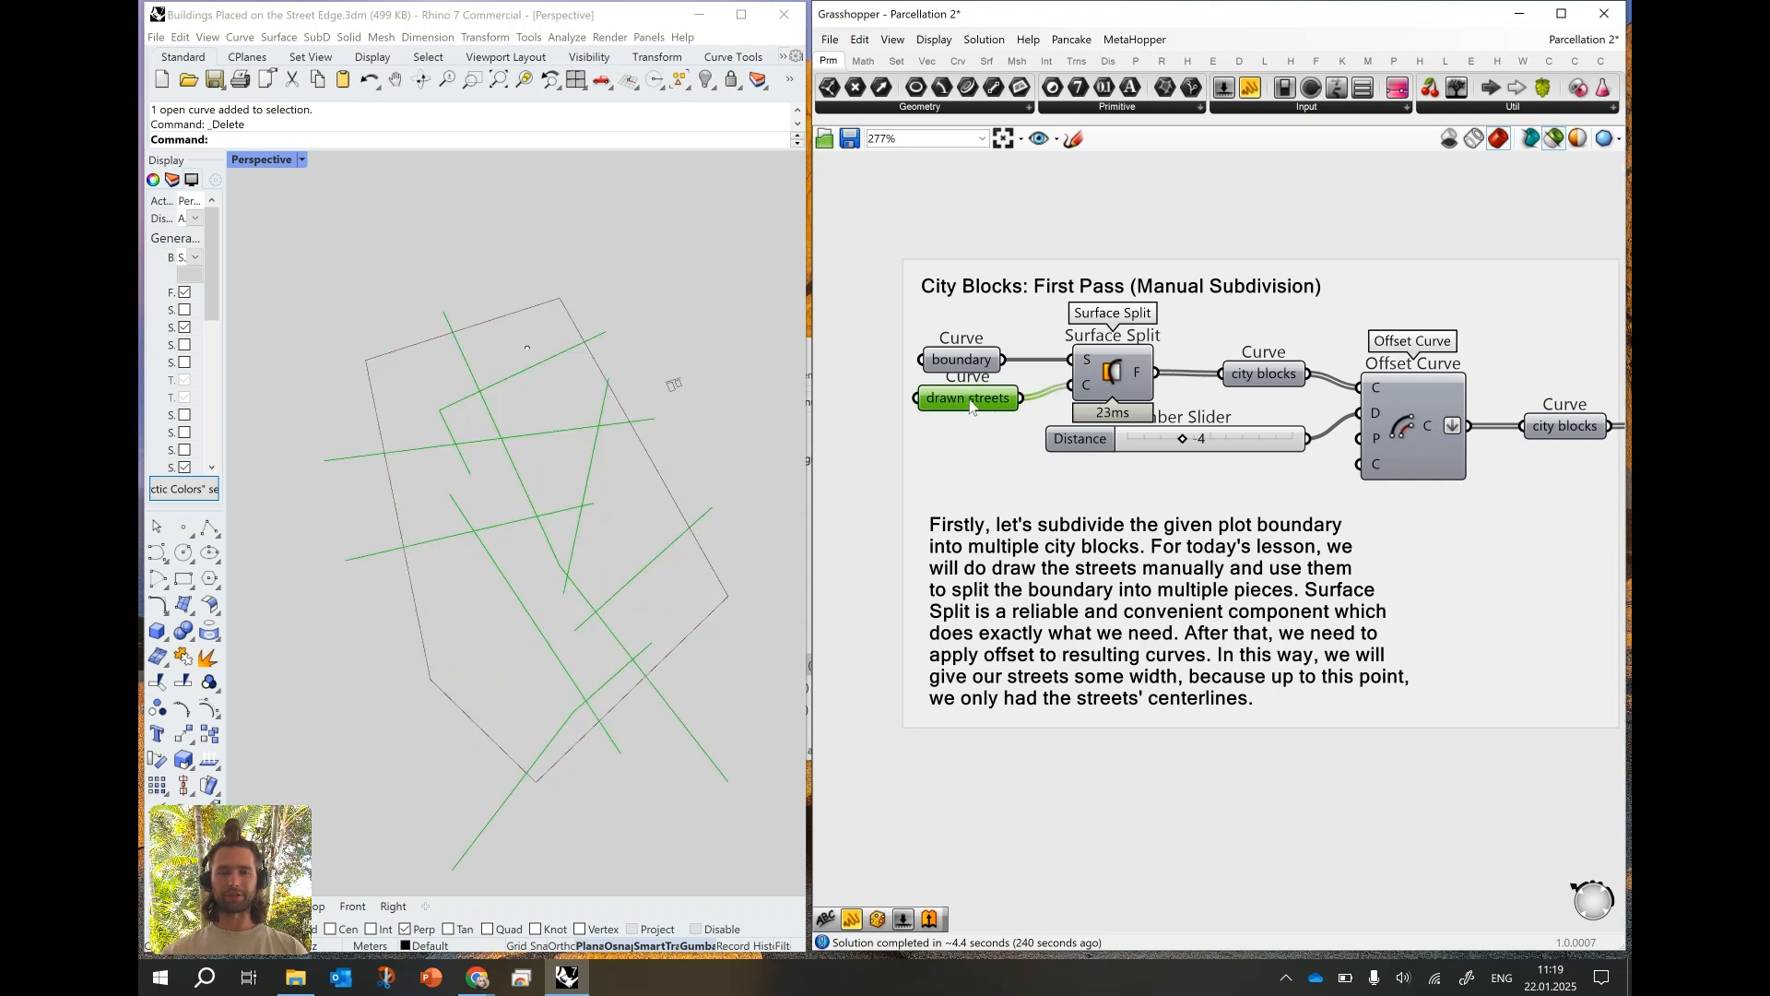
mouse_move(970, 407)
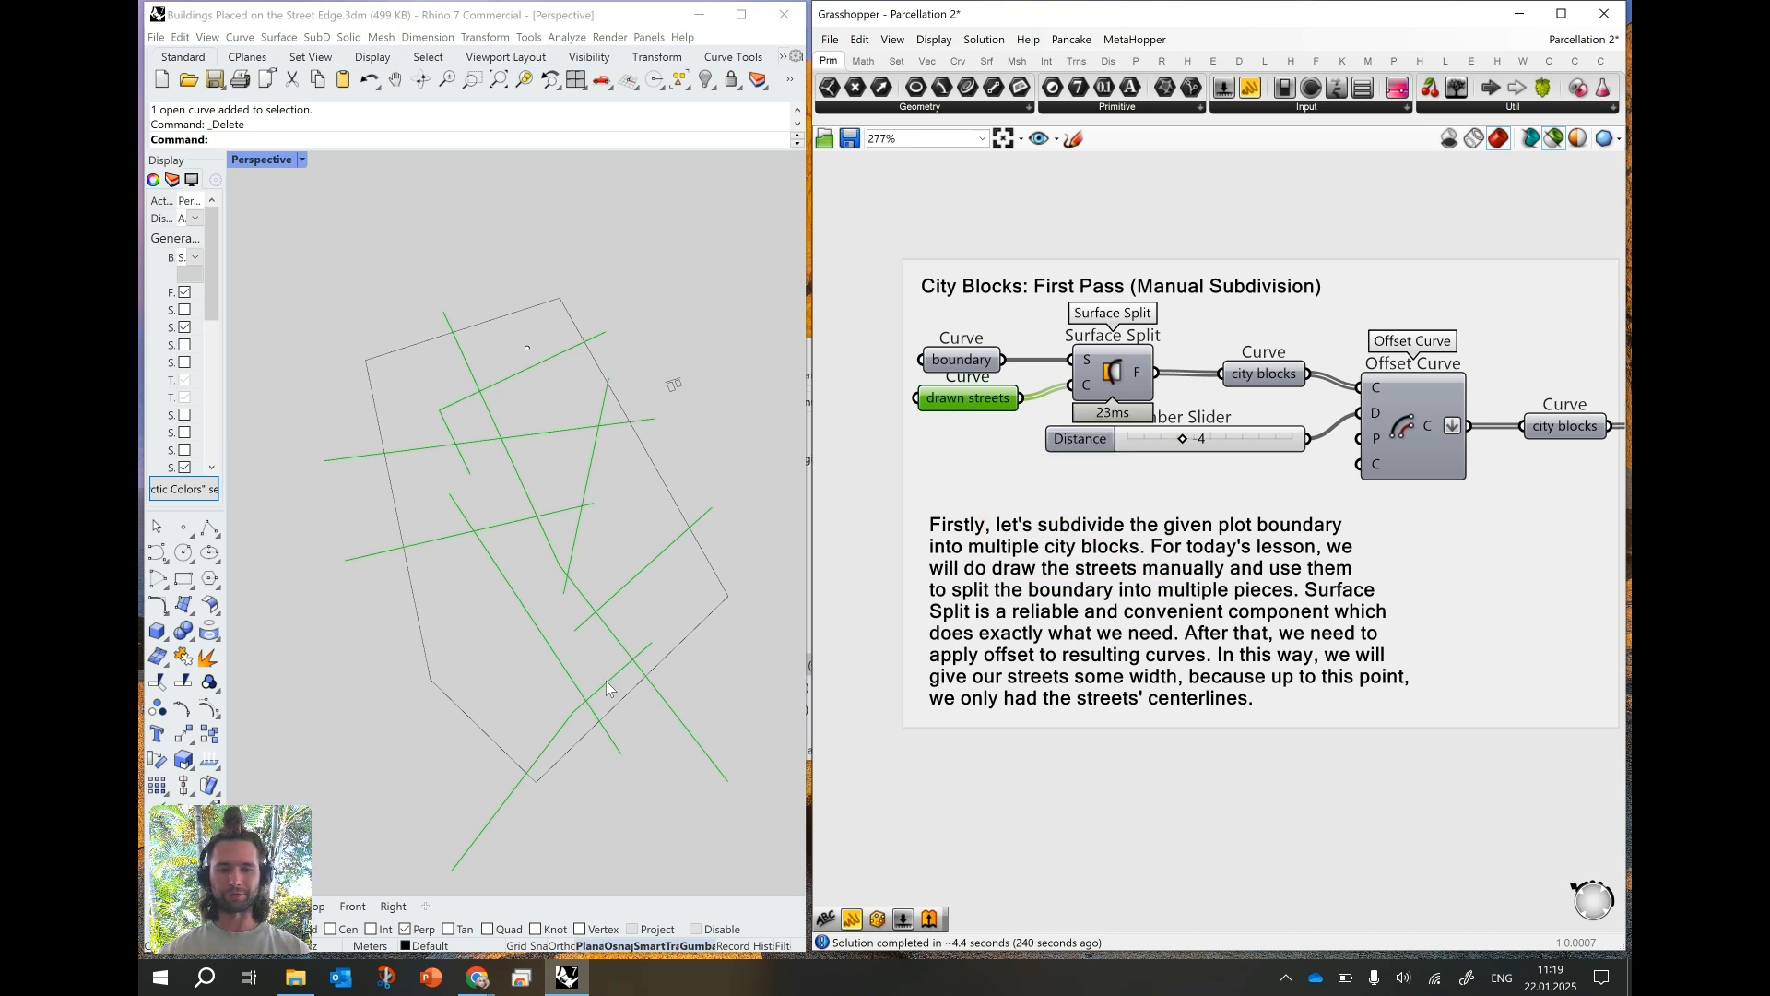
- Select all remaining street curves in the viewport and assign them to the drawn streets parameter as multiple curves
left_click(860, 456)
mouse_move(609, 694)
left_mouse_down()
mouse_move(437, 420)
mouse_move(453, 427)
left_mouse_up()
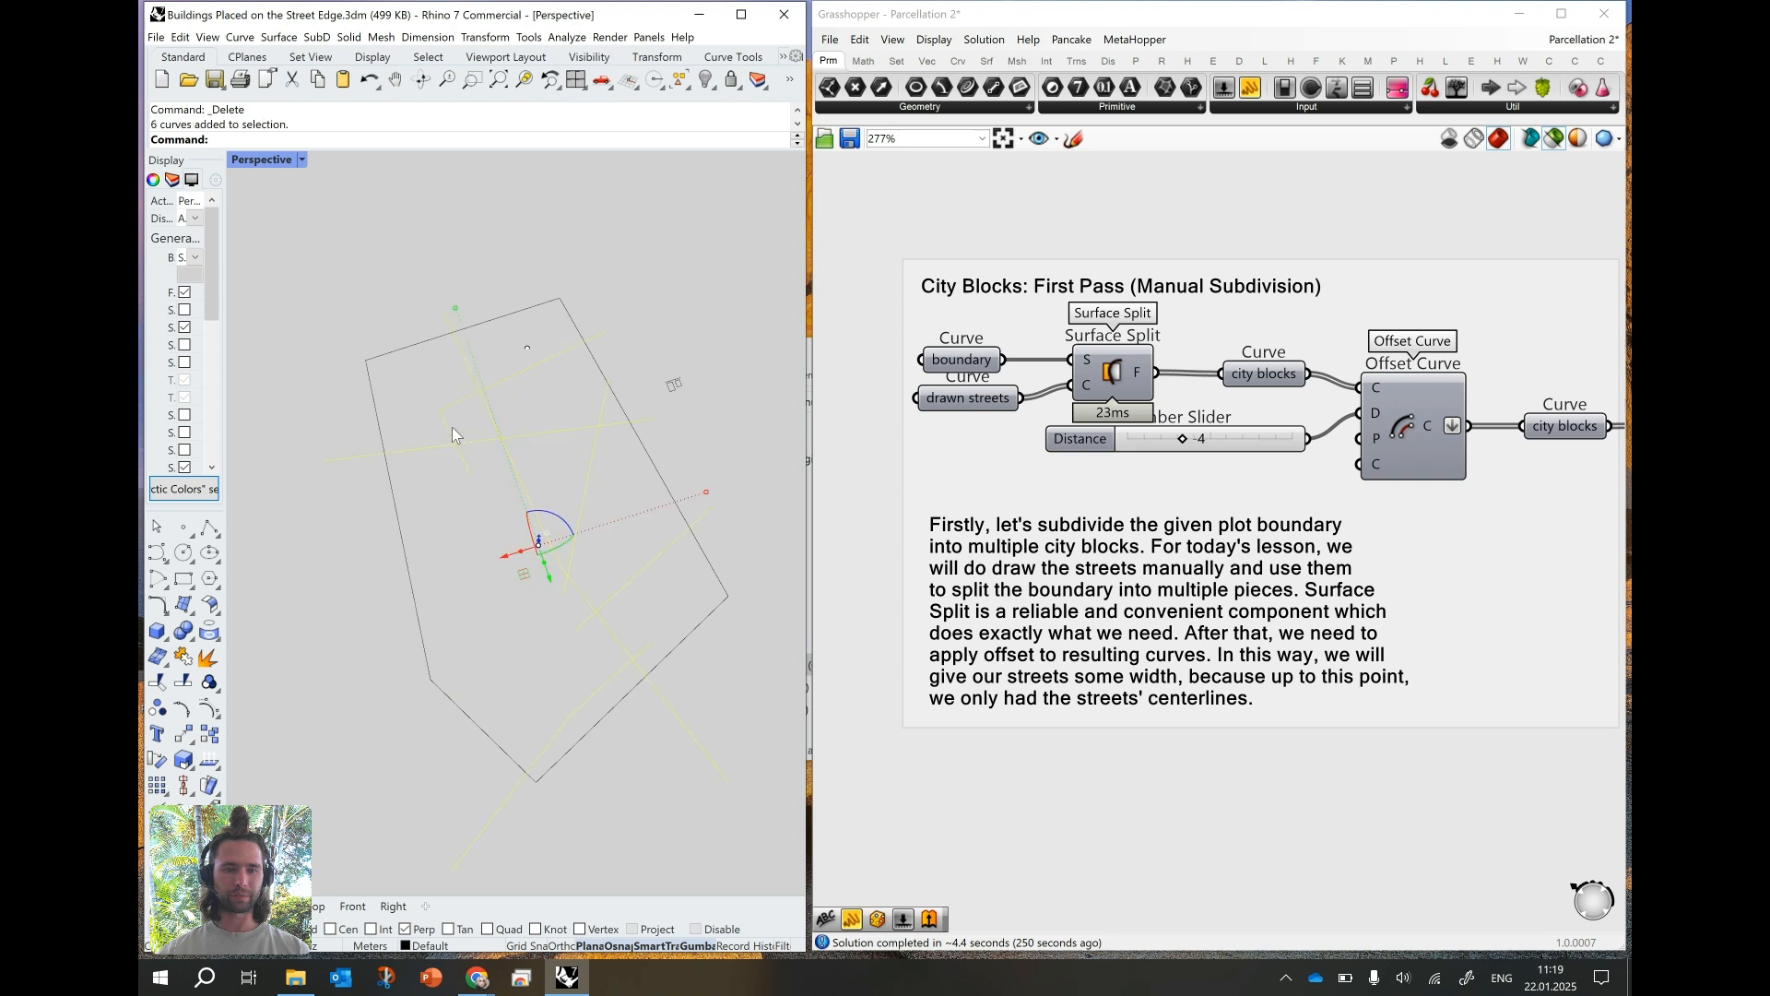
right_click(961, 407)
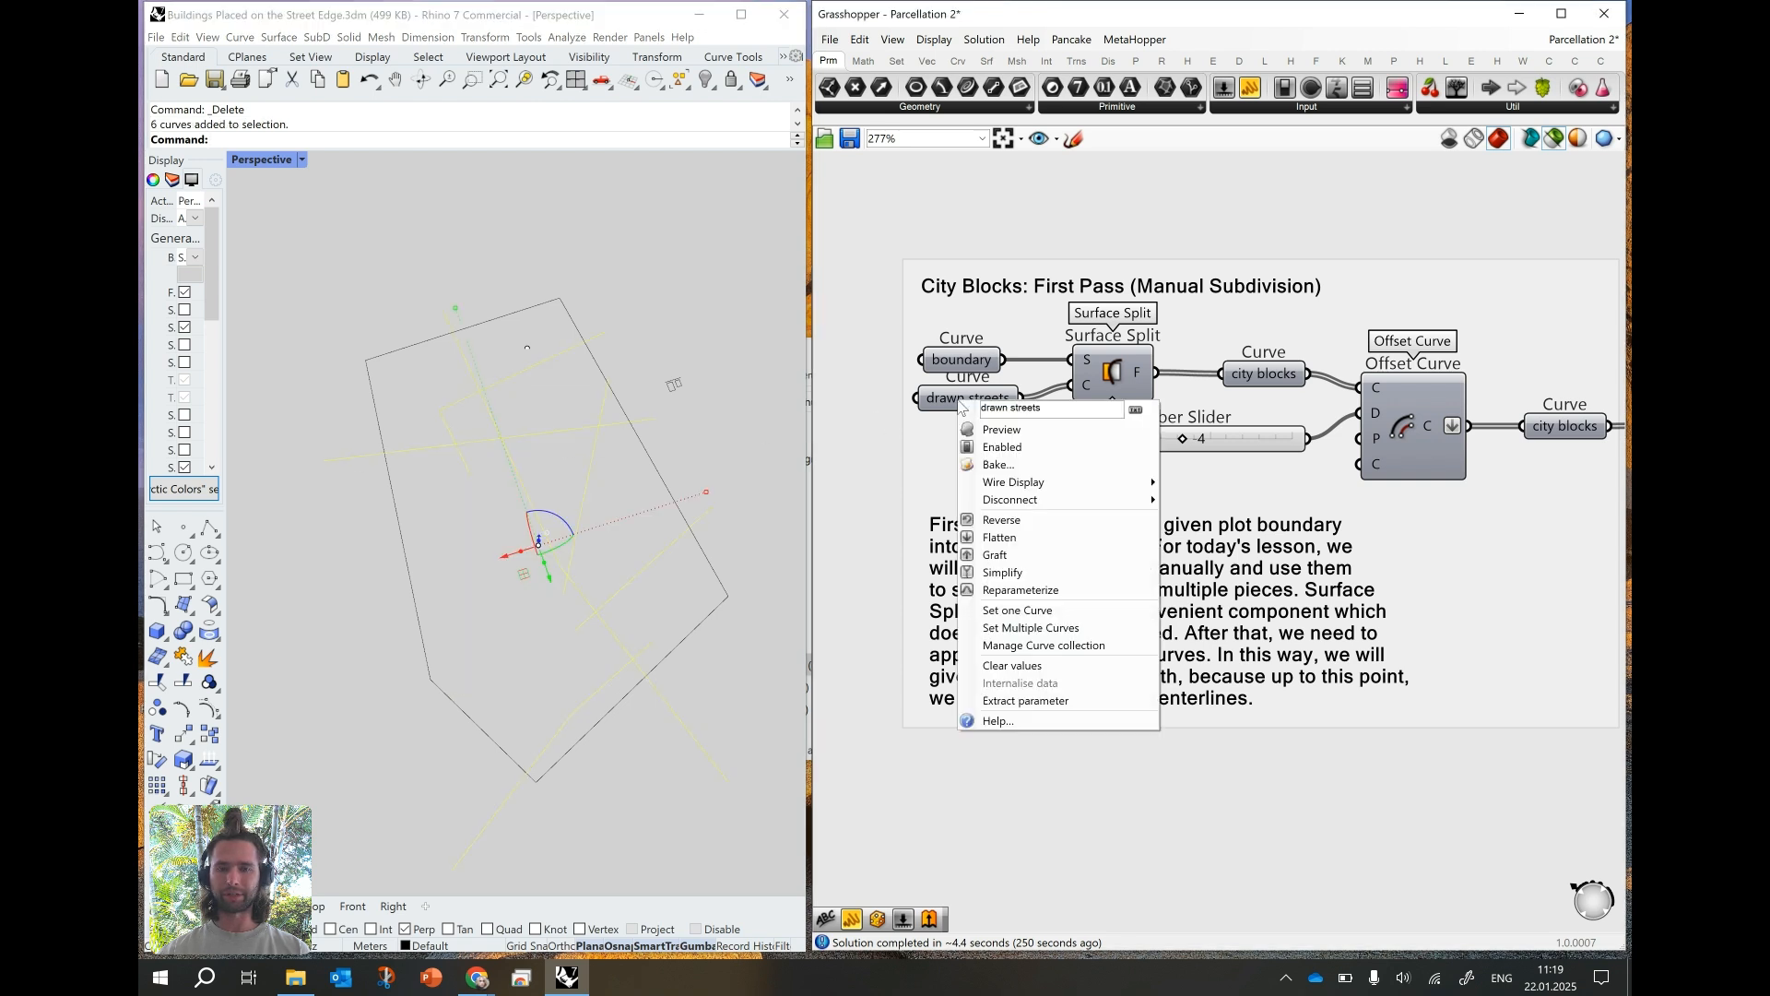
left_click(995, 636)
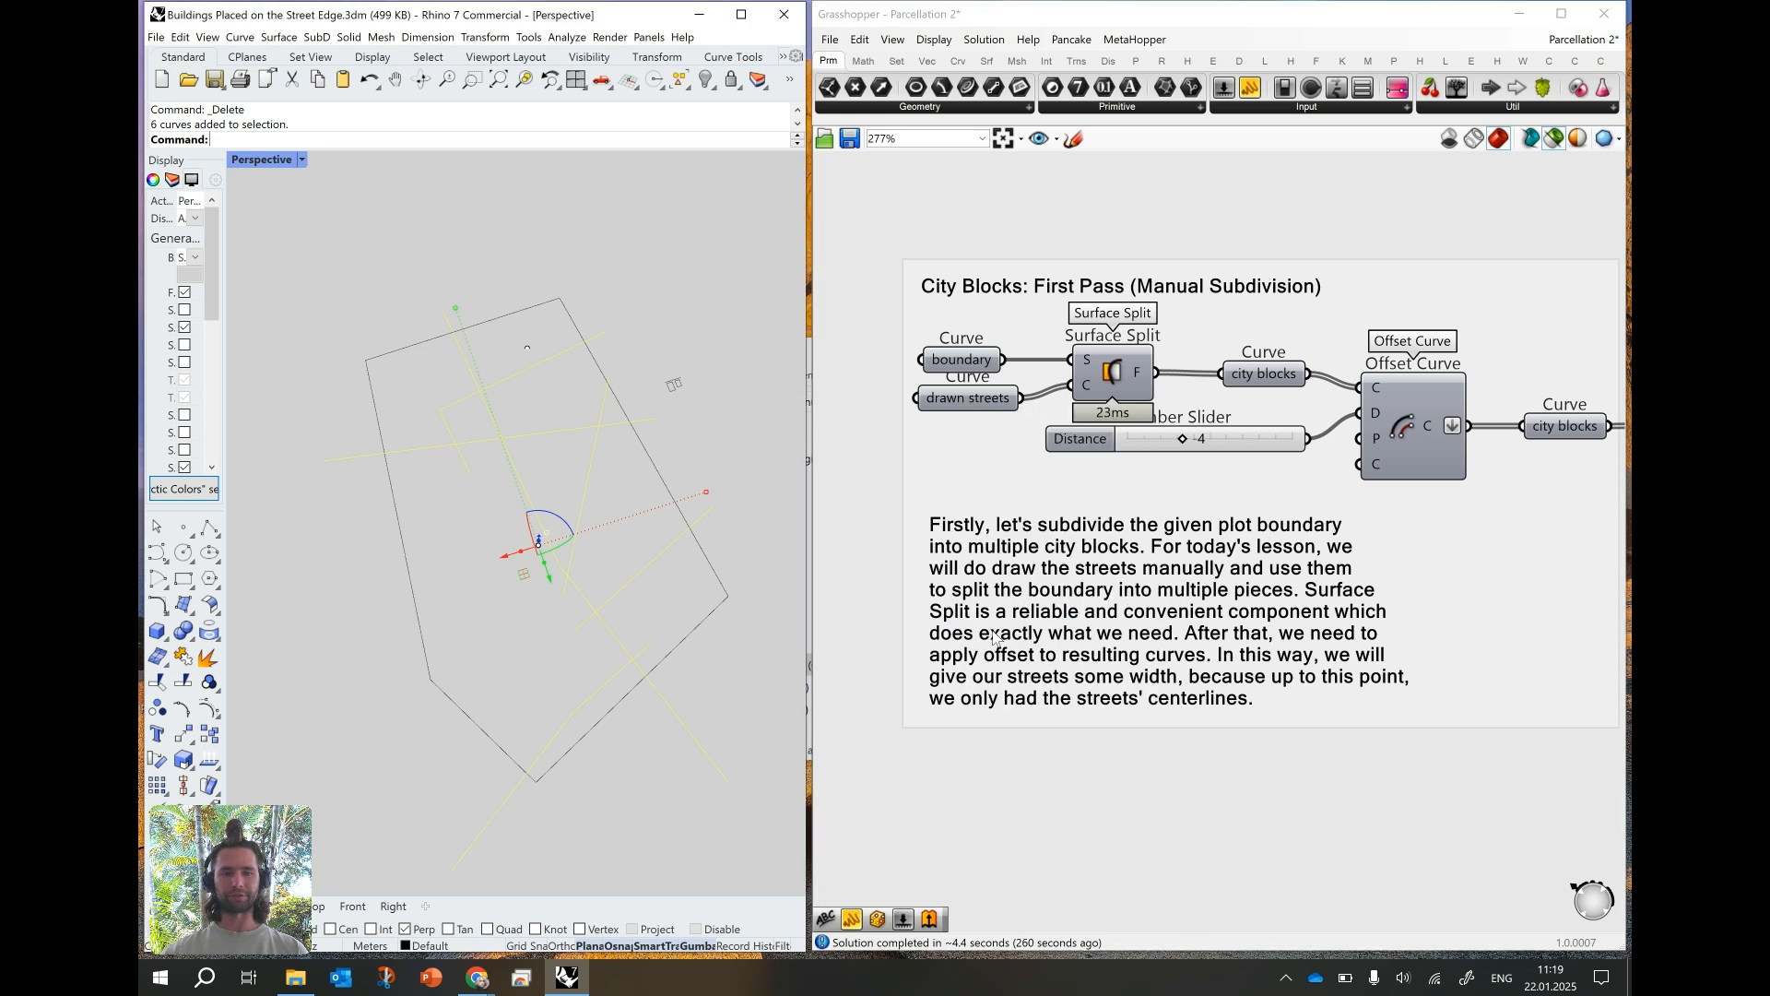
left_click(872, 397)
- Show the attractor parameter's point and move the Rhino point along its red axis to near the plot's upper-left corner
scroll(872, 397, "down", 5)
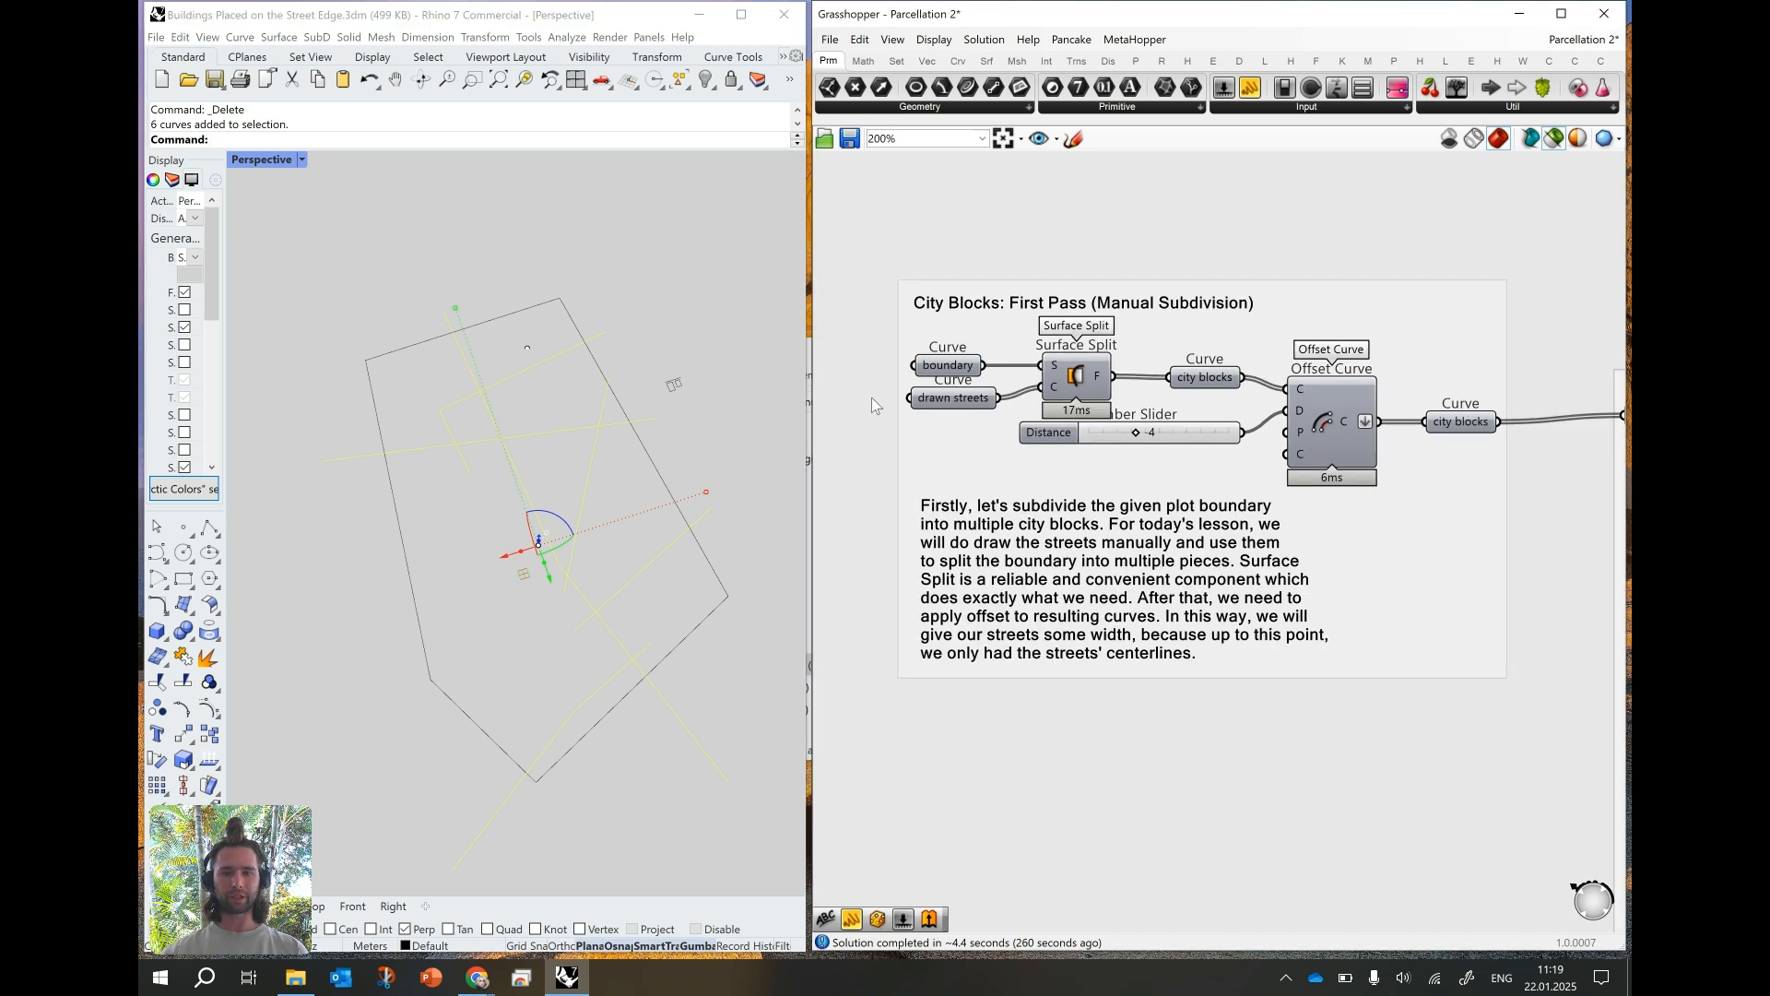
scroll(1181, 523, "up", 6)
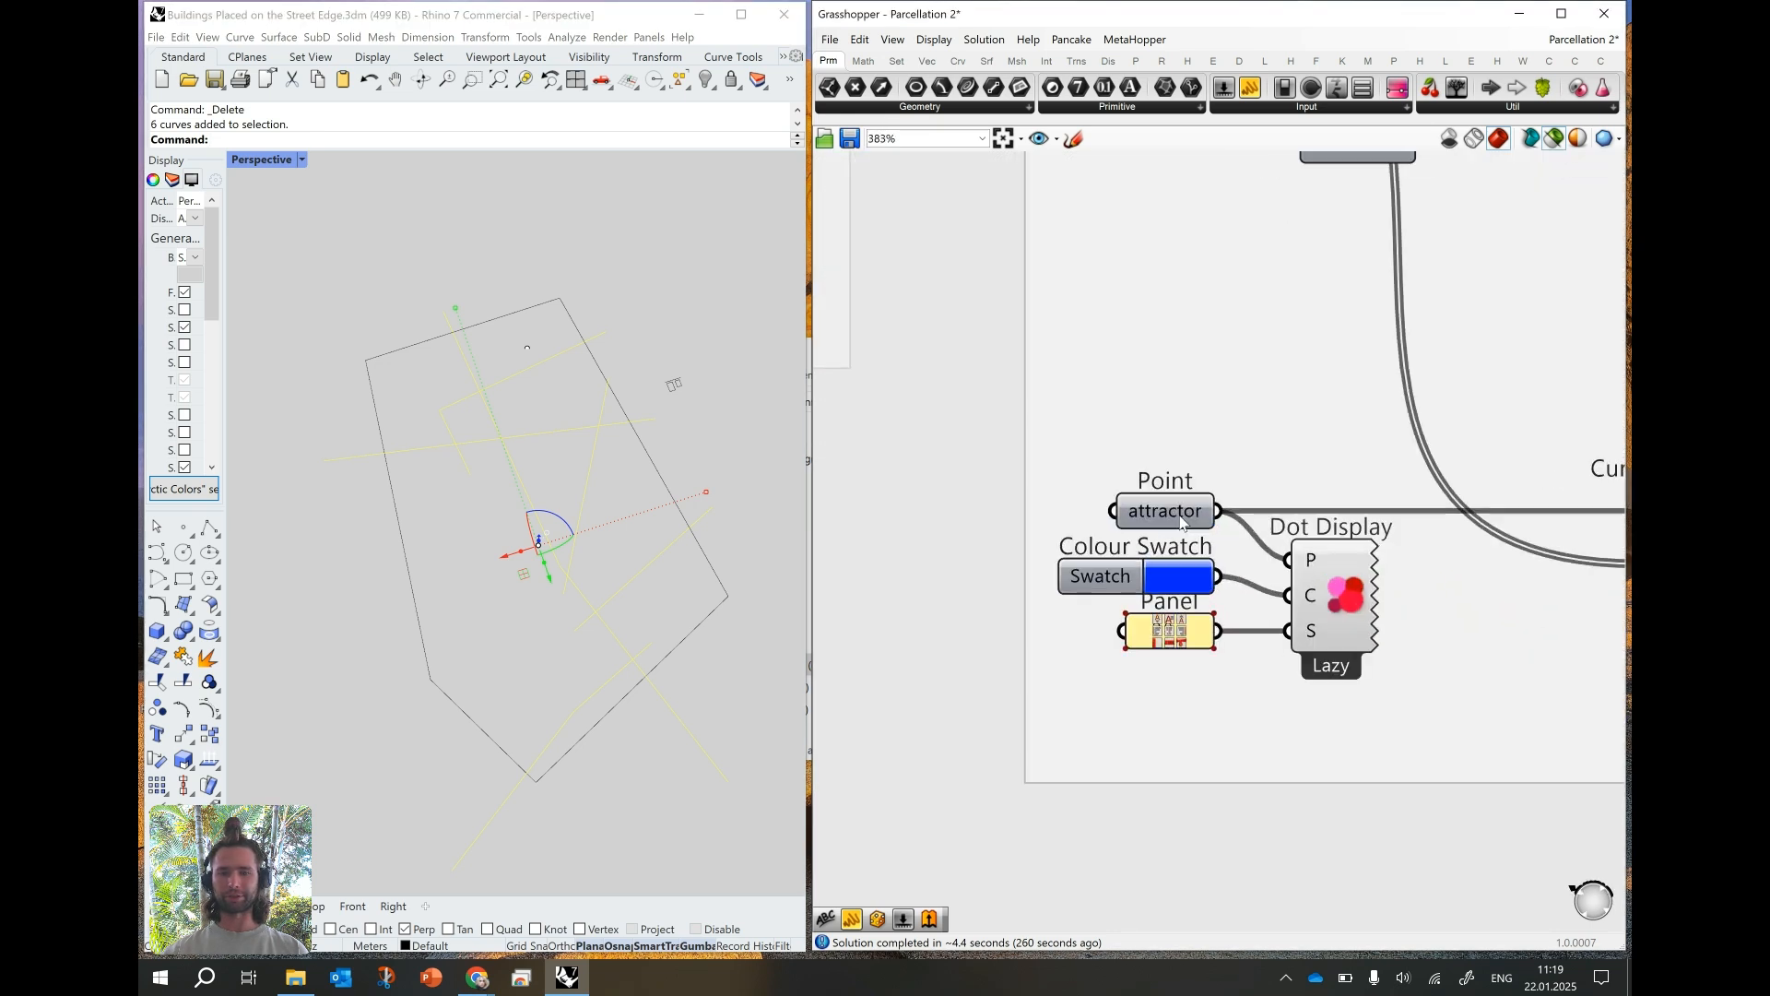
left_click(1181, 513)
left_click(527, 348)
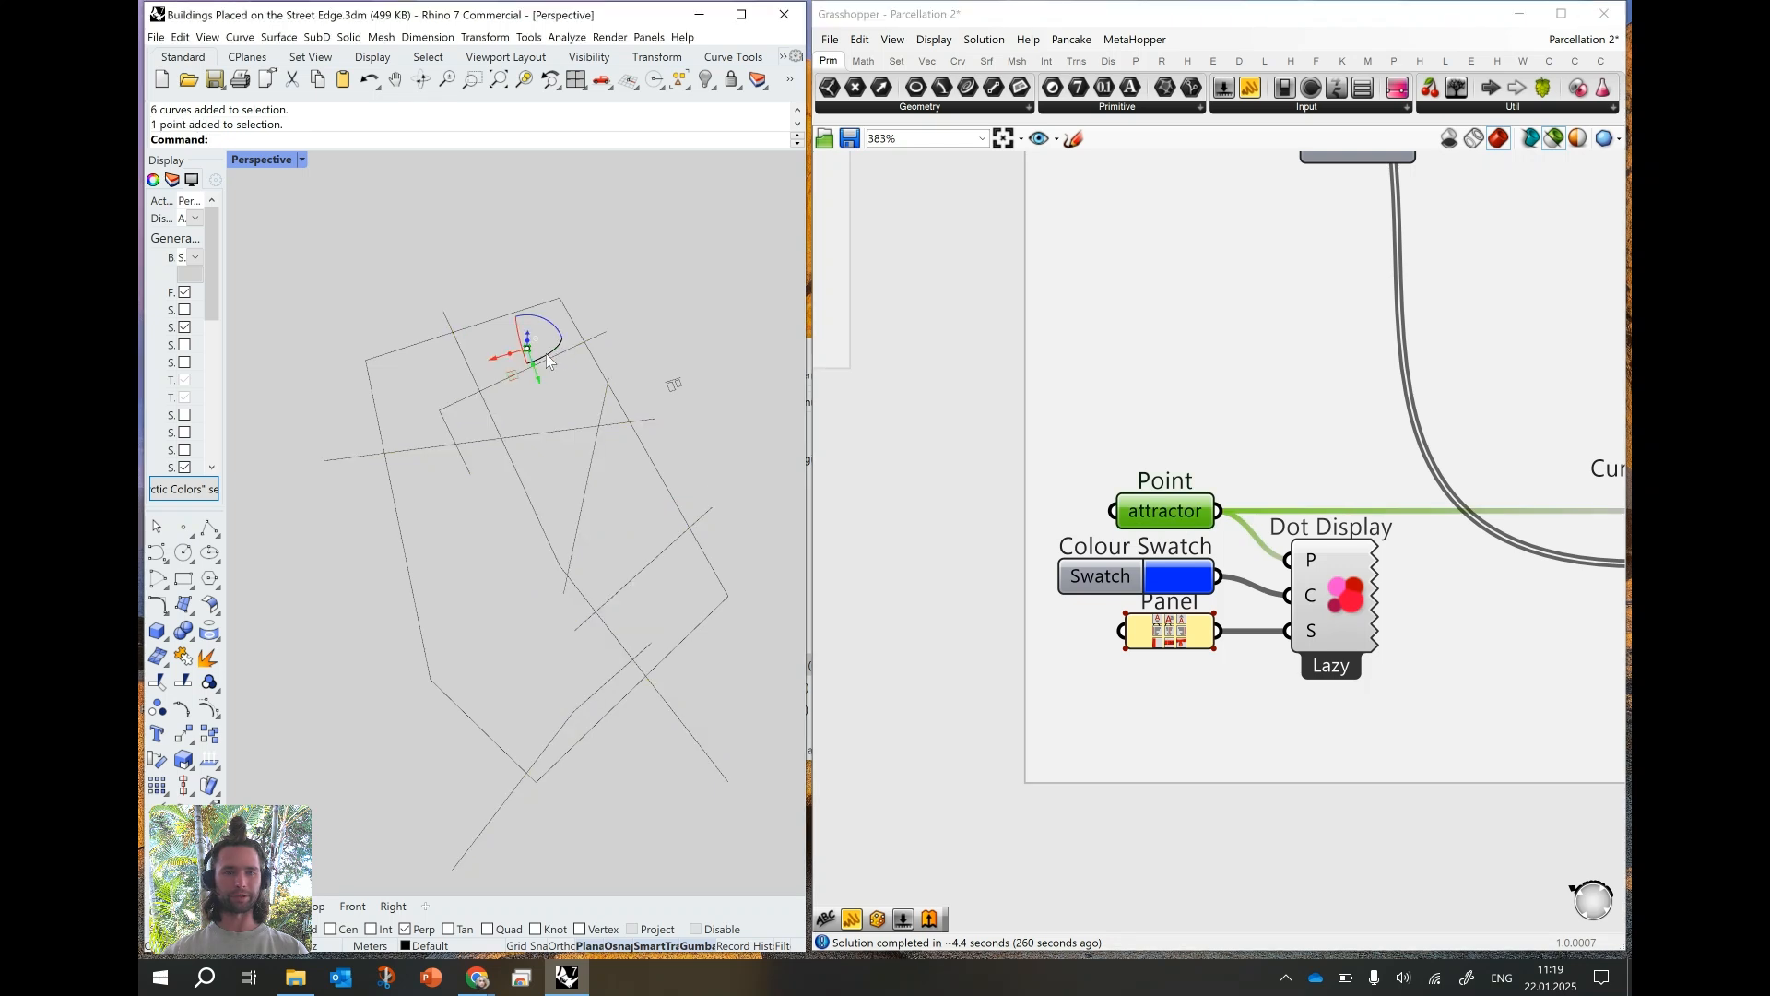
left_click_drag(494, 353, 341, 405)
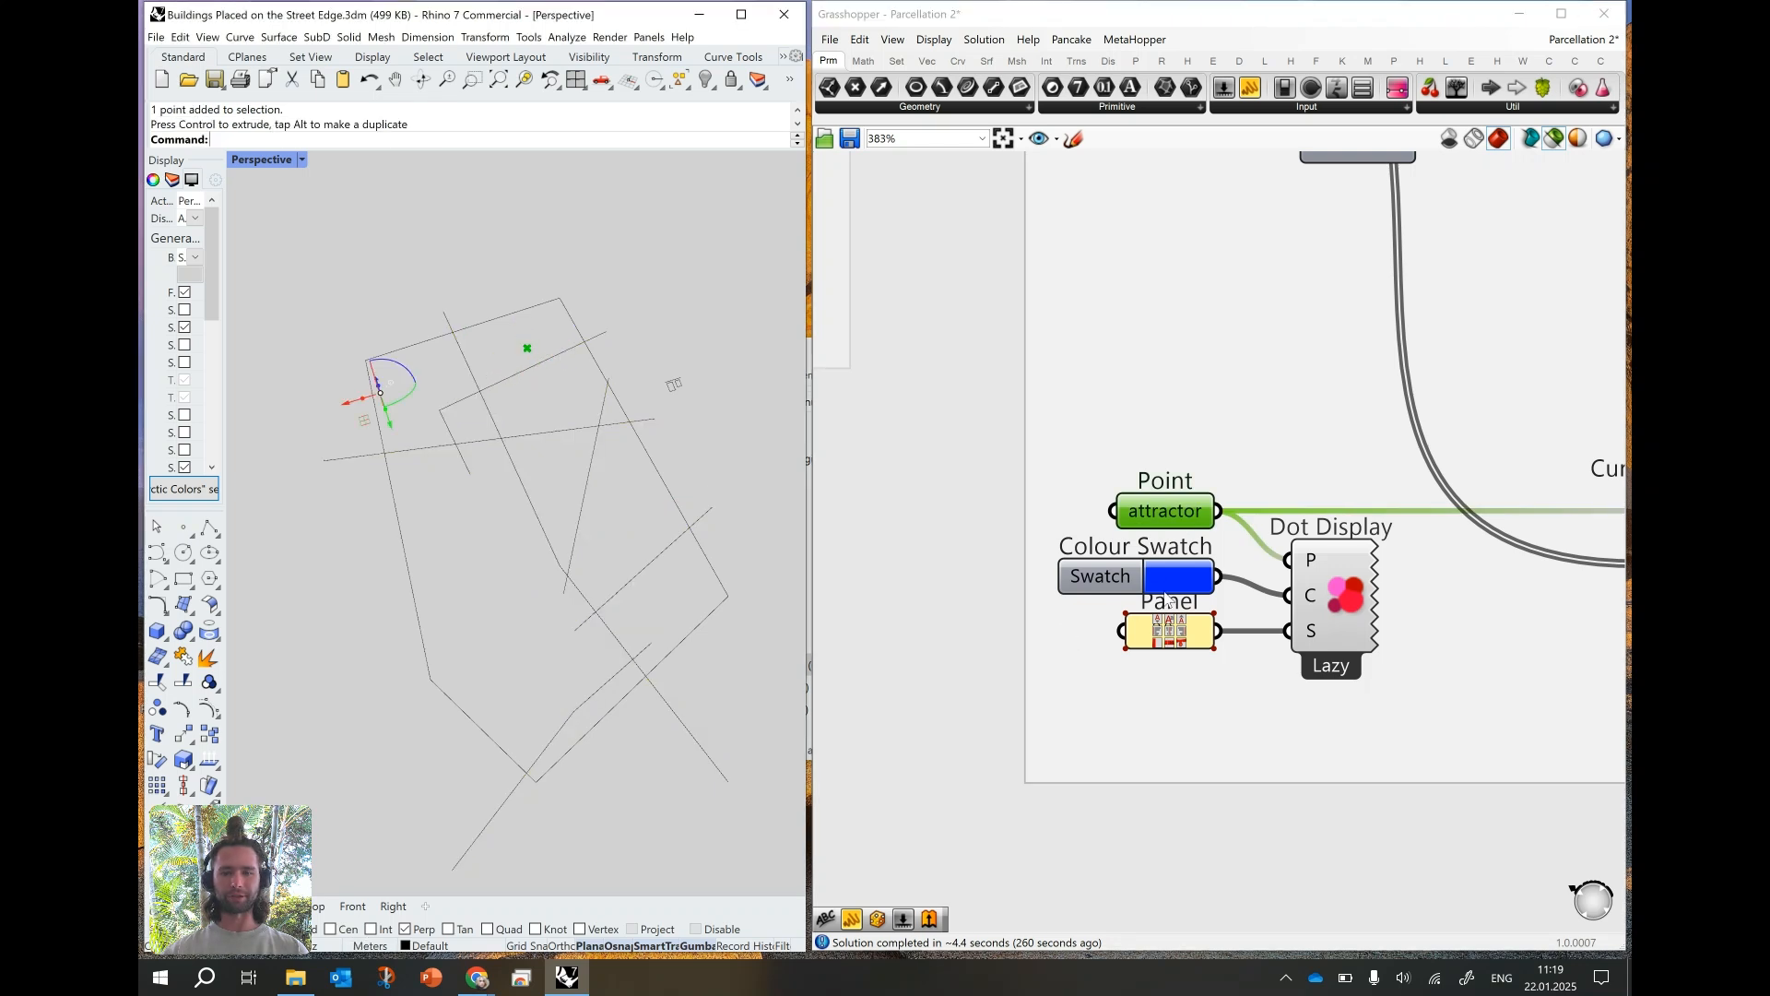
- Reference the moved point in the attractor parameter with the type set to Point, and restore the full preview
right_click(1141, 519)
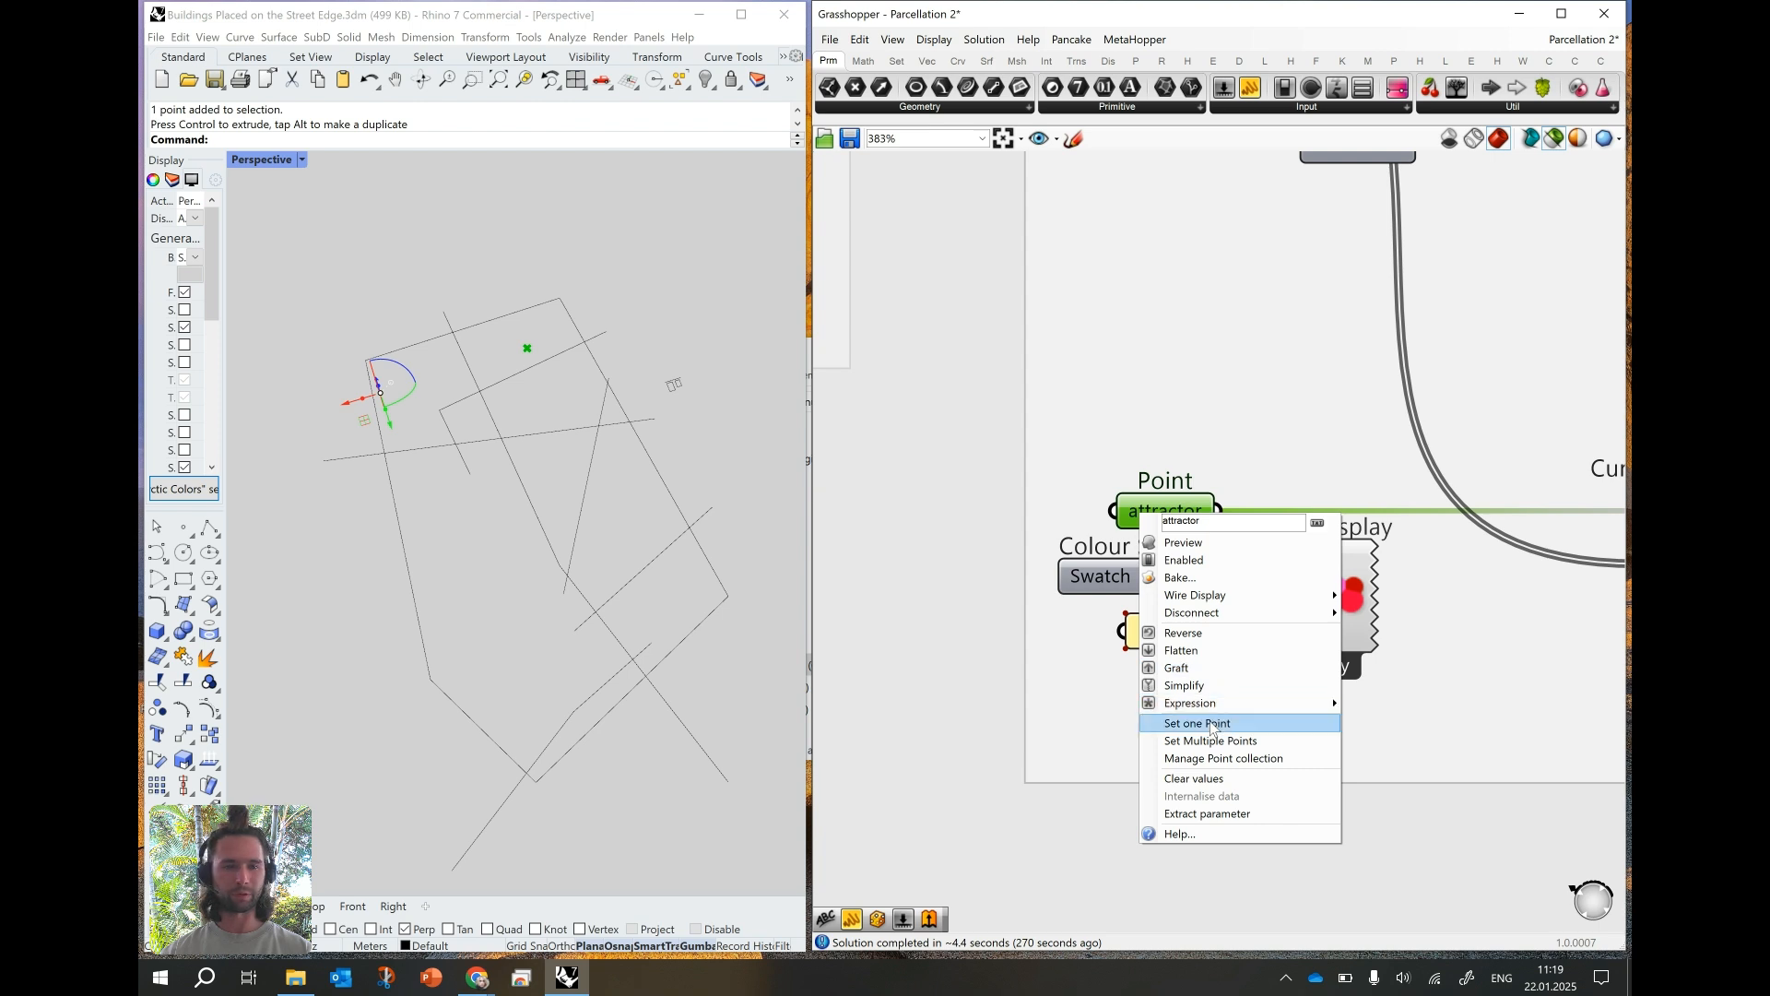
left_click(1185, 725)
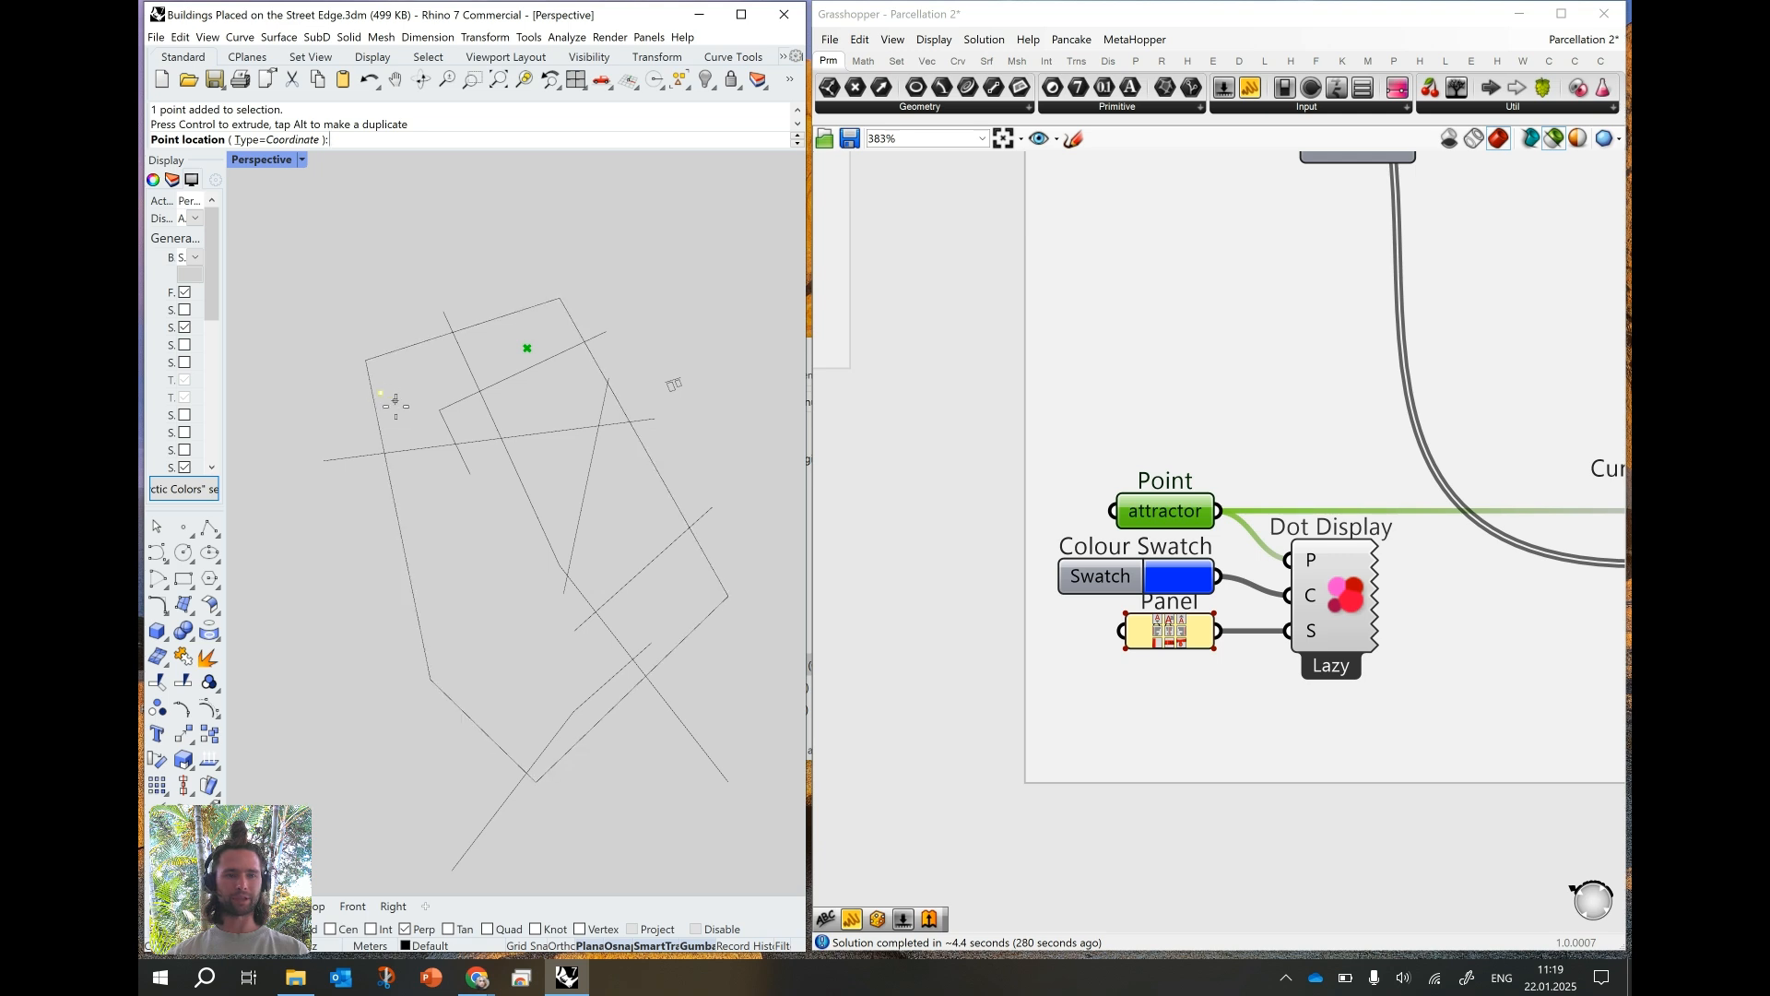
left_click(263, 141)
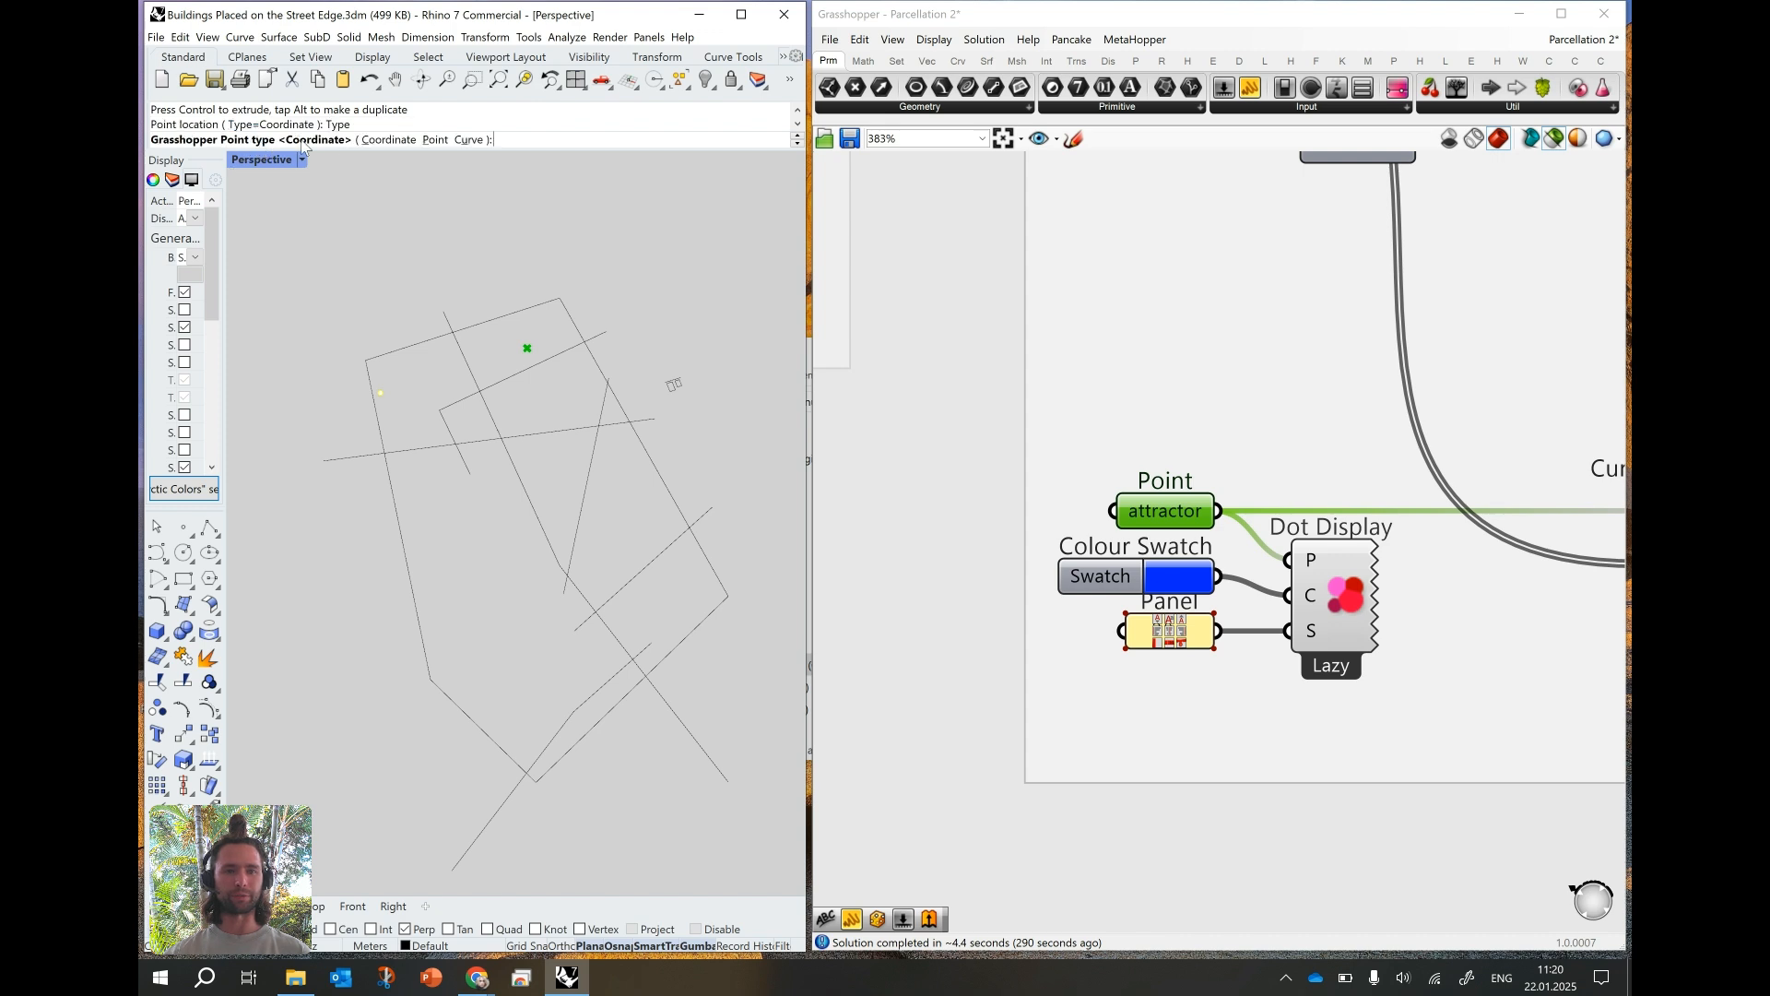
left_click(427, 140)
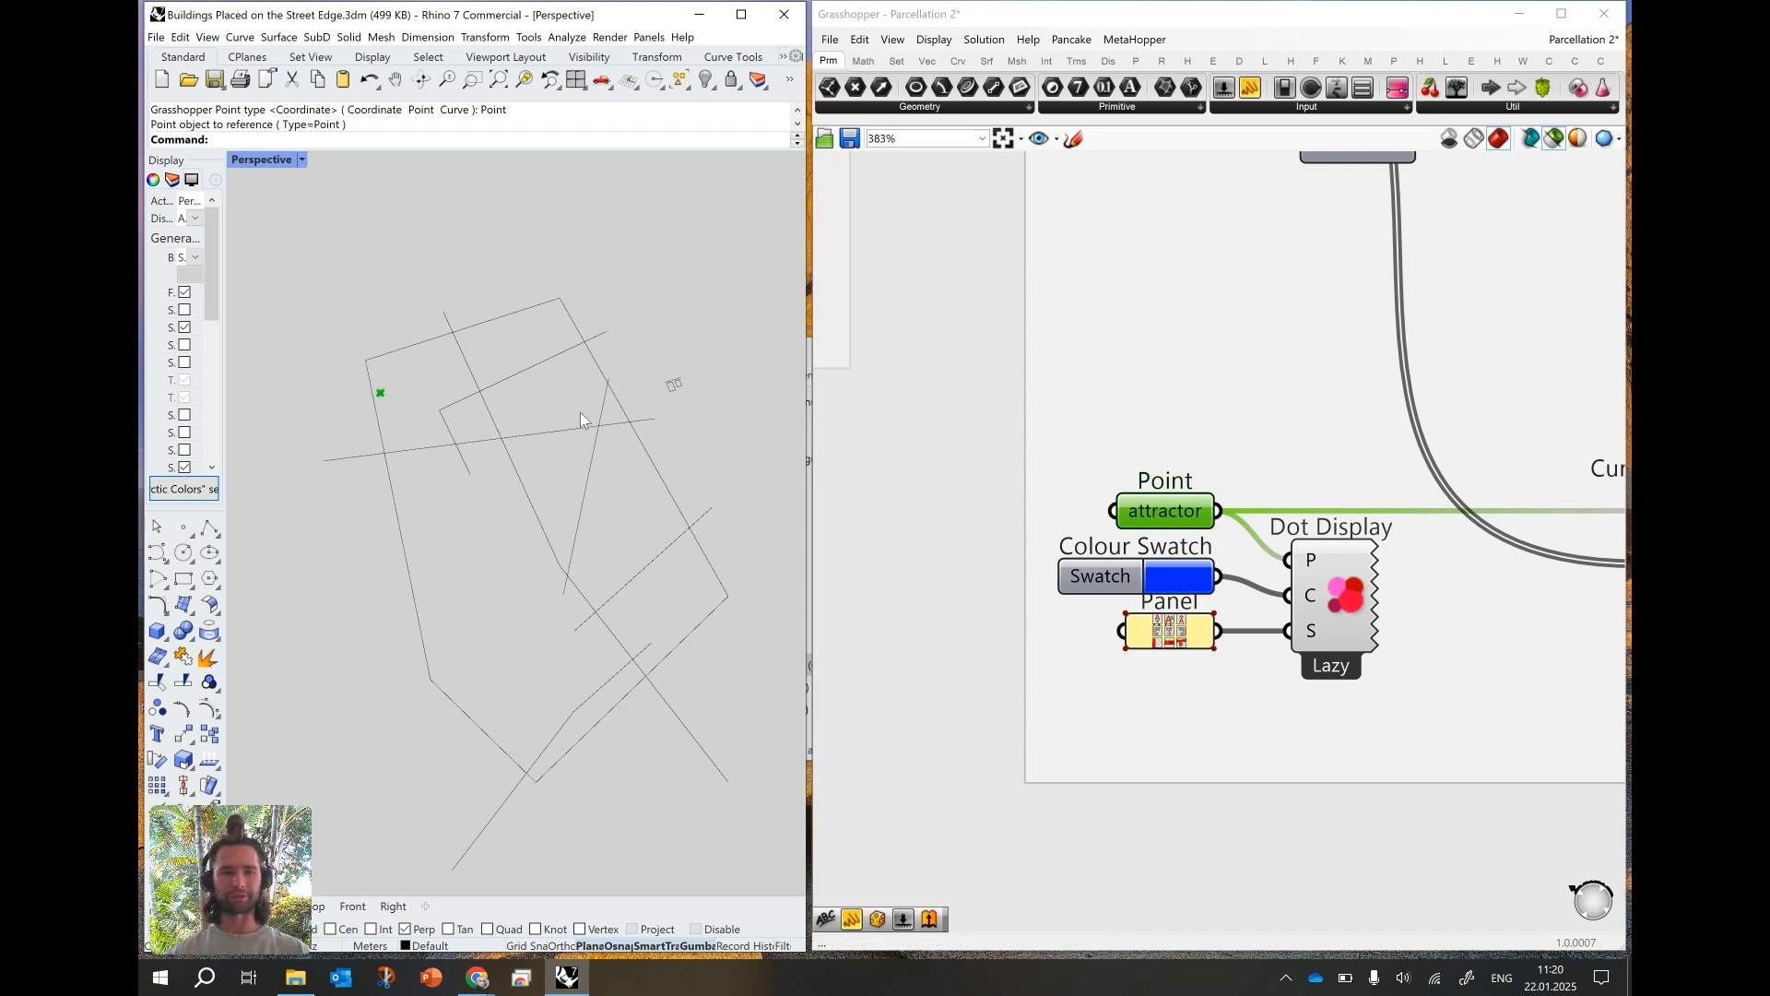
left_click(1556, 140)
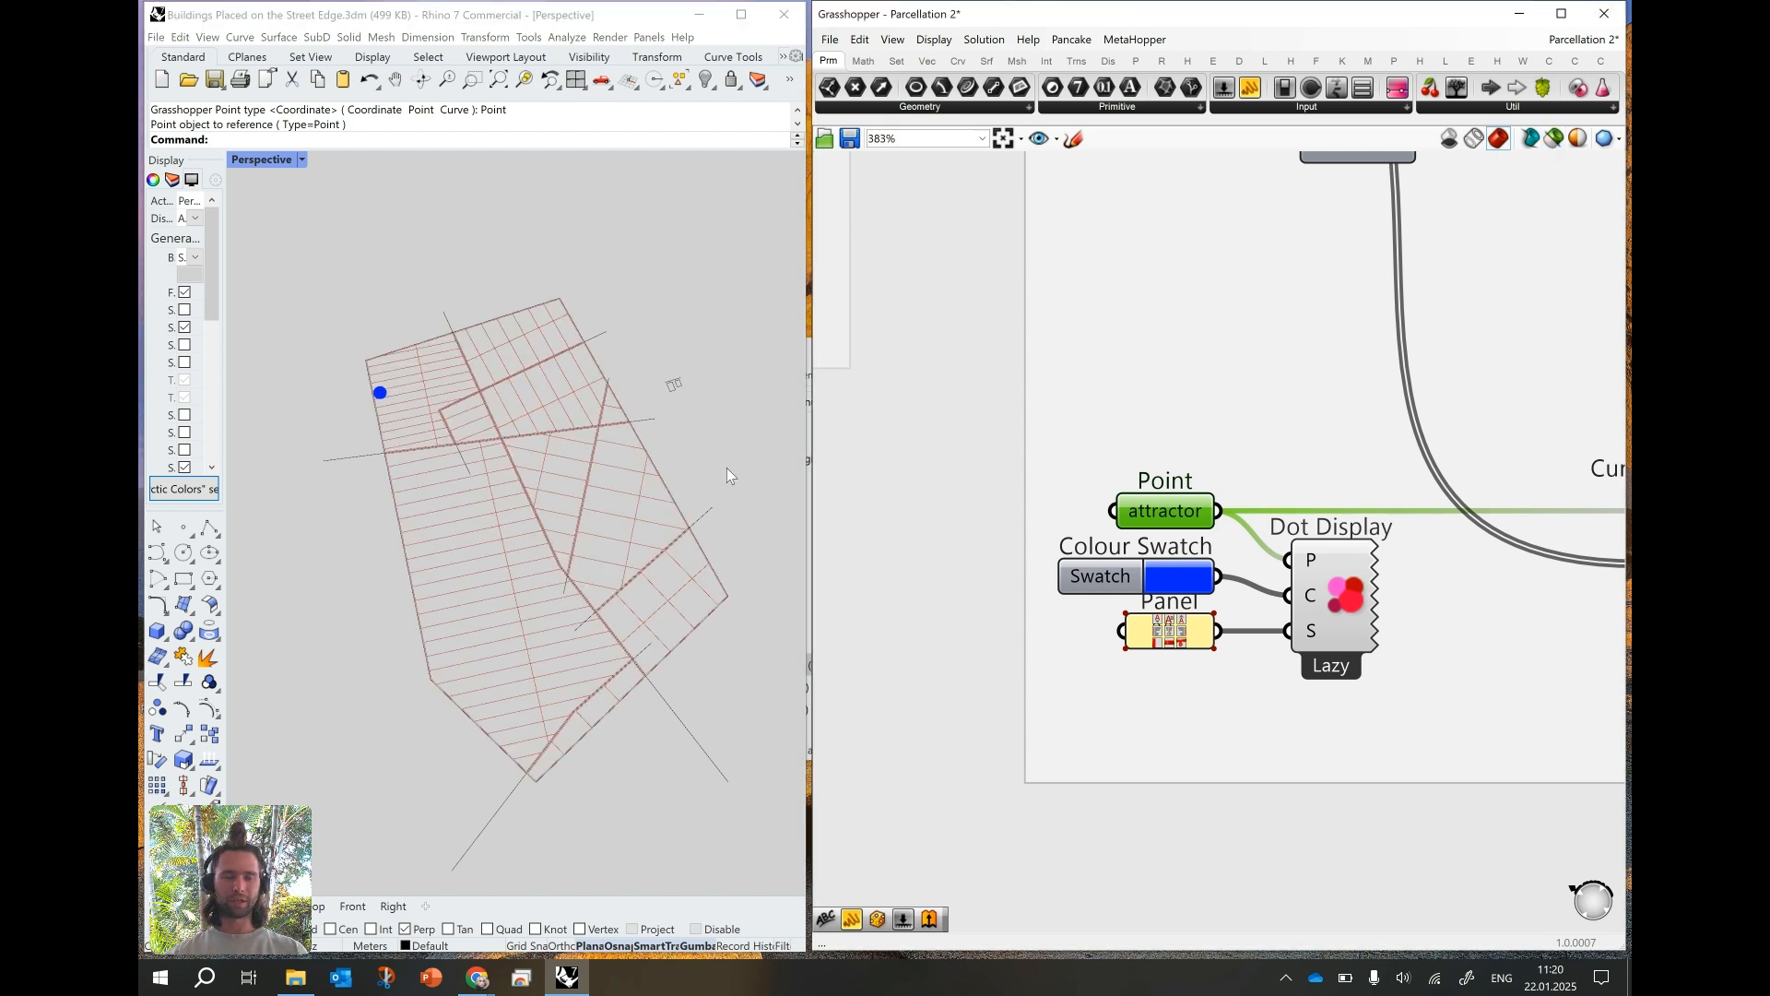
- Delete the steep street curve dividing the blocks on the right side of the plot
mouse_move(529, 522)
right_mouse_down()
mouse_move(501, 525)
mouse_move(503, 542)
right_mouse_up()
left_click(593, 479)
key("Delete")
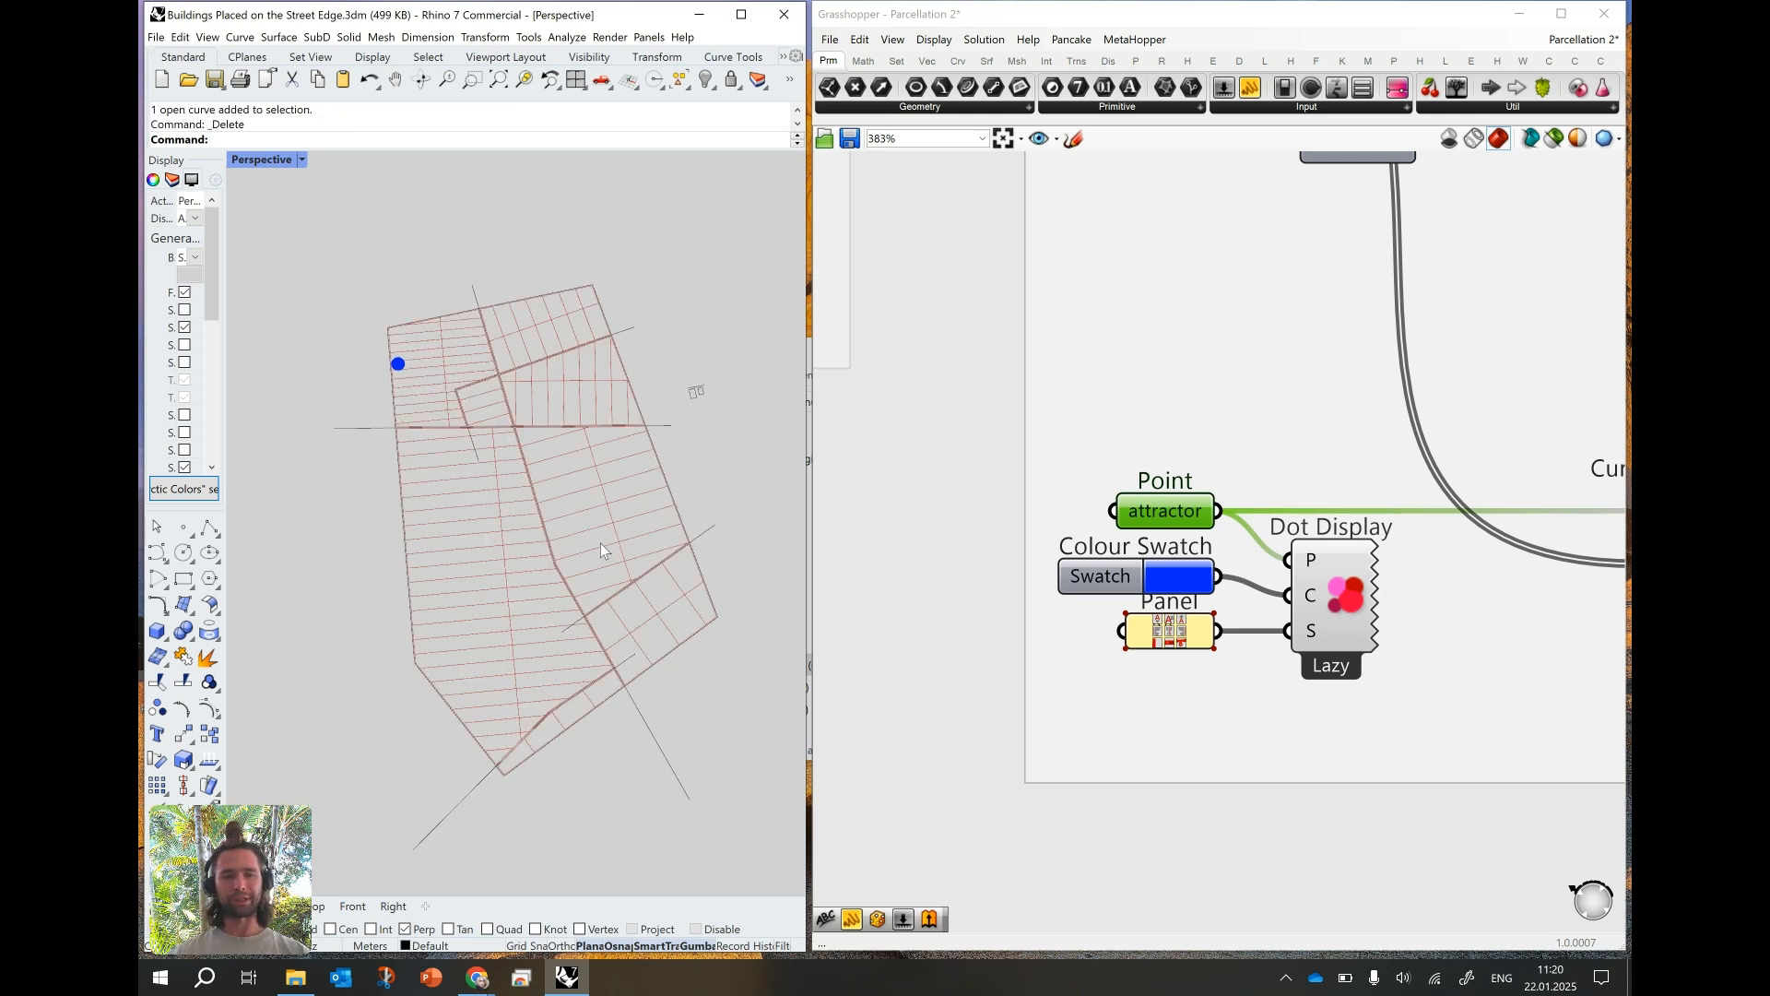
right_click_drag(585, 514, 601, 507)
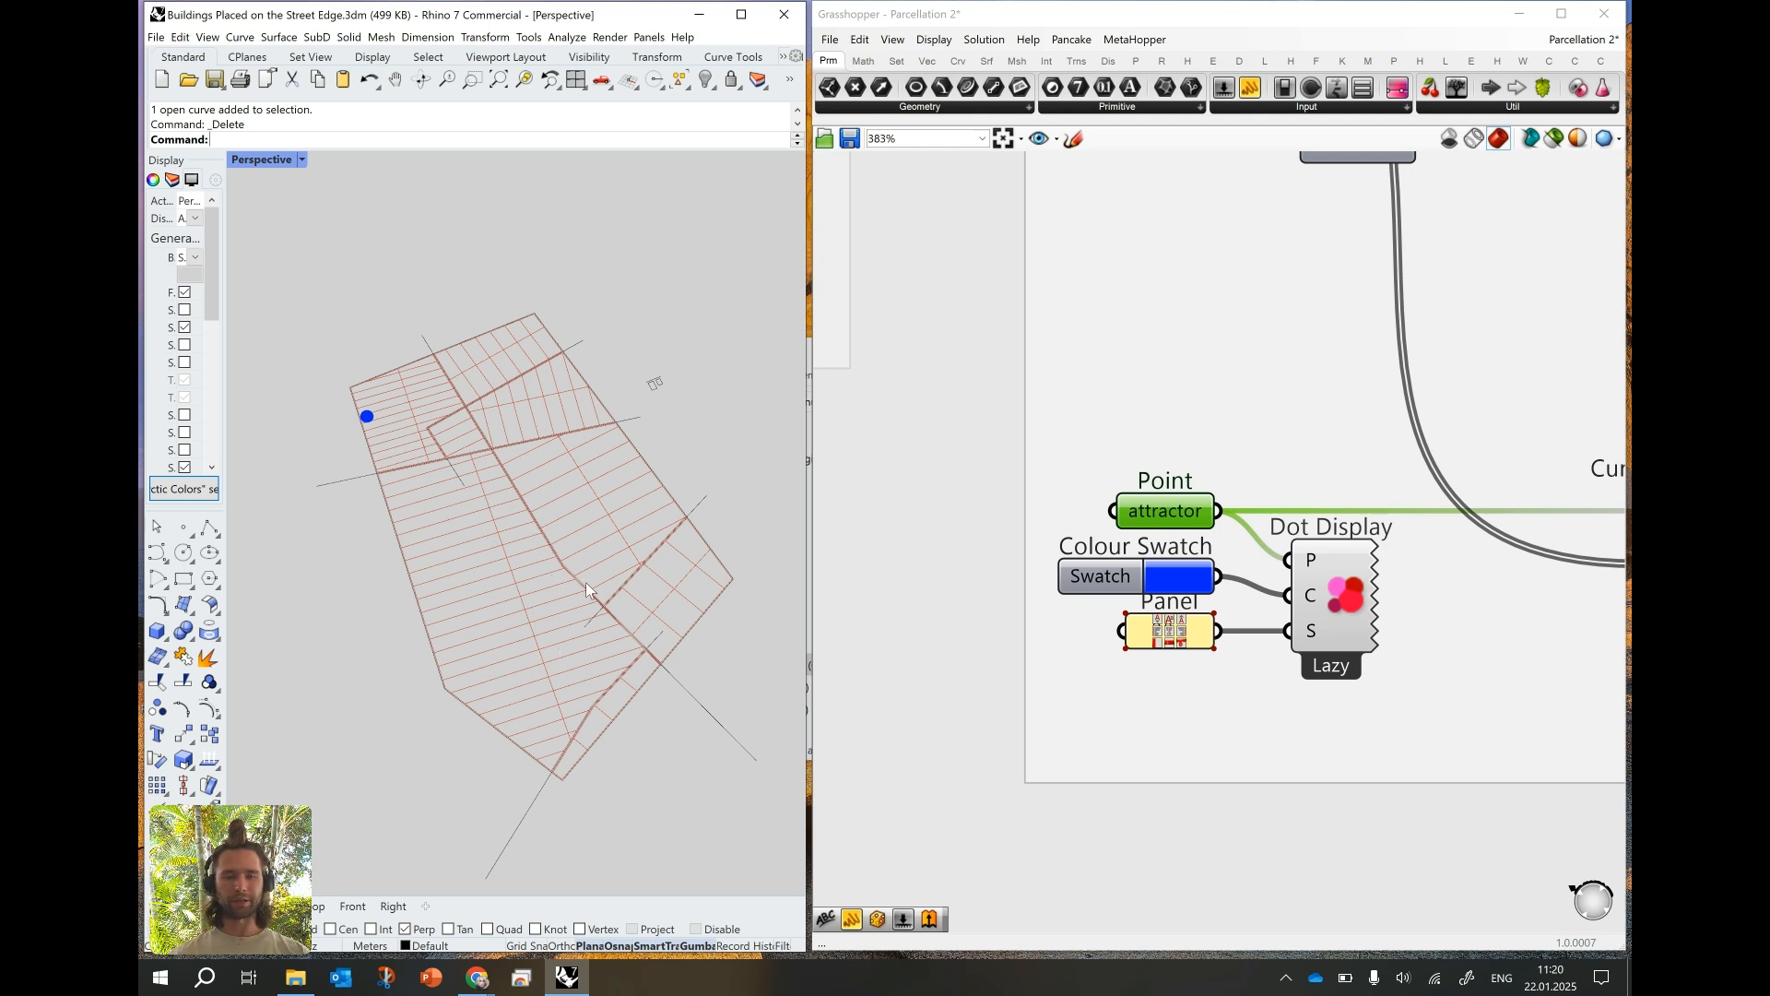
- Set the parcel depth panel to 40 m
scroll(936, 571, "down", 10)
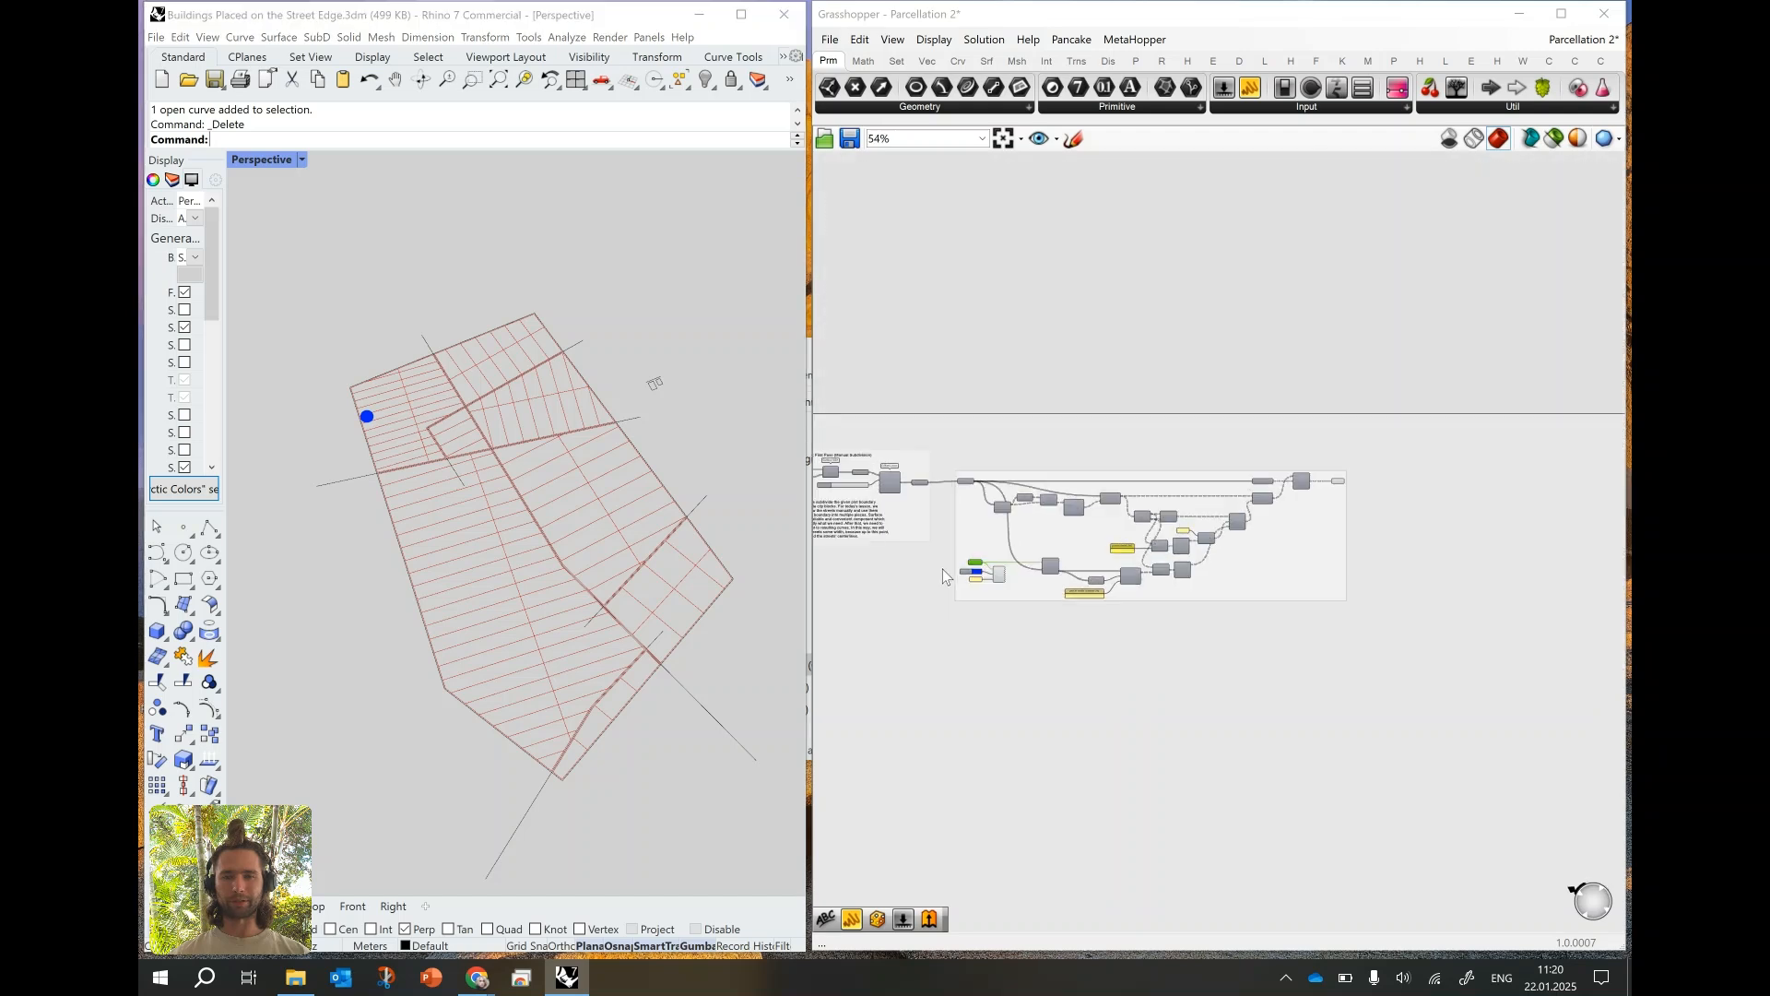
scroll(942, 568, "up", 7)
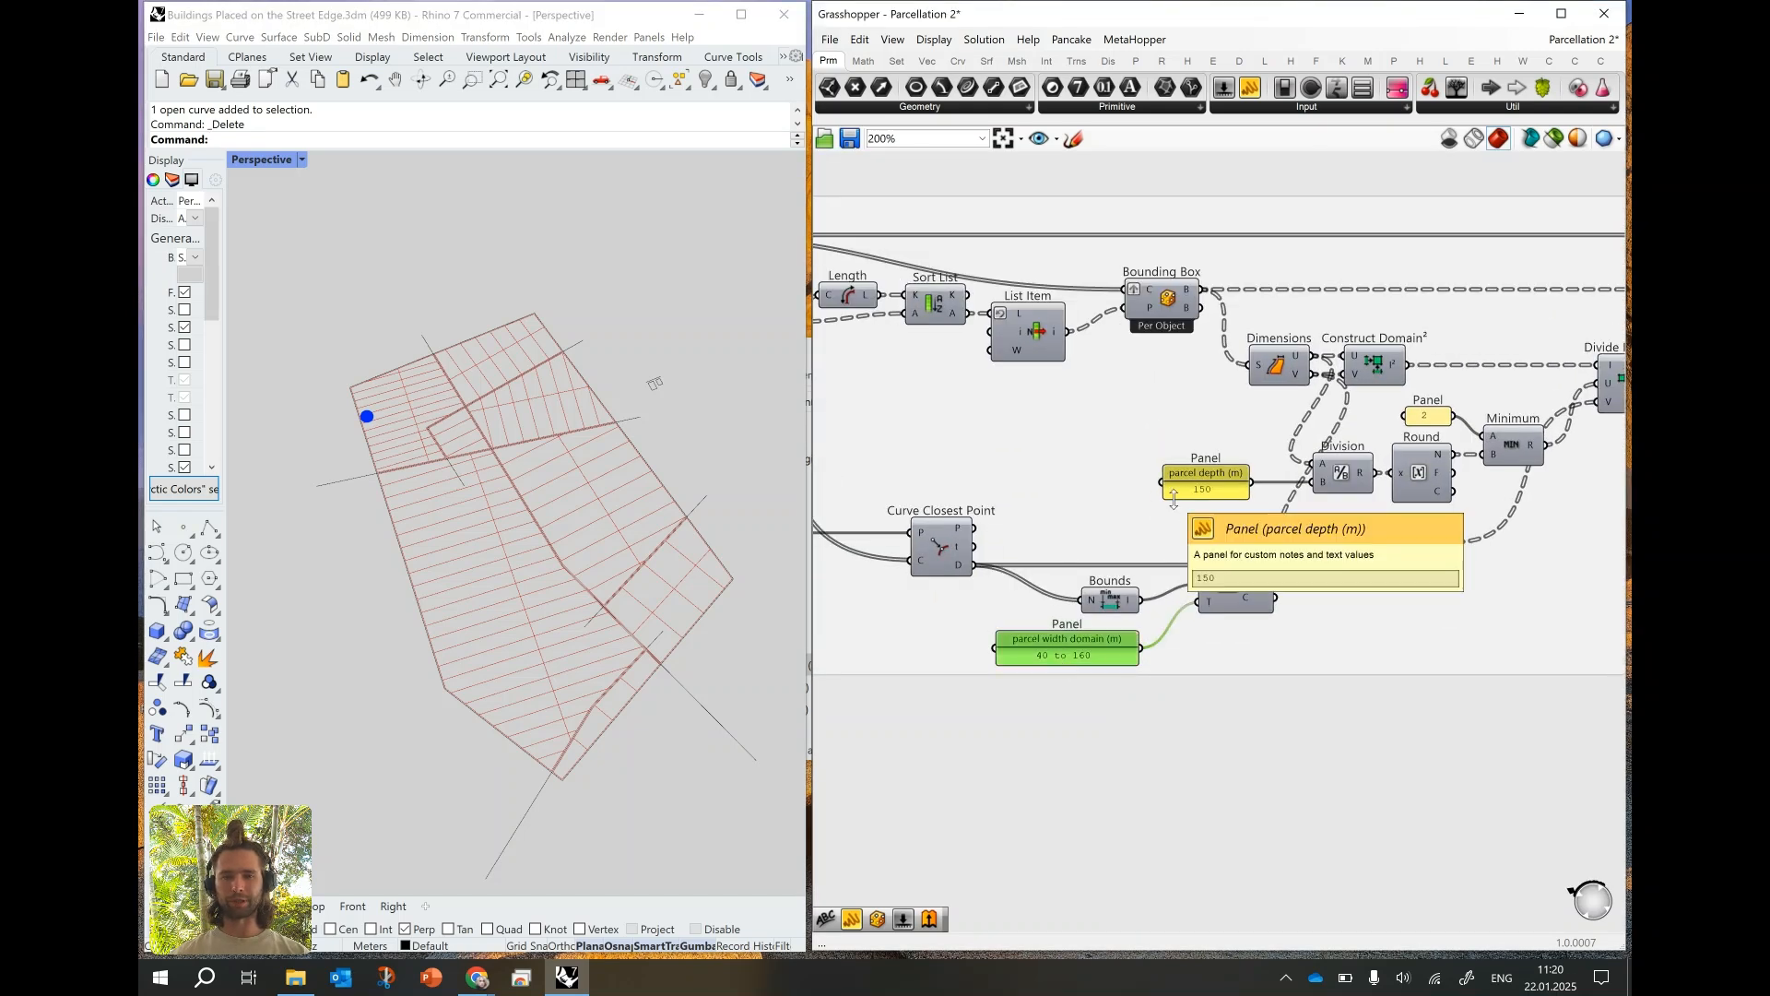
right_click_drag(1174, 498, 1093, 484)
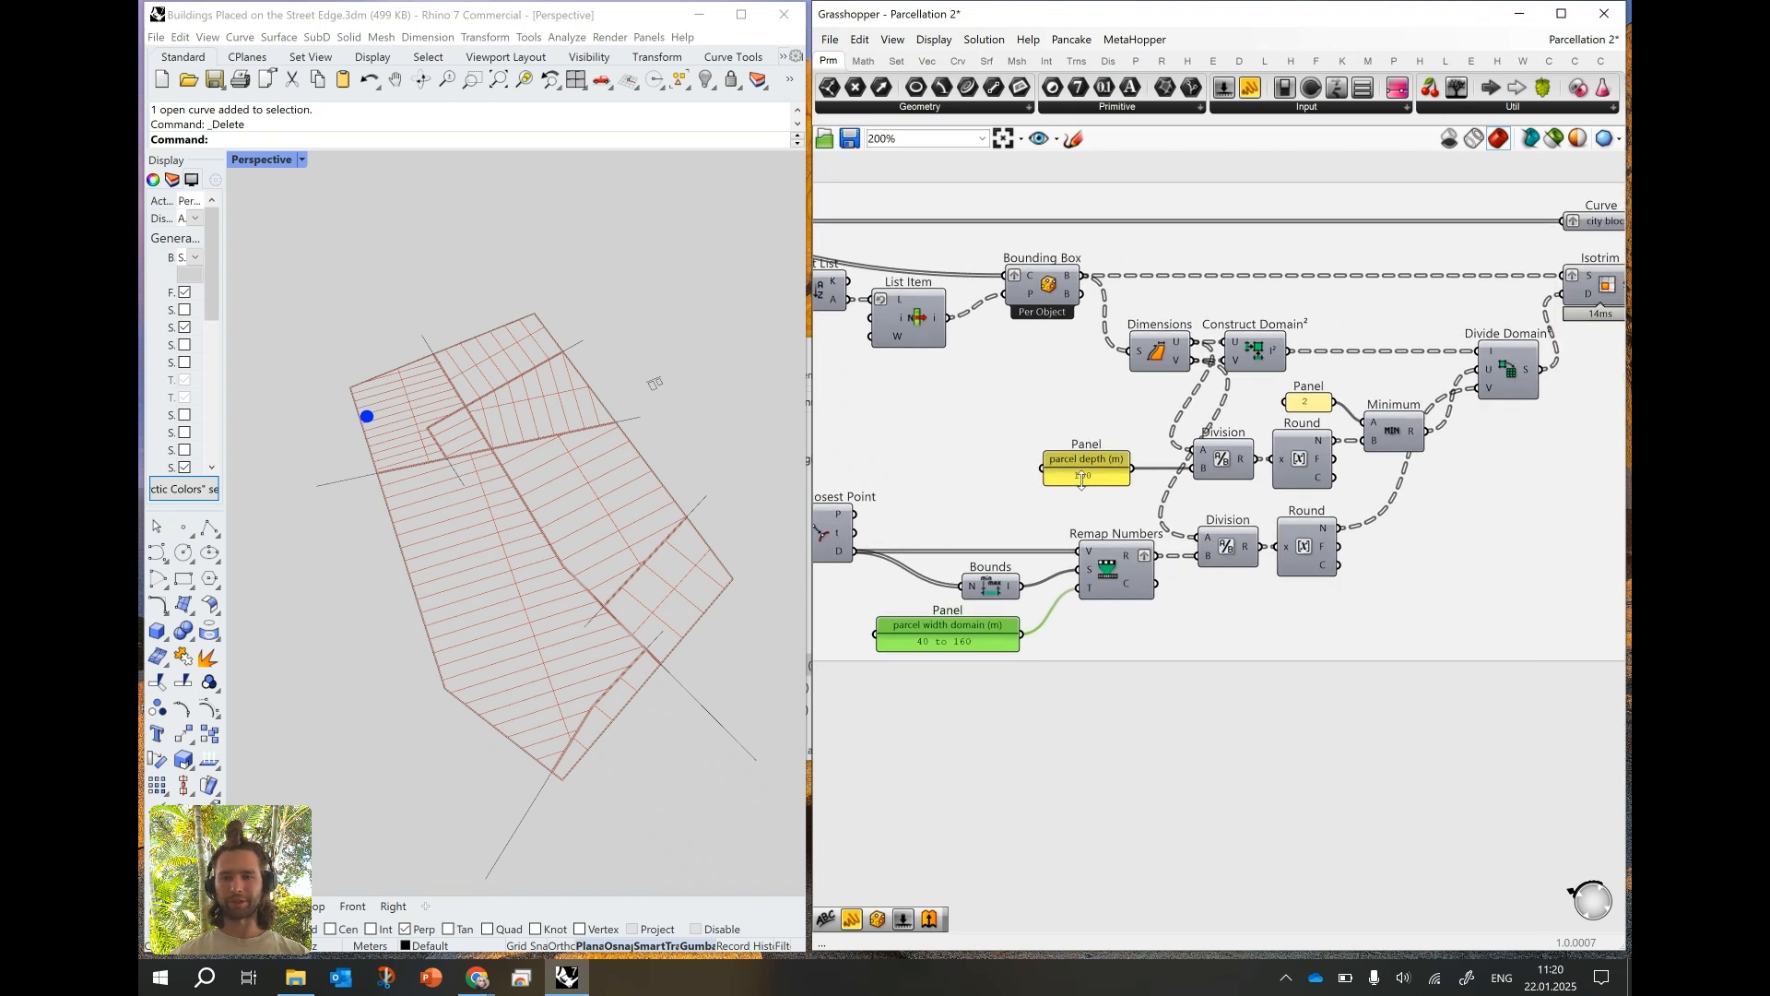
double_click(1094, 480)
type("40")
left_click(1148, 623)
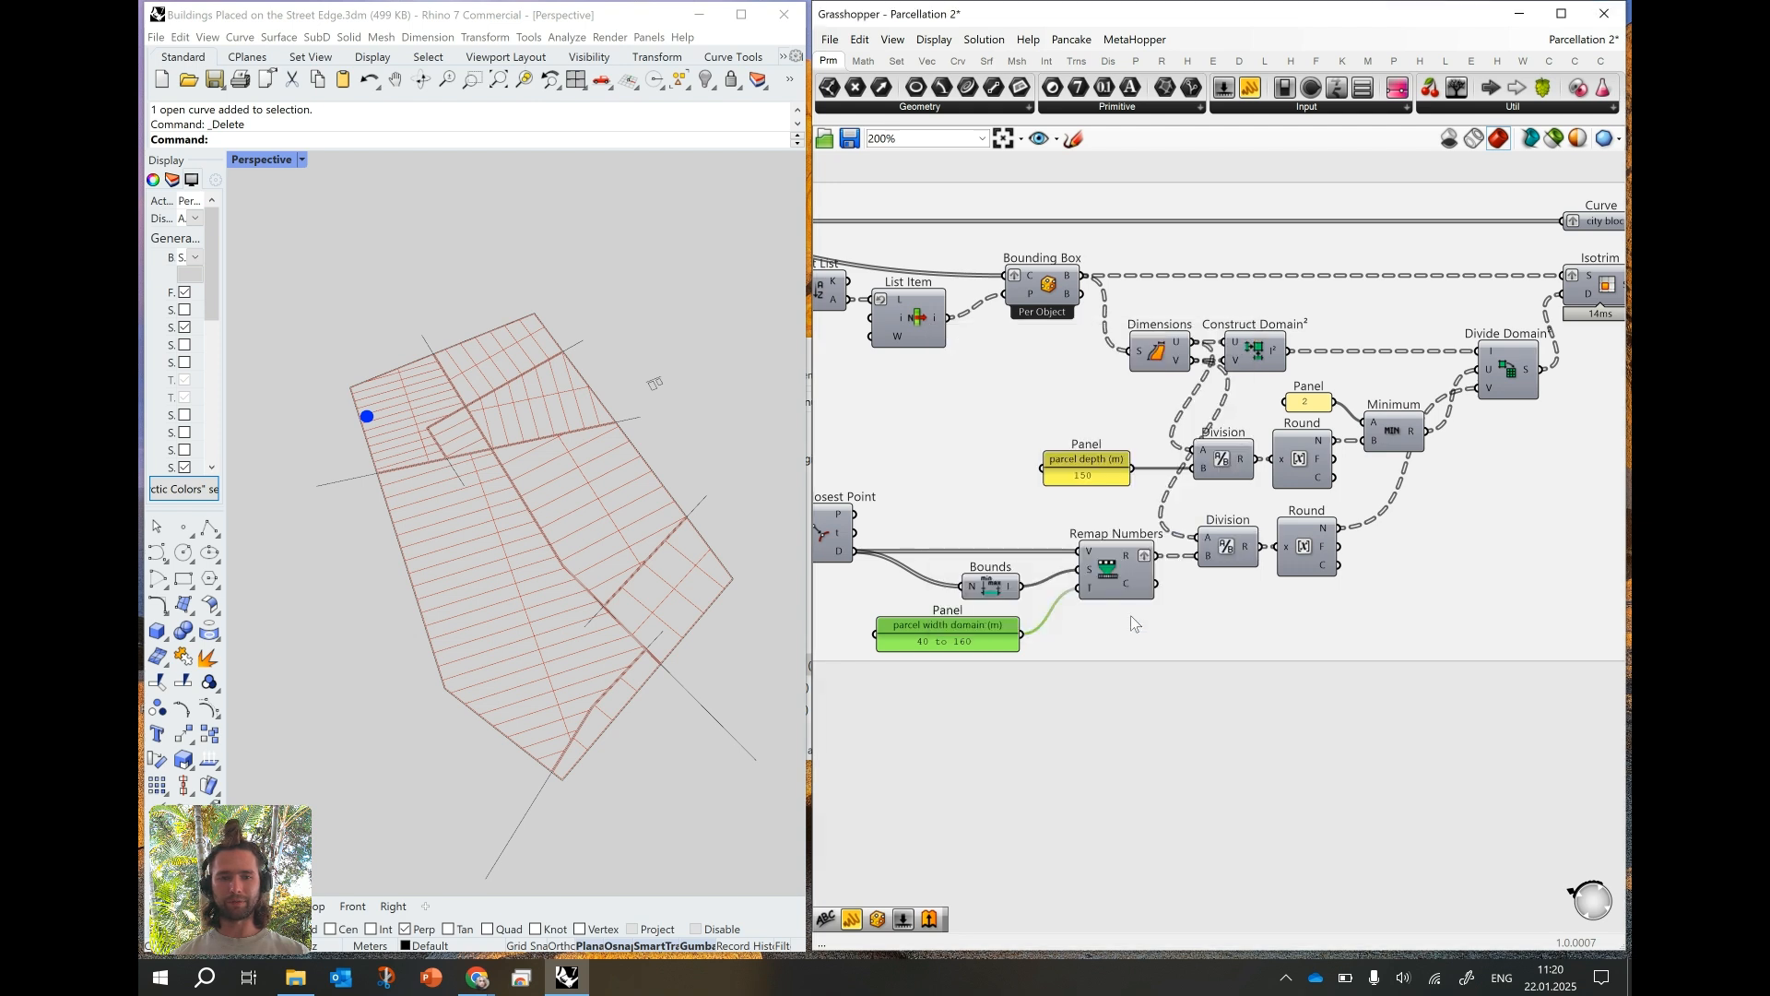
- Inspect the Minimum component's limiting panel, and set the parcel depth panel to 150 m
left_click(1394, 436)
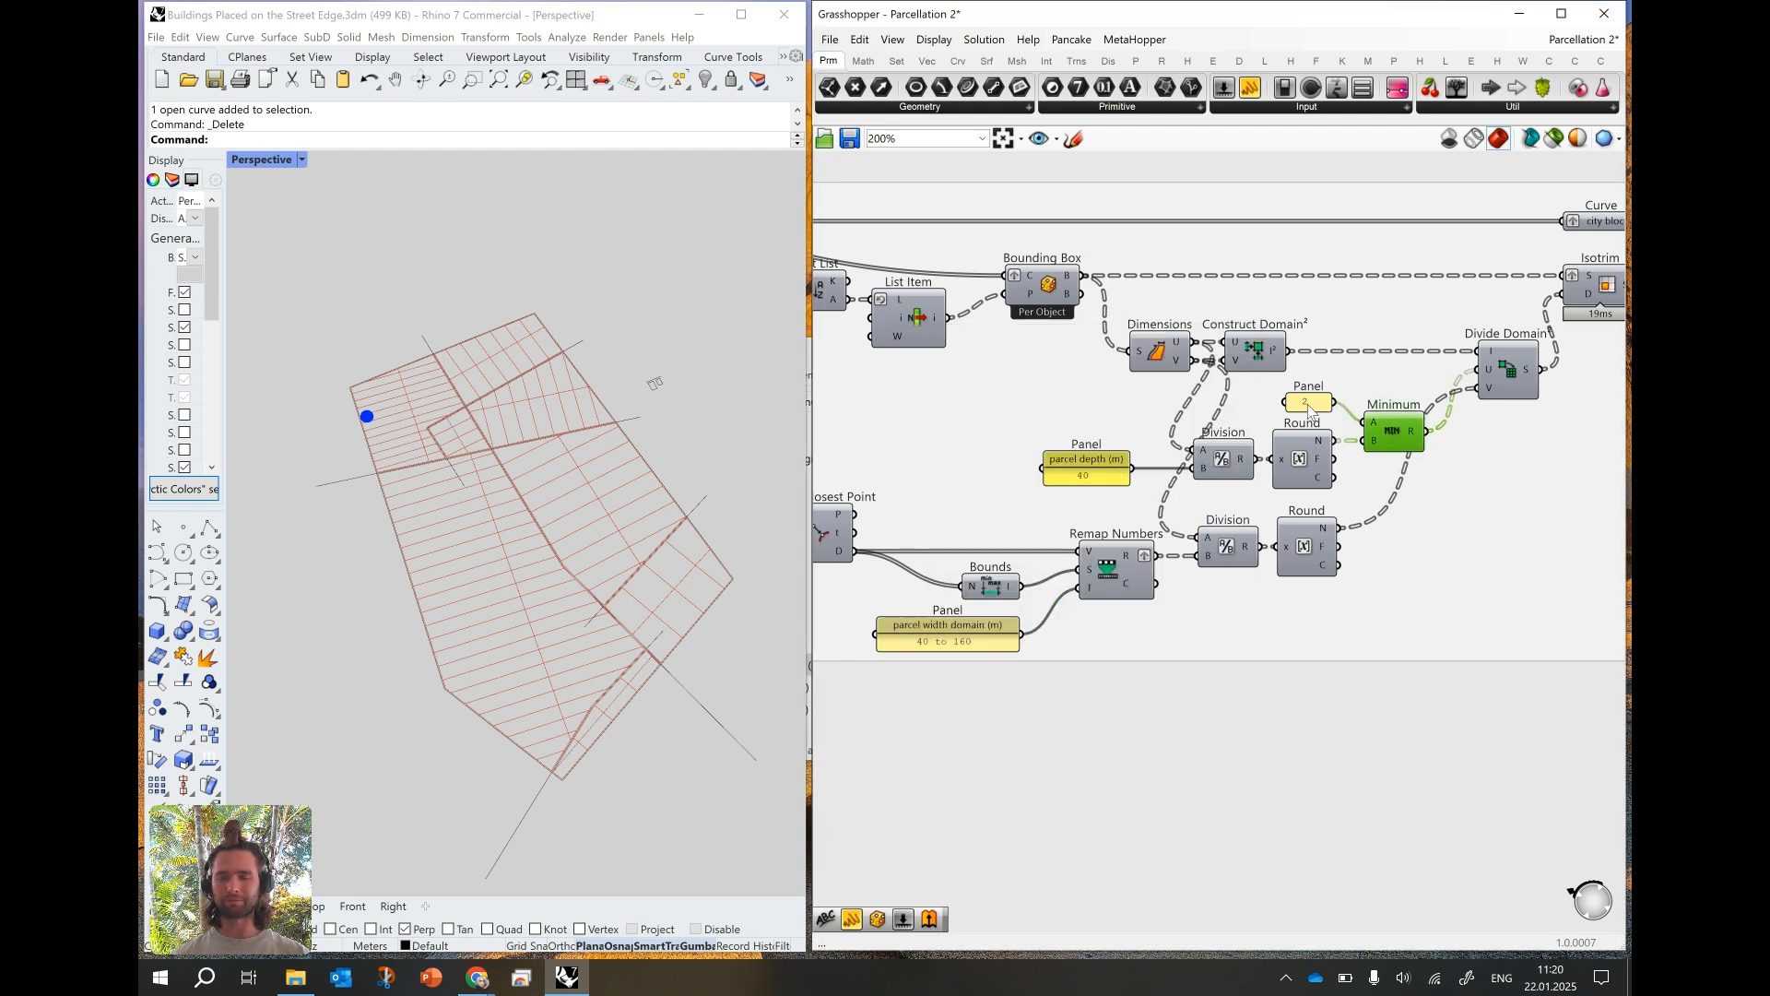
right_click_drag(1312, 412, 1240, 411)
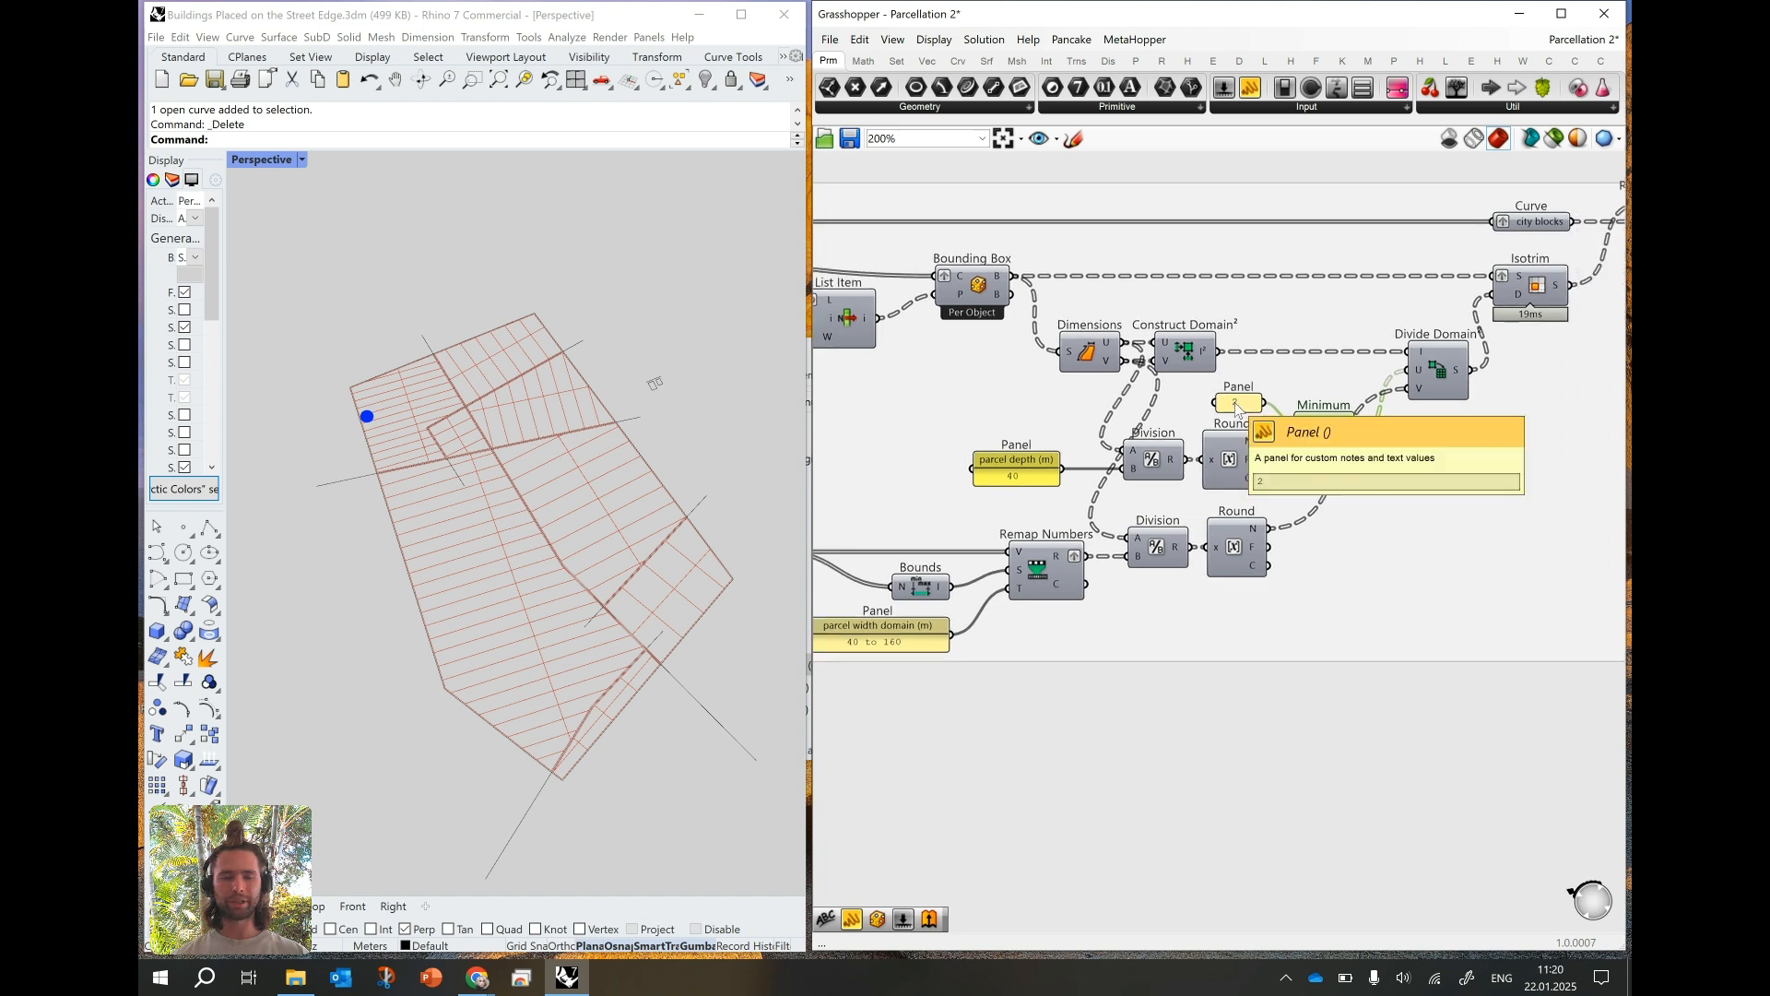
right_click_drag(641, 583, 574, 613)
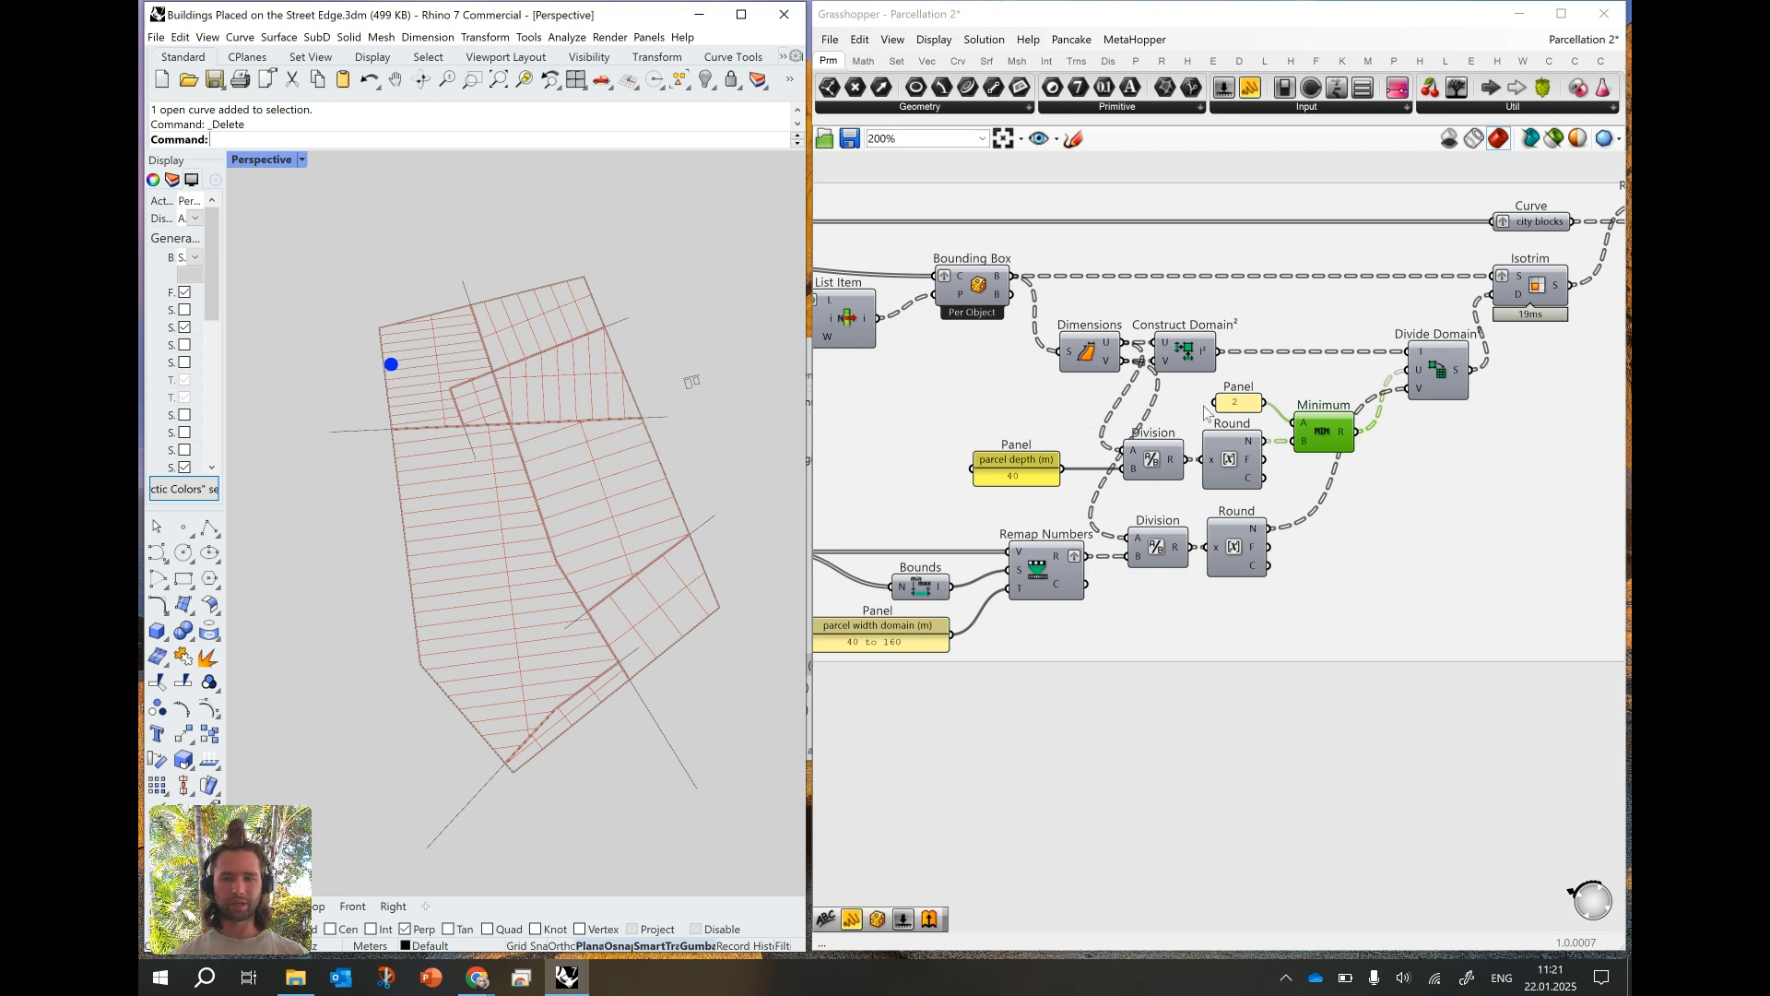
right_click_drag(895, 649, 1063, 601)
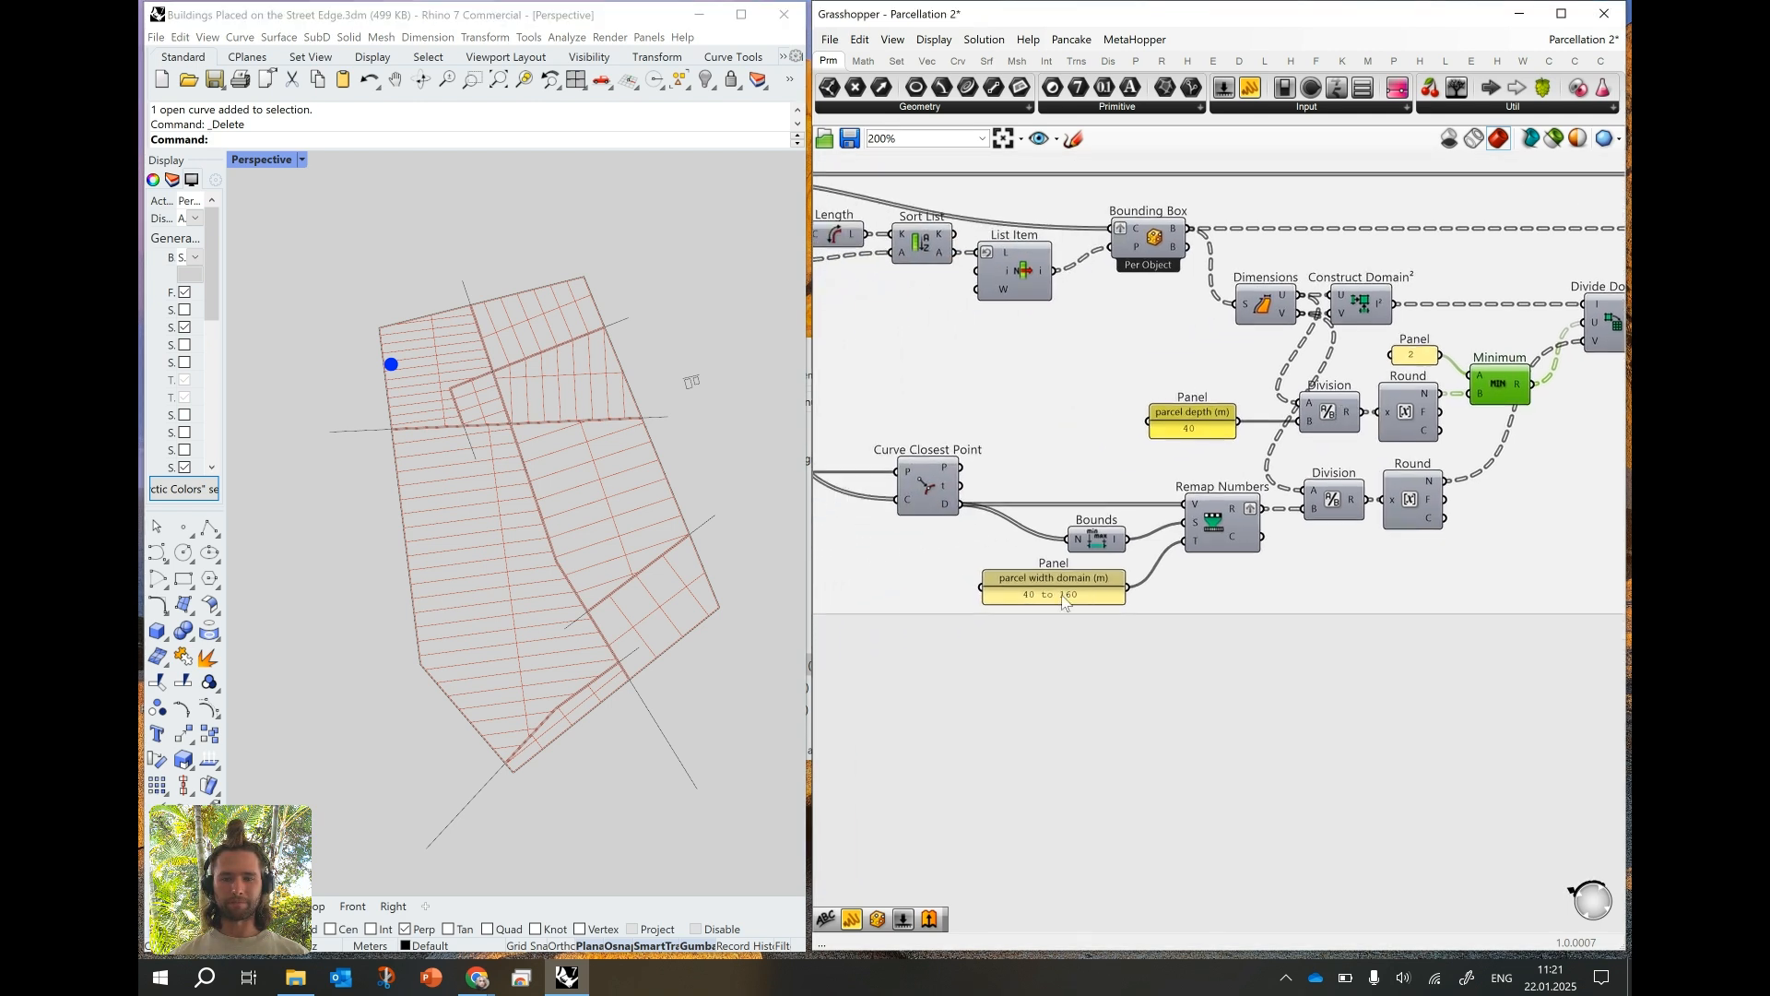
double_click(1187, 431)
type("140")
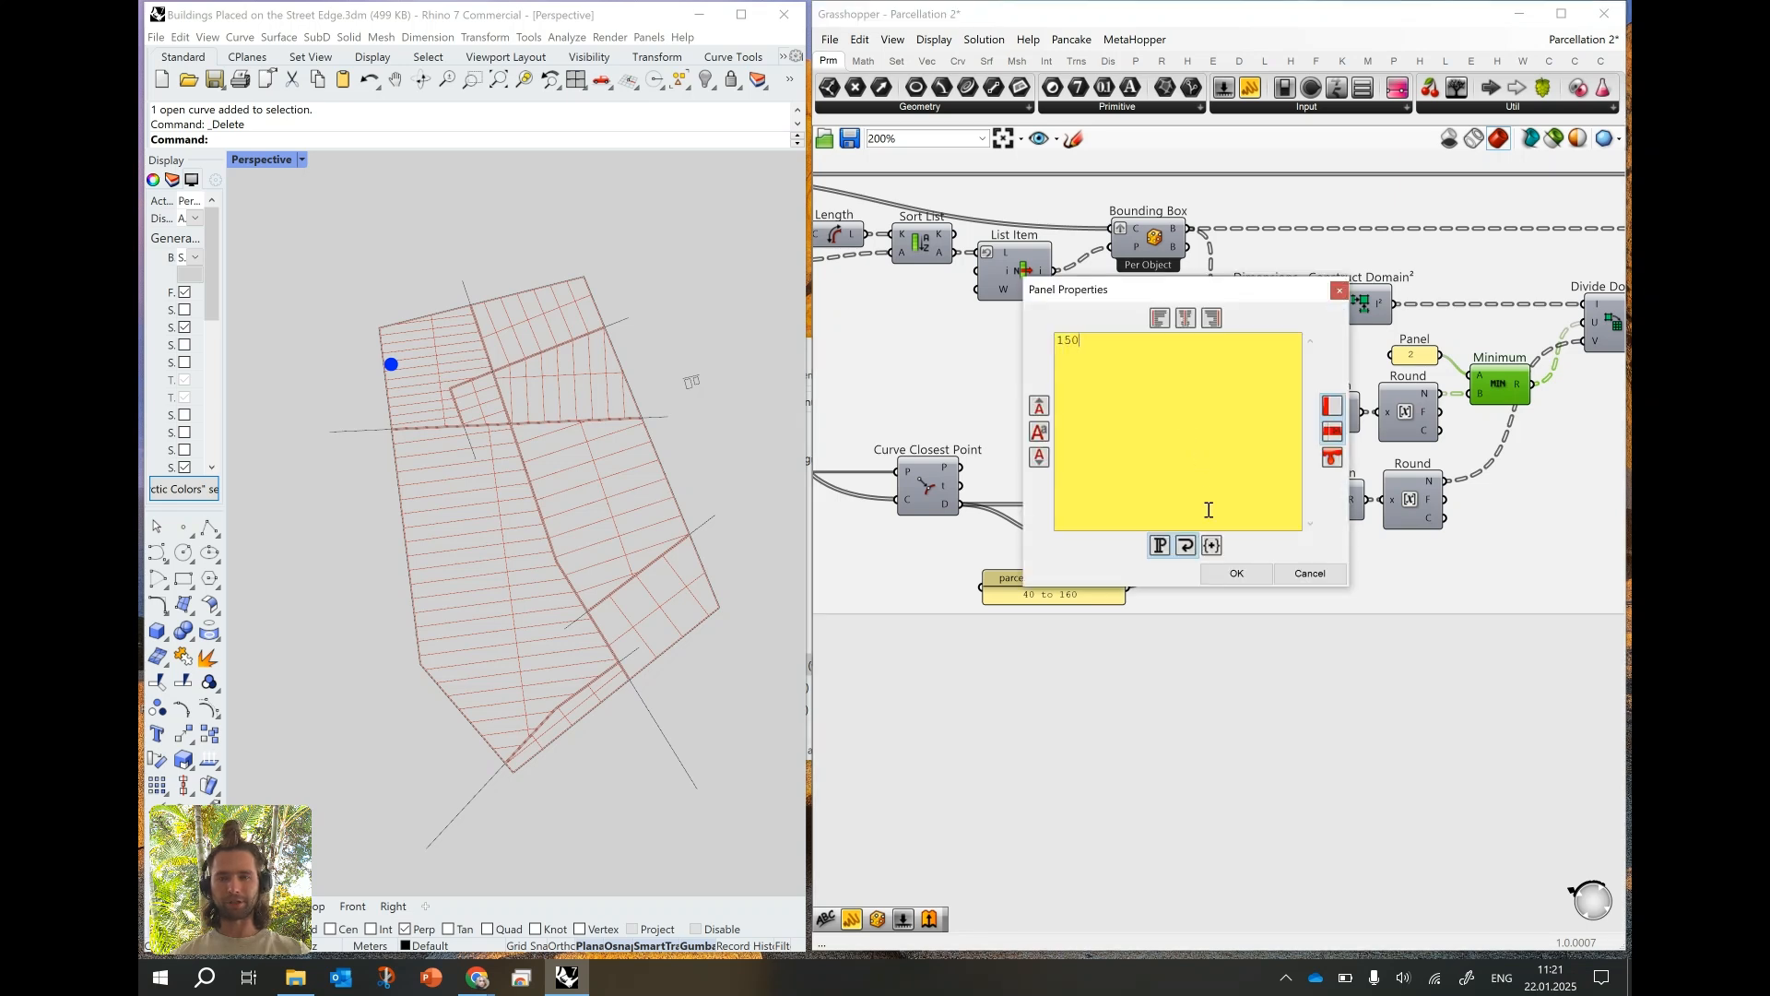
left_click(1236, 572)
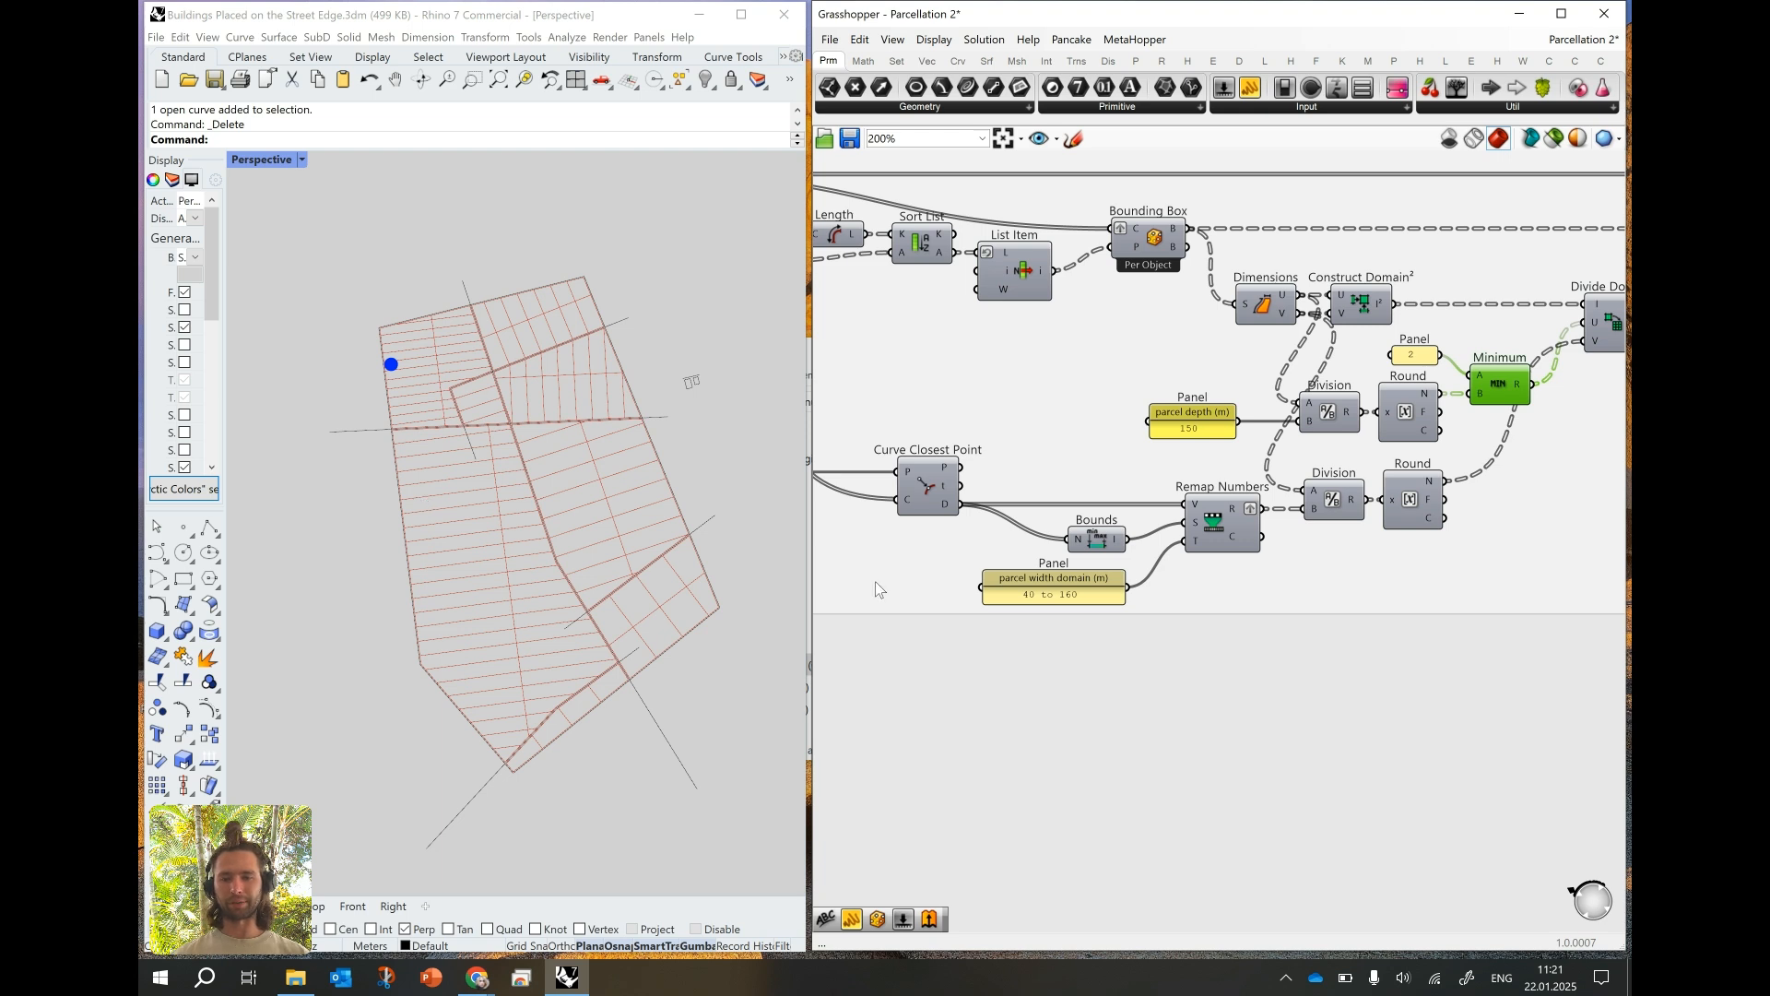
left_click(1072, 592)
scroll(1070, 595, "up", 2)
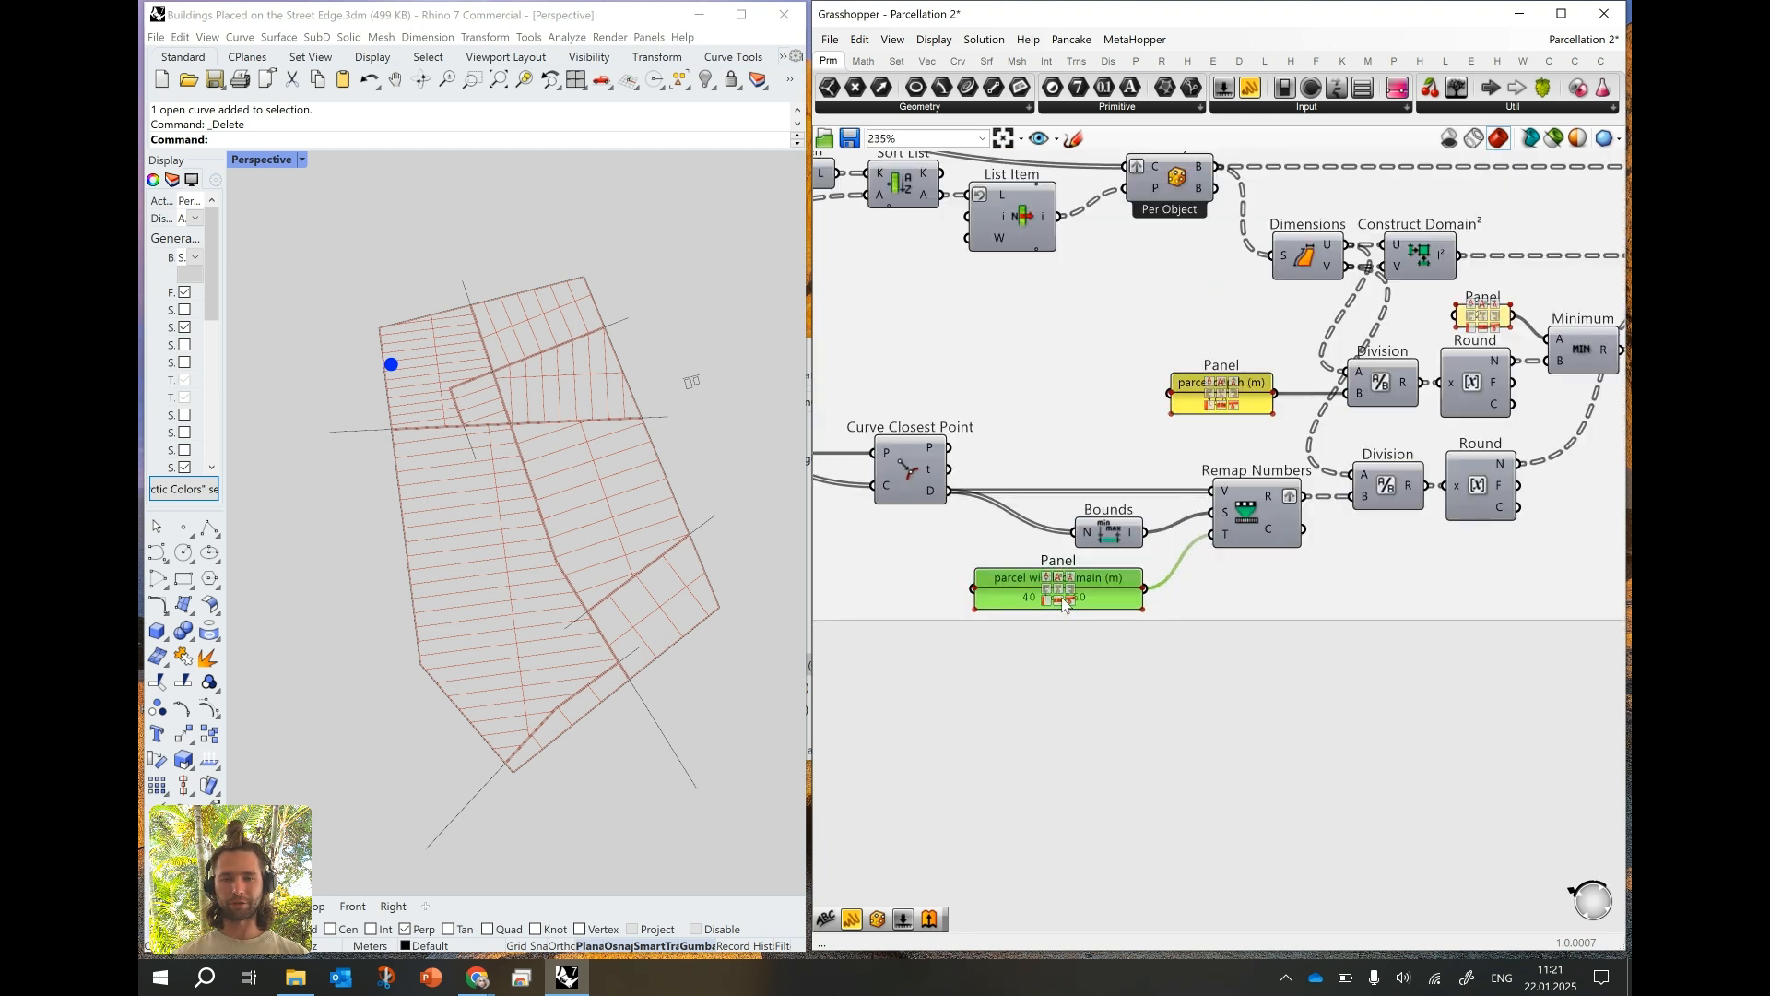
left_click(1014, 656)
- Duplicate the whole parcellation group with all its components and place the copy to the right of the original
scroll(1151, 526, "down", 5)
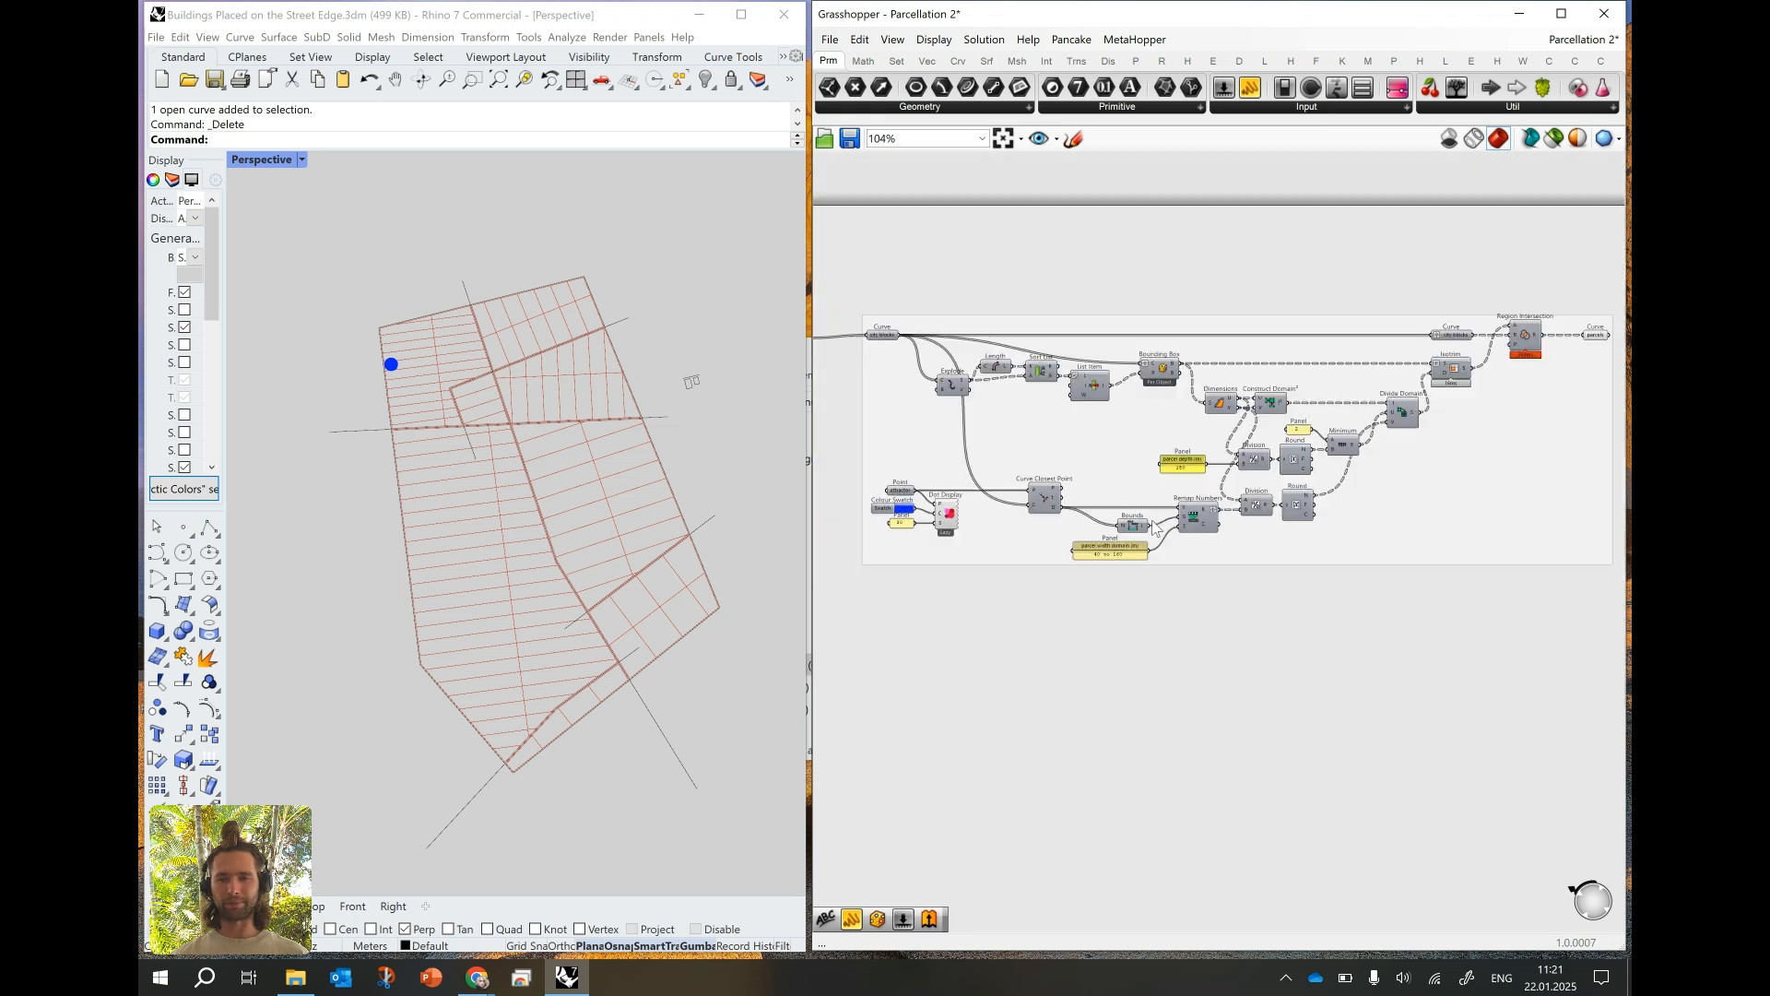
right_click_drag(1138, 506, 1092, 497)
left_click_drag(876, 330, 1489, 593)
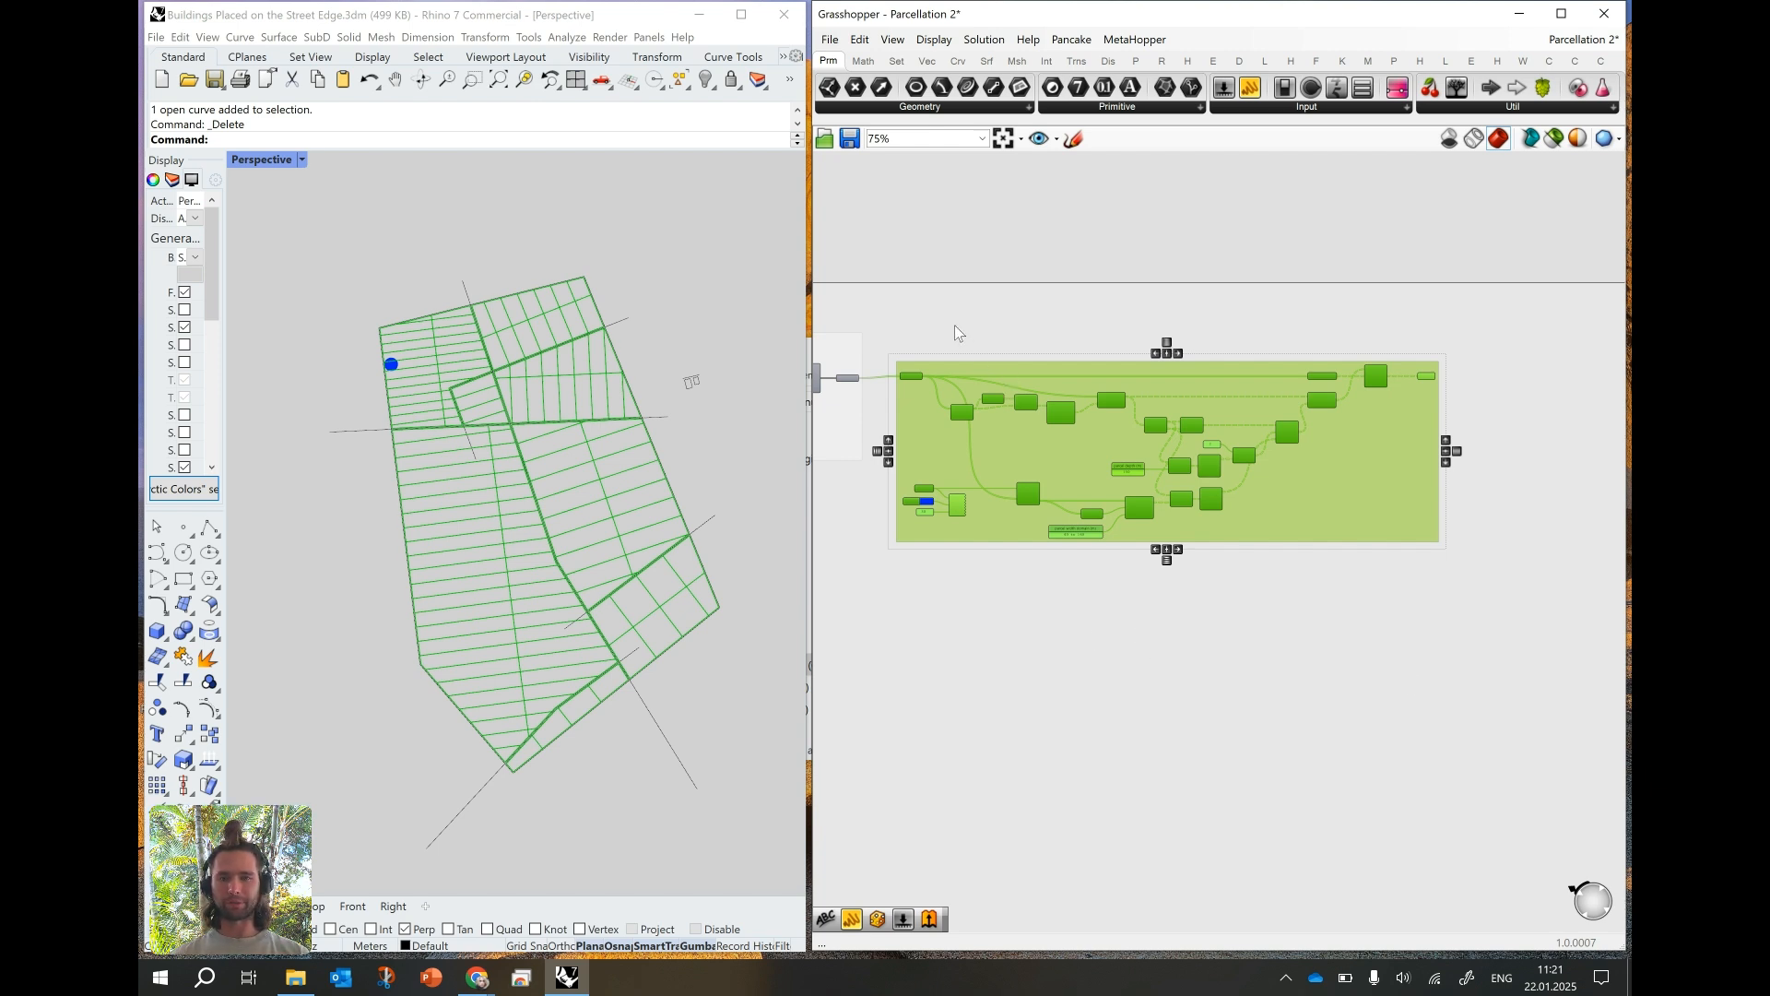
key("ctrl+v")
left_click_drag(911, 380, 1314, 404)
scroll(909, 412, "down", 3)
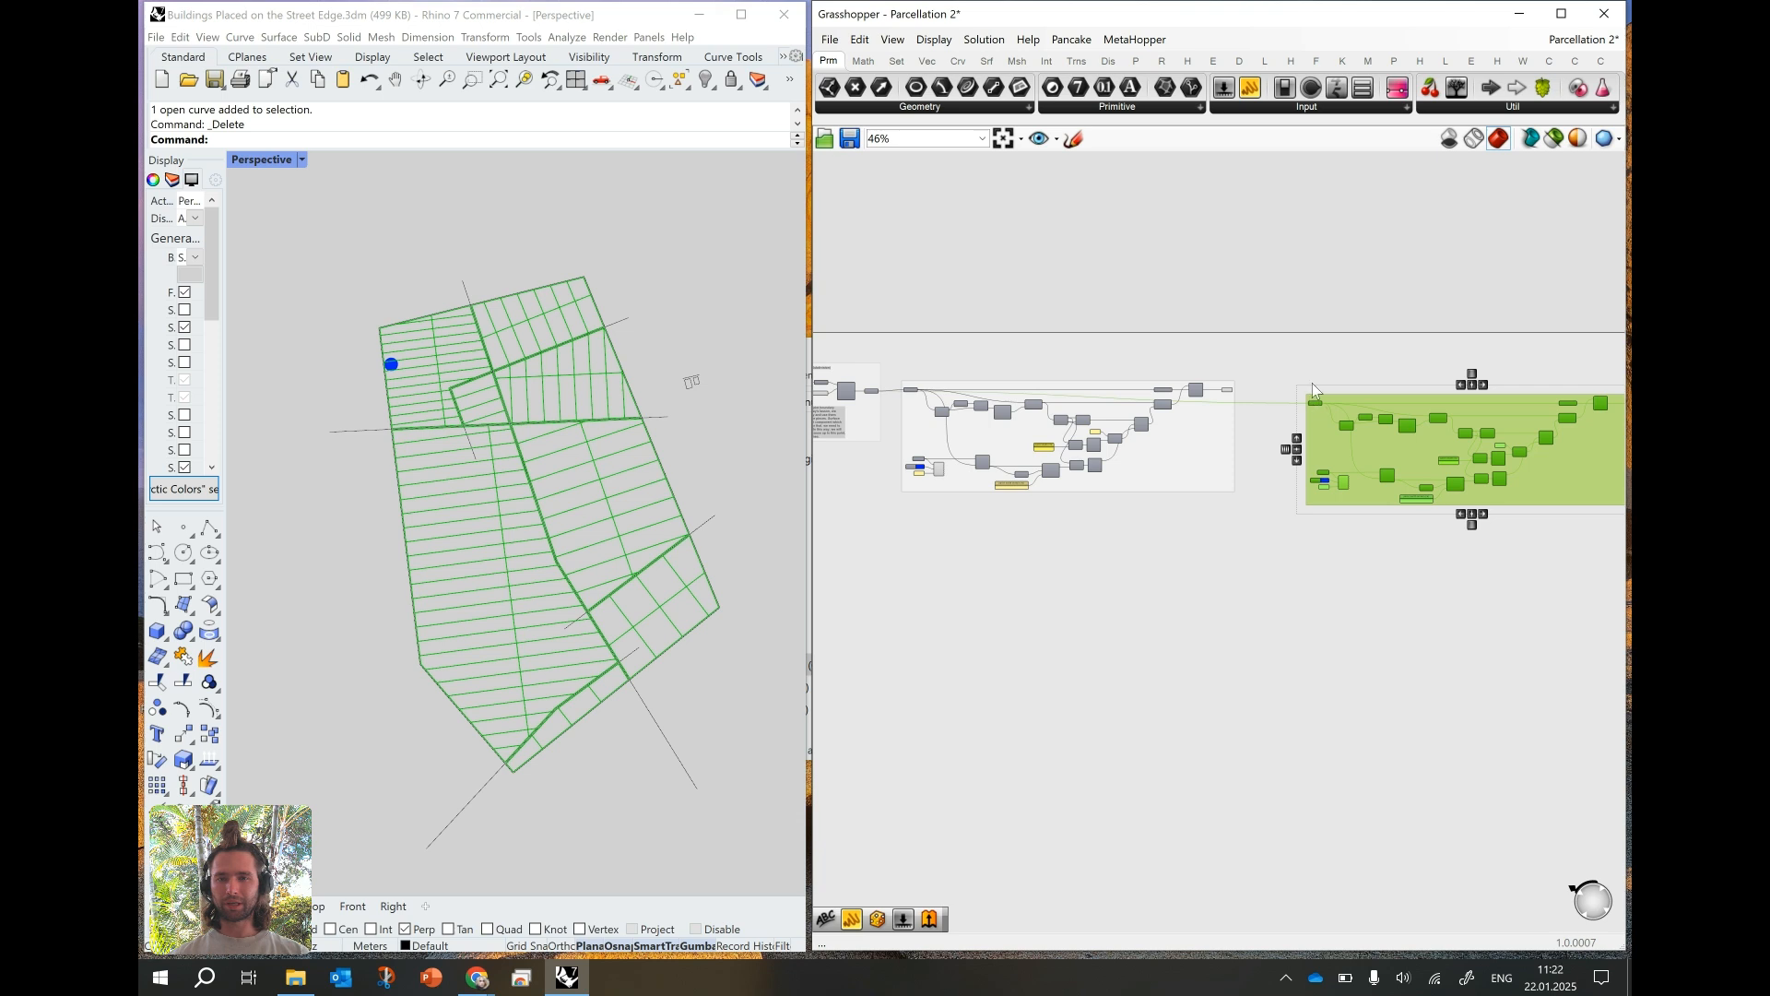
- Flatten the parcels curve parameter at the end of the original parcellation group
scroll(1313, 378, "up", 4)
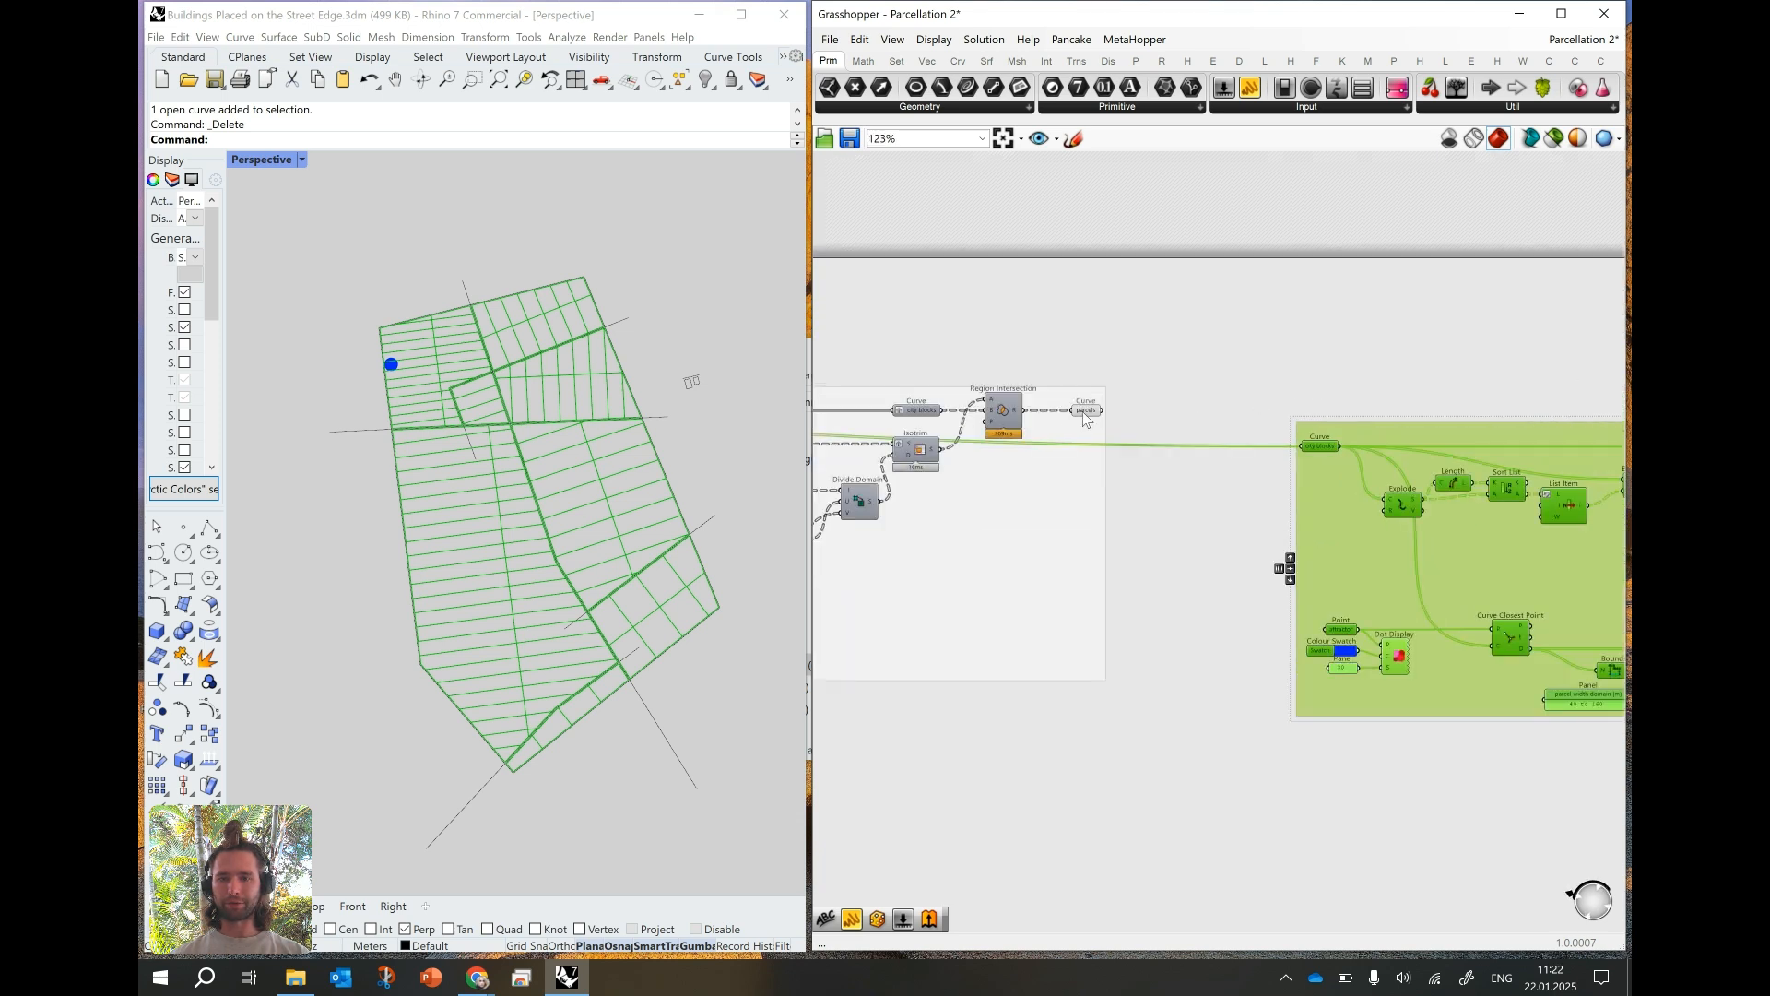
left_click(1084, 413)
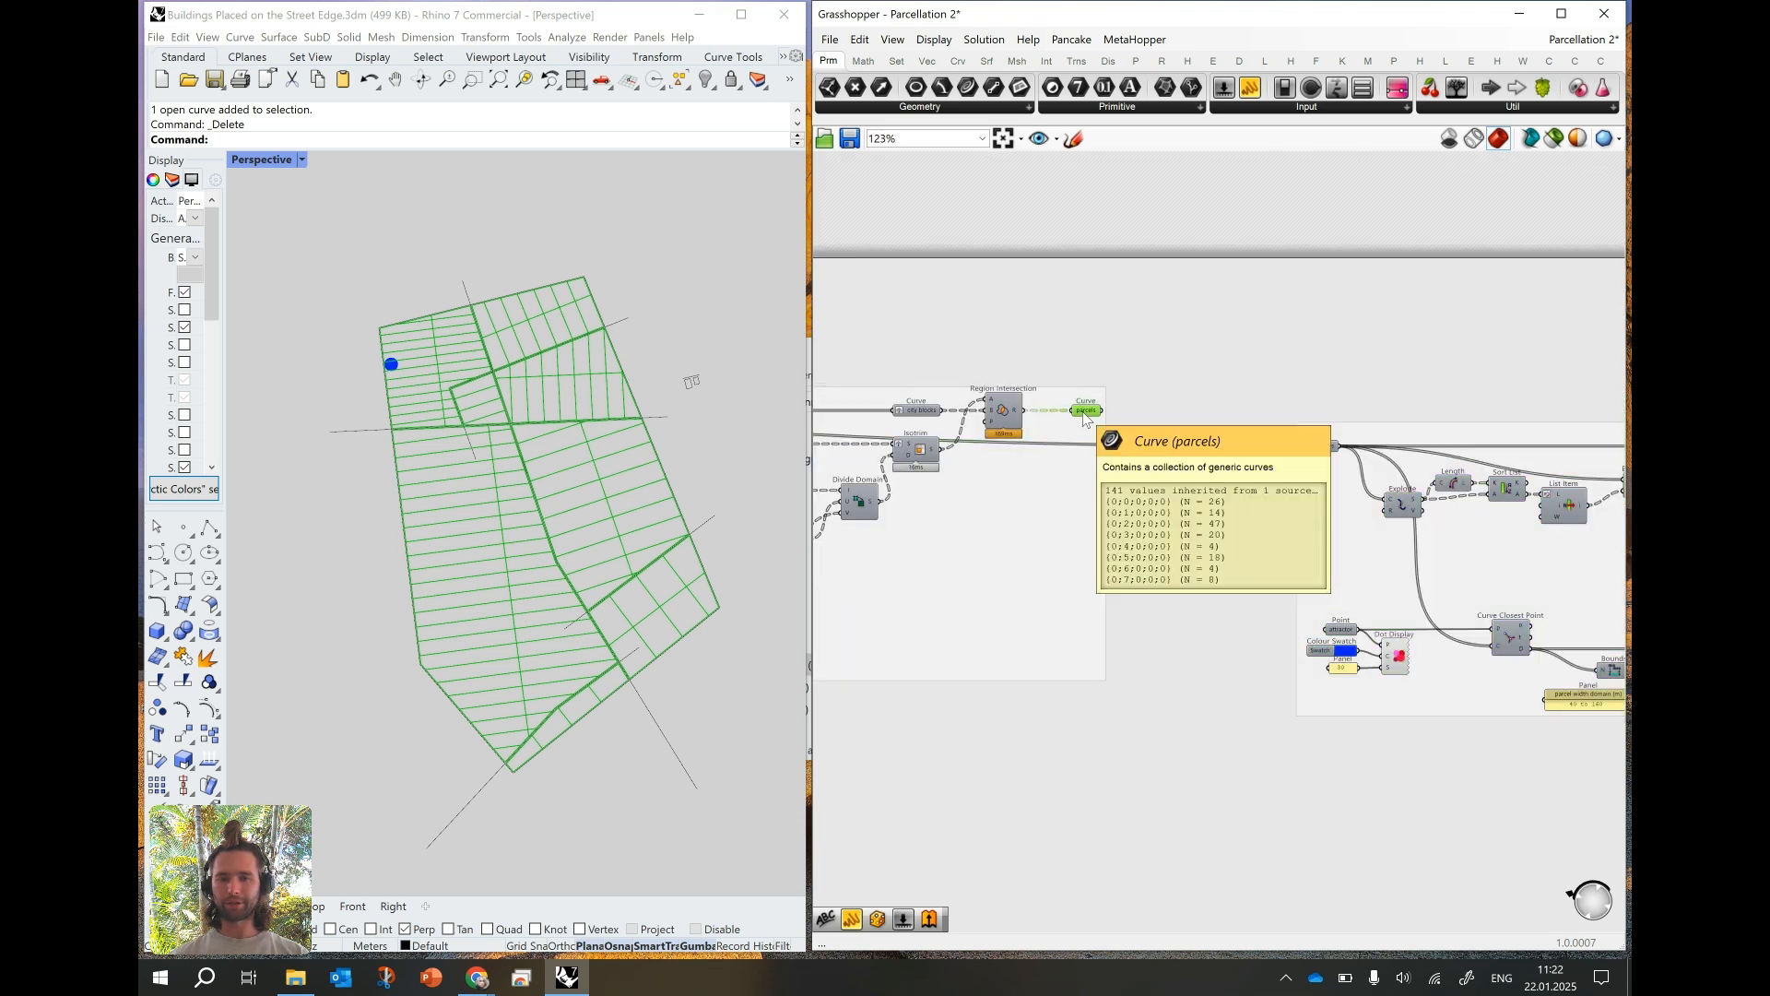
scroll(1313, 452, "up", 2)
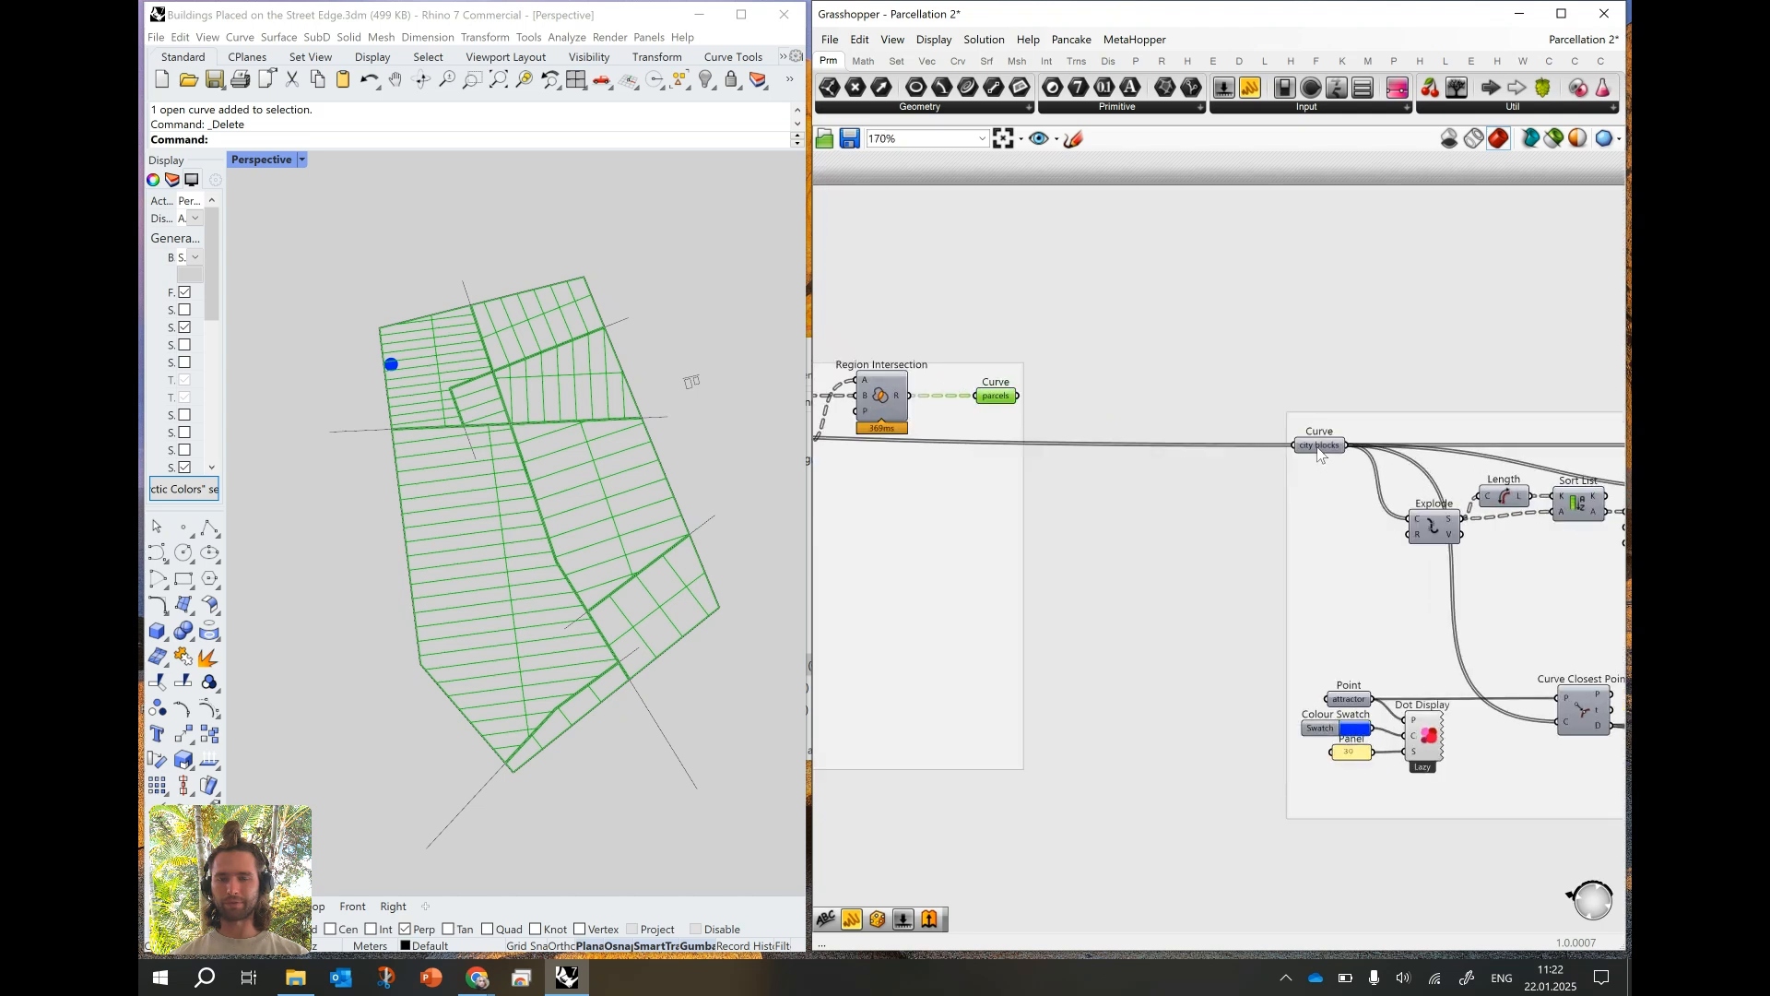
mouse_move(992, 403)
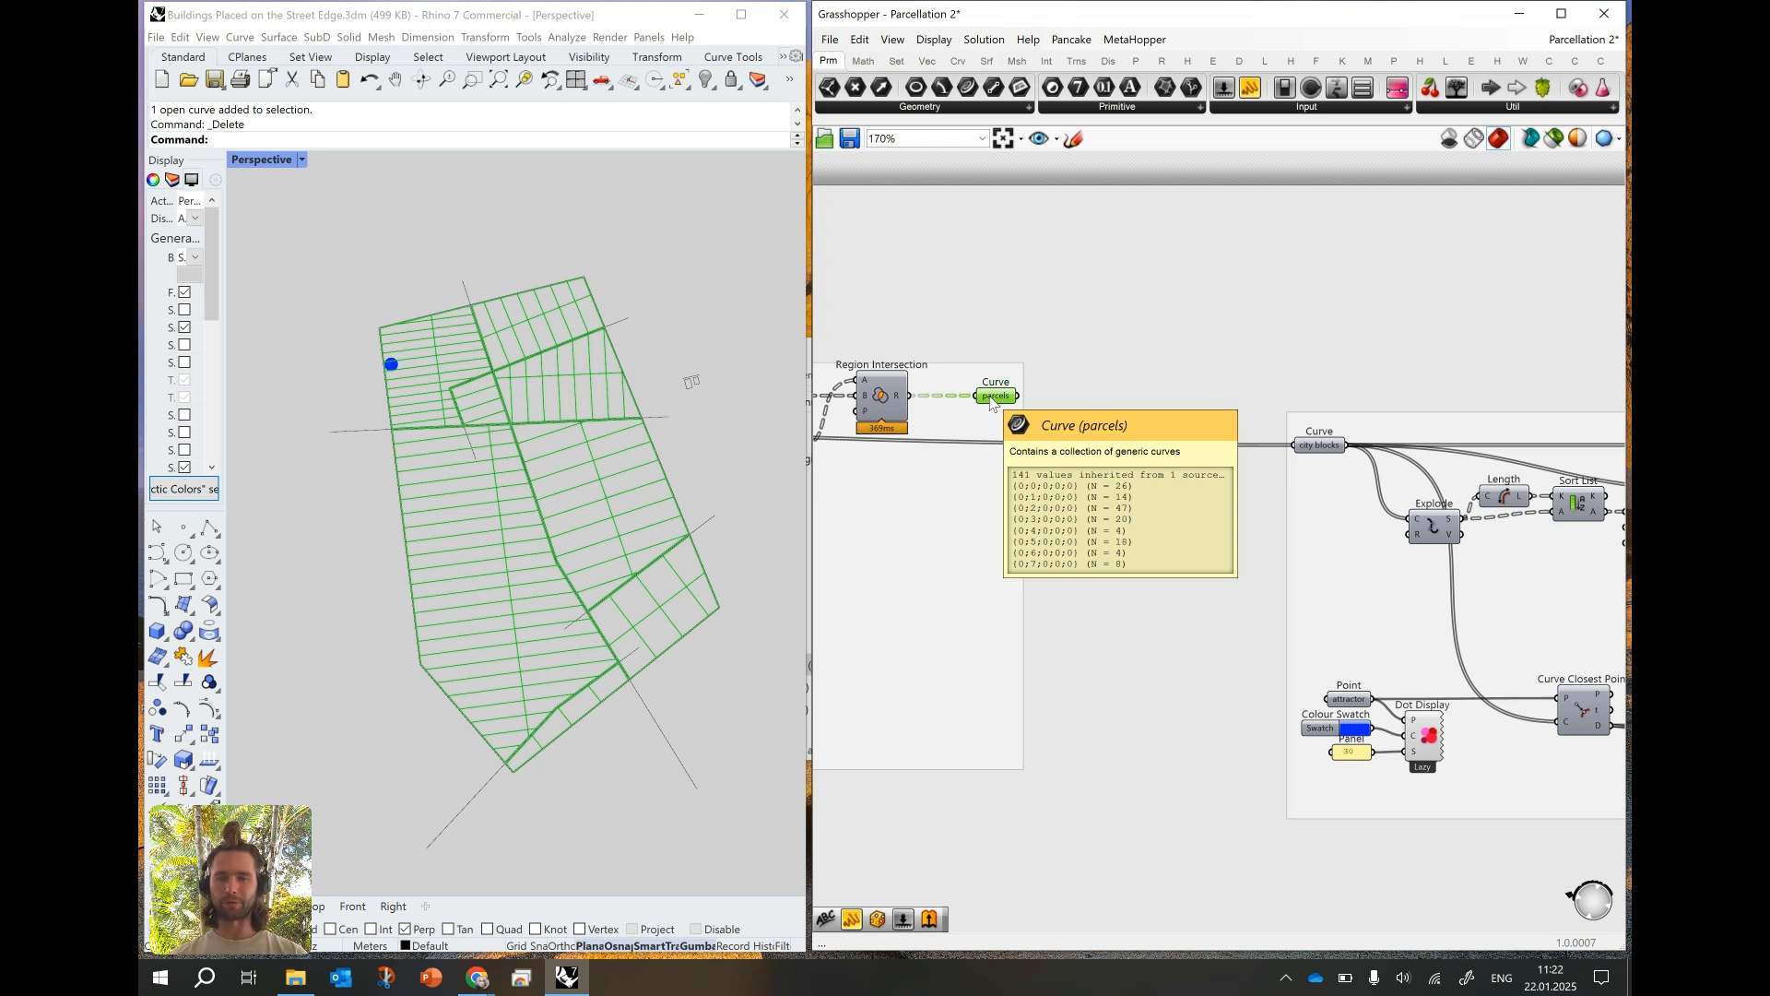
right_click(989, 402)
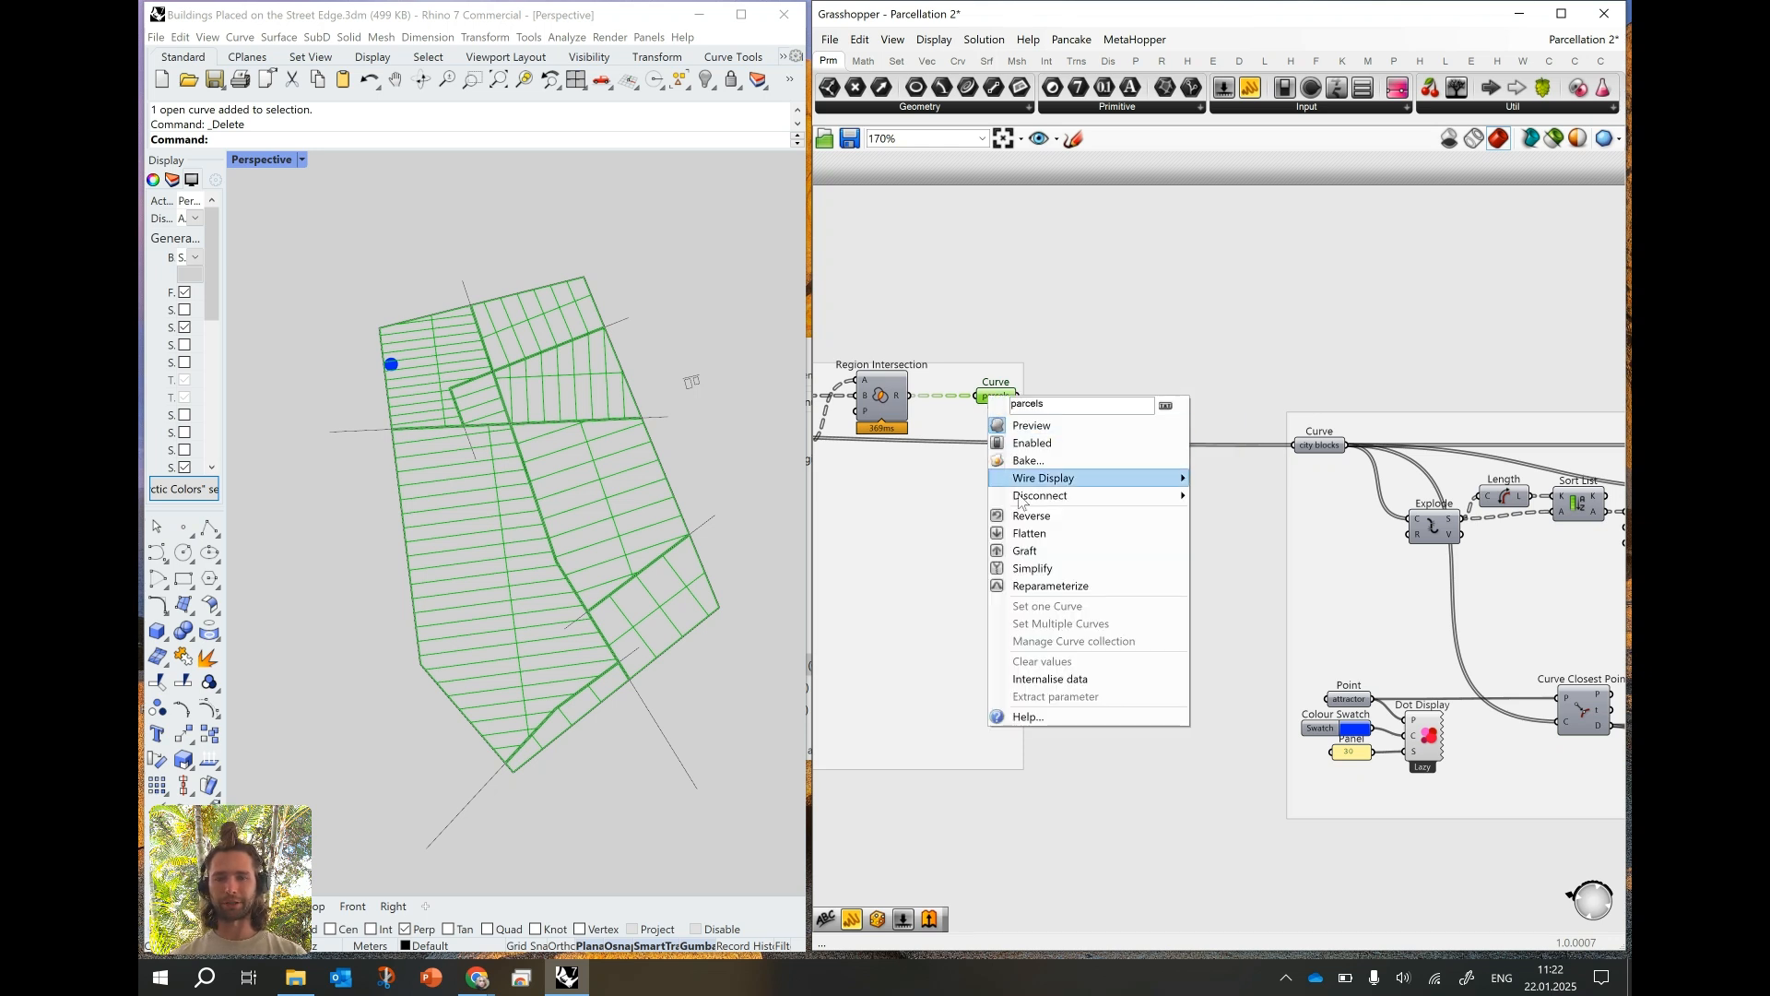
left_click(1029, 542)
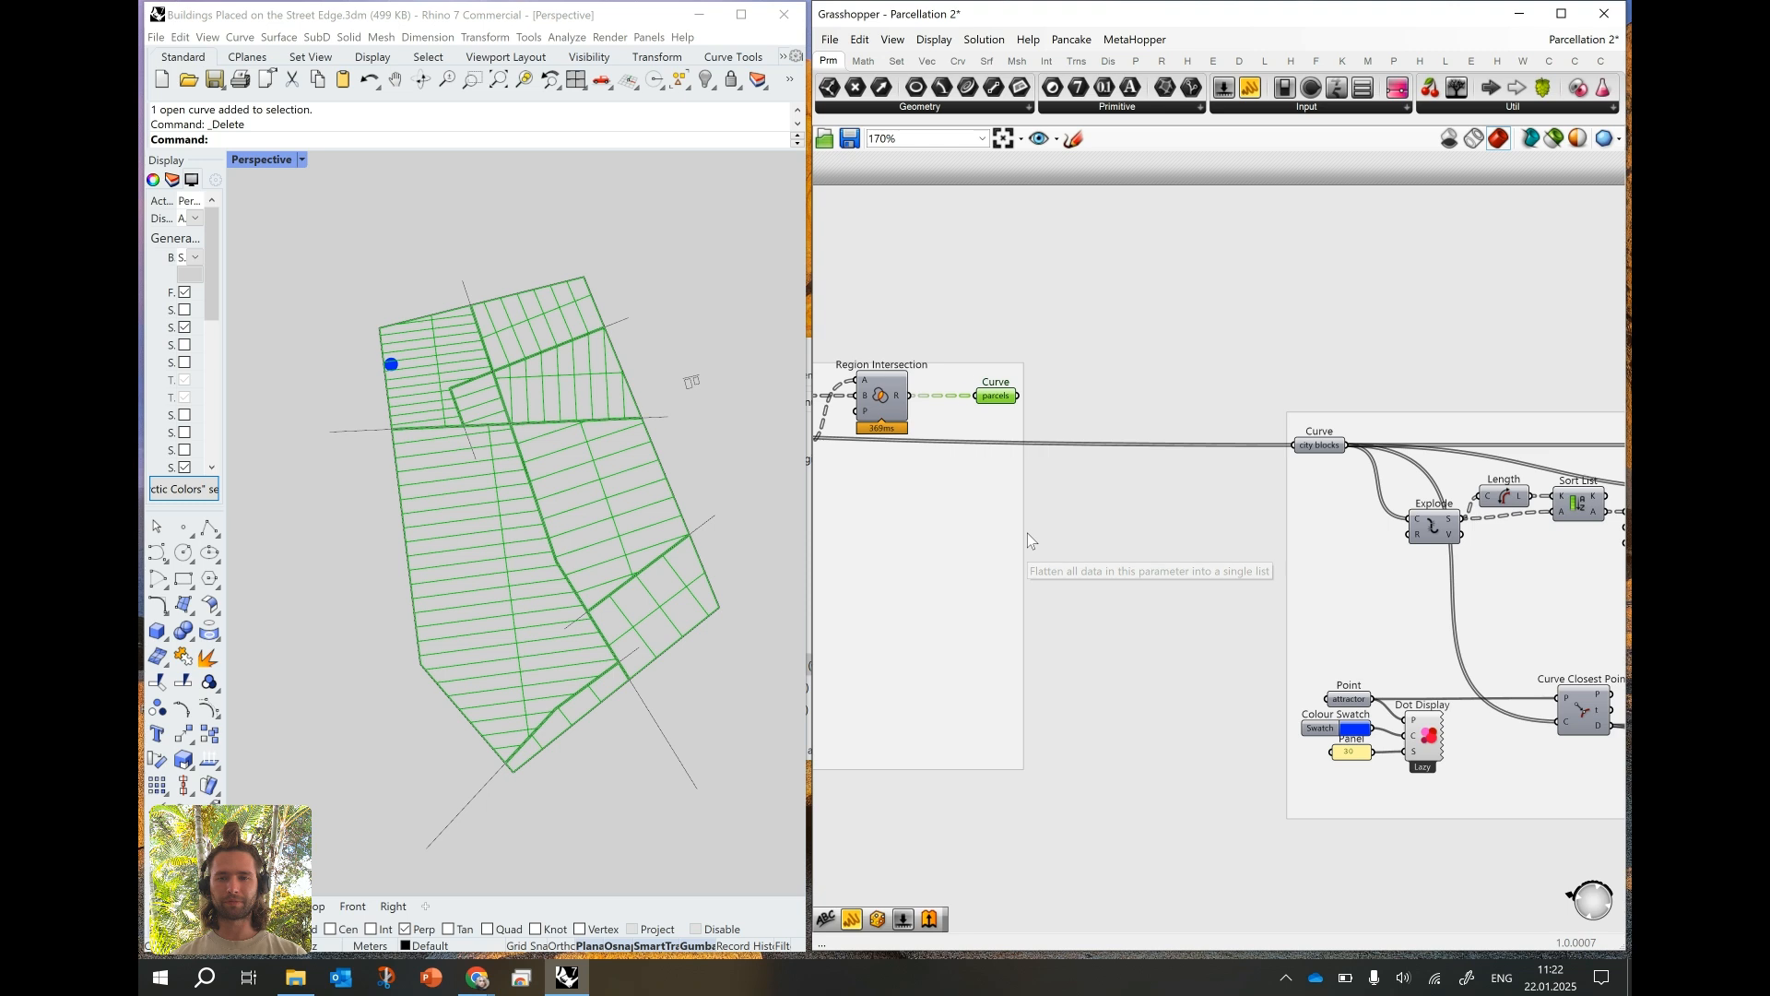
- Connect the original group's flattened parcels output to the copied group's city blocks parameter, replacing its existing source, and highlight that parameter
left_click(1313, 448)
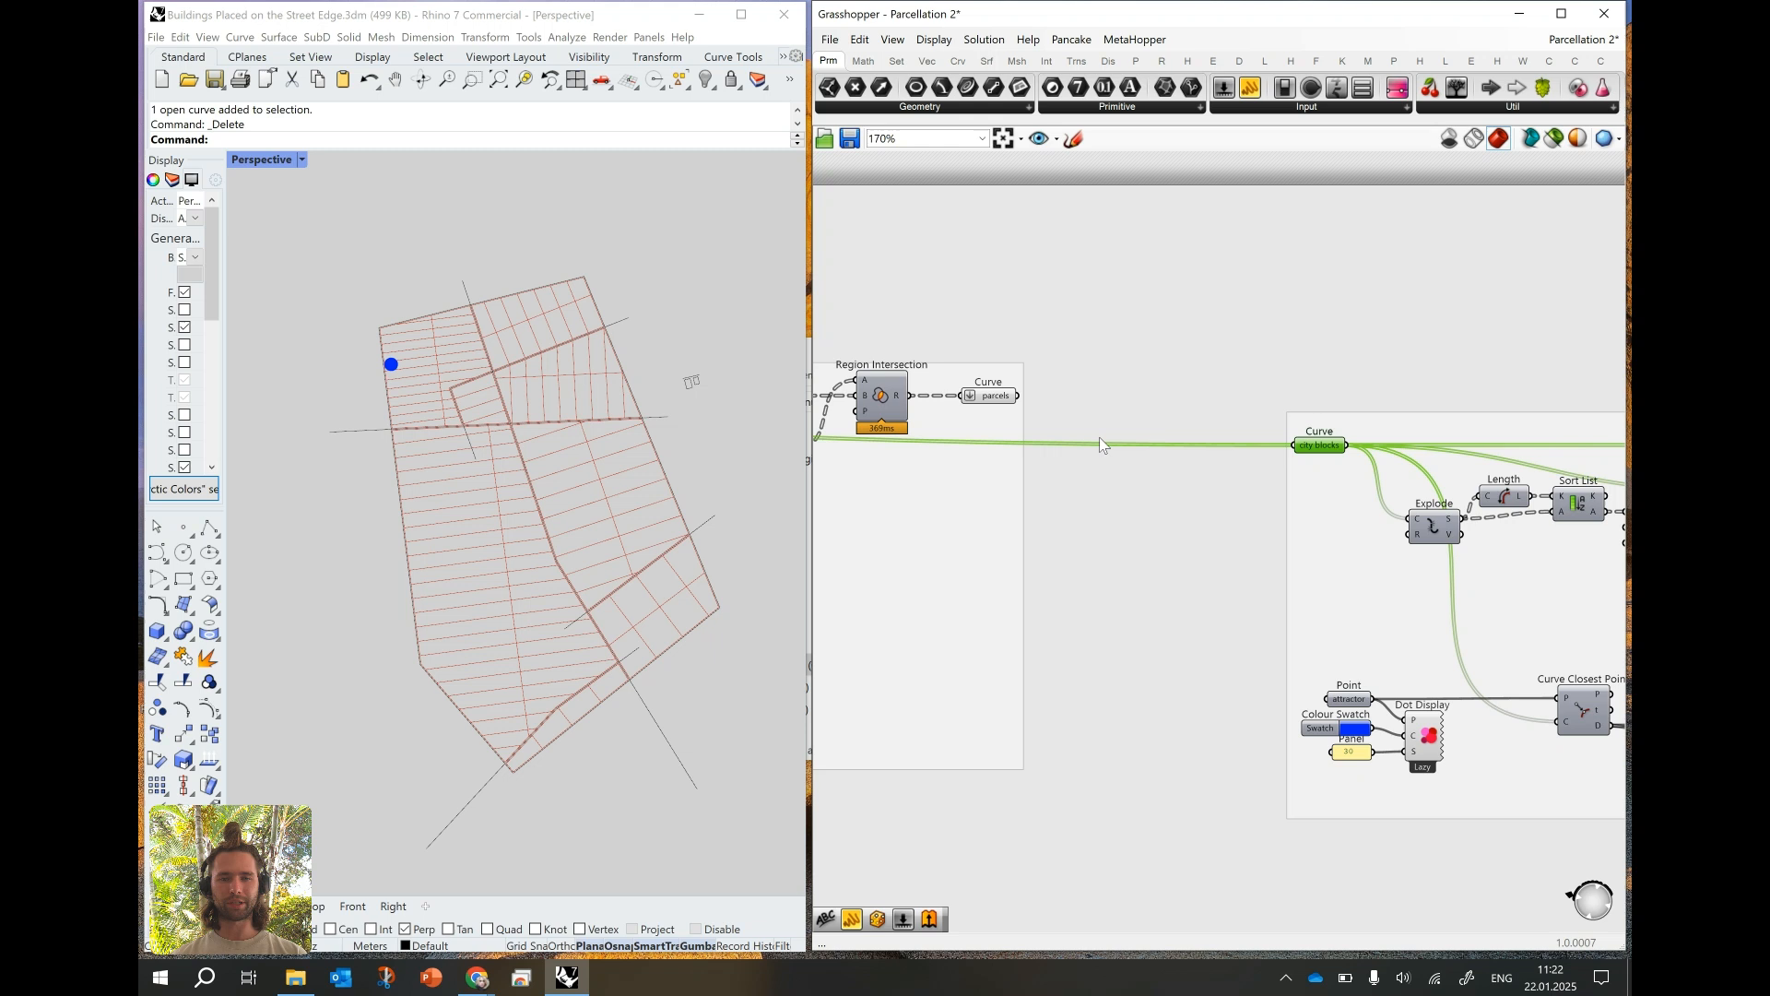
left_click(985, 396)
mouse_move(986, 398)
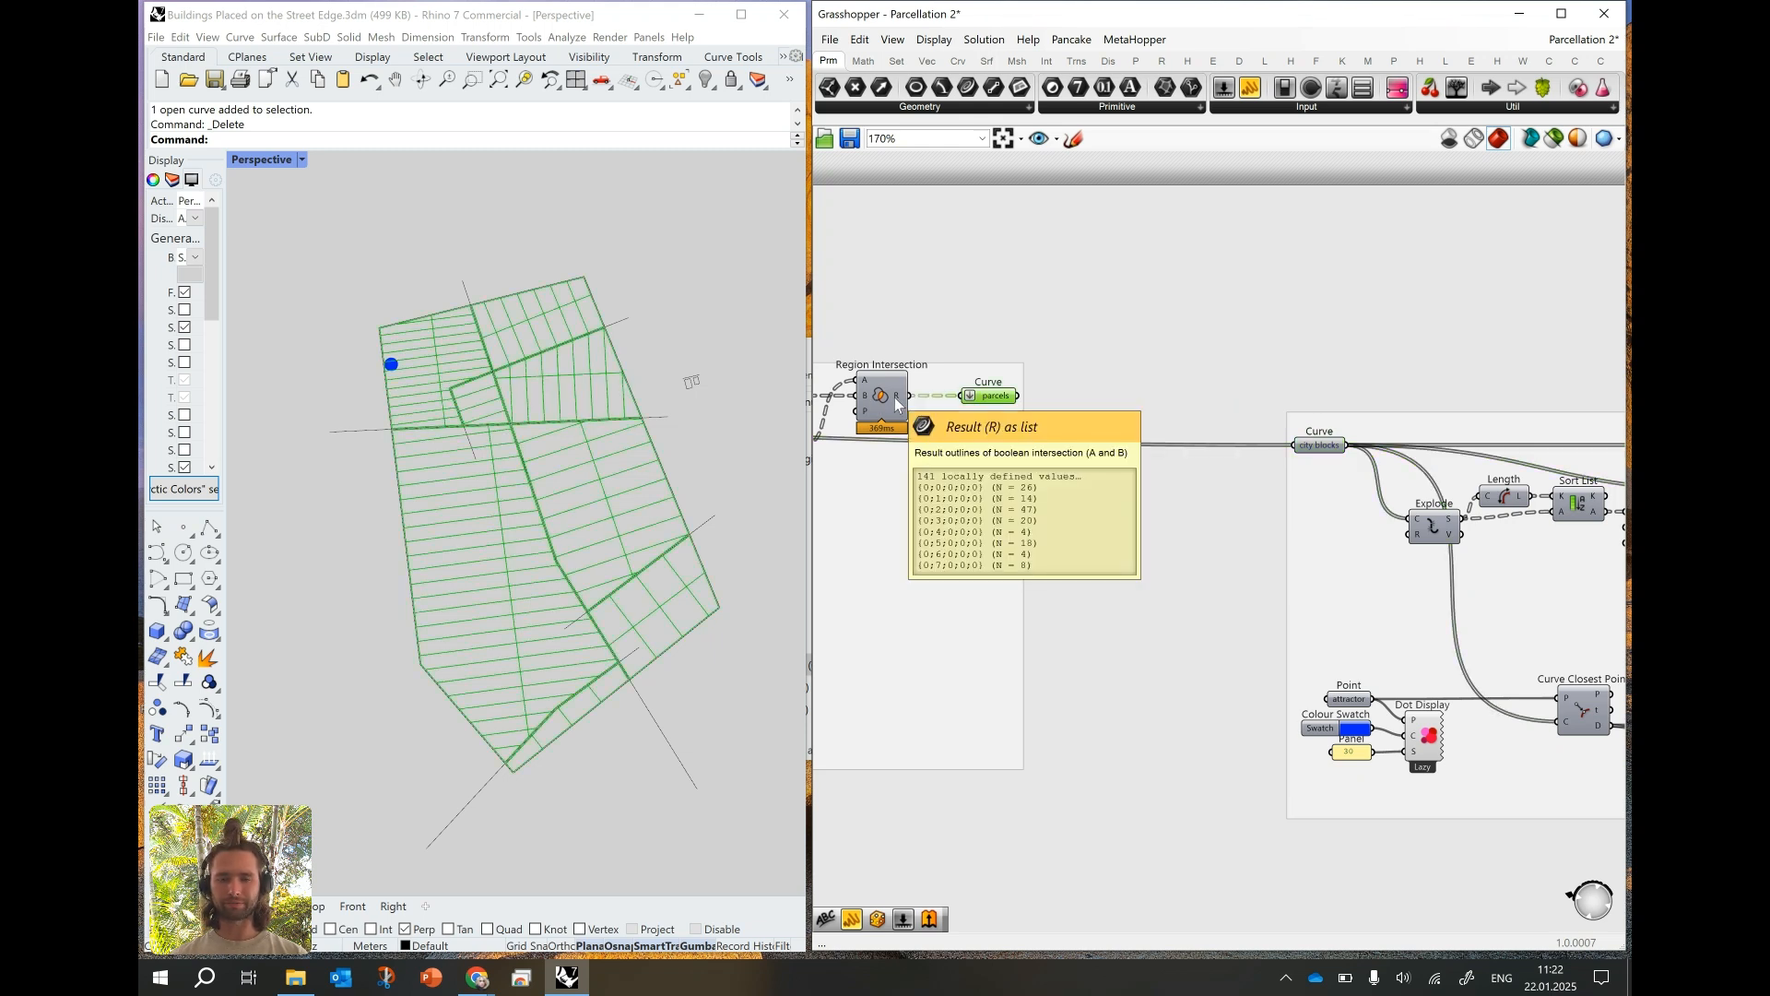
left_click_drag(1018, 396, 1293, 447)
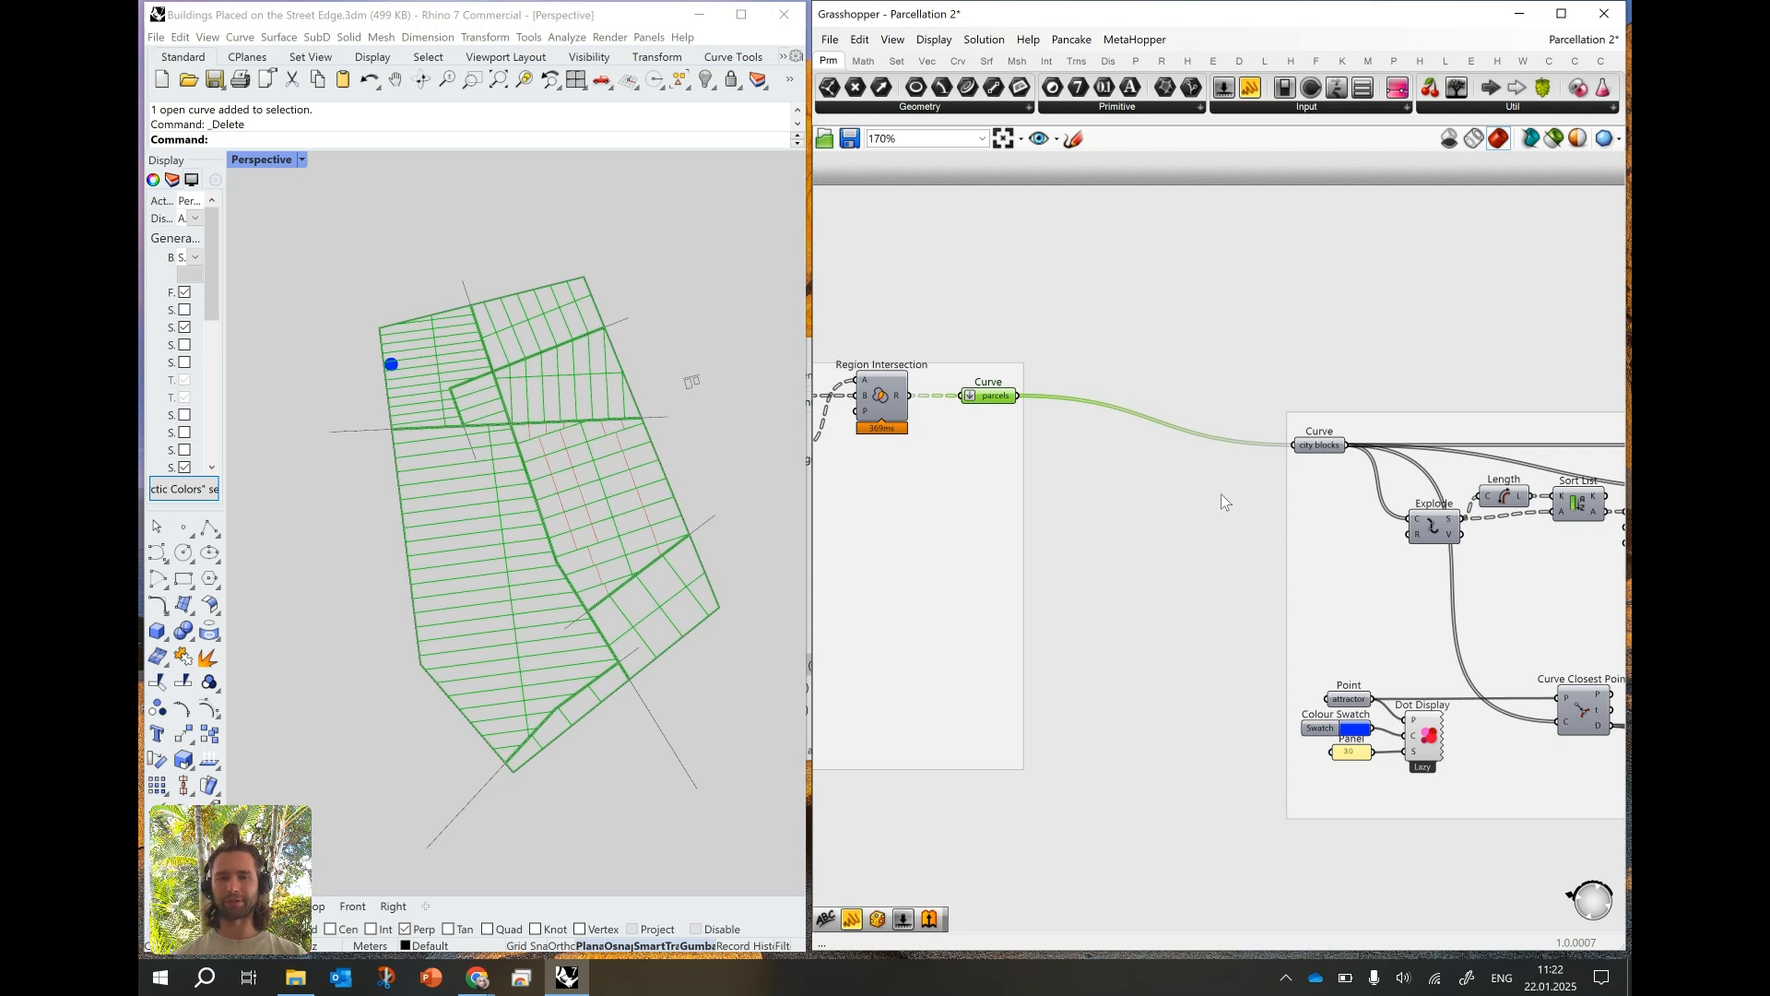
scroll(1203, 439, "down", 2)
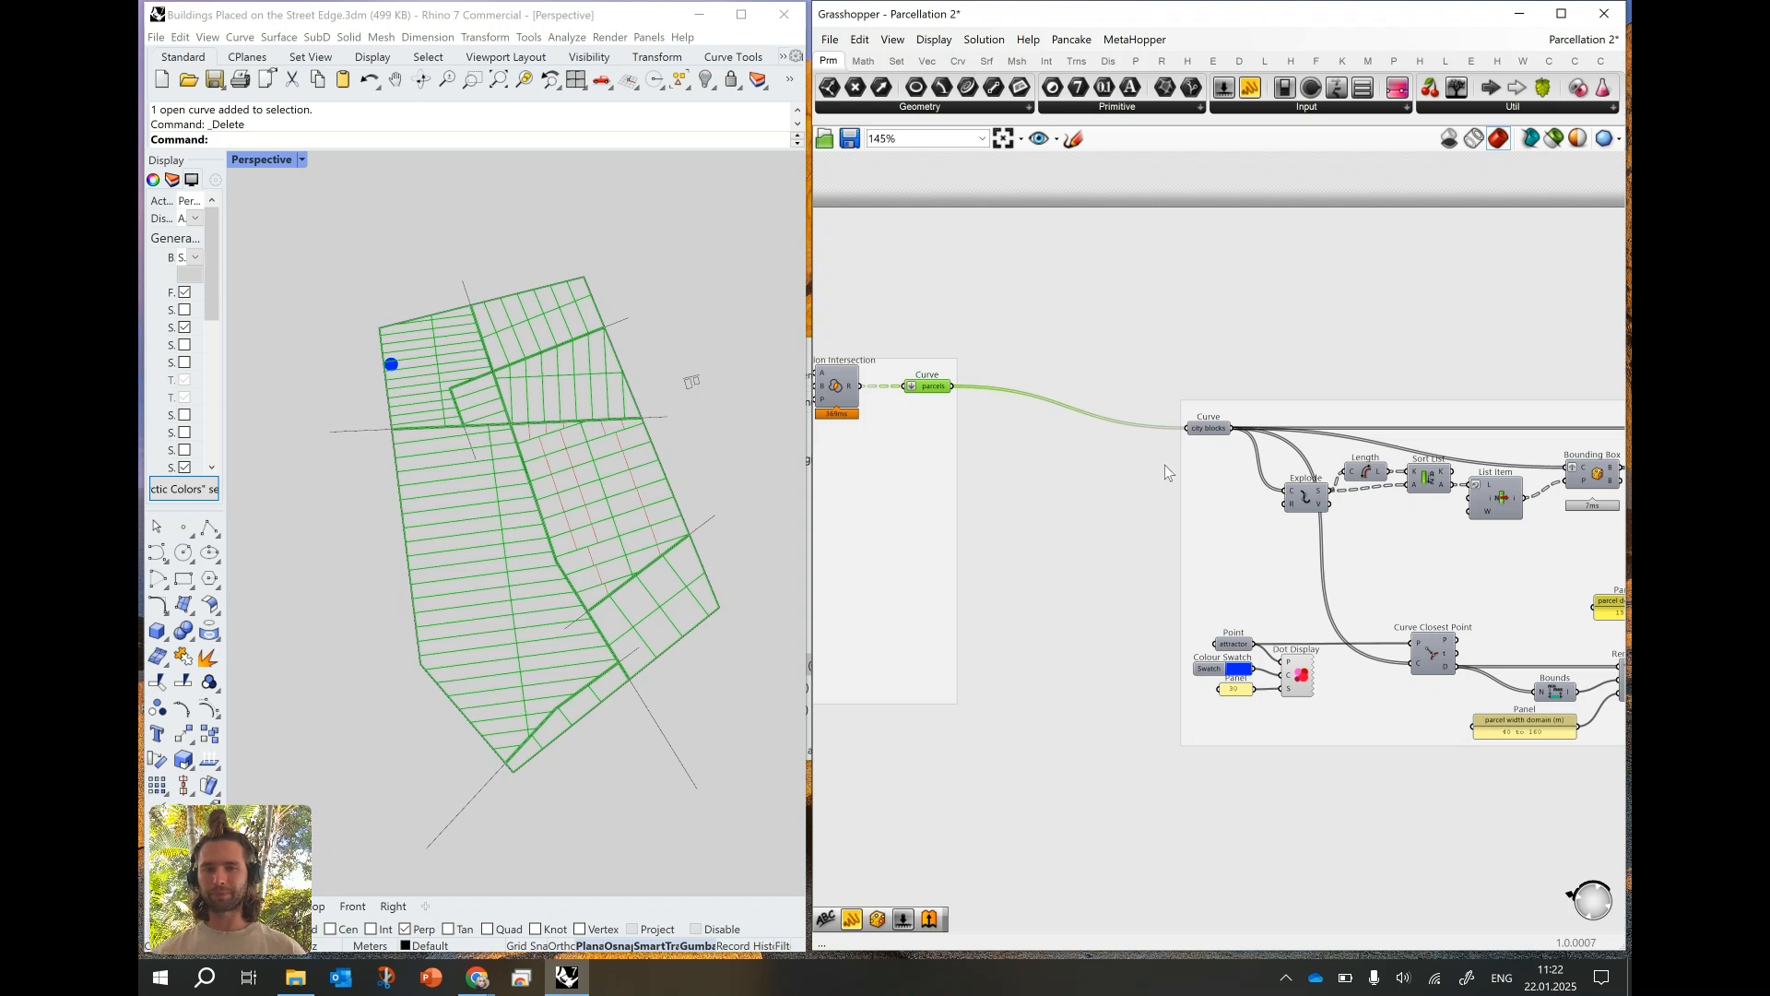
left_click(1208, 430)
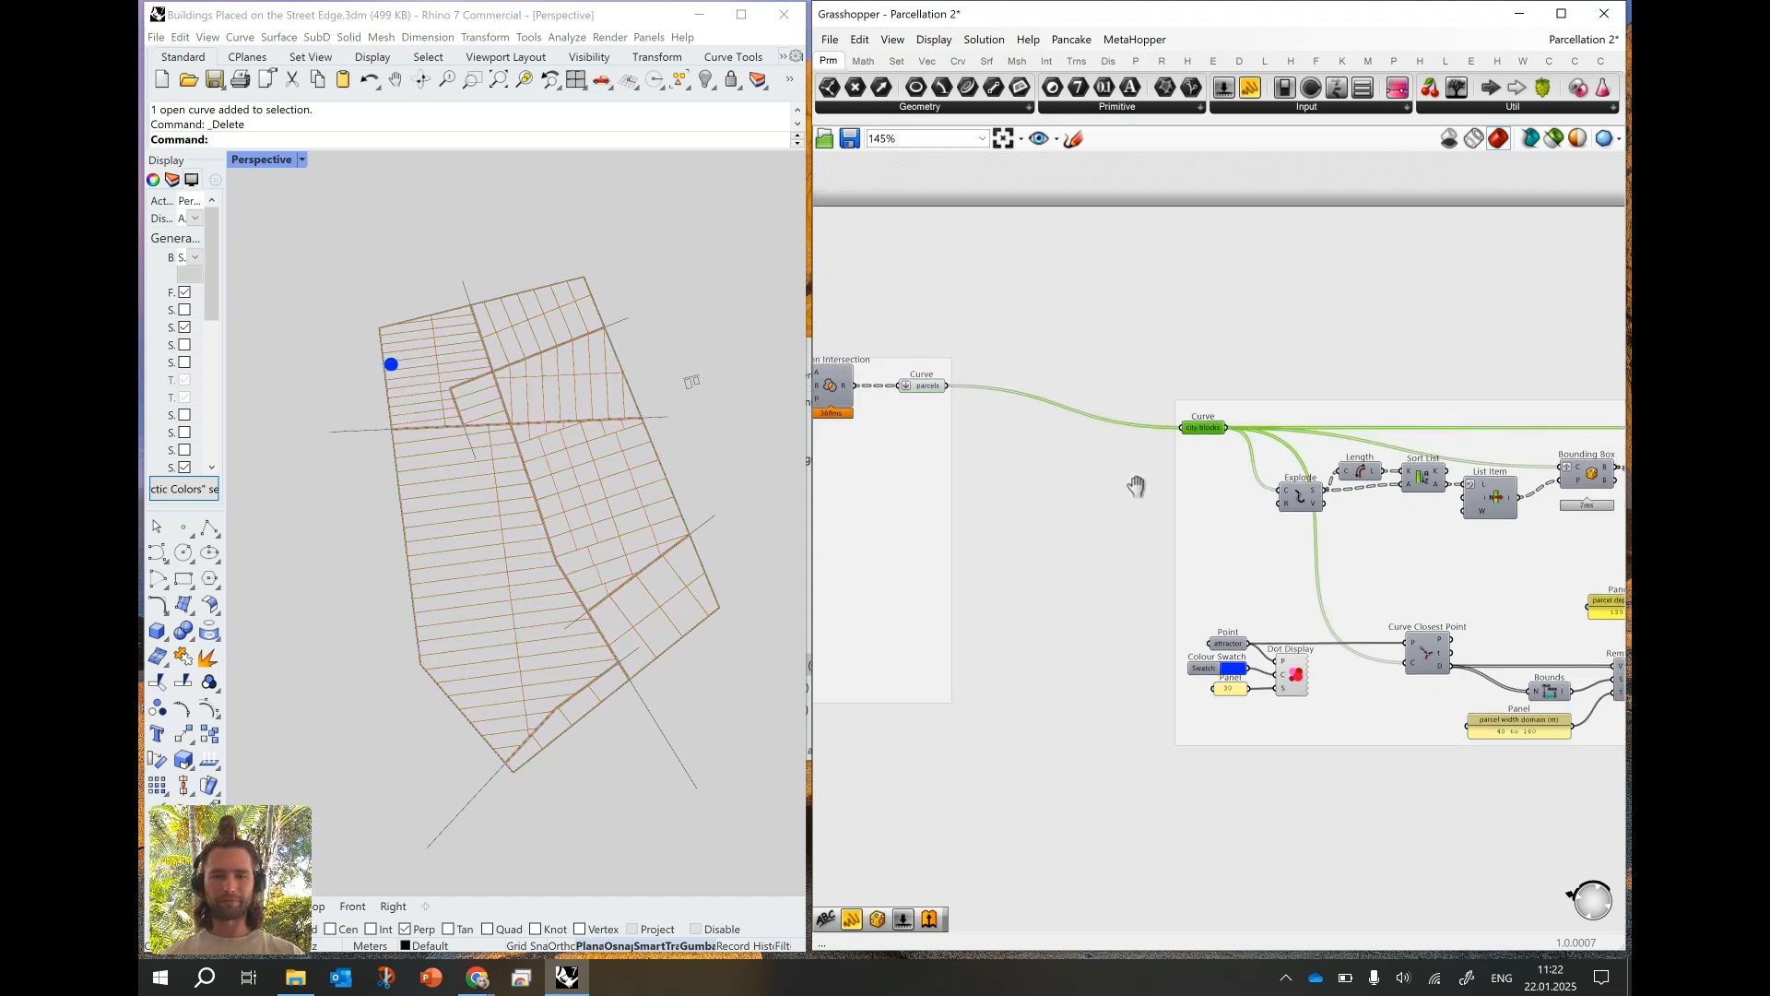
- Move the copied parcellation group closer to the original group and align the two in a row
scroll(1181, 503, "down", 5)
right_click_drag(992, 465, 1280, 446)
scroll(1281, 447, "down", 2)
mouse_move(1262, 394)
left_mouse_down()
mouse_move(1604, 549)
mouse_move(1248, 401)
left_mouse_up()
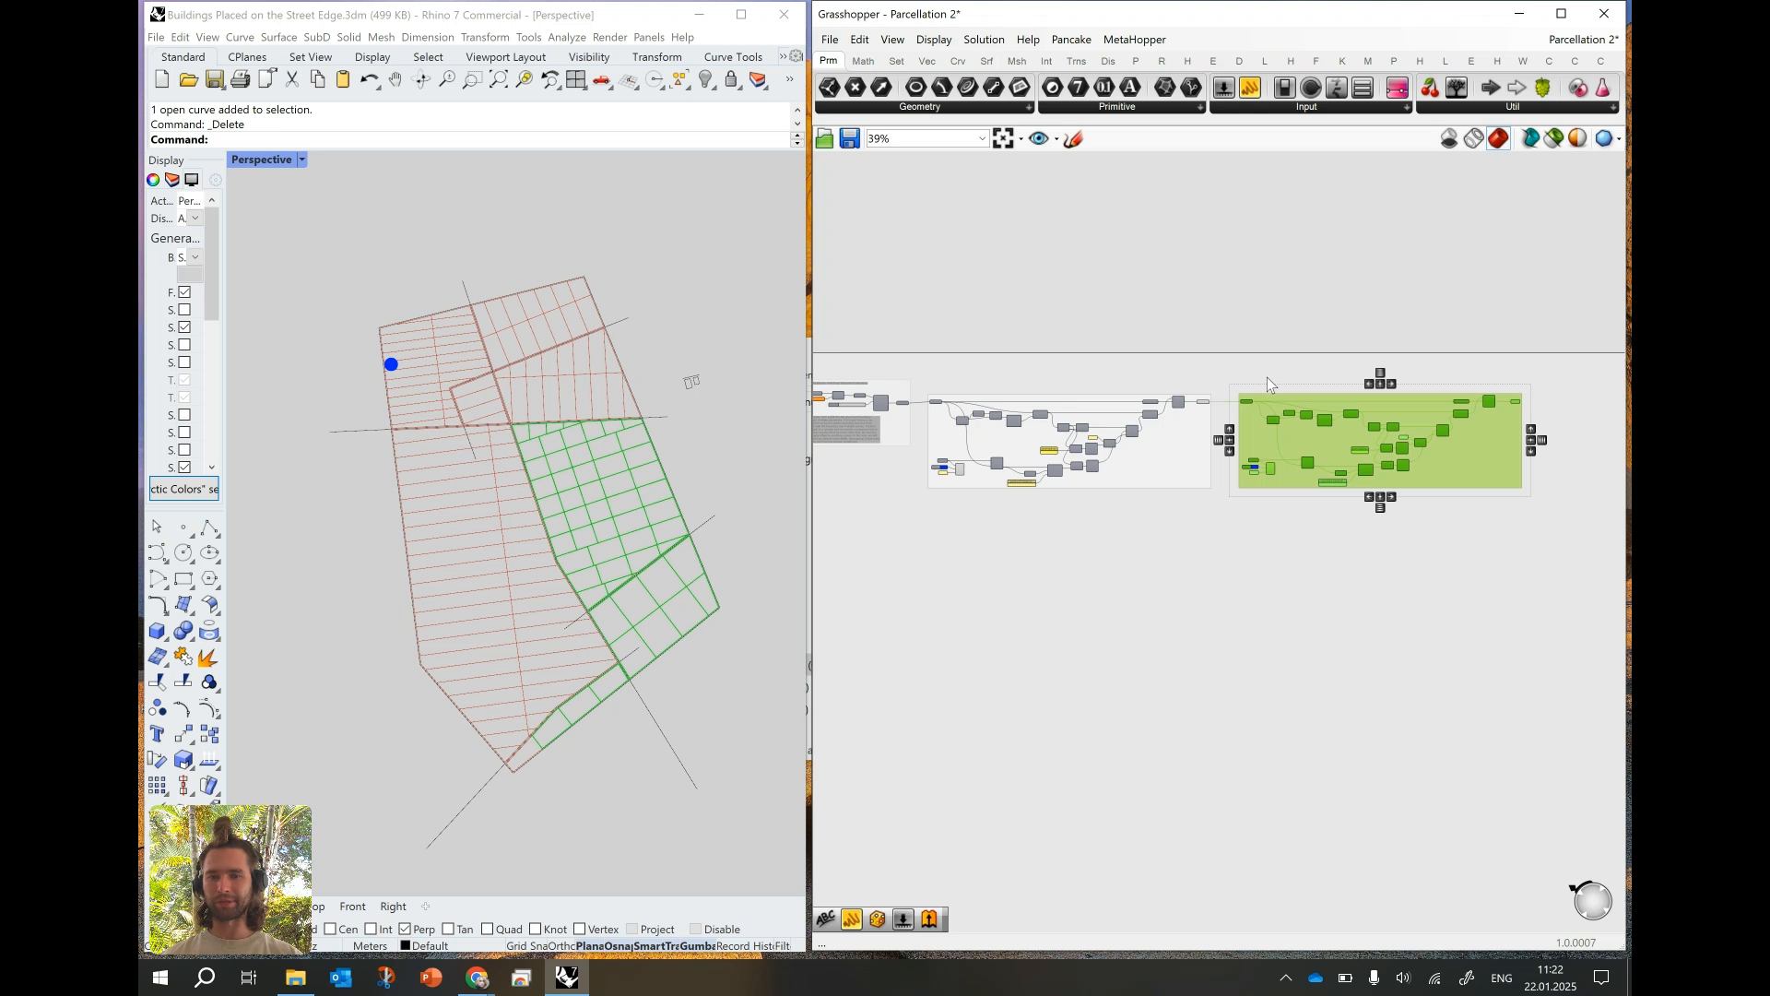
left_click(1267, 378)
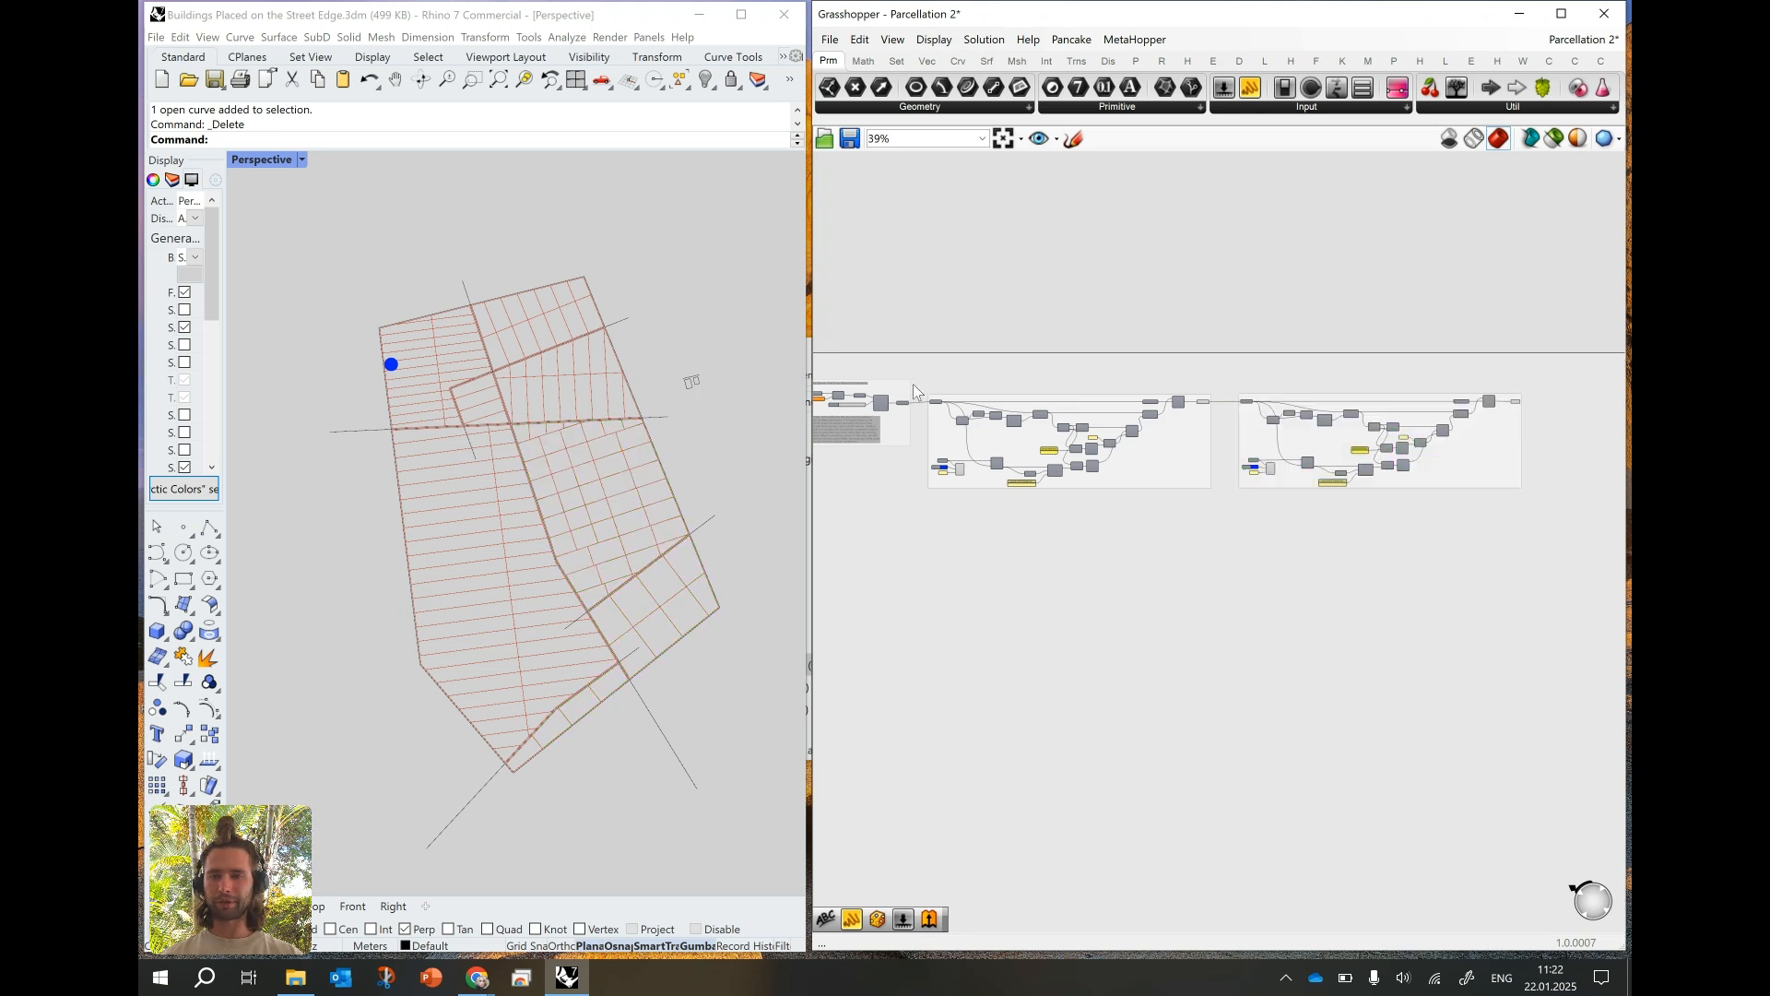
- Add a Scribble note above the start of the original parcellation group
scroll(917, 391, "up", 6)
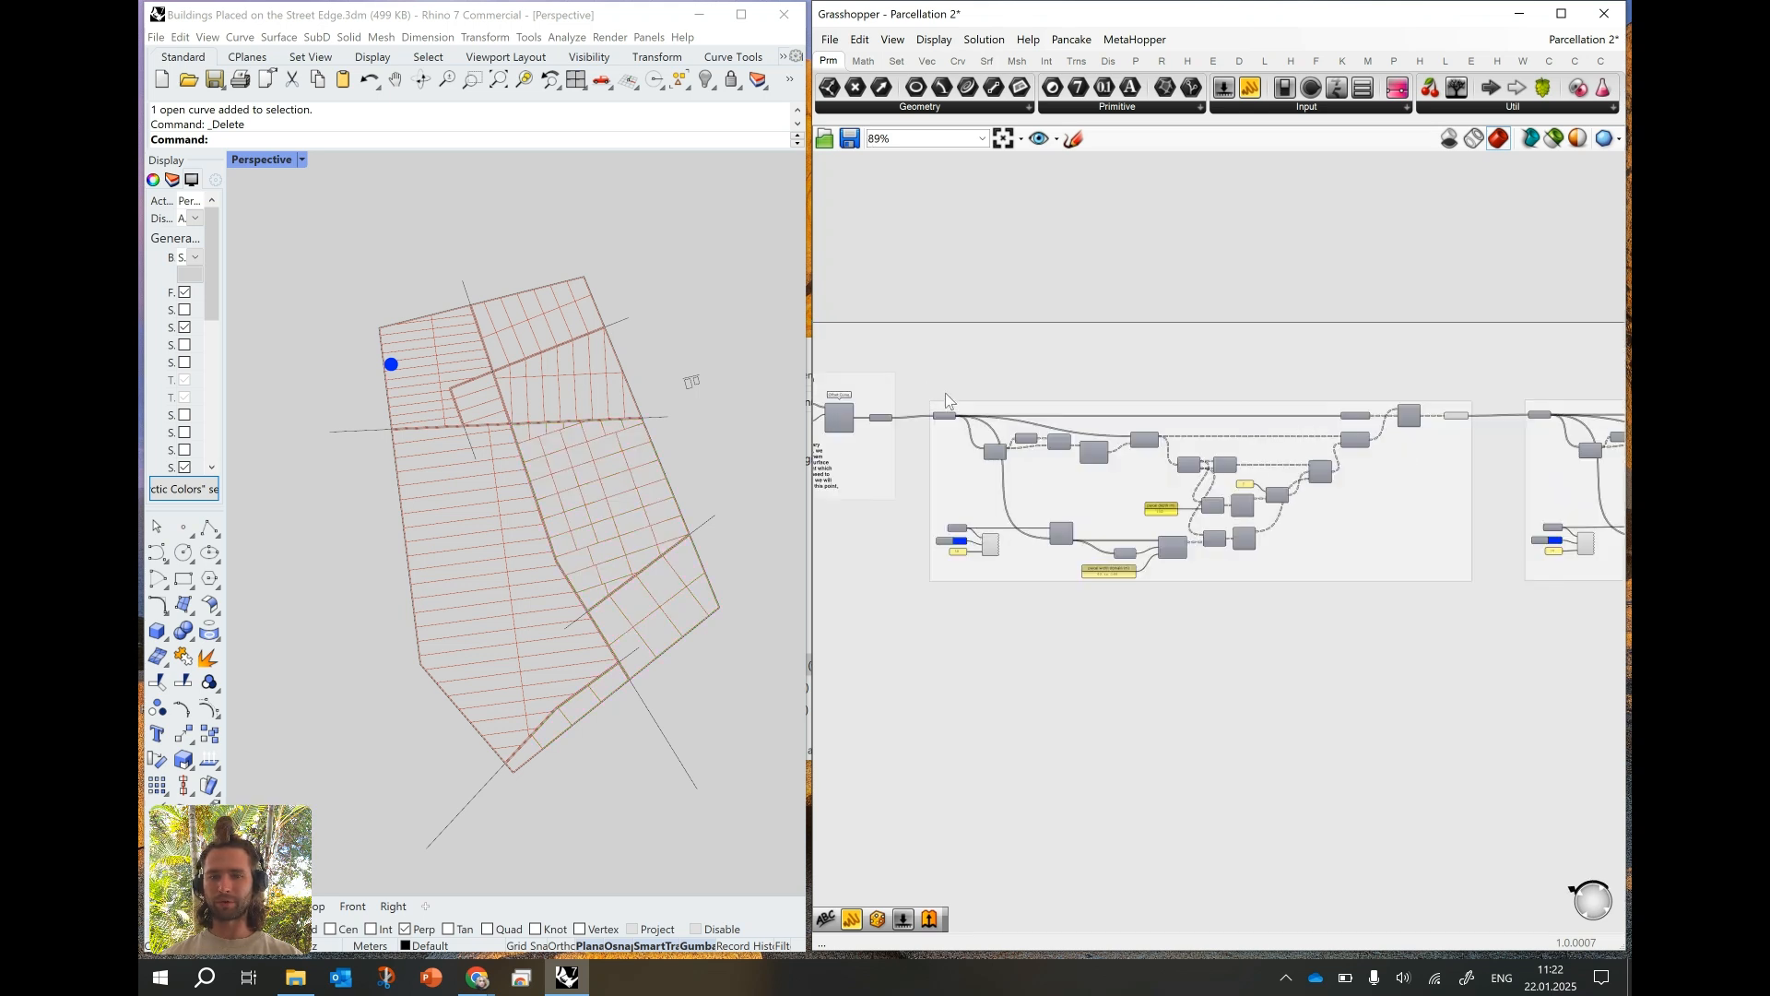
double_click(946, 382)
type("srib")
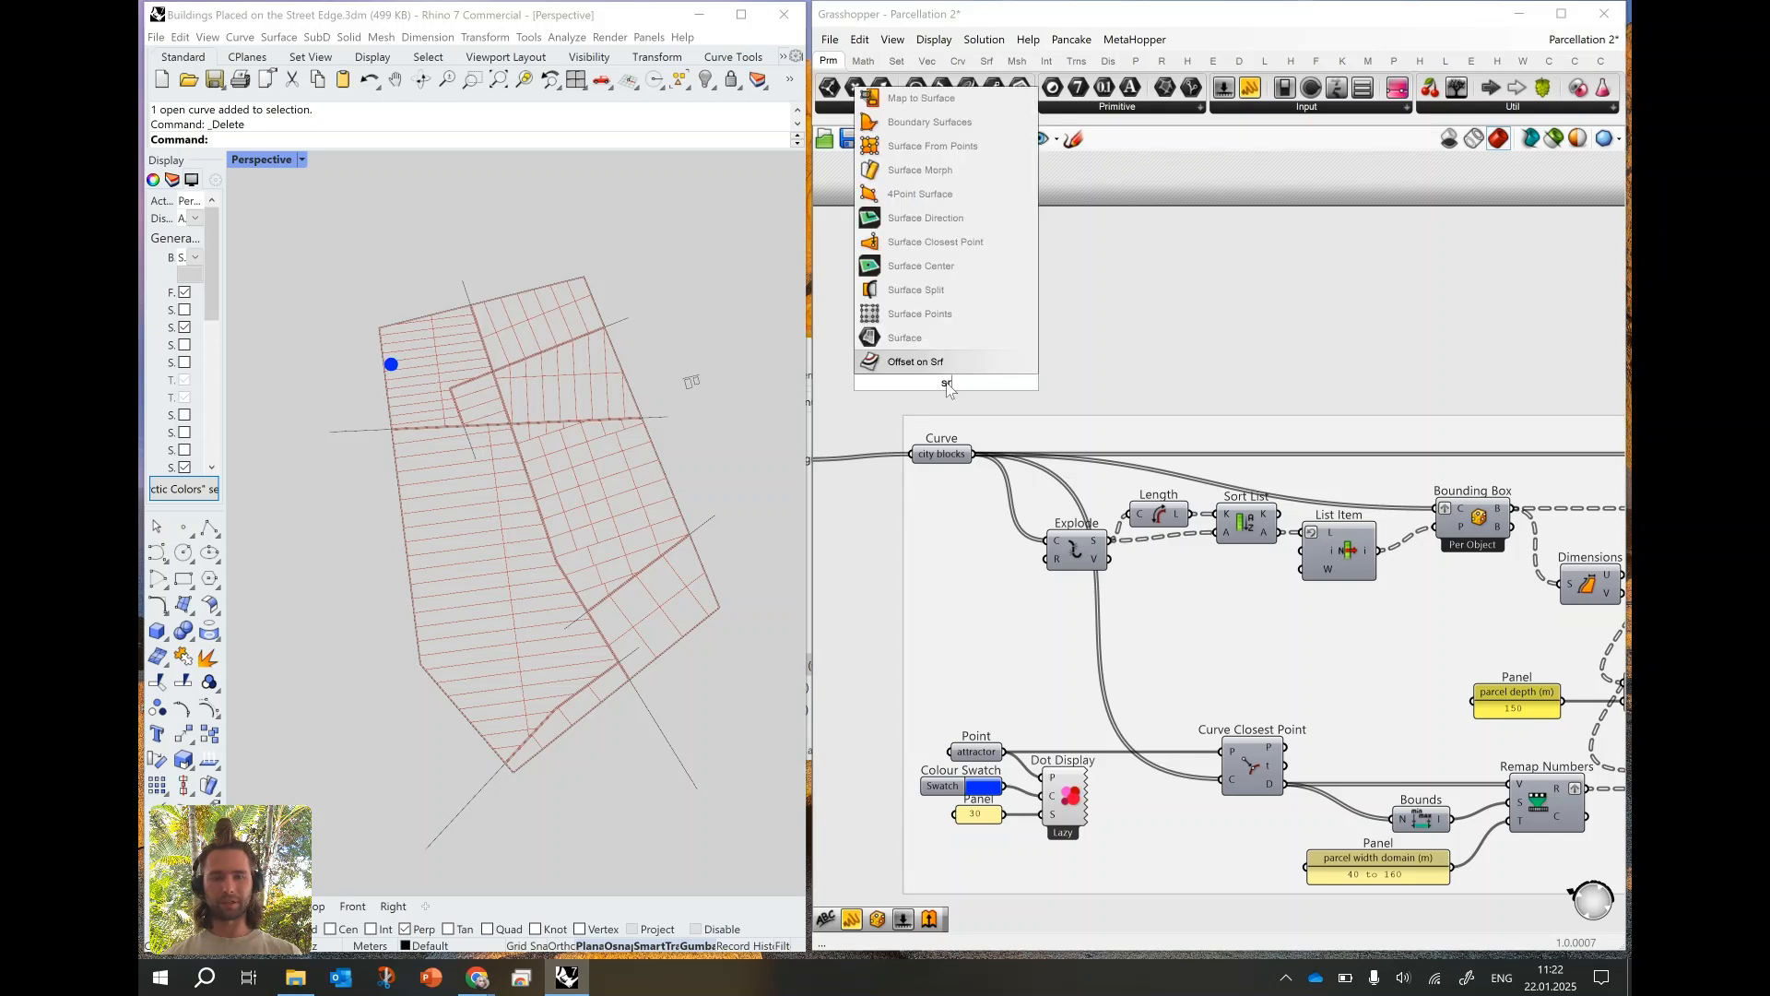
key("BackSpace")
key("BackSpace")
key("BackSpace")
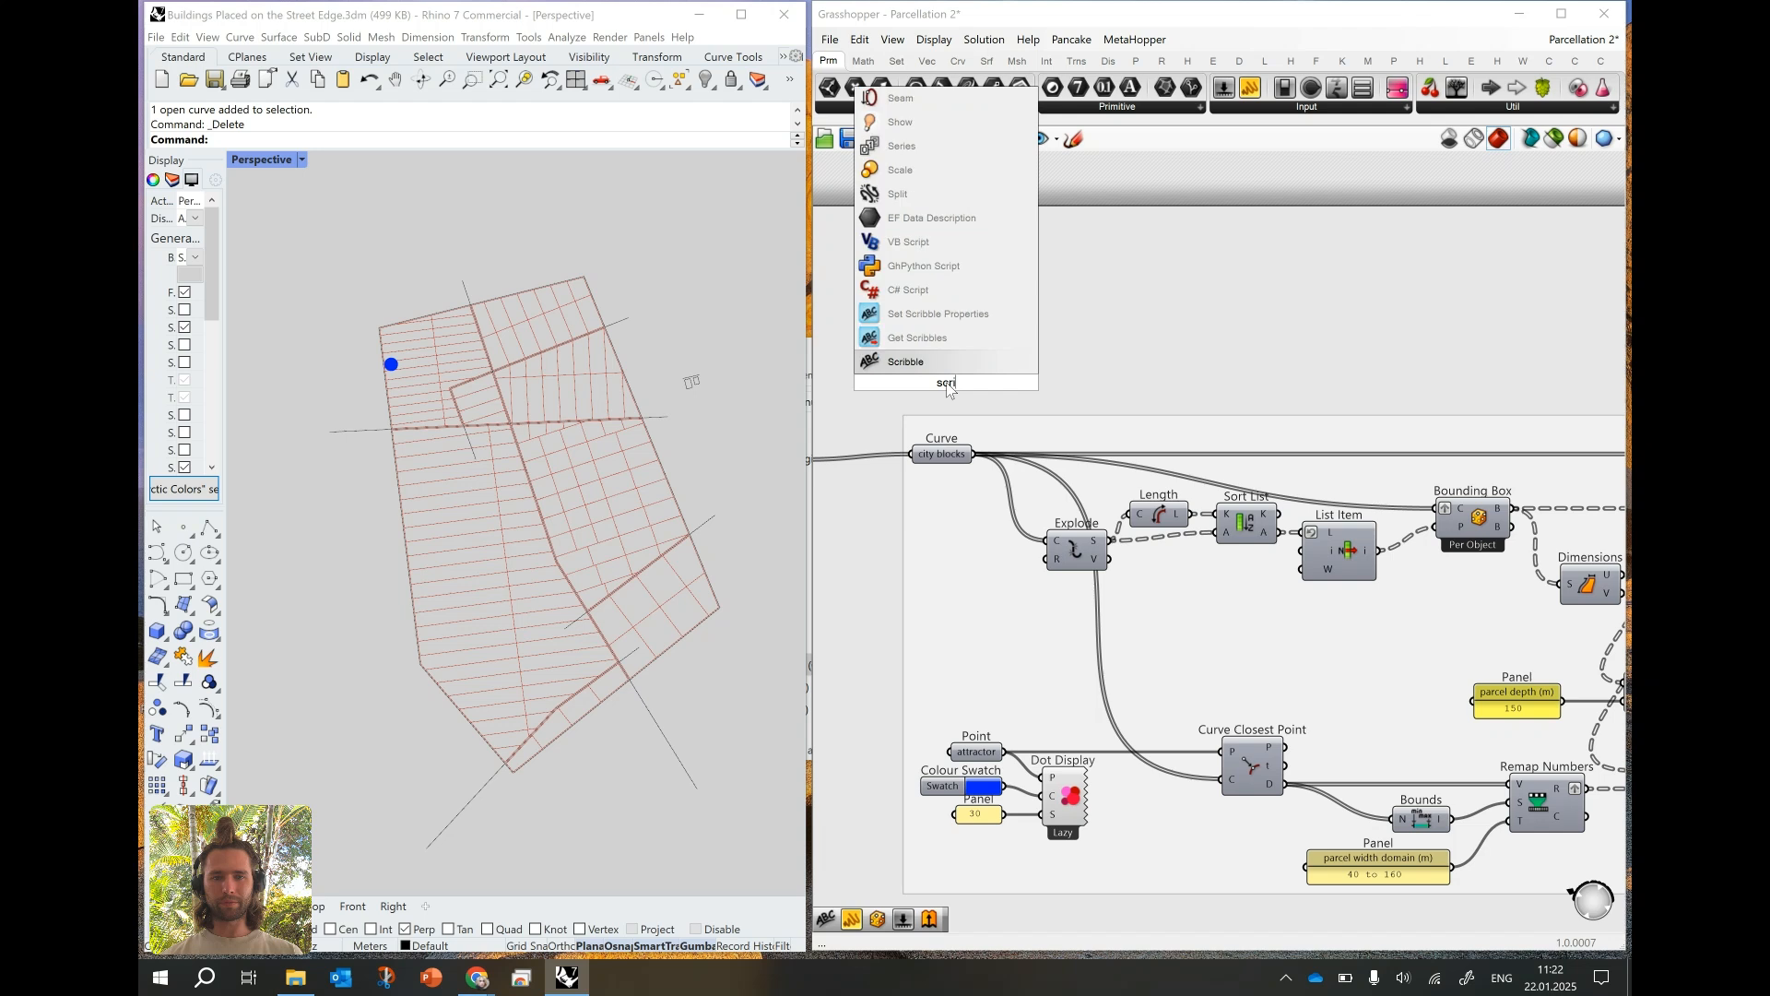
key("BackSpace")
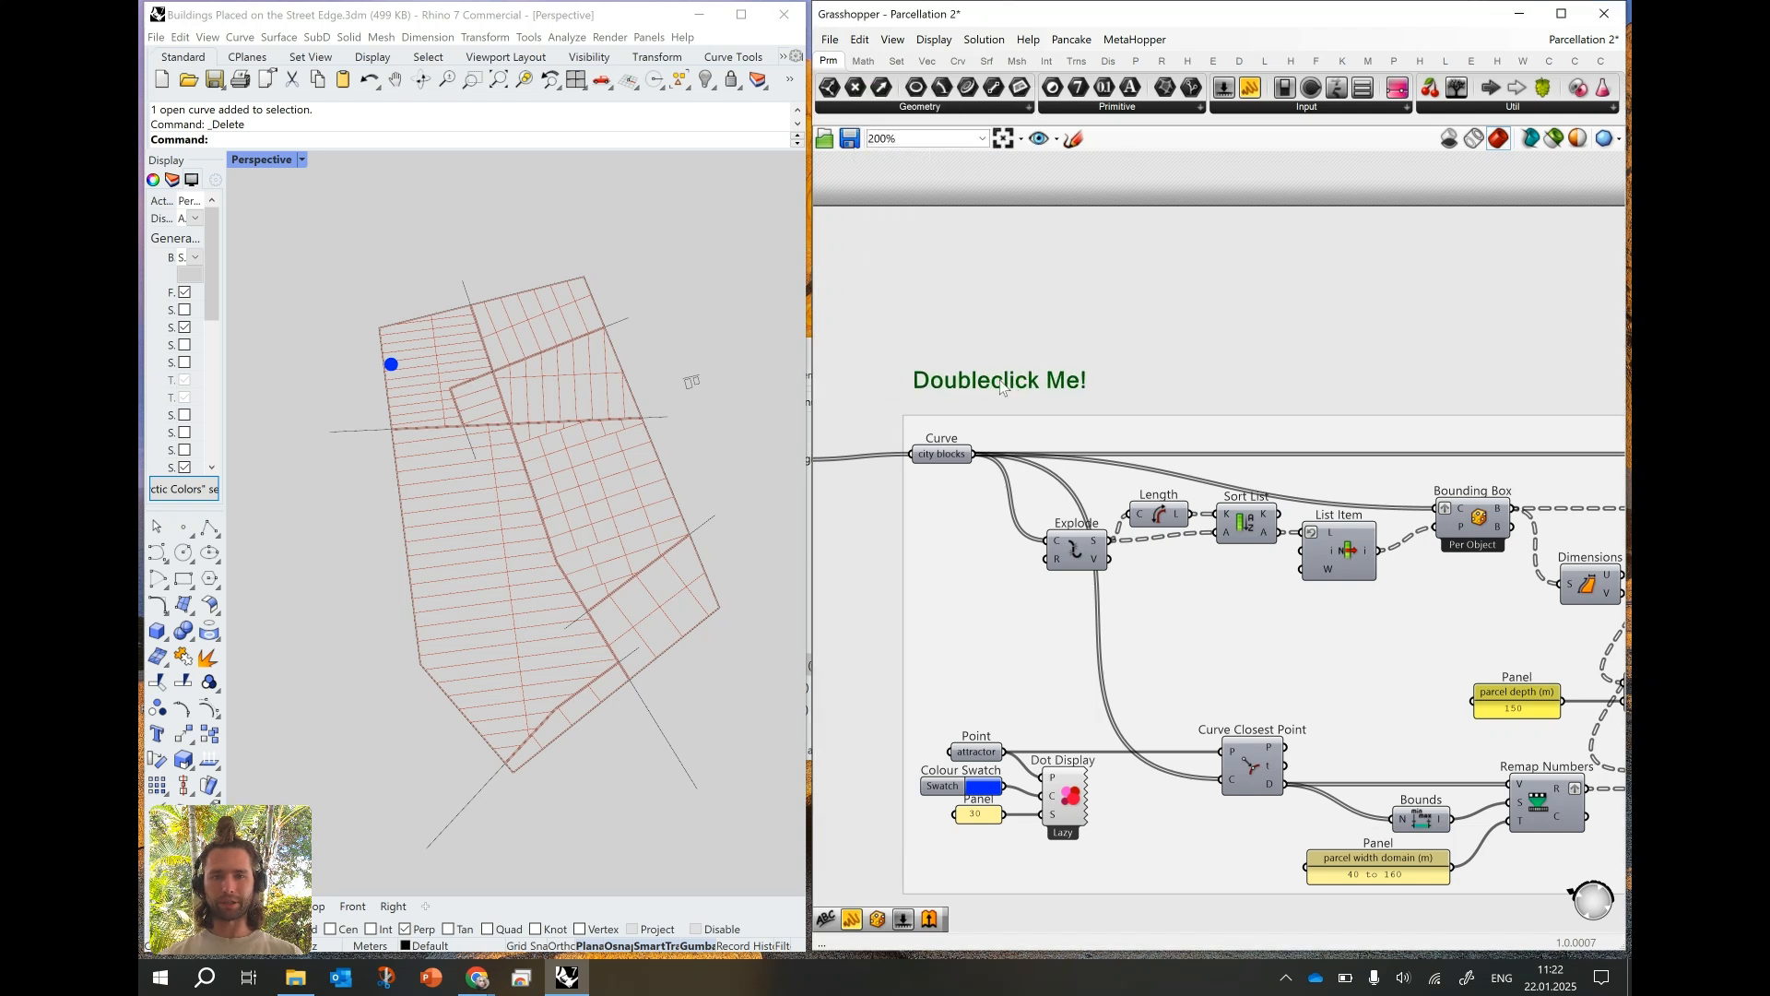
- Set the new Scribble's text to "Minor streets"
double_click(1002, 384)
type("Minor")
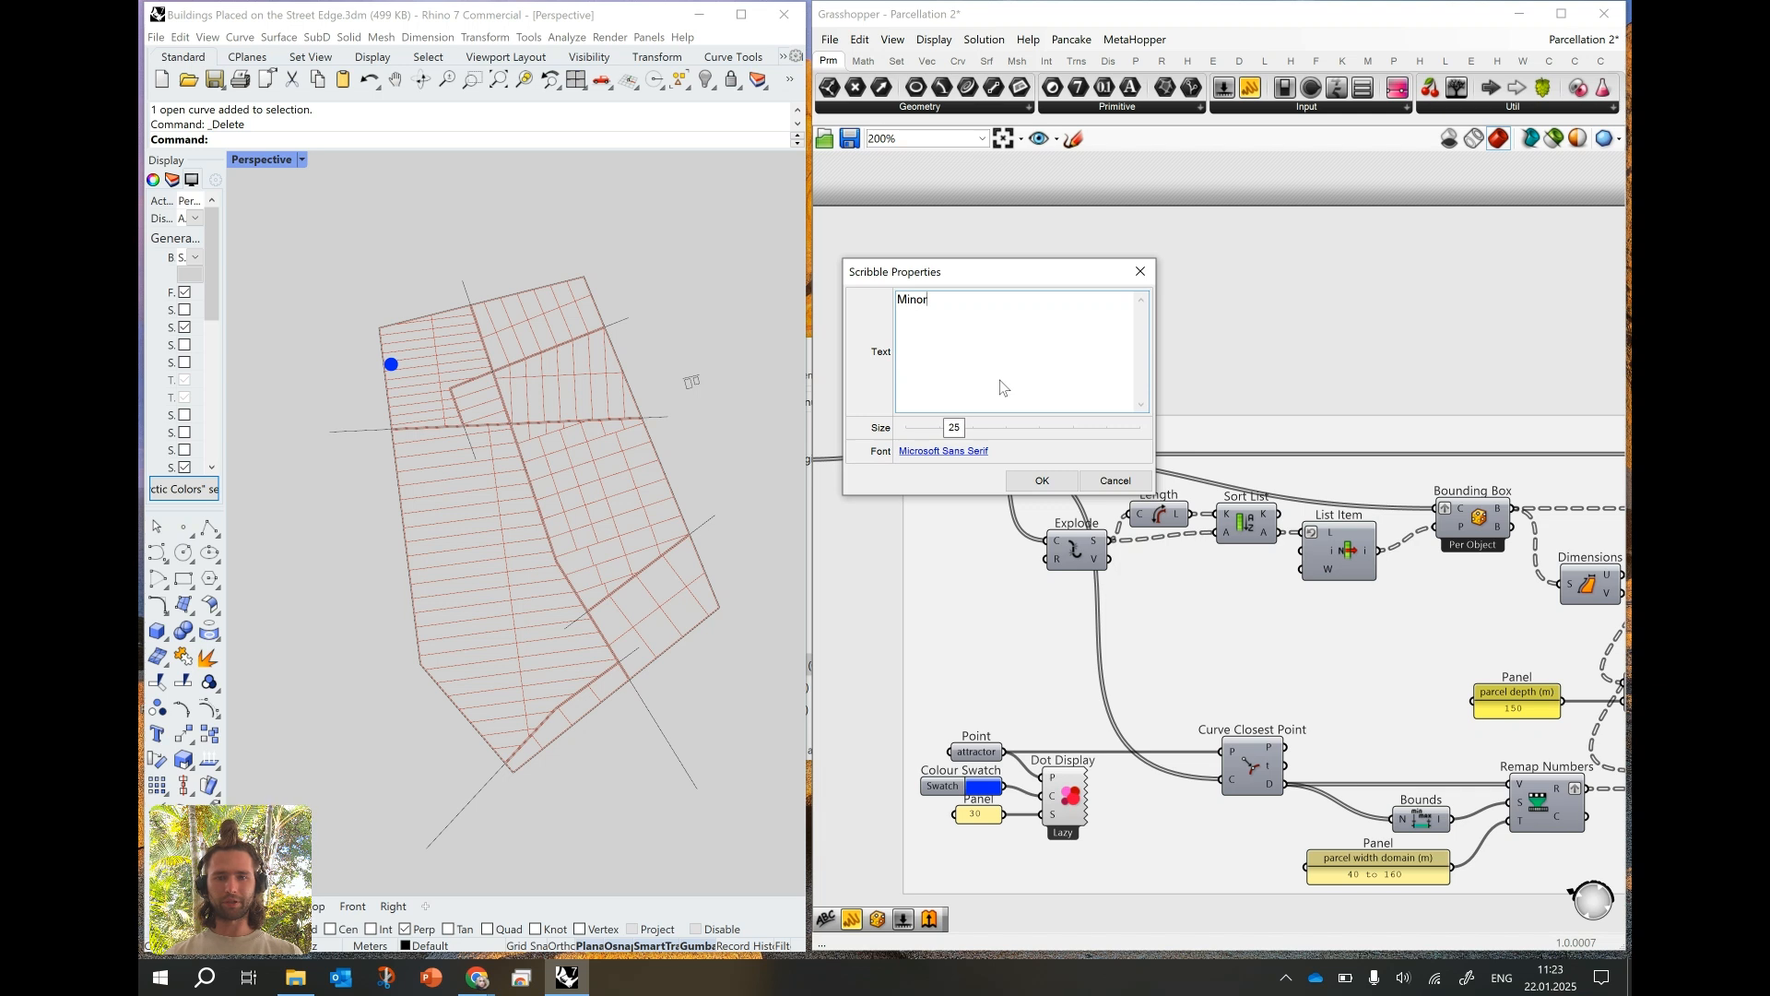
type(" streets")
key("Return")
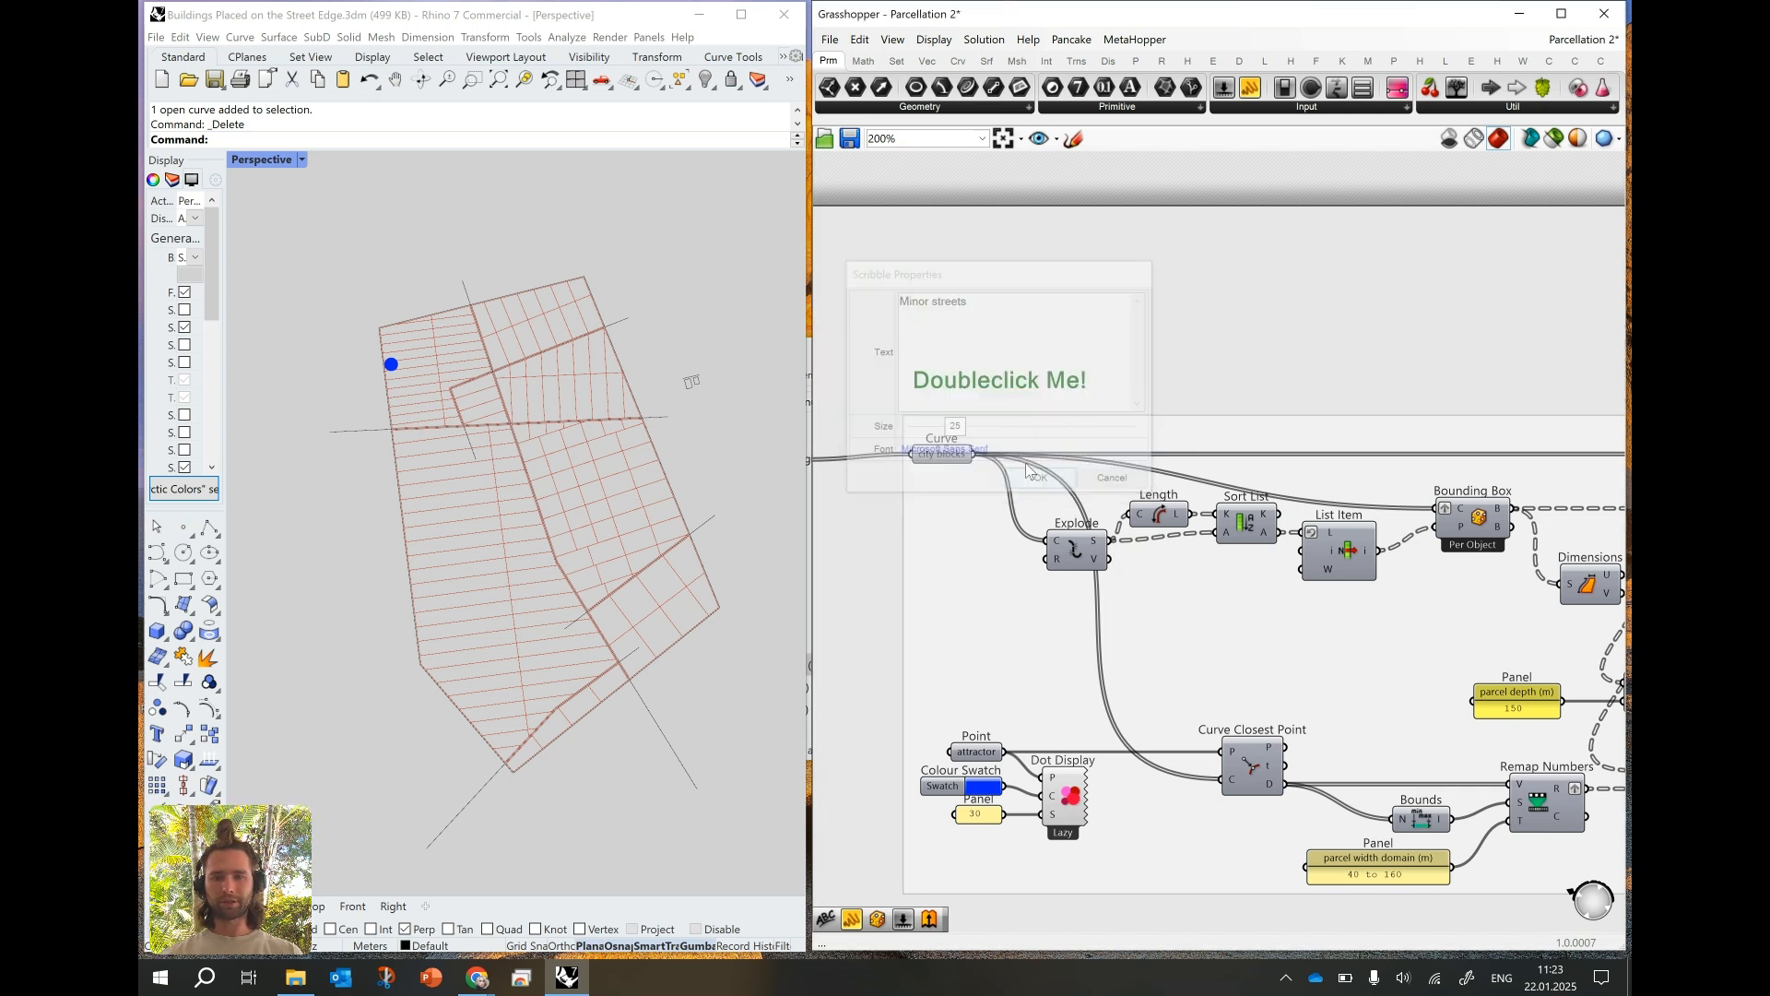
- Duplicate the "Minor streets" note above the start of the second parcellation group and set its text to "Parcels"
mouse_move(994, 391)
left_mouse_down()
mouse_move(954, 367)
mouse_move(1148, 380)
left_mouse_up()
scroll(953, 367, "down", 9)
scroll(1148, 380, "up", 7)
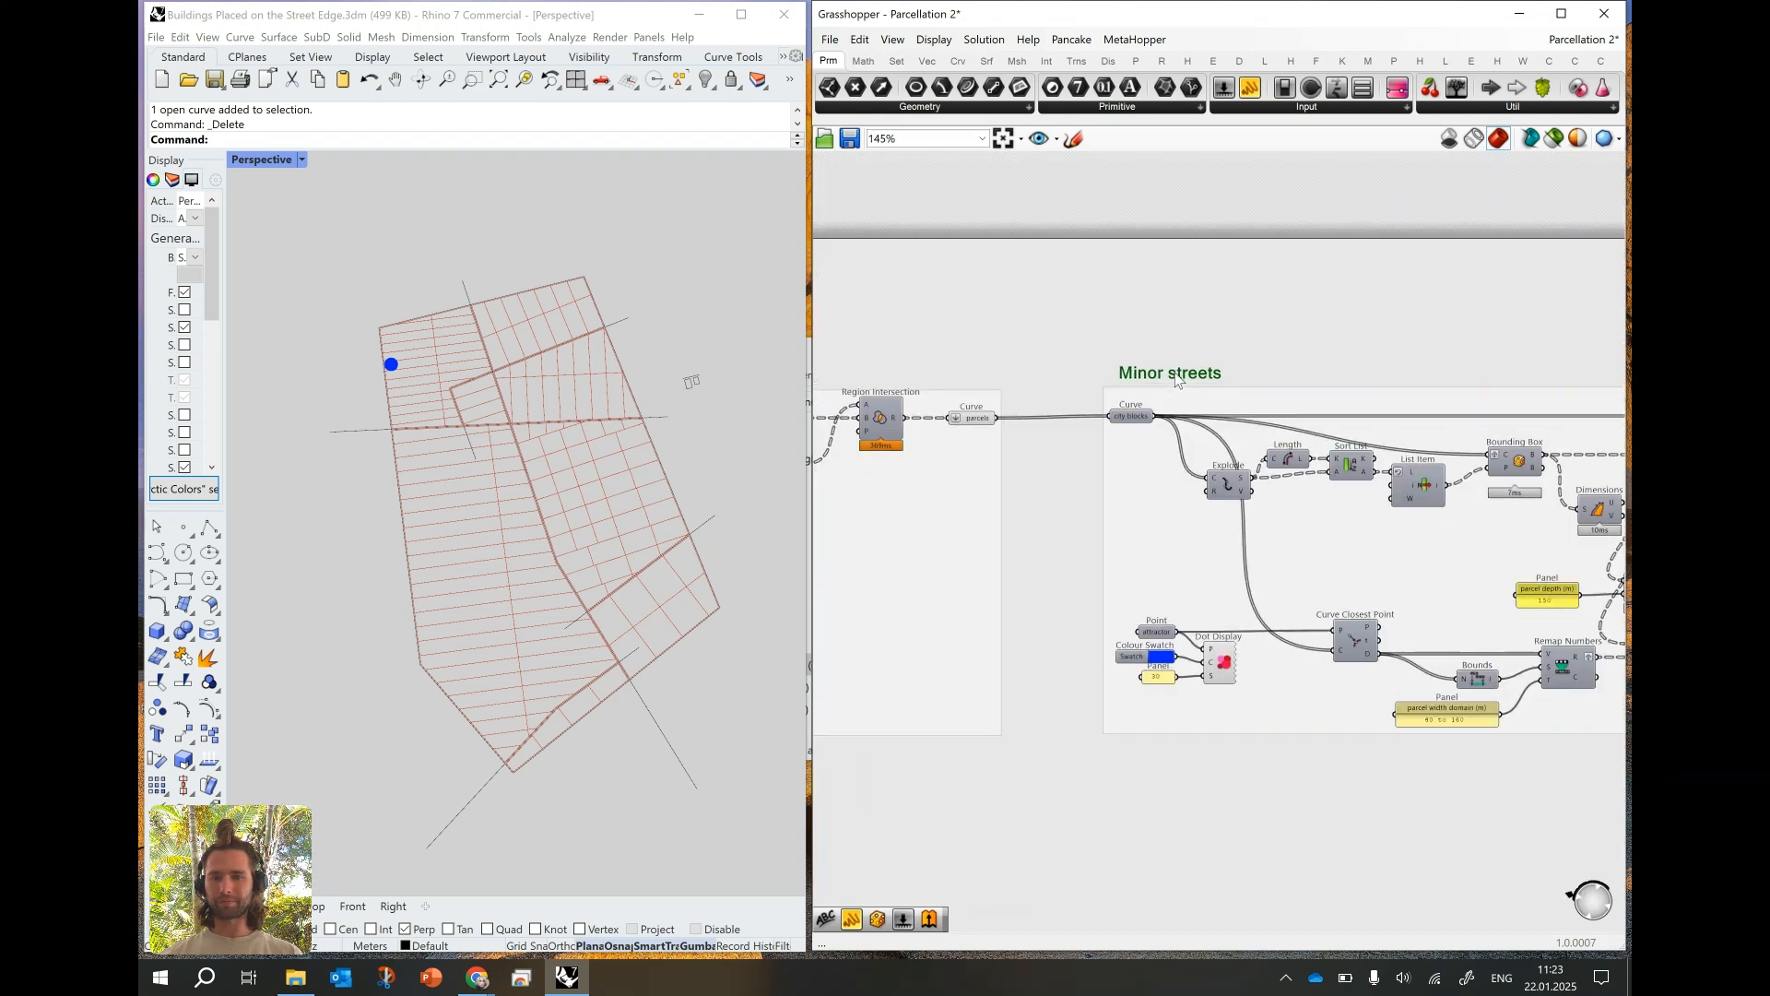
double_click(1178, 379)
type("Parcels")
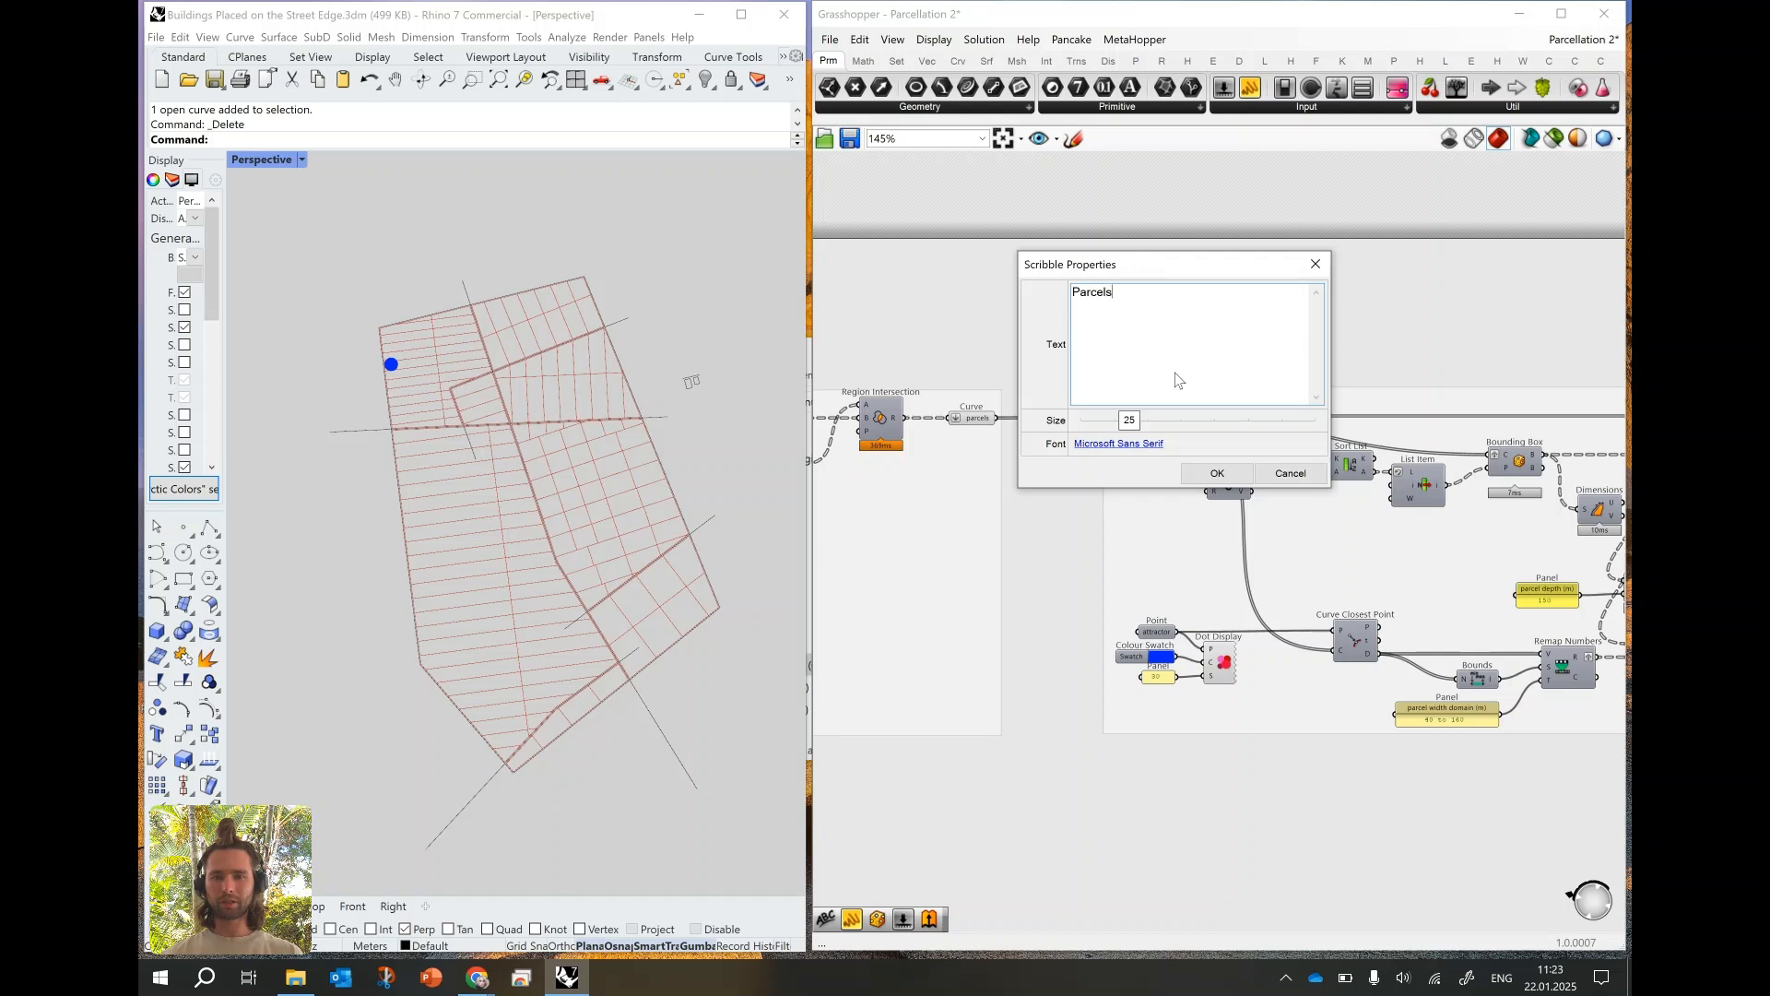
left_click(1199, 473)
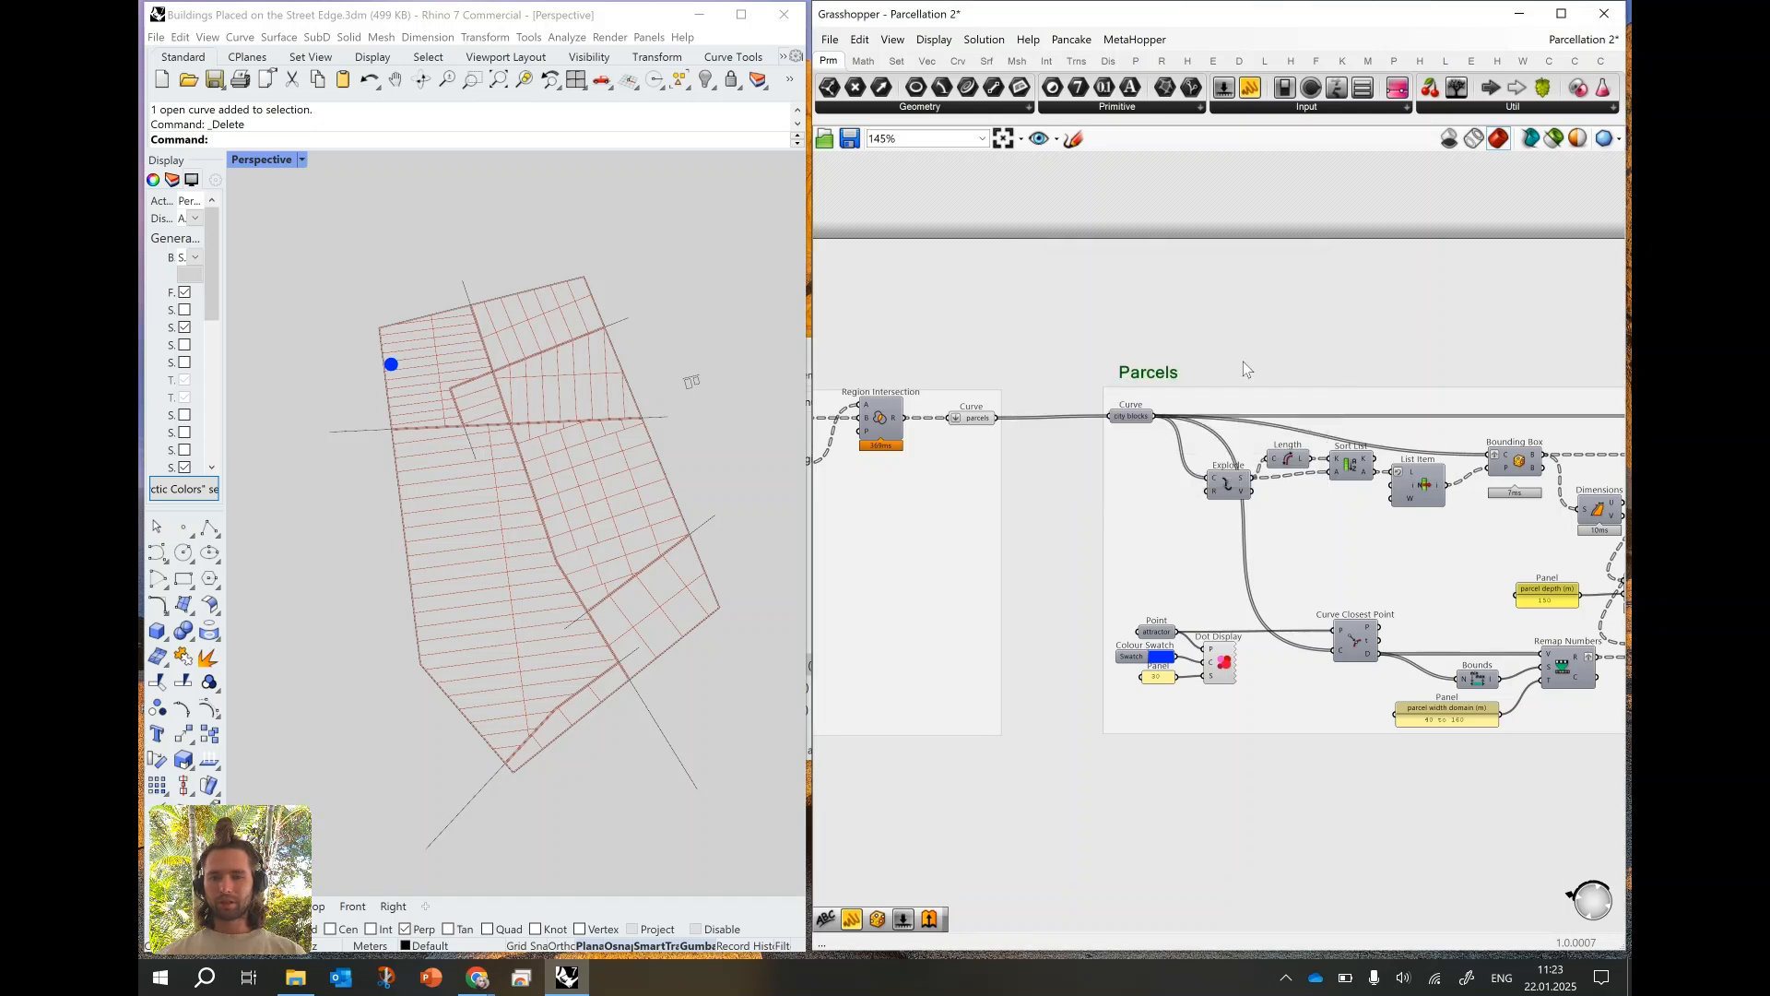
- Highlight the Minor streets group's parcels output and examine its subdivision in the Rhino viewport
scroll(1350, 410, "down", 5)
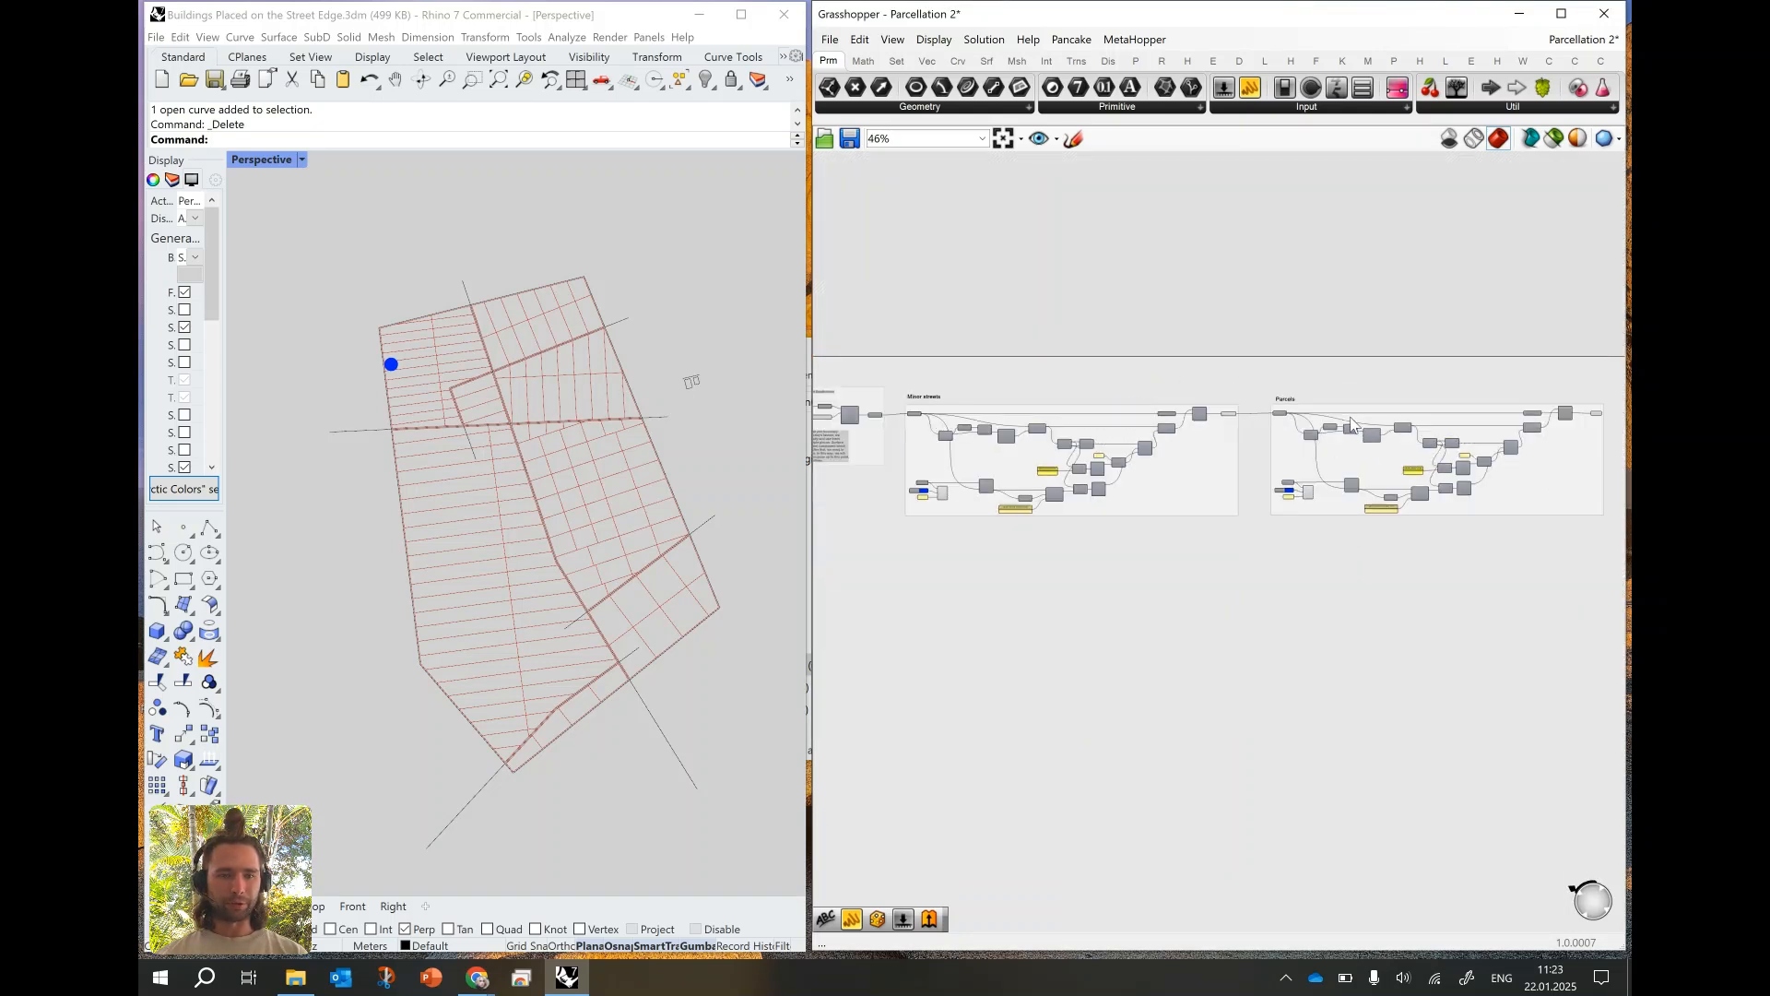
scroll(891, 462, "up", 4)
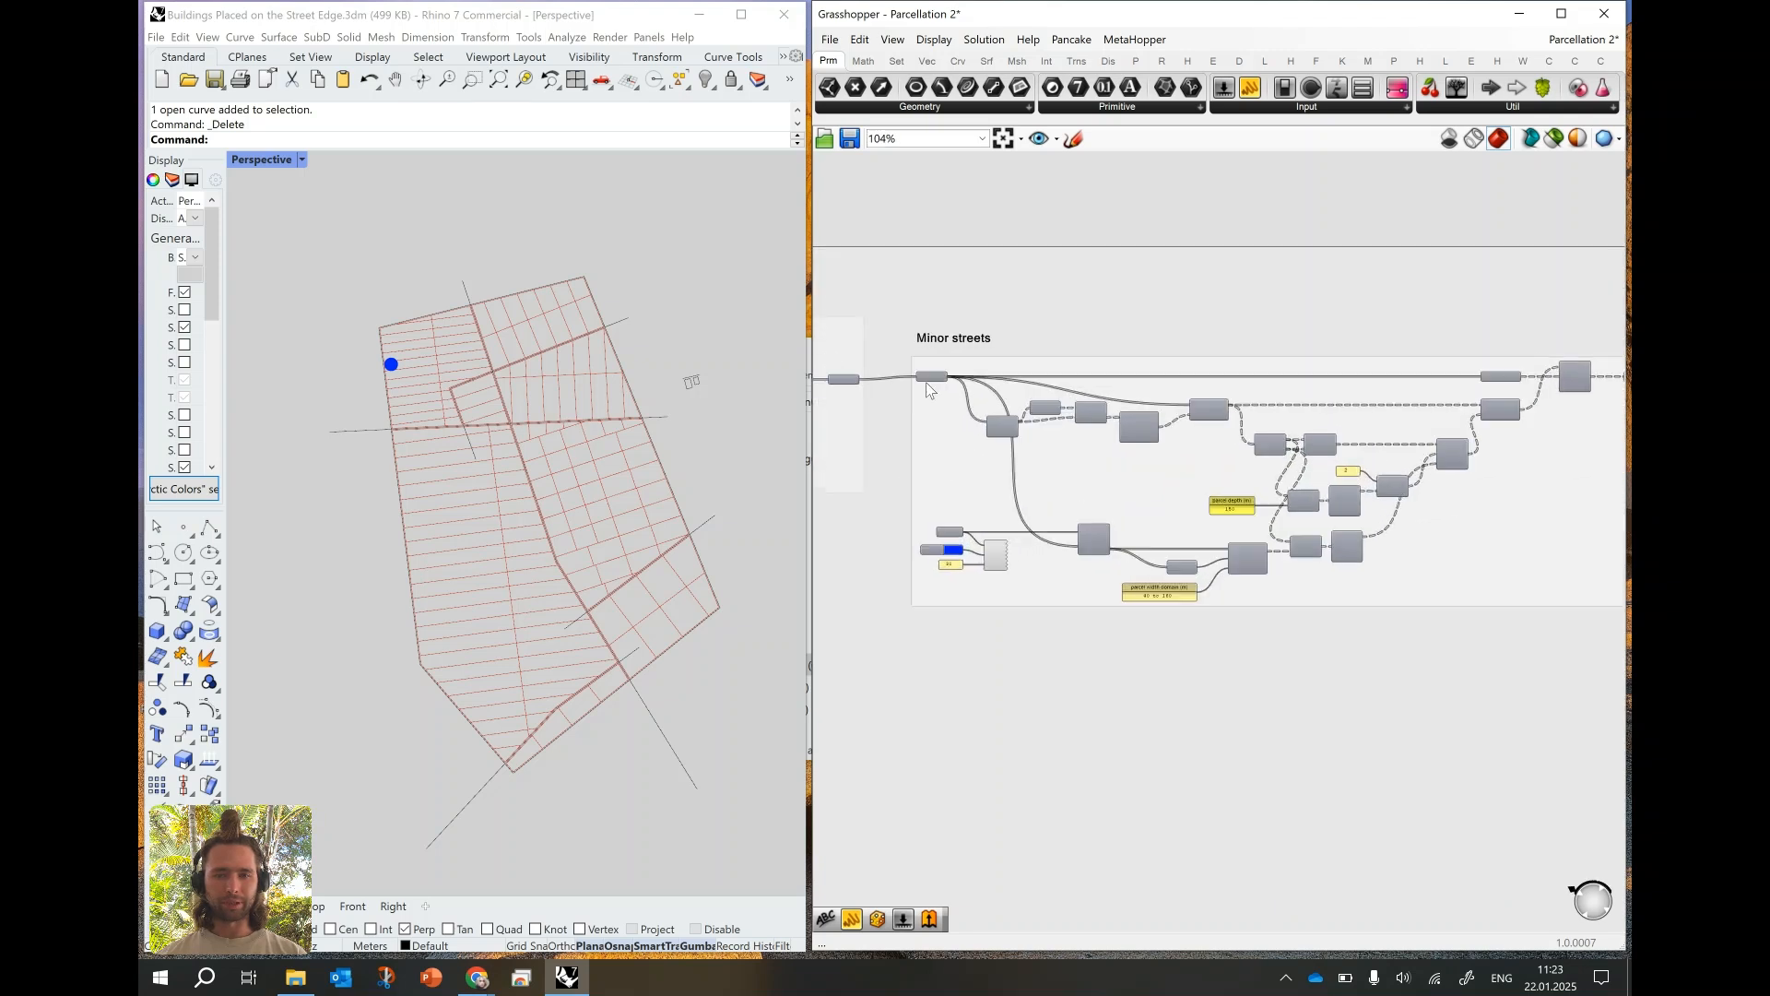
right_click_drag(1060, 414, 967, 407)
left_click(1571, 374)
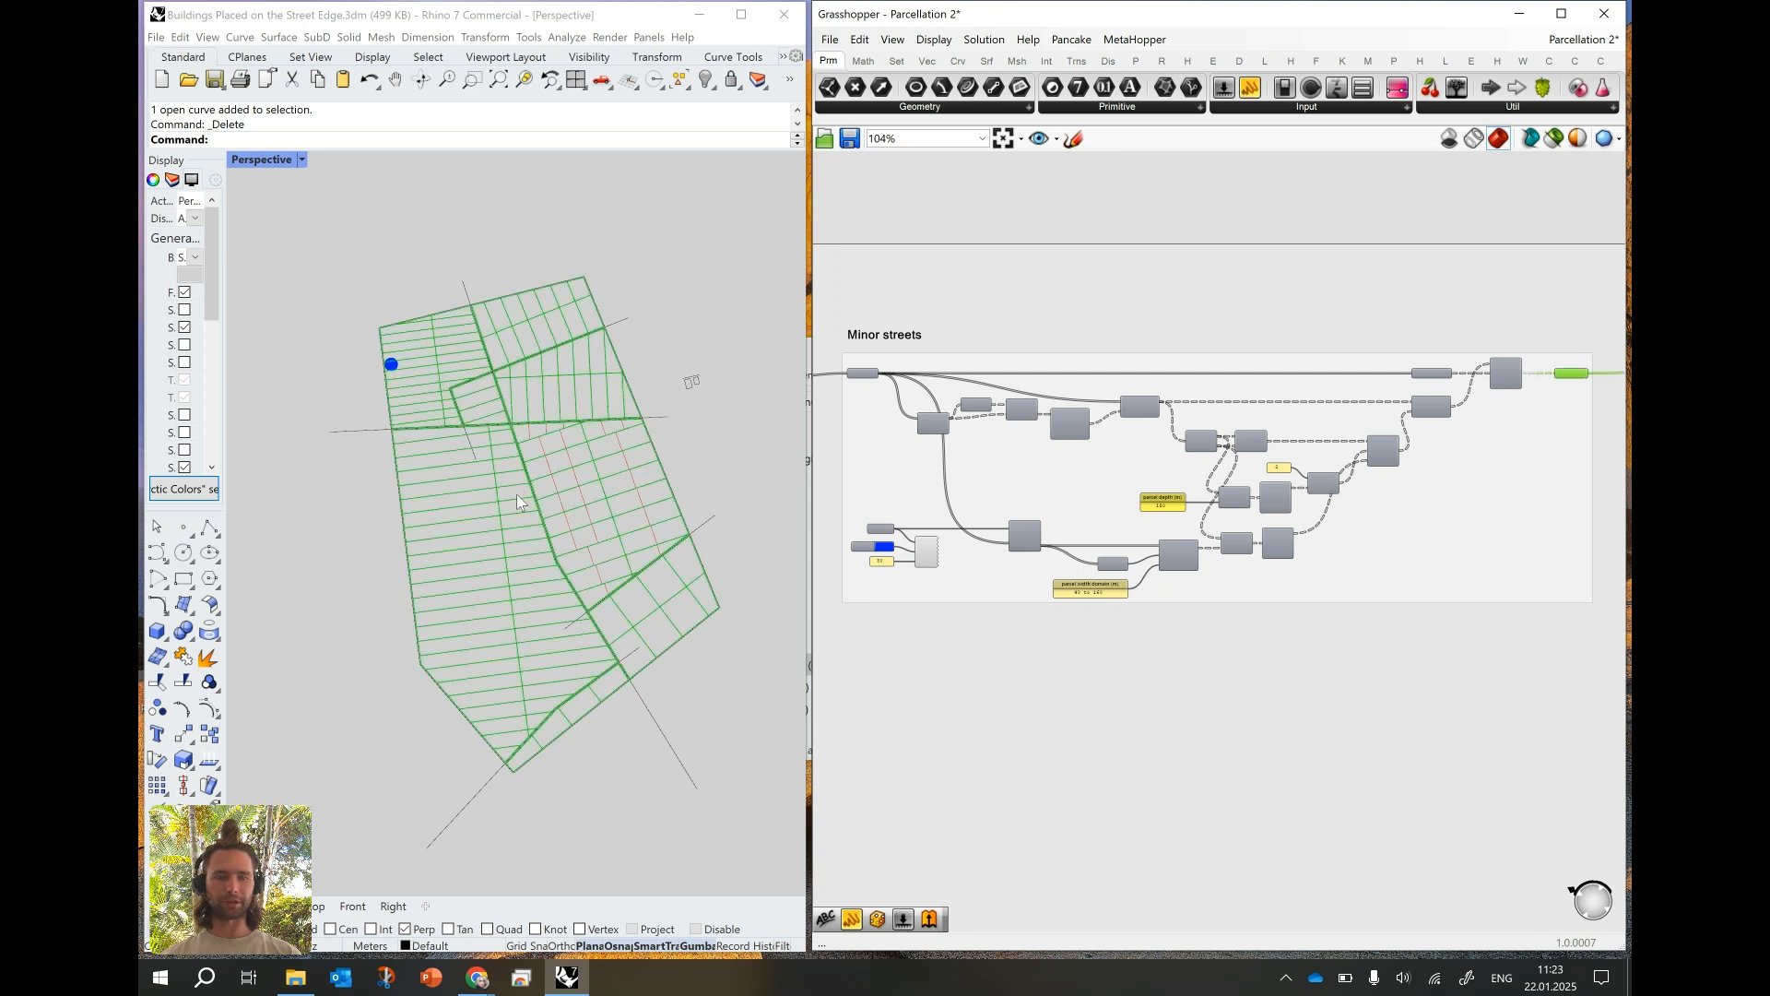
right_click_drag(619, 508, 496, 576)
scroll(495, 576, "up", 2)
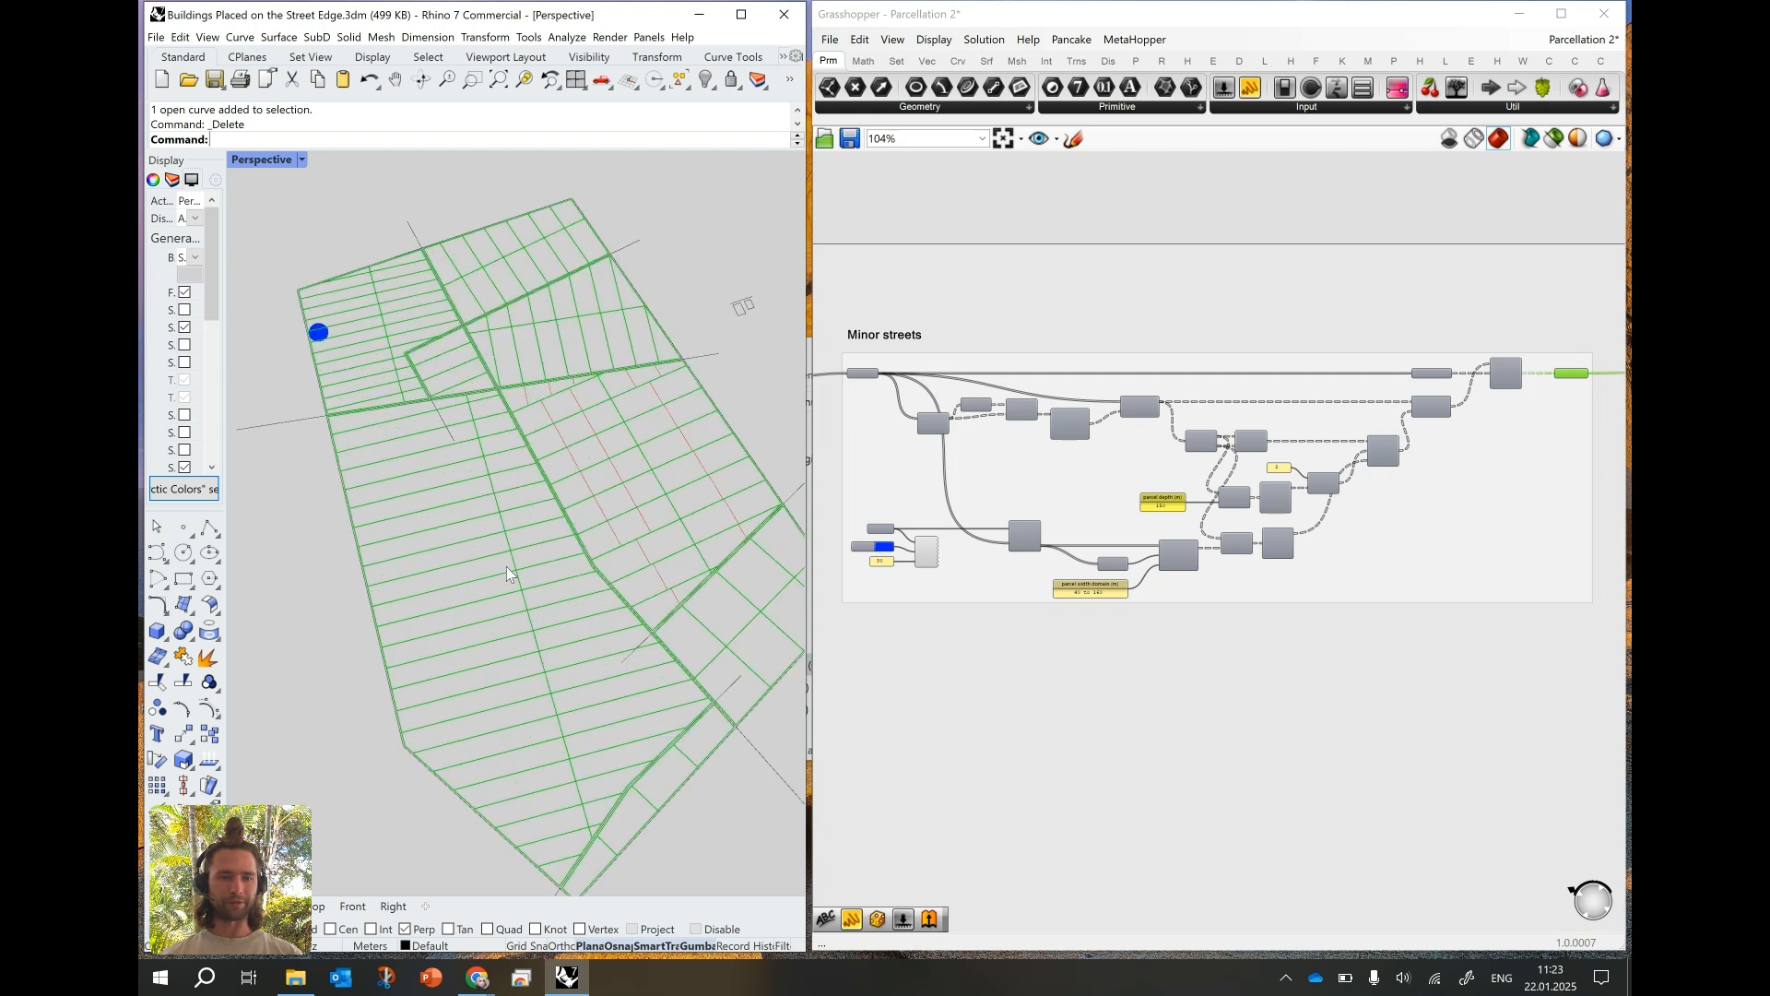
right_click_drag(501, 562, 518, 588)
scroll(1146, 585, "up", 2)
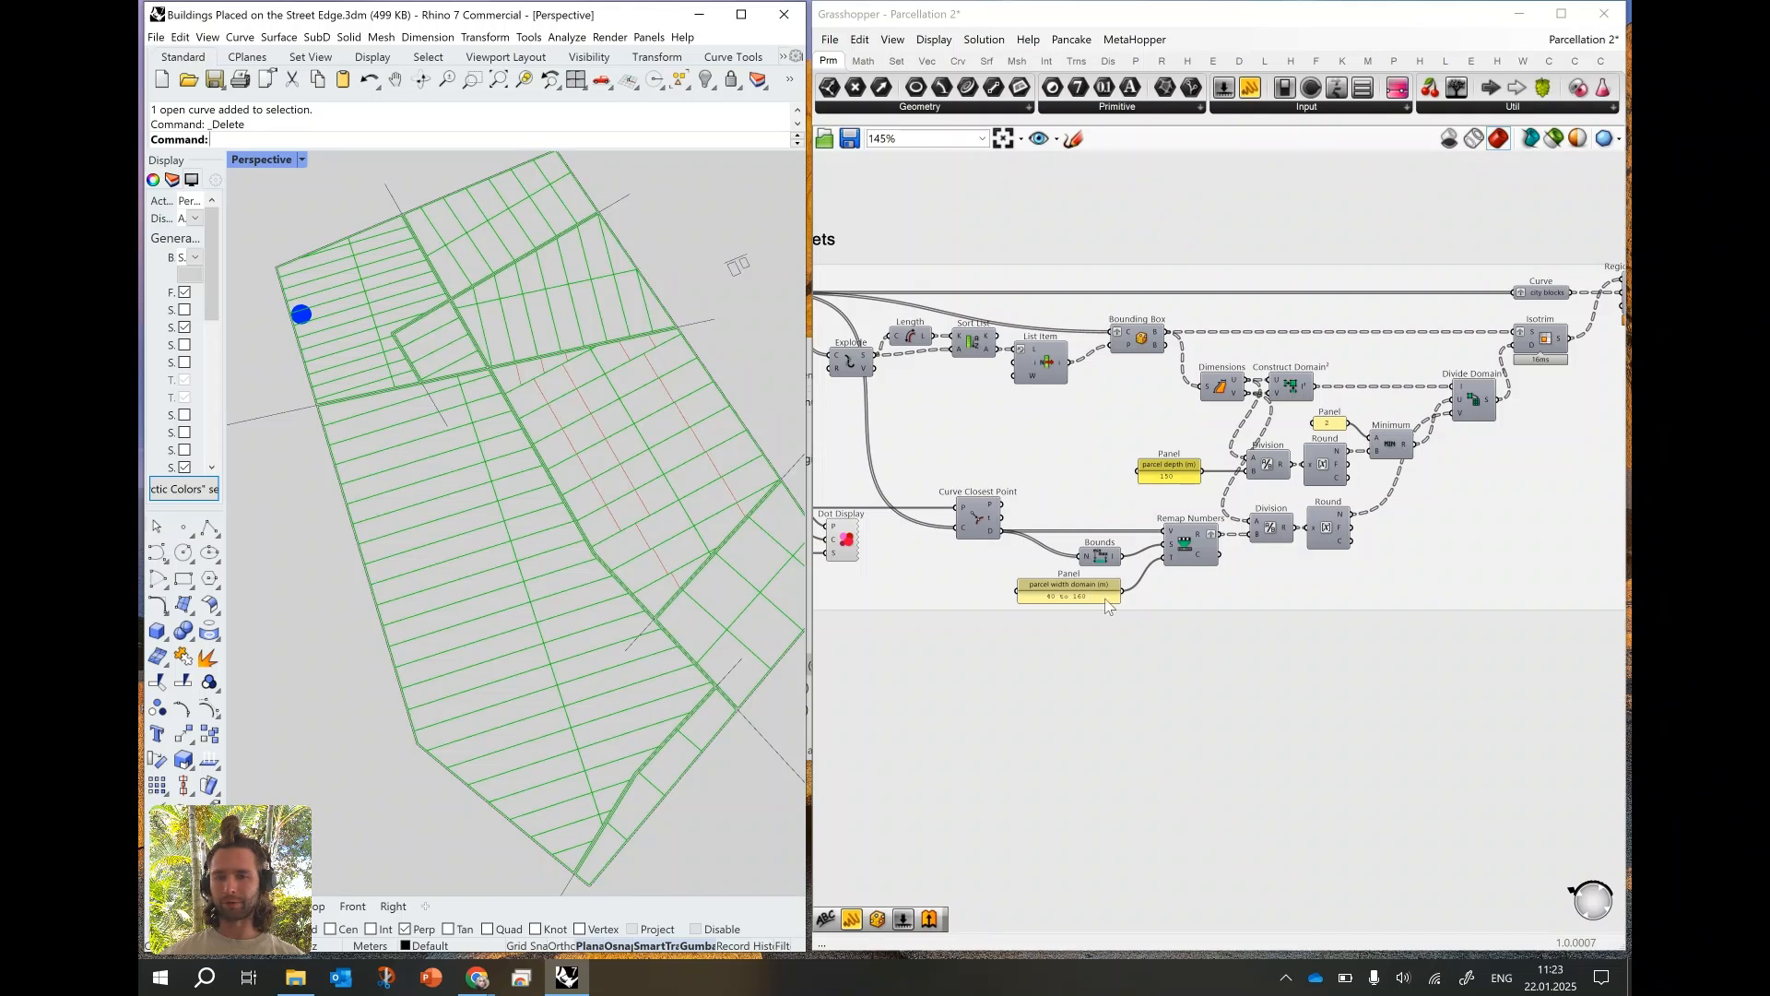
- Delete the attractor point, dot display, Curve Closest Point, Bounds, Remap Numbers and width domain components from the Minor streets group
right_click_drag(1075, 593, 1201, 529)
scroll(1200, 530, "down", 1)
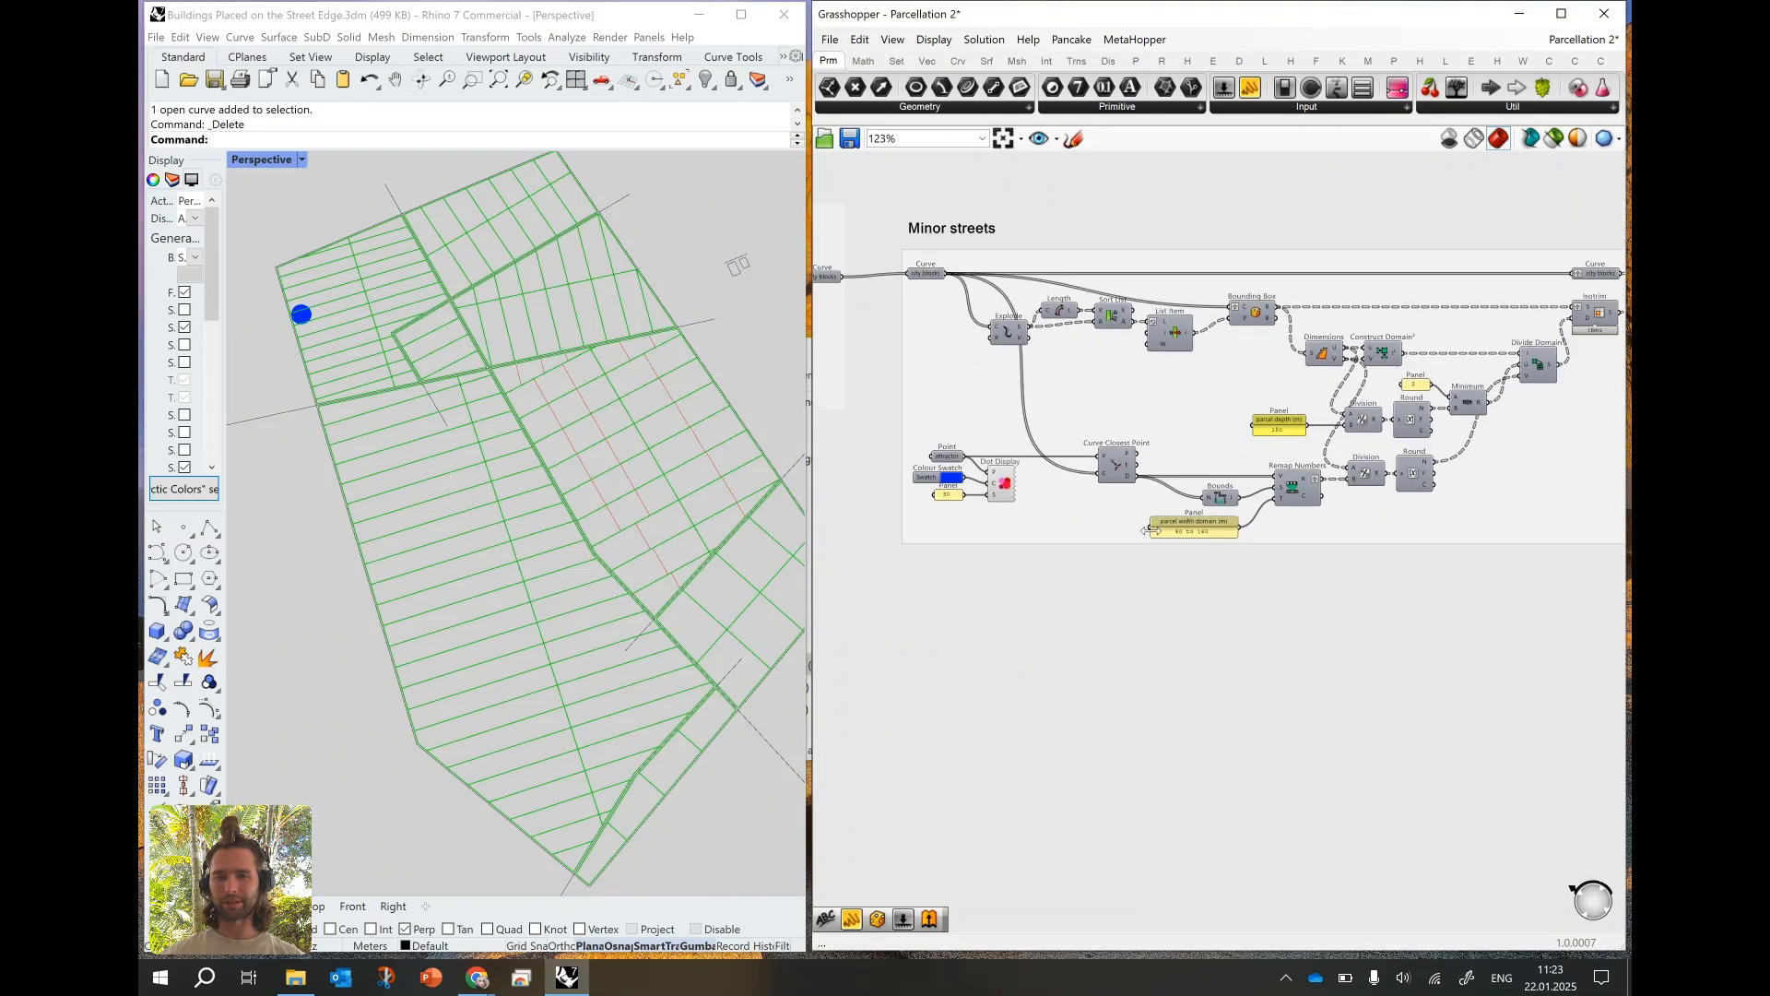
left_click_drag(863, 437, 1326, 548)
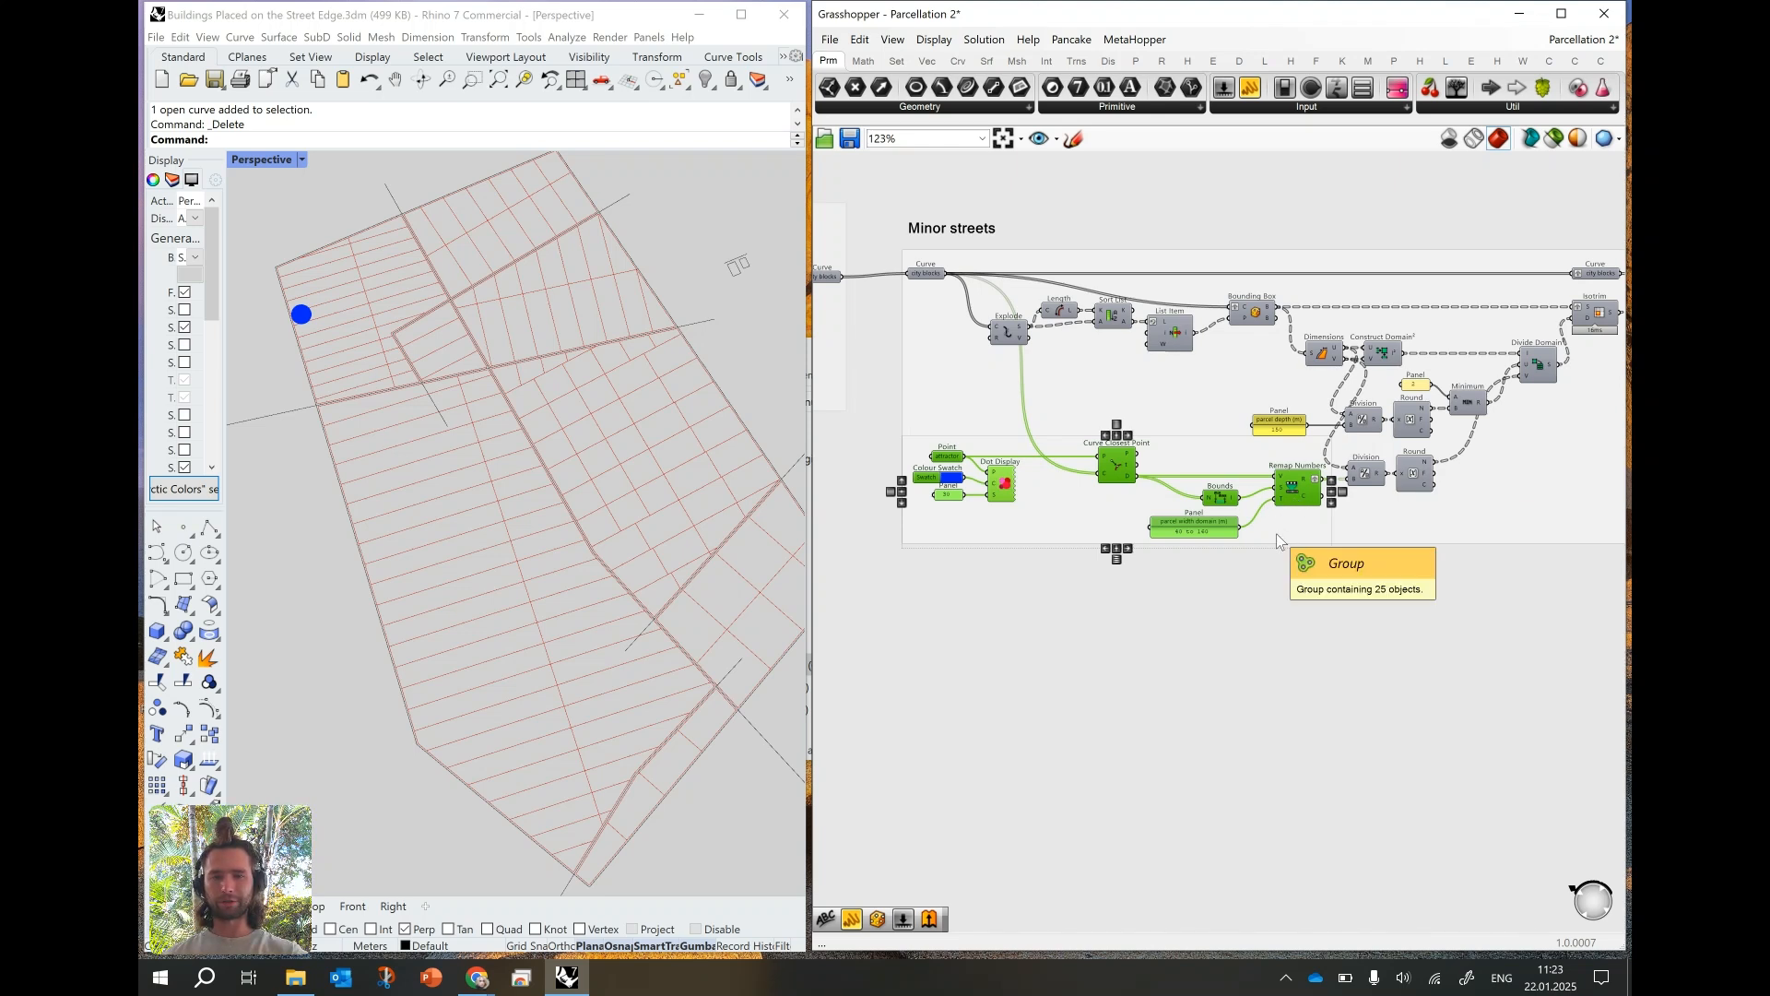
key("Delete")
- Duplicate the parcel depth panel in the Minor streets group and connect the copy to the lower Division's B input
left_click(1282, 428)
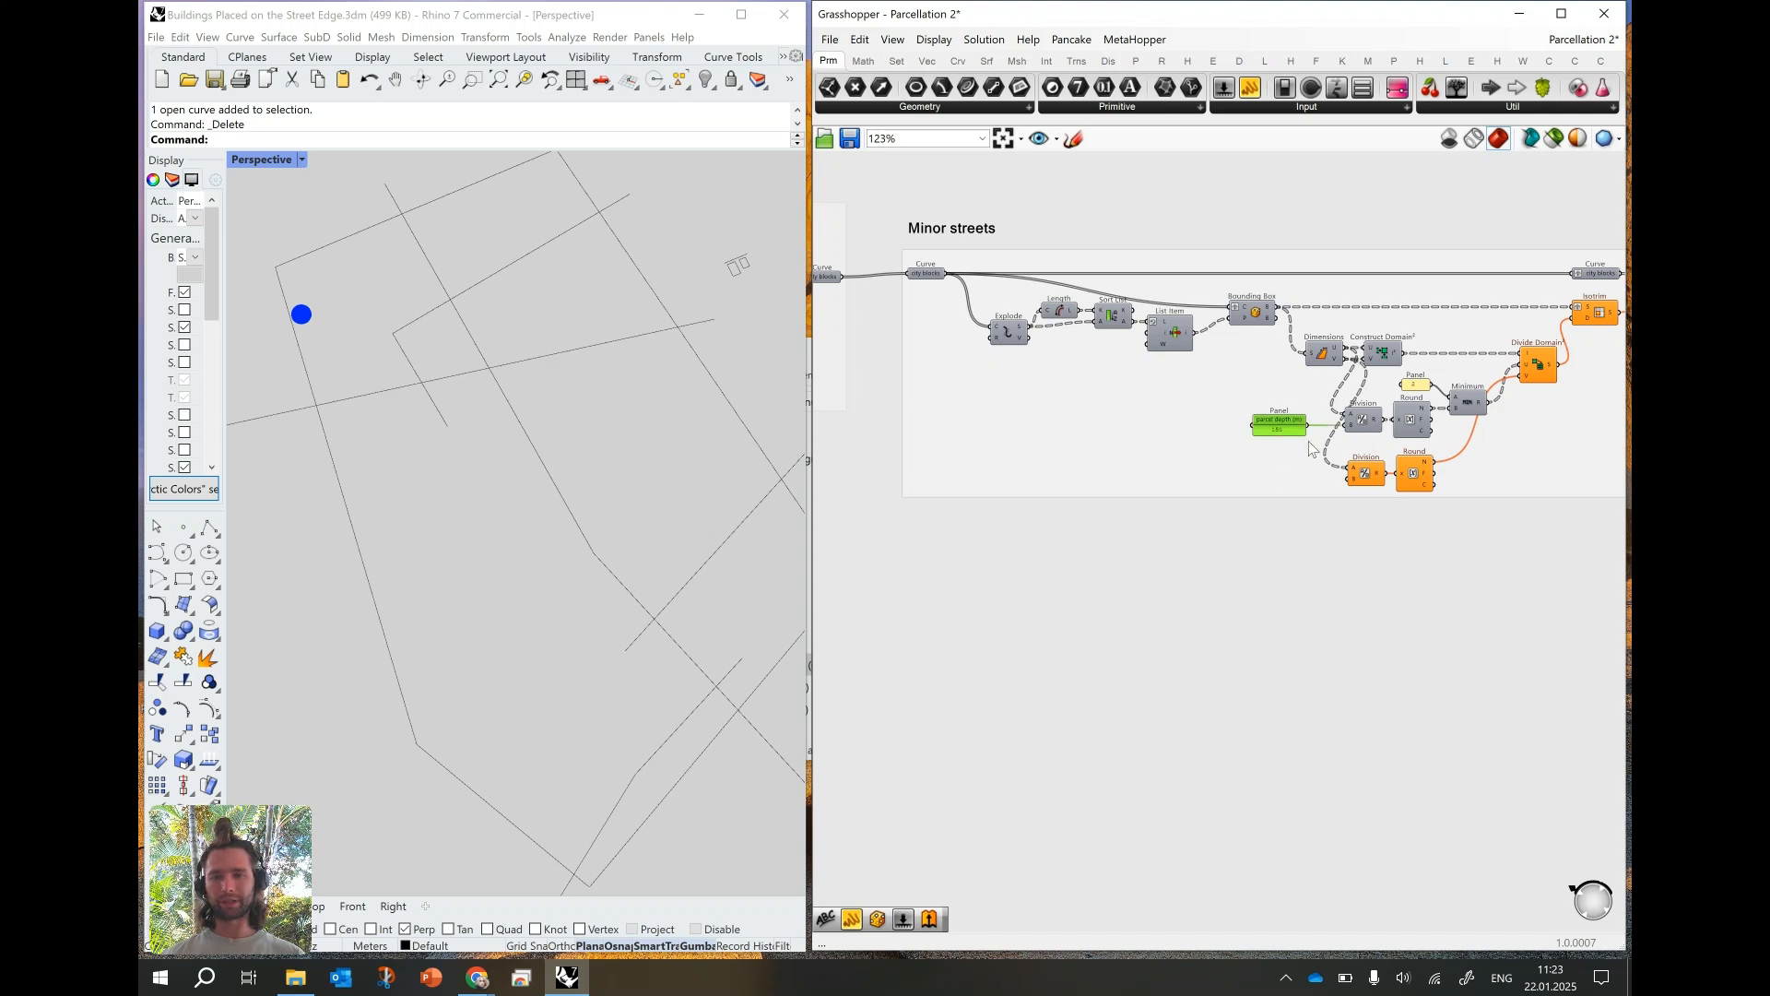
scroll(1316, 443, "up", 3)
key("ctrl+c")
key("ctrl+v")
left_click_drag(1273, 426, 1369, 513)
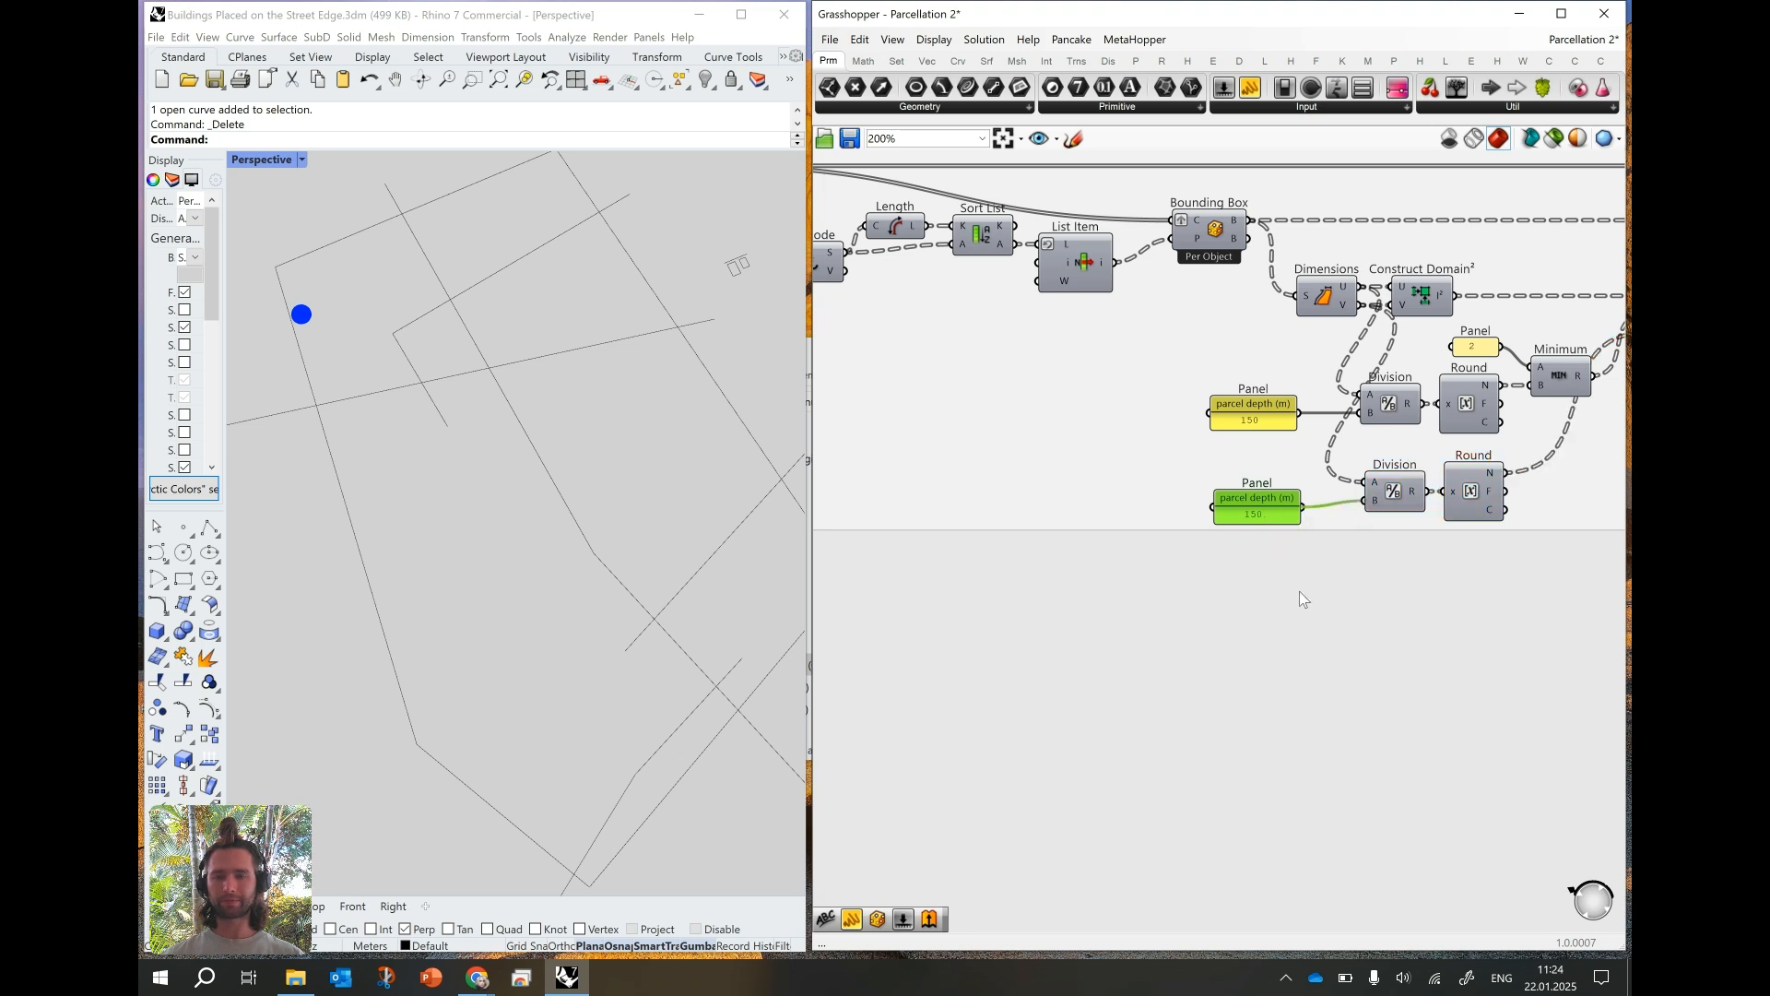
- Rename the original parcel depth panel to "city block depth (m)" and widen it to fit the name
right_click(1247, 418)
double_click(1283, 428)
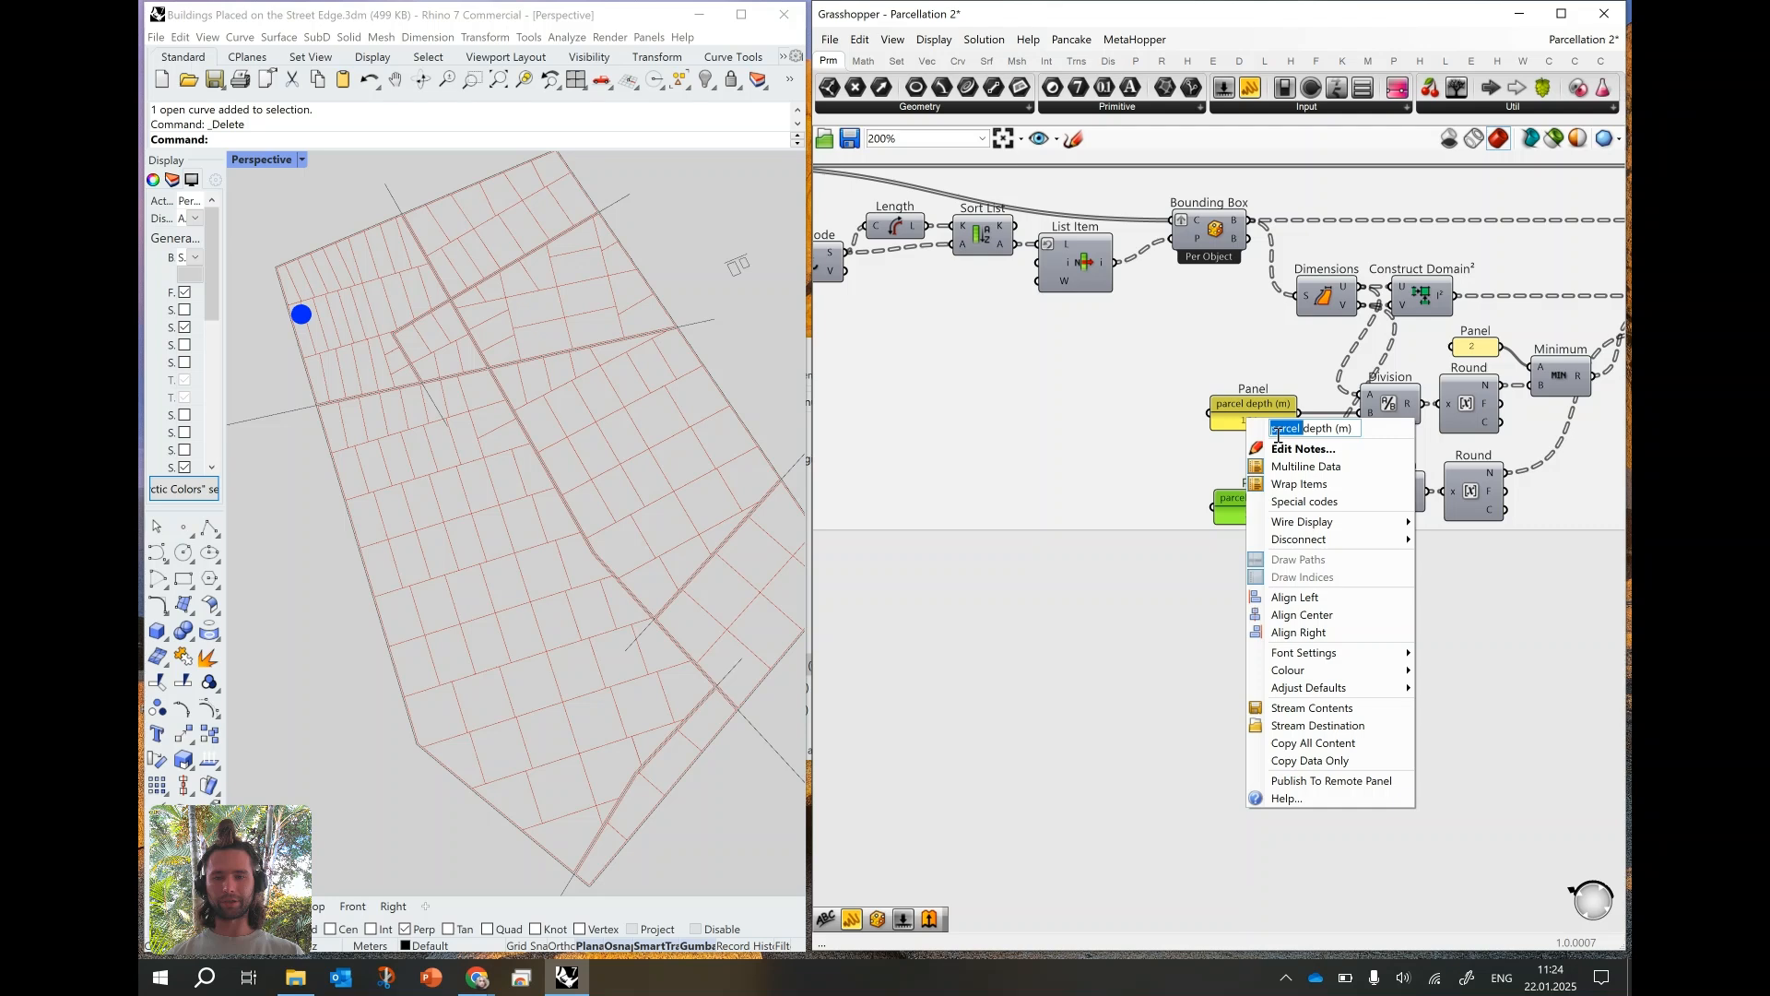
type("city block")
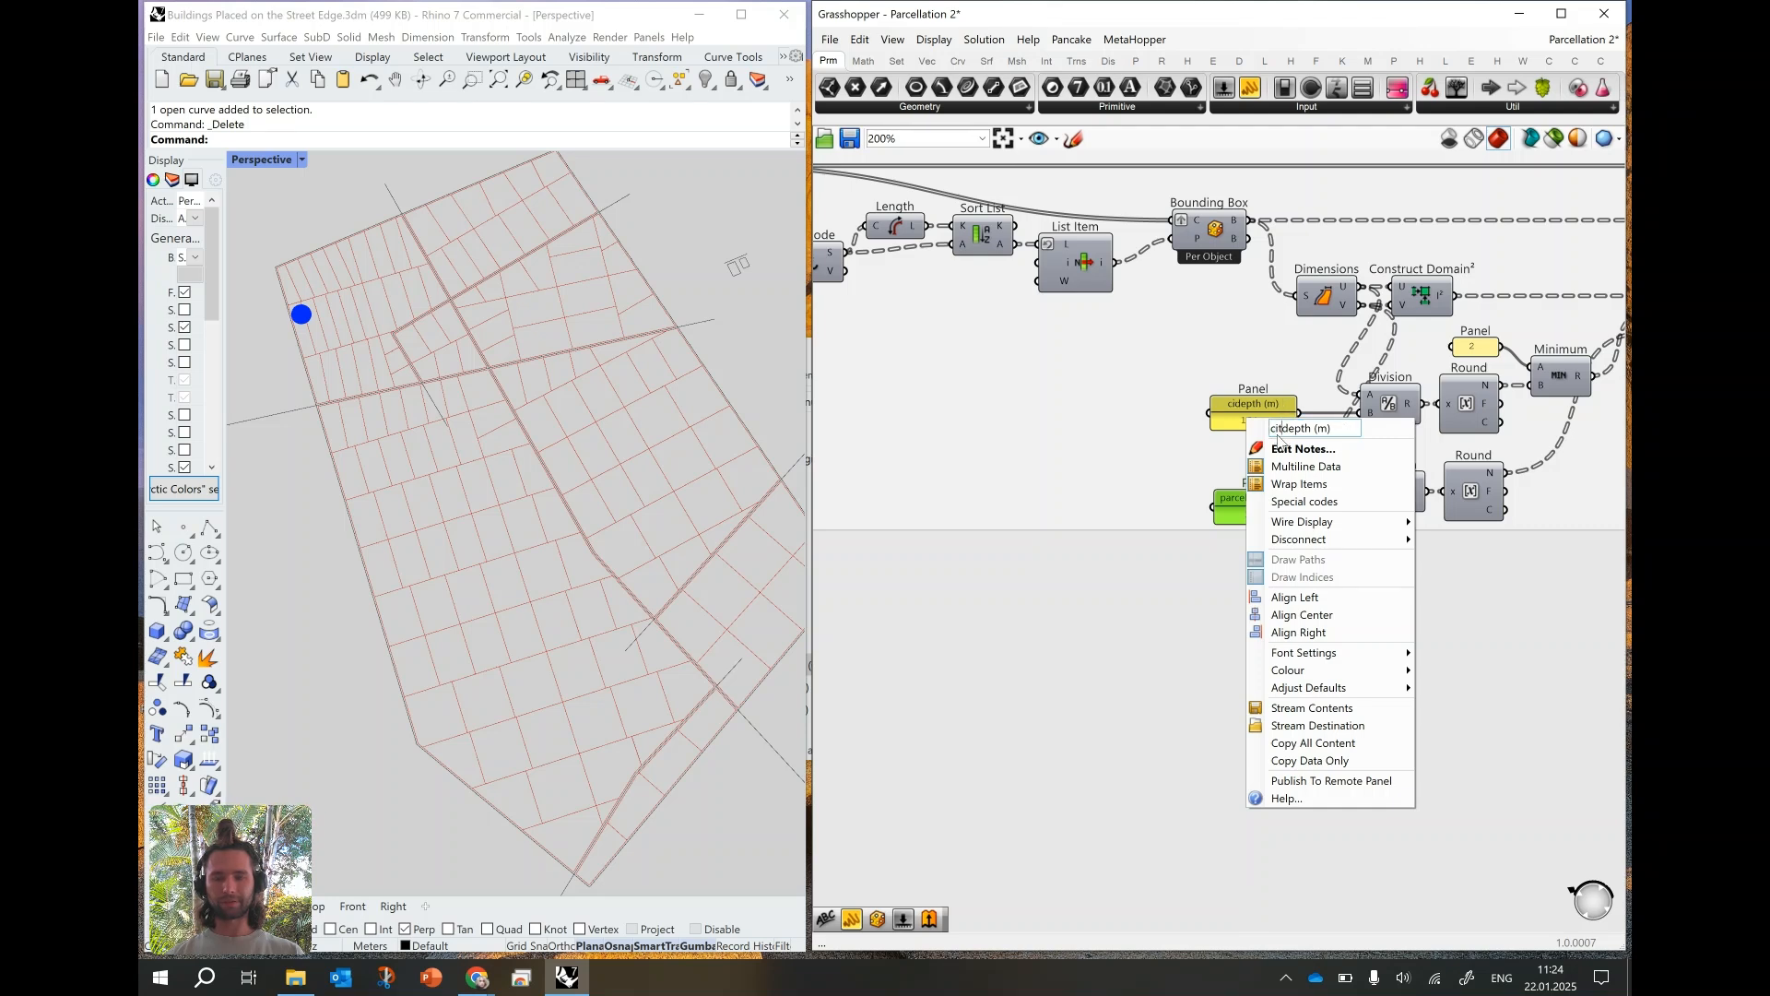
key("Return")
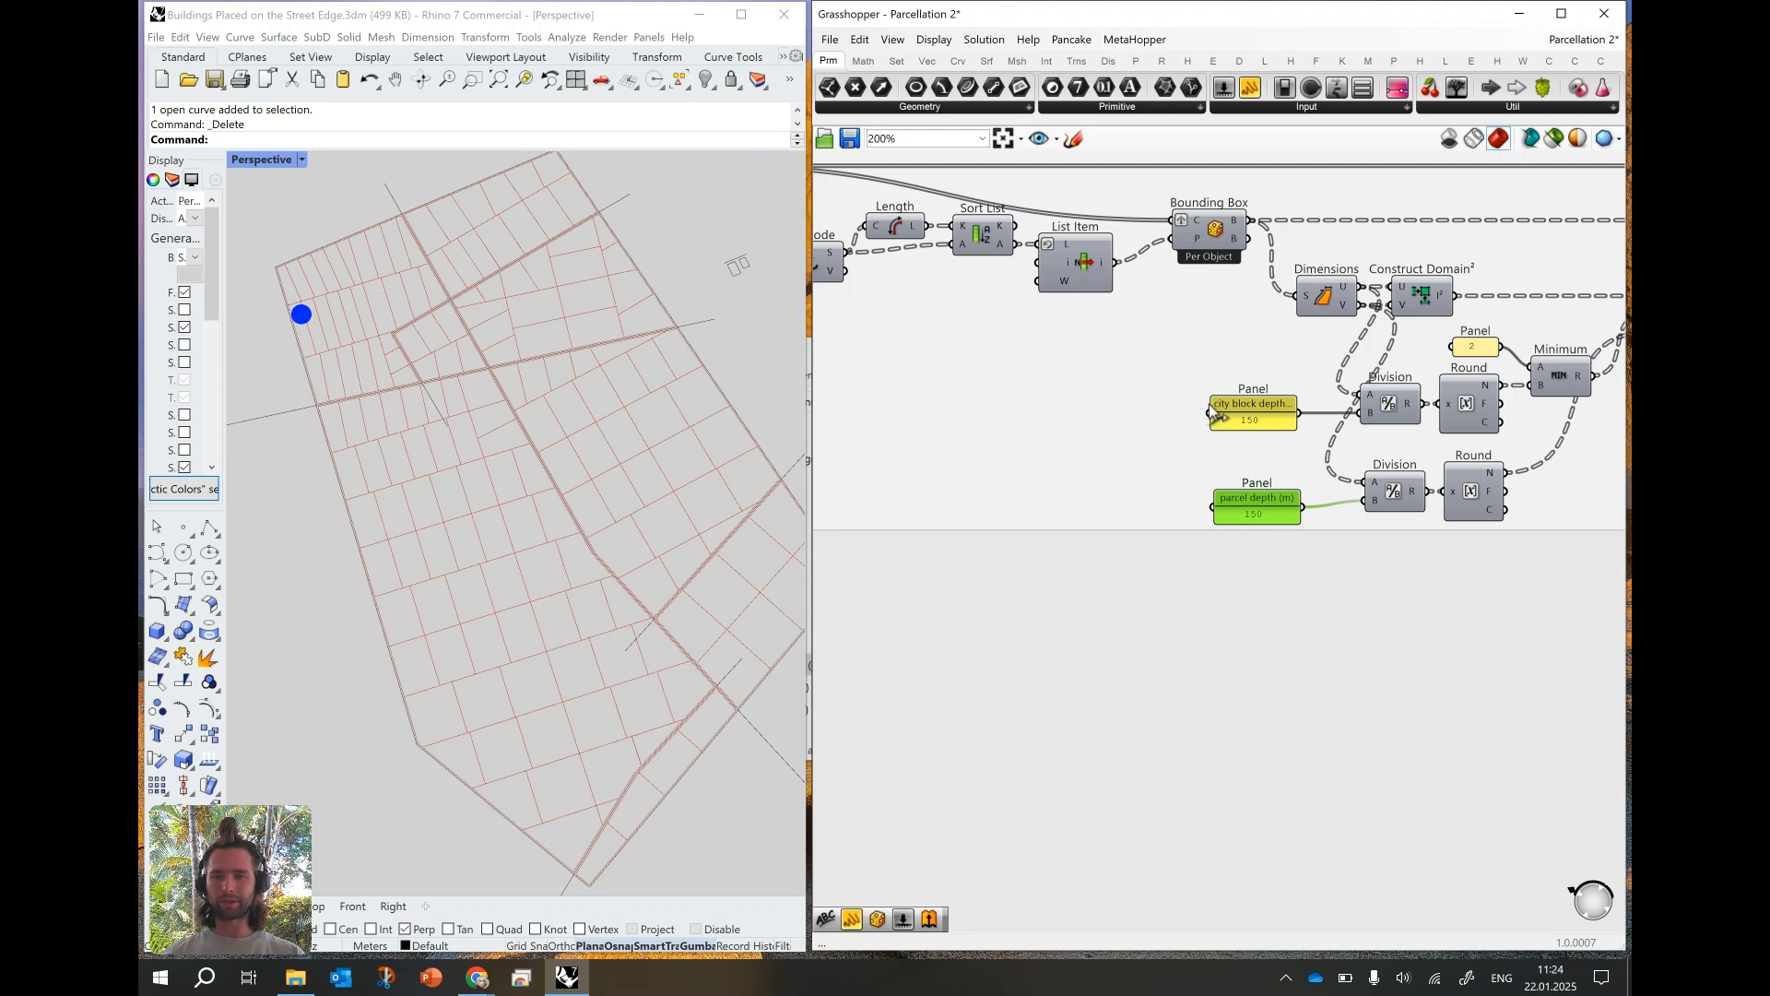
left_click_drag(1206, 402, 1186, 403)
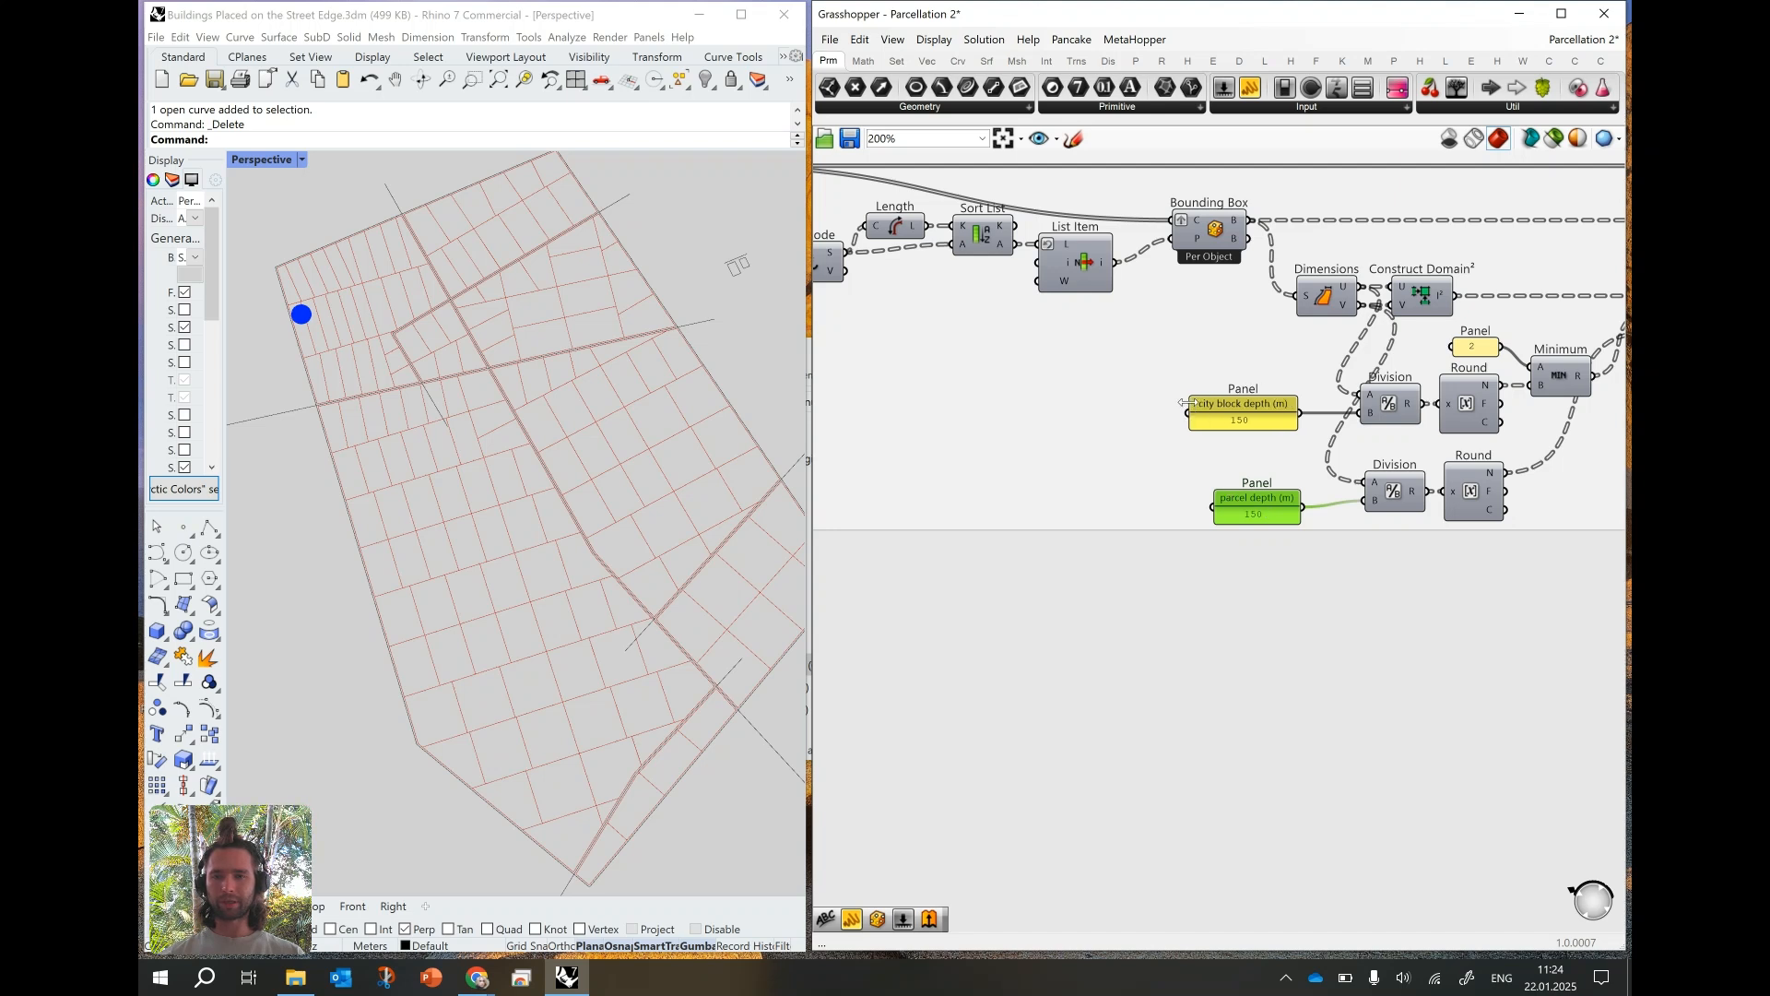
- Widen the duplicated depth panel slightly and rename it to "city block width (m)"
left_click_drag(1208, 497, 1195, 497)
right_click(1229, 498)
left_click_drag(1316, 509, 1254, 508)
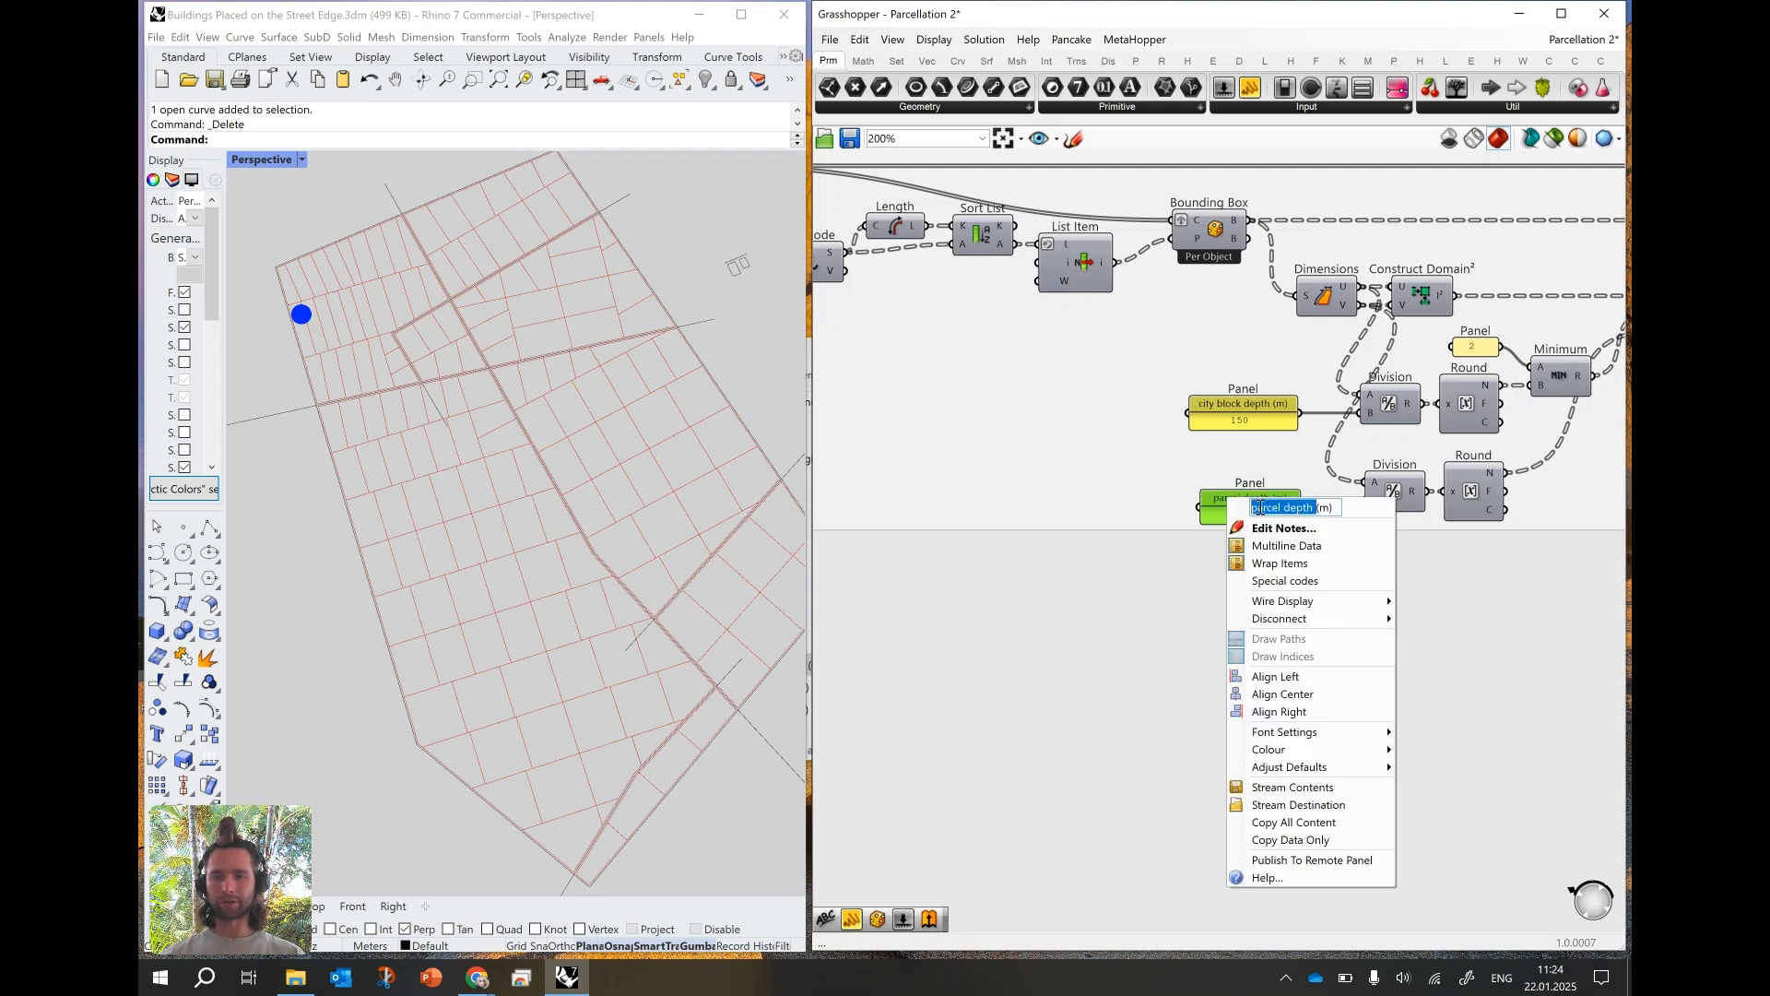
type("city blo")
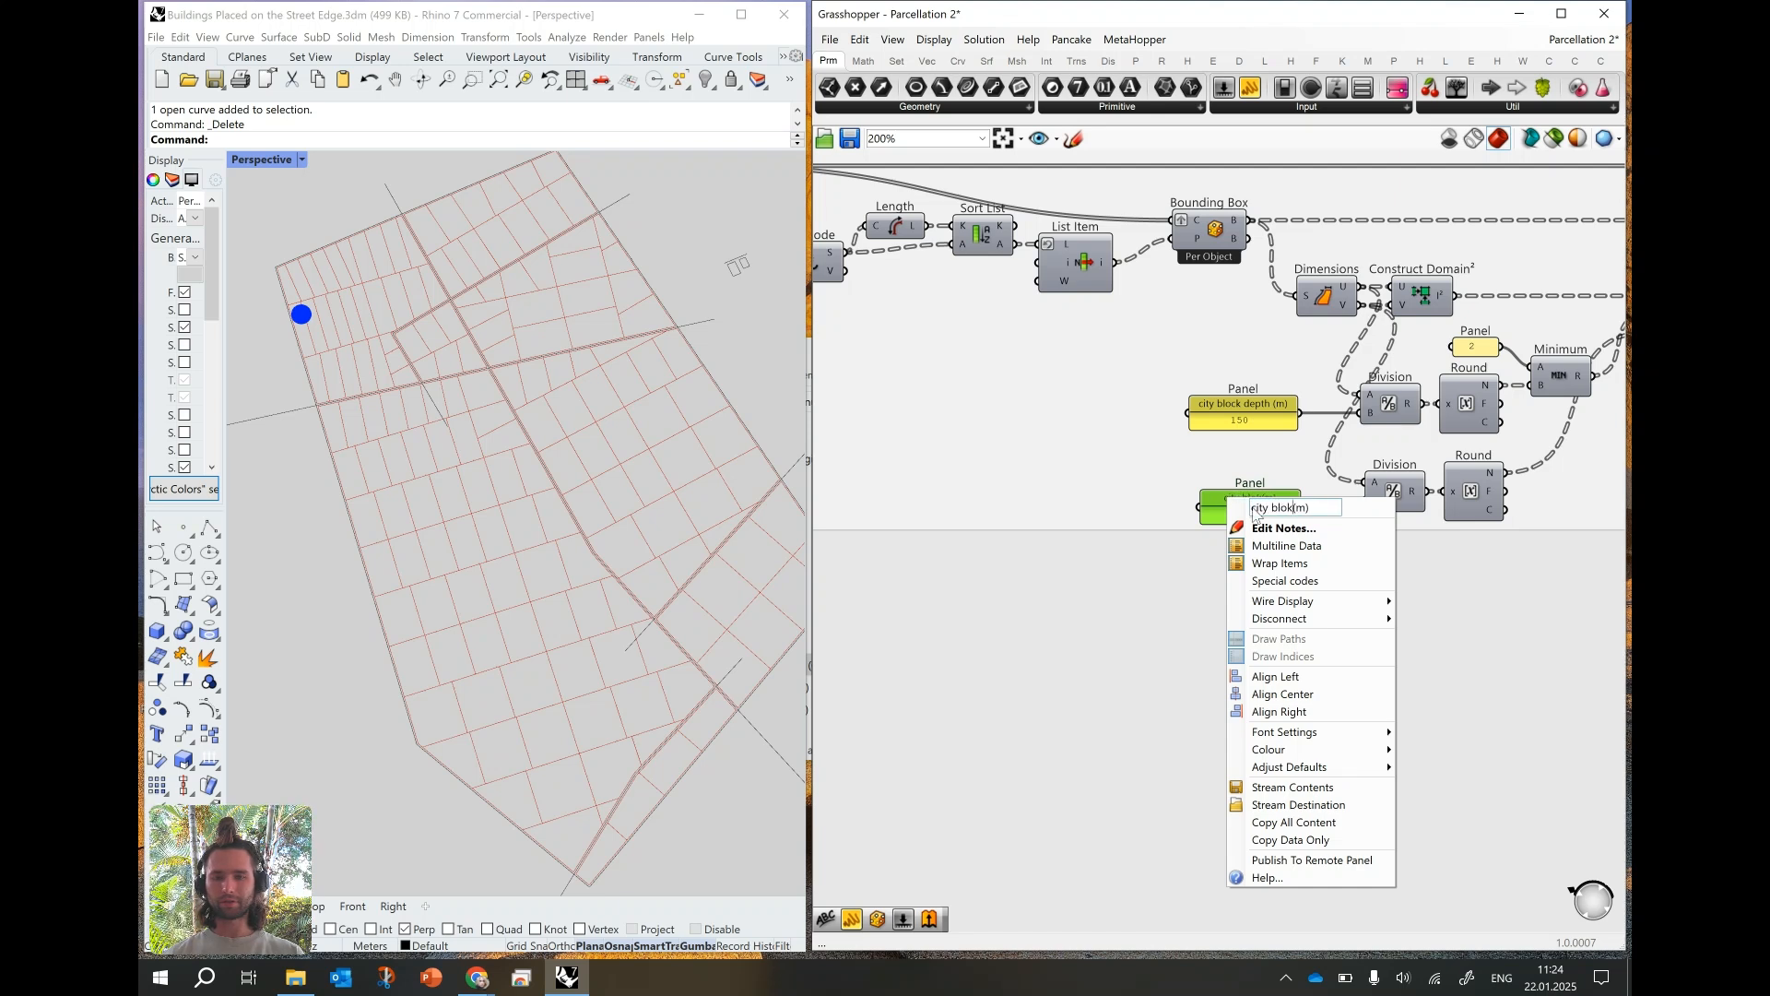
type("ck width")
key("Return")
- Highlight the panel feeding Minimum, the Minor streets output and the Parcels output in turn to compare their subdivisions
right_click_drag(1326, 540, 1101, 596)
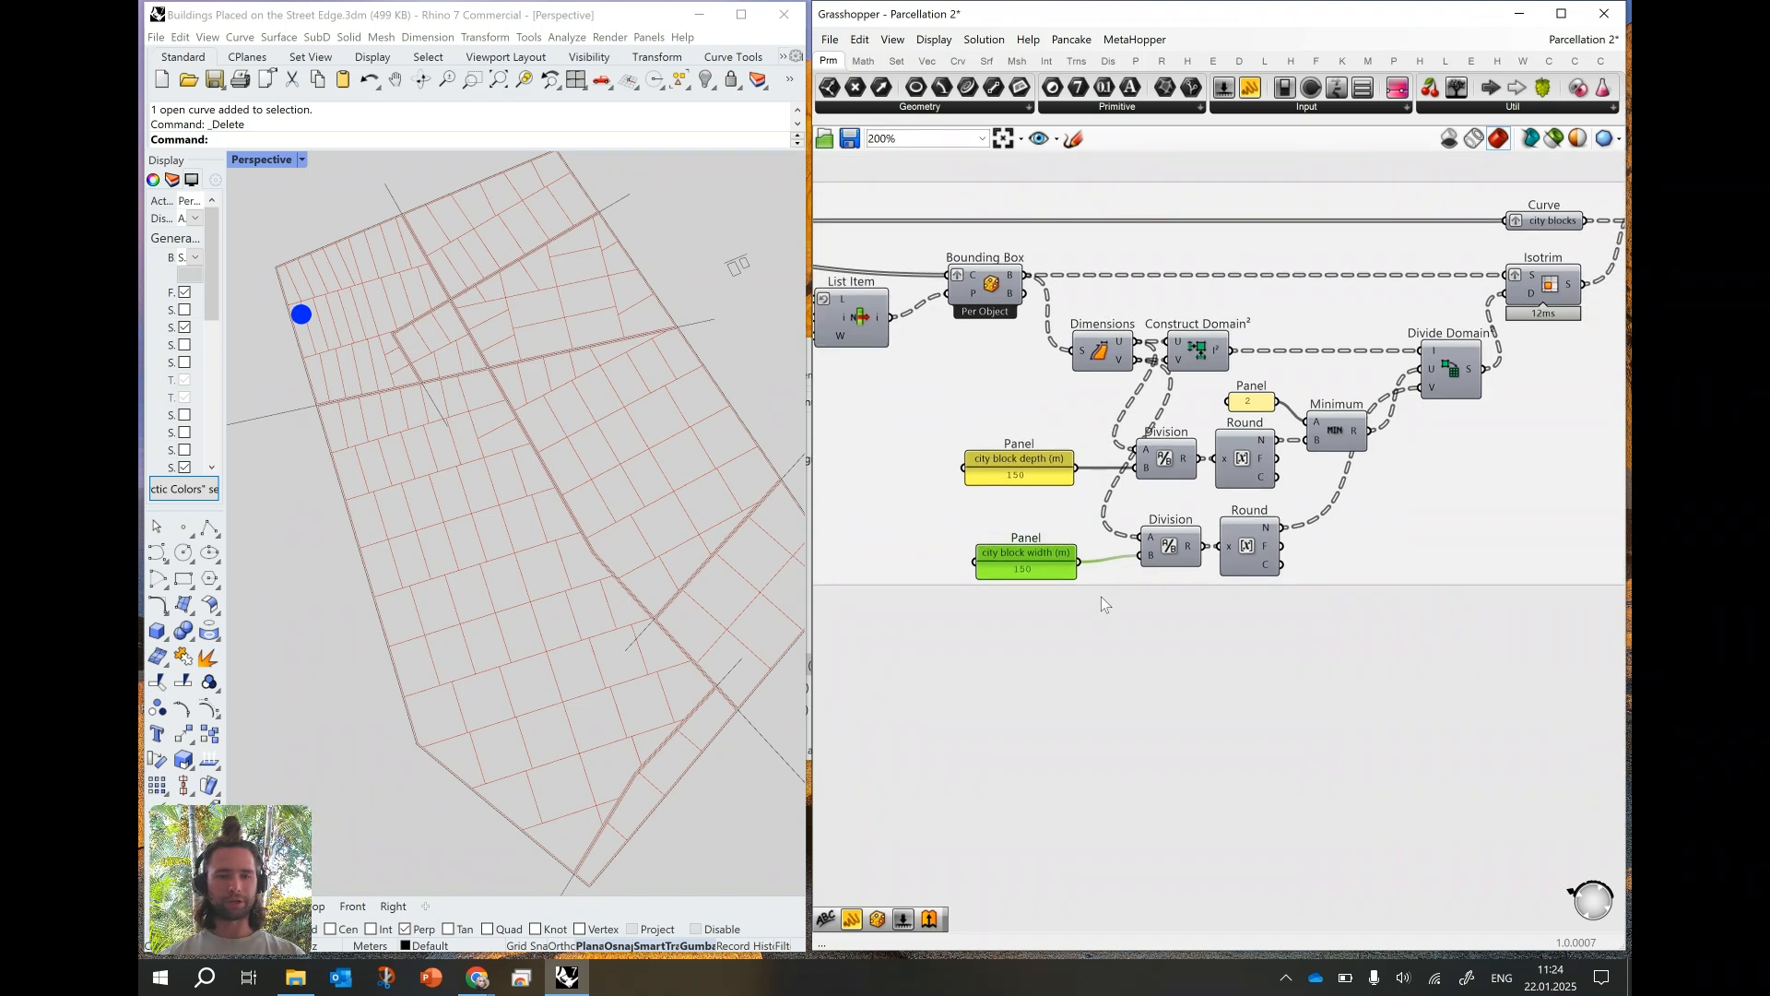
left_click(1251, 403)
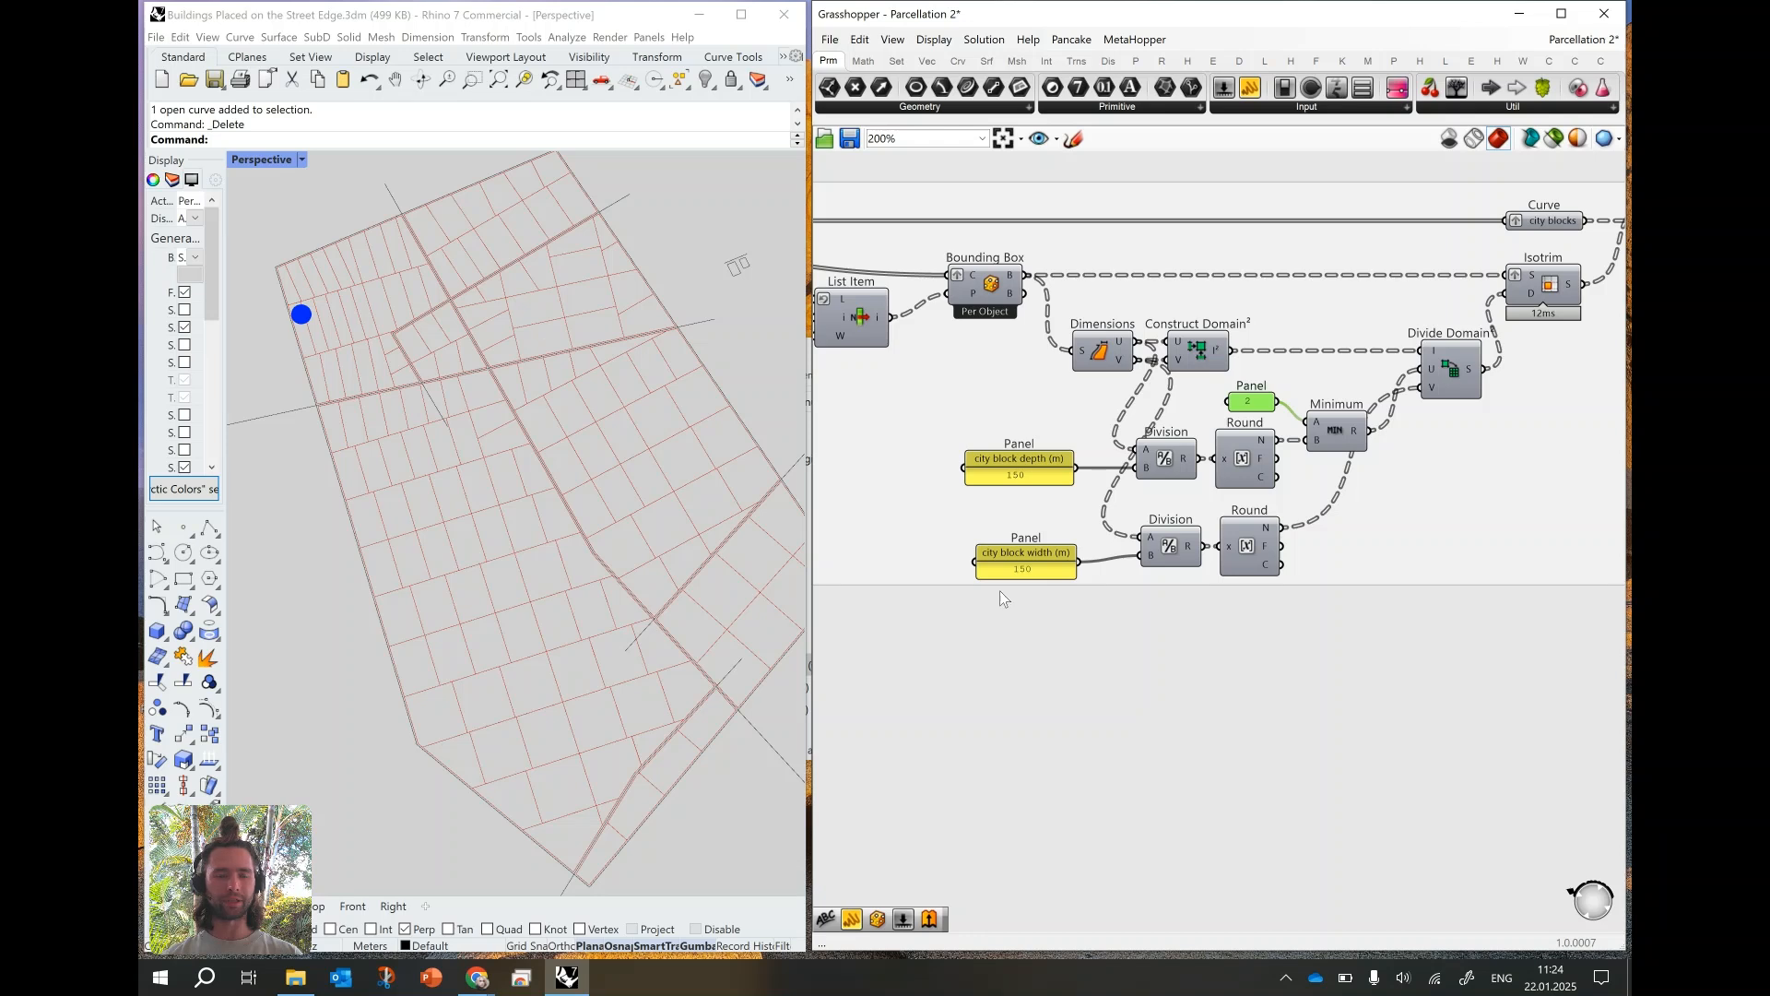
scroll(950, 498, "down", 5)
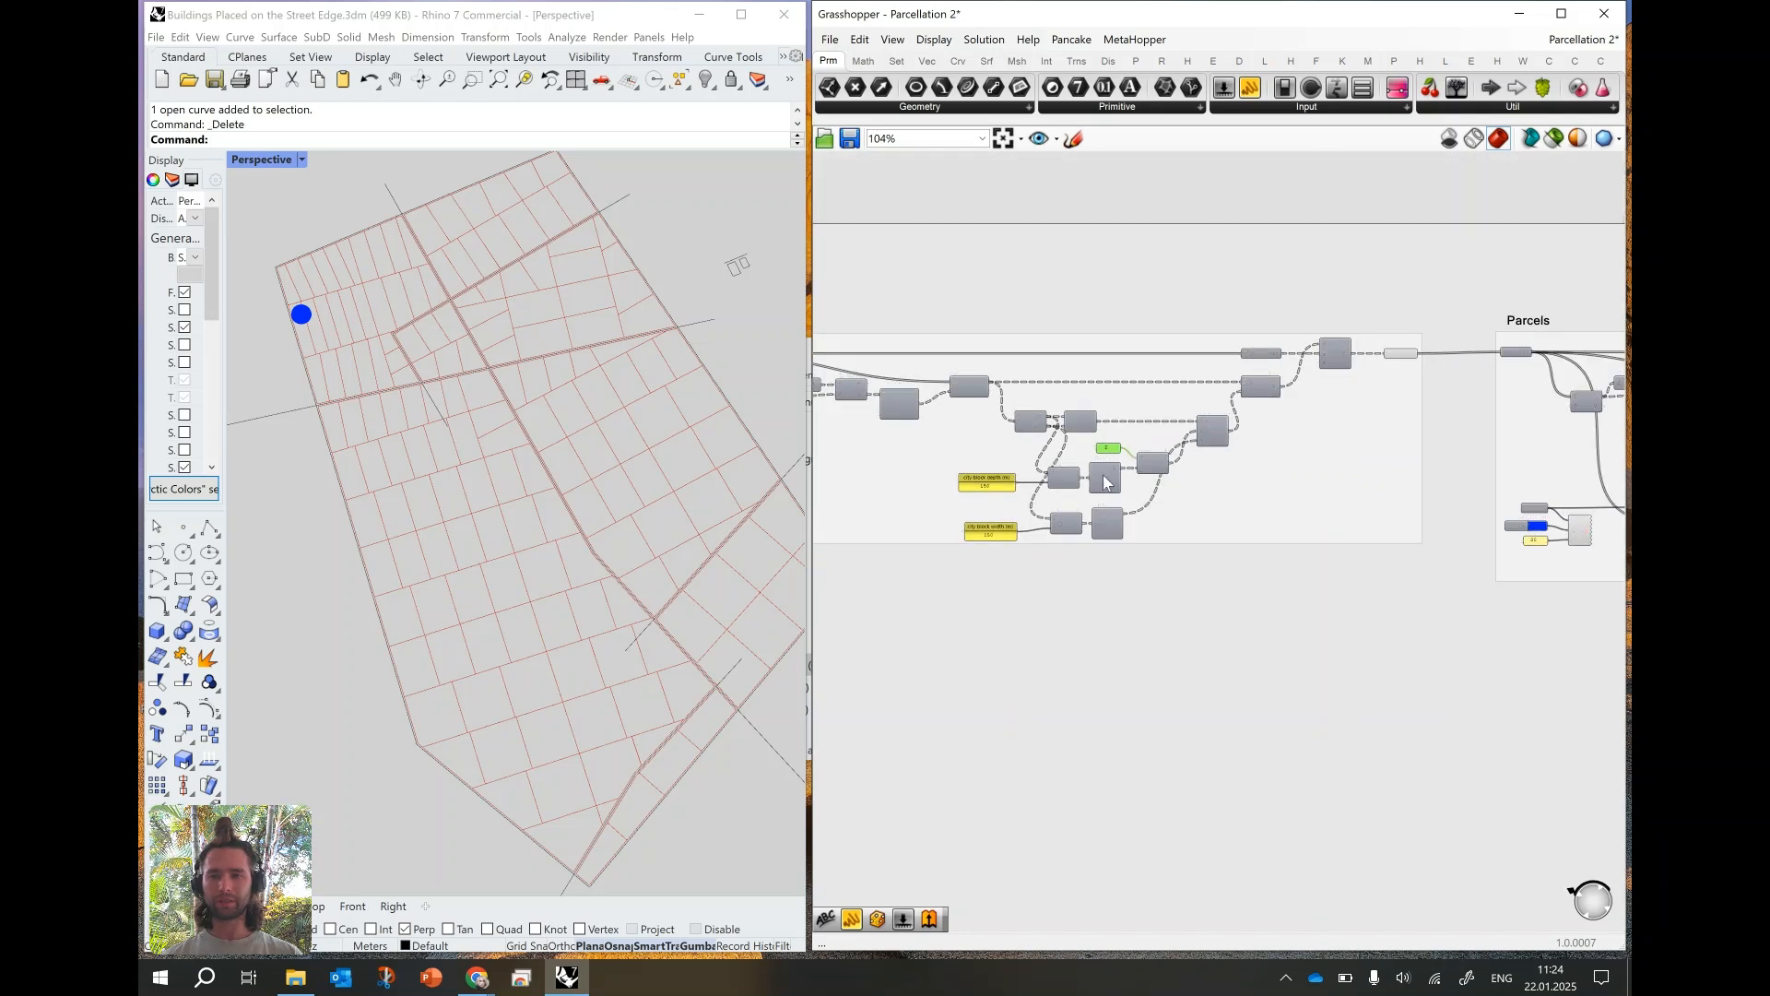
left_click(1402, 354)
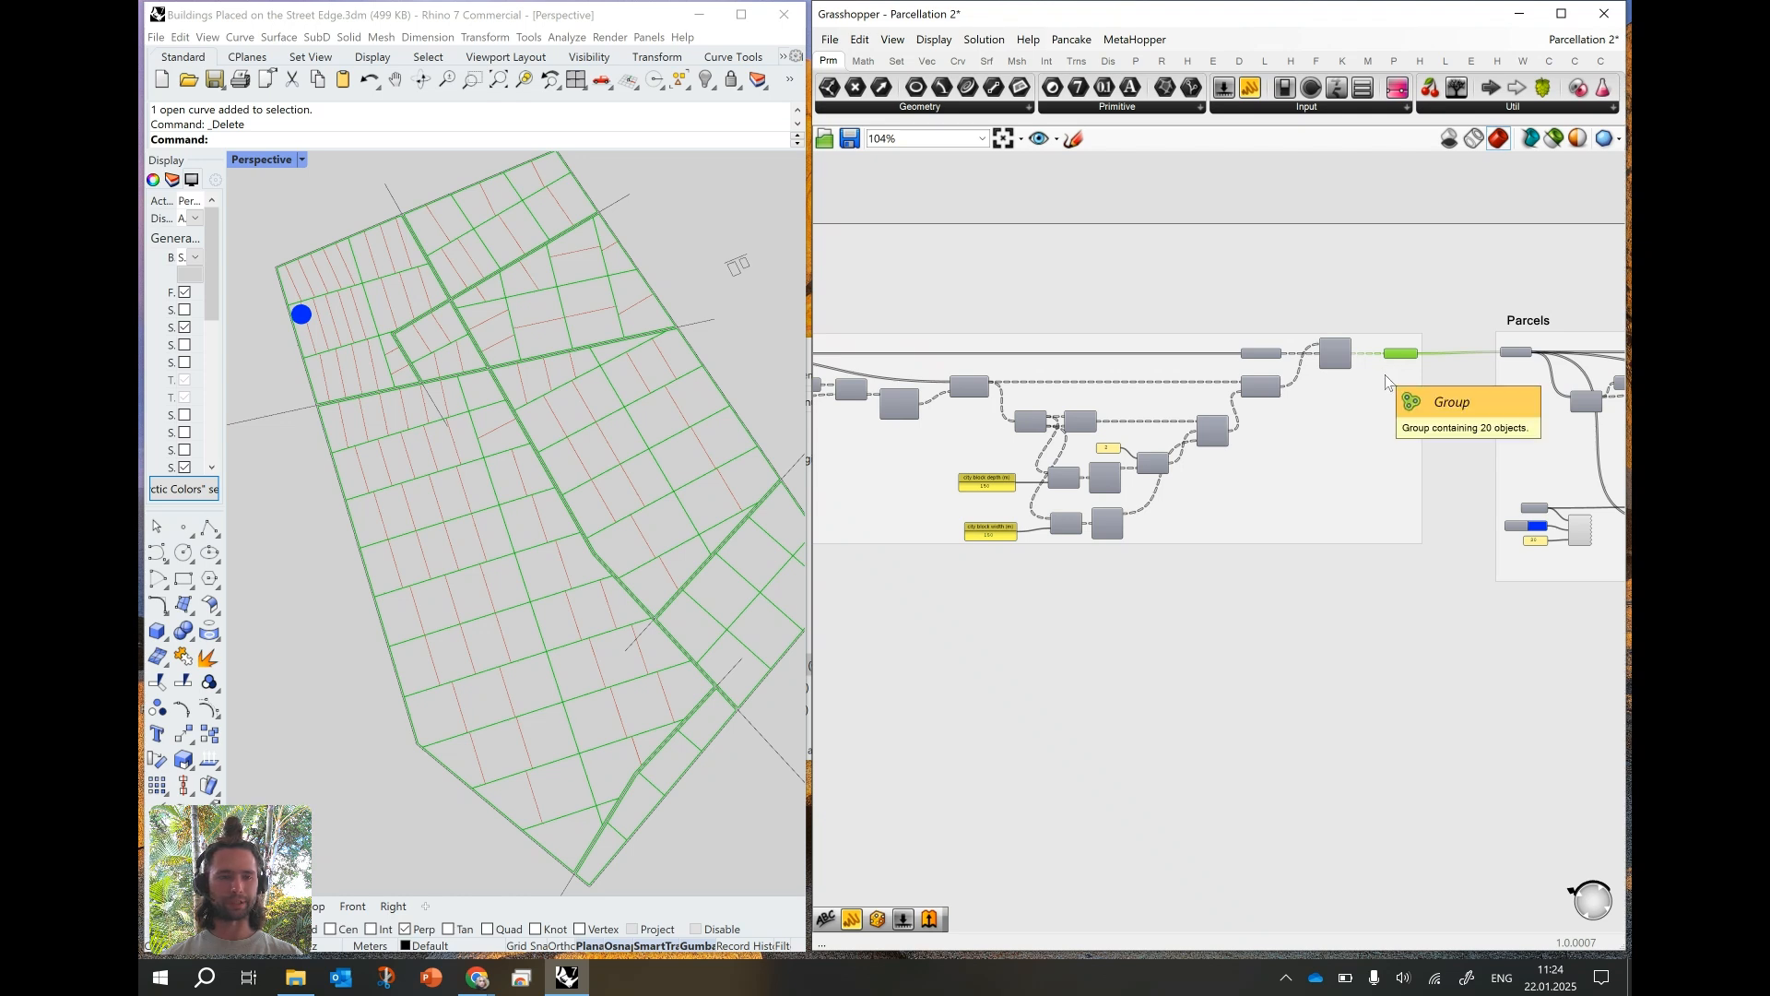
right_click_drag(1474, 405, 1100, 425)
scroll(1231, 411, "down", 3)
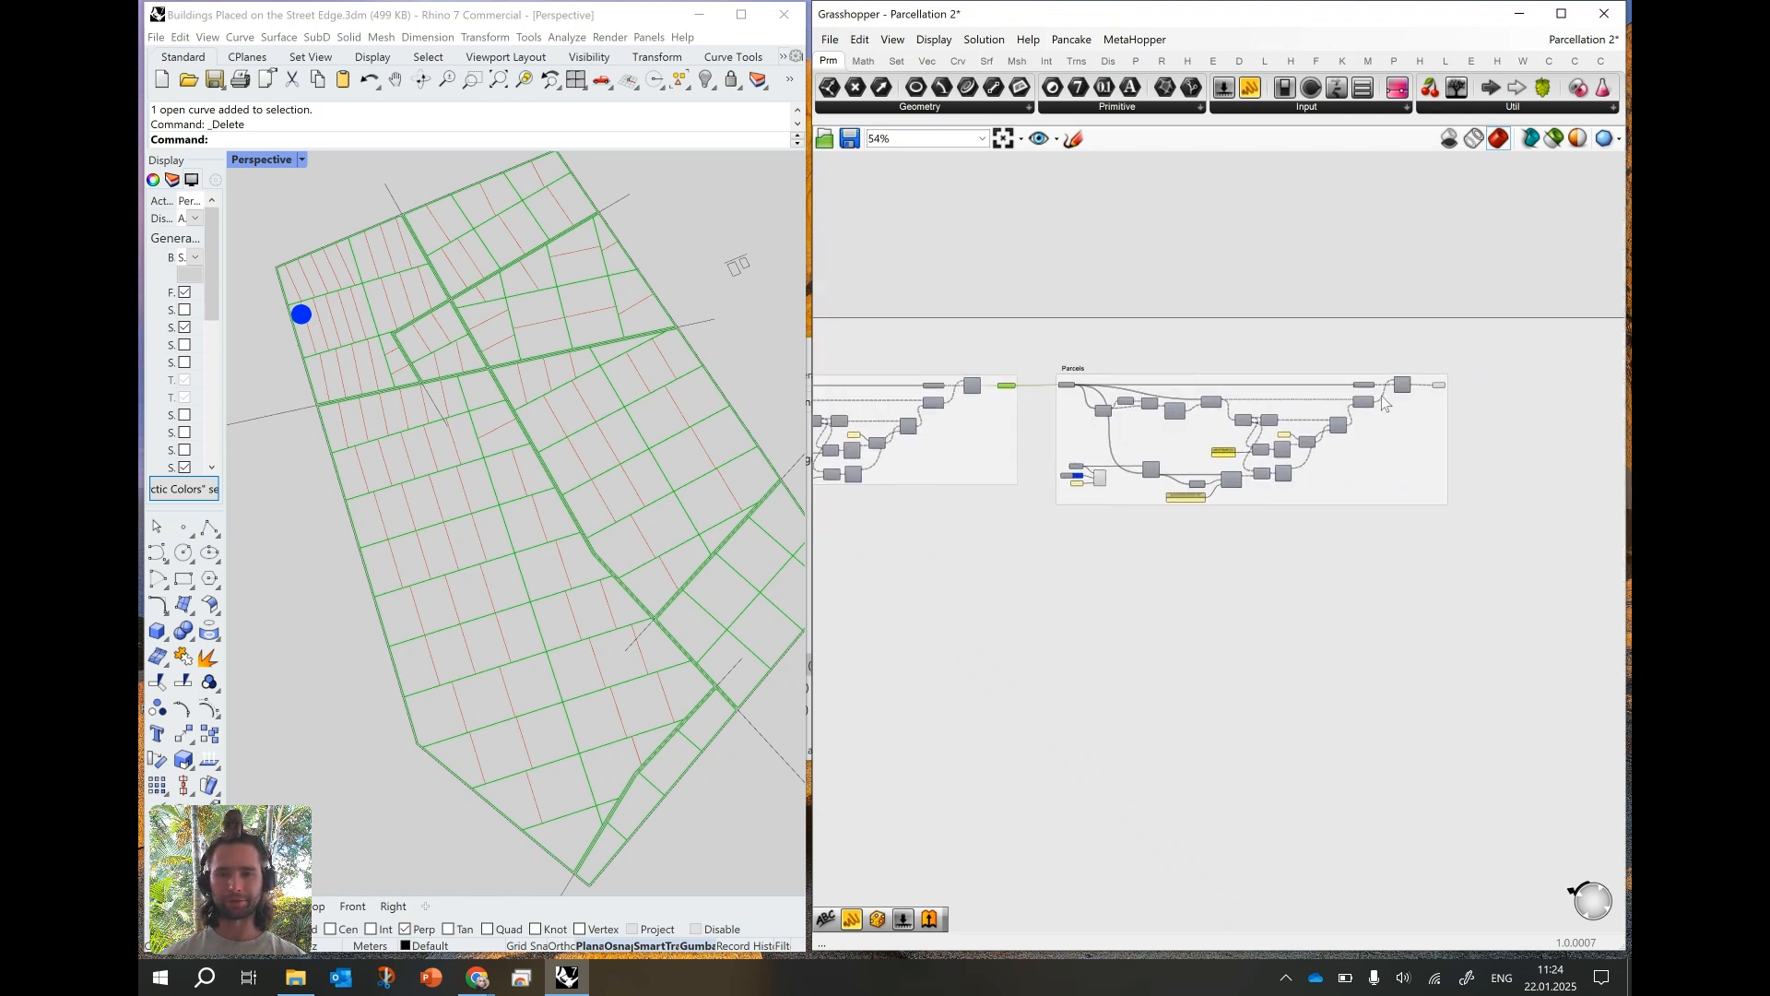
scroll(1334, 385, "up", 2)
left_click(1450, 385)
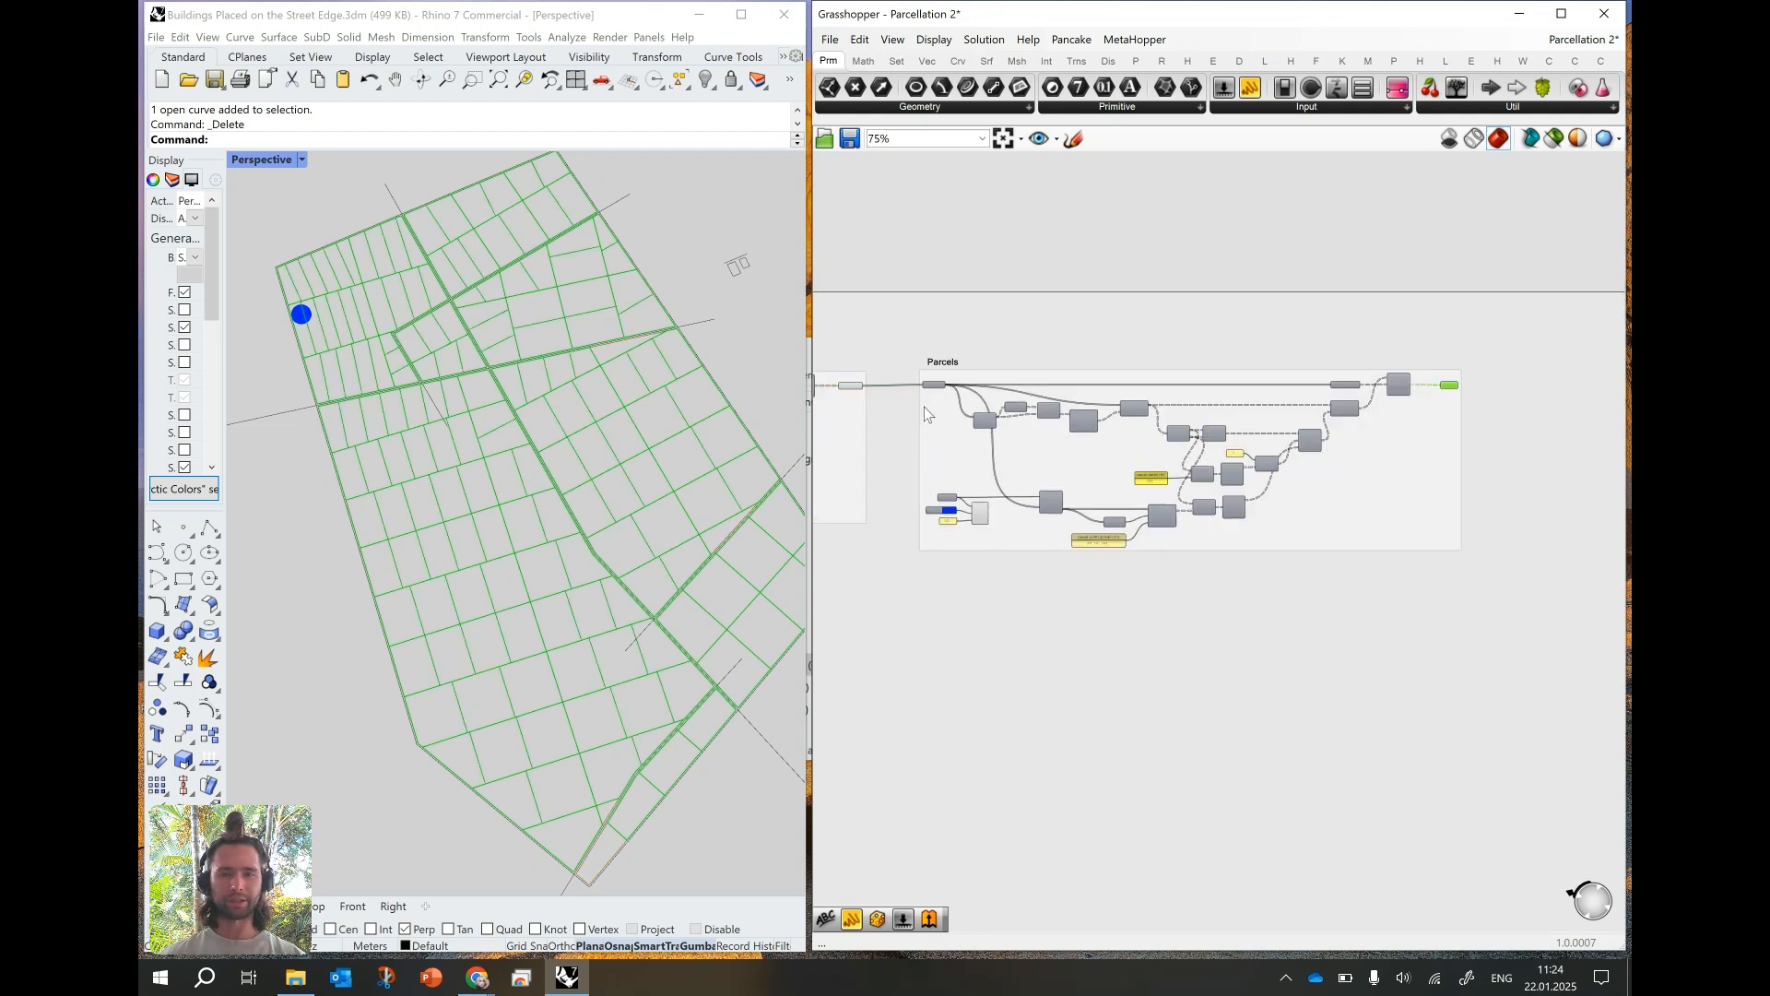
- Disable the city blocks curve parameter at the start of the Parcels group
scroll(924, 401, "up", 6)
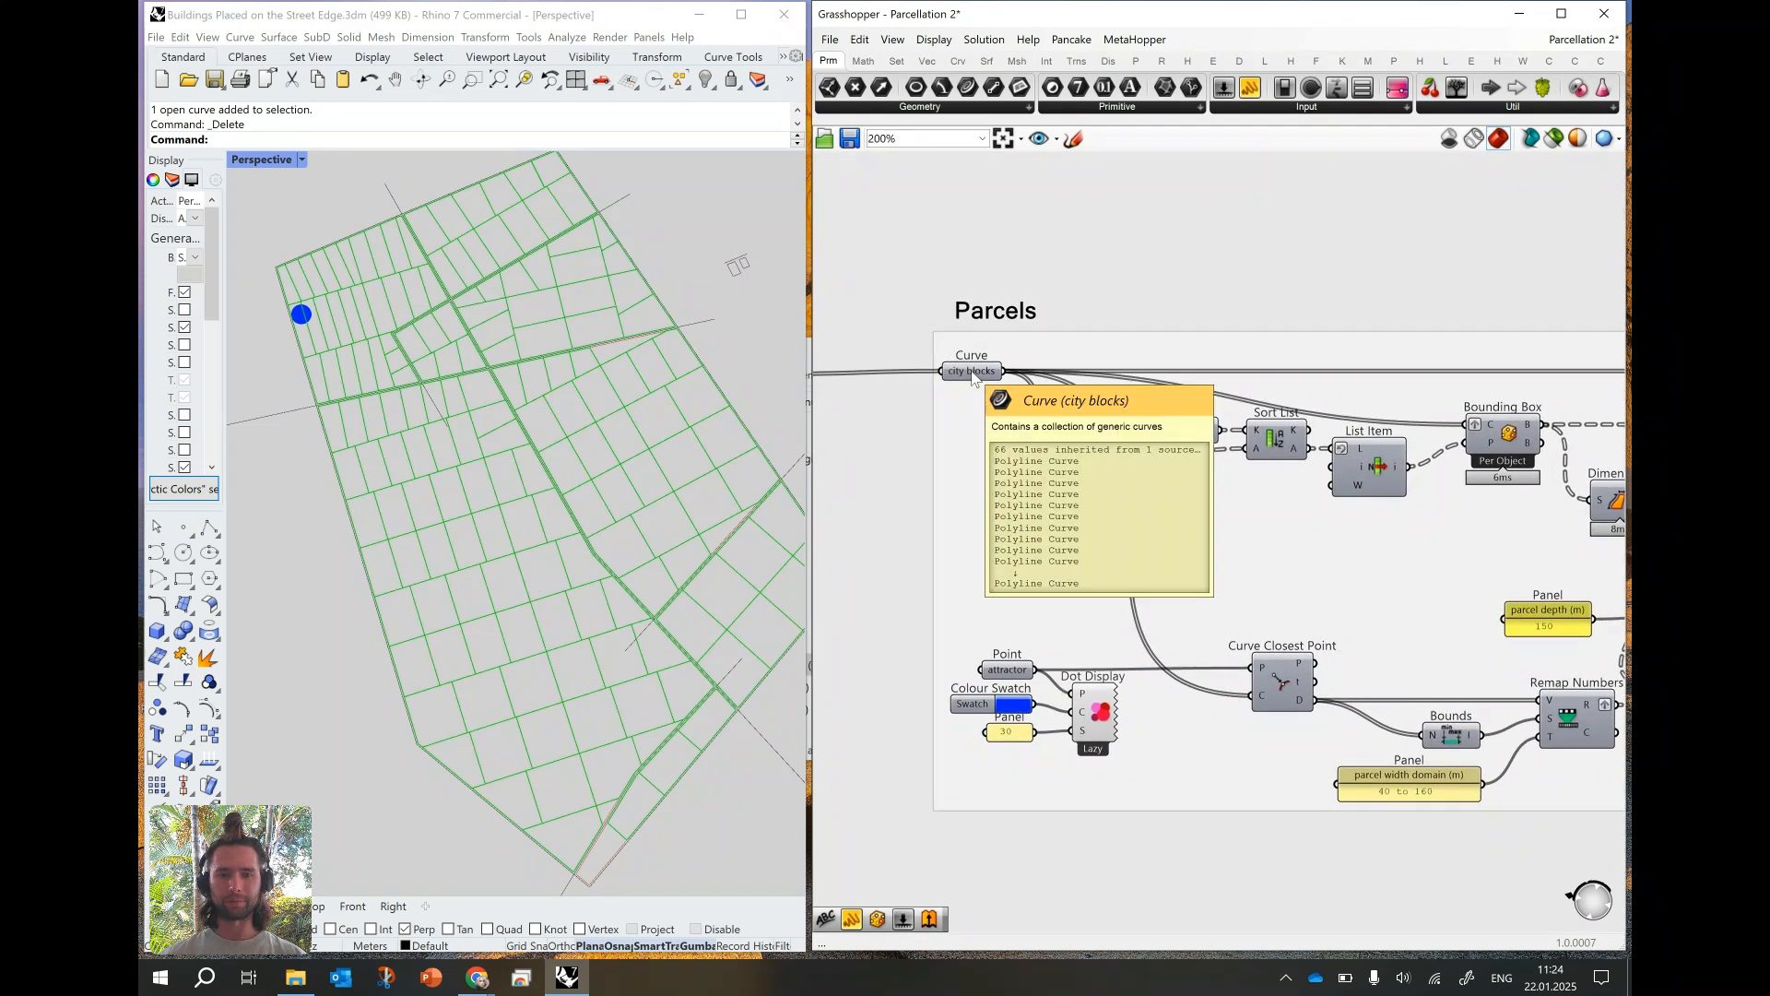
right_click(974, 376)
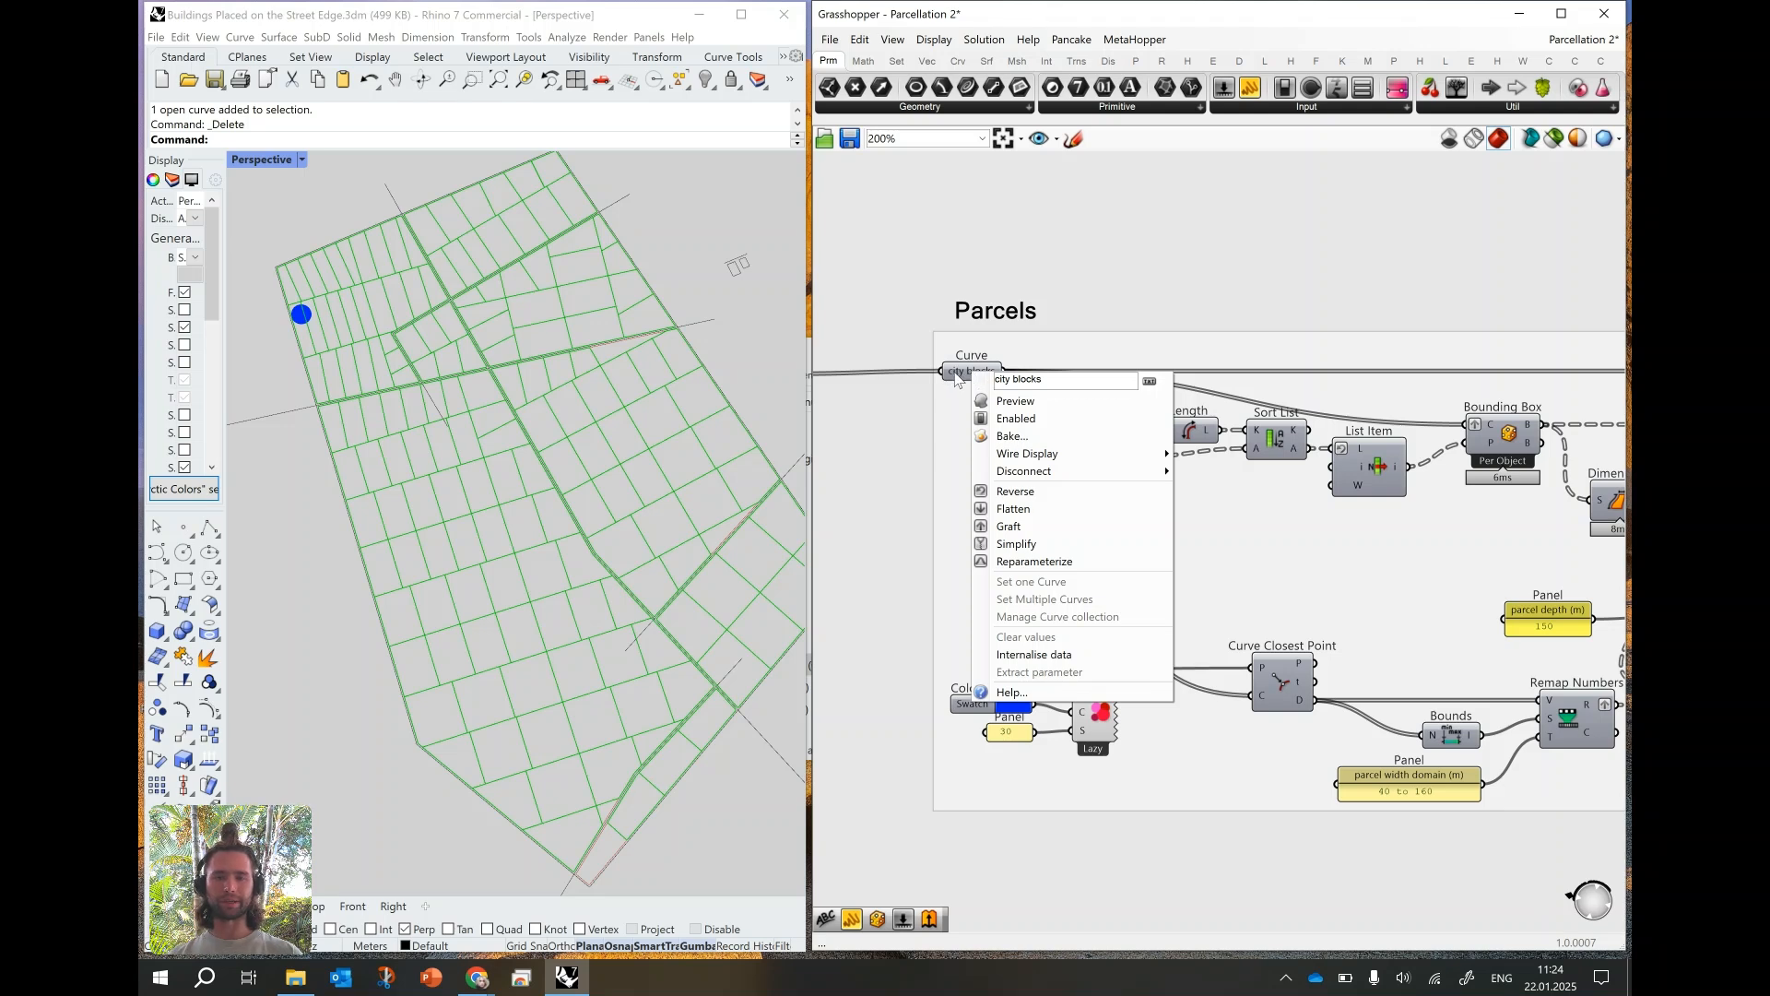
left_click(1008, 418)
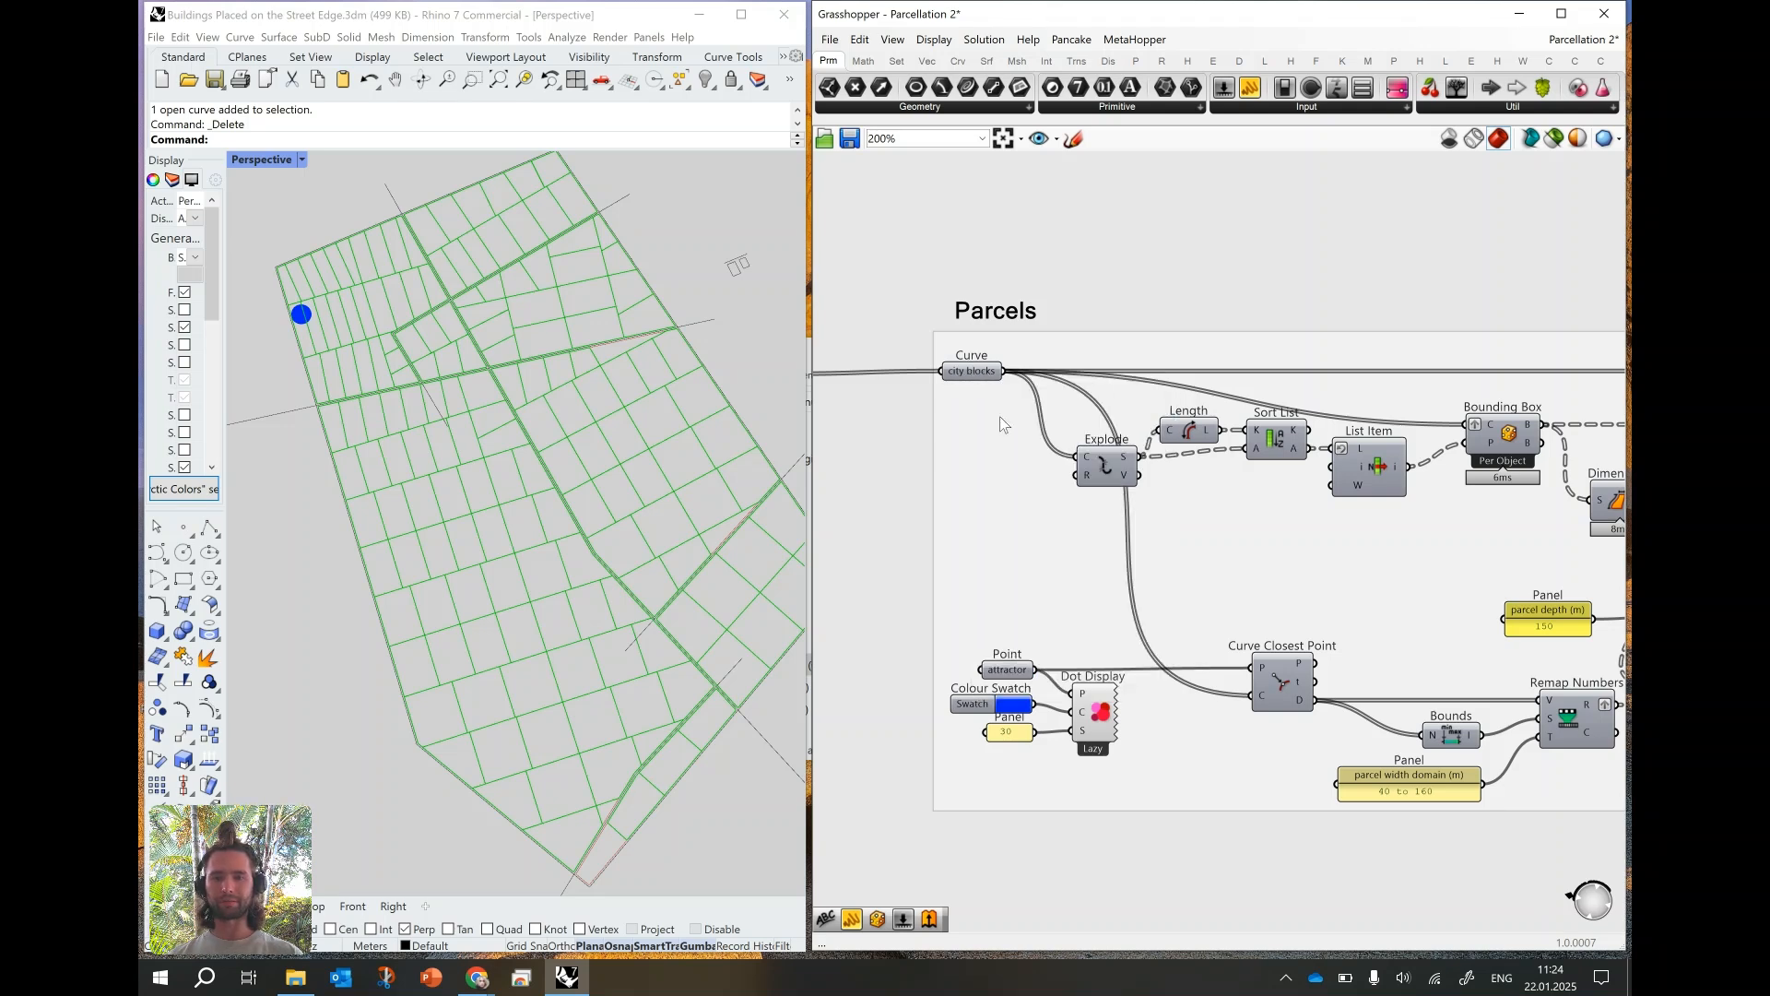
- Highlight the Minor streets group's parcels output to examine the city block division on its own
right_click_drag(915, 440, 1094, 442)
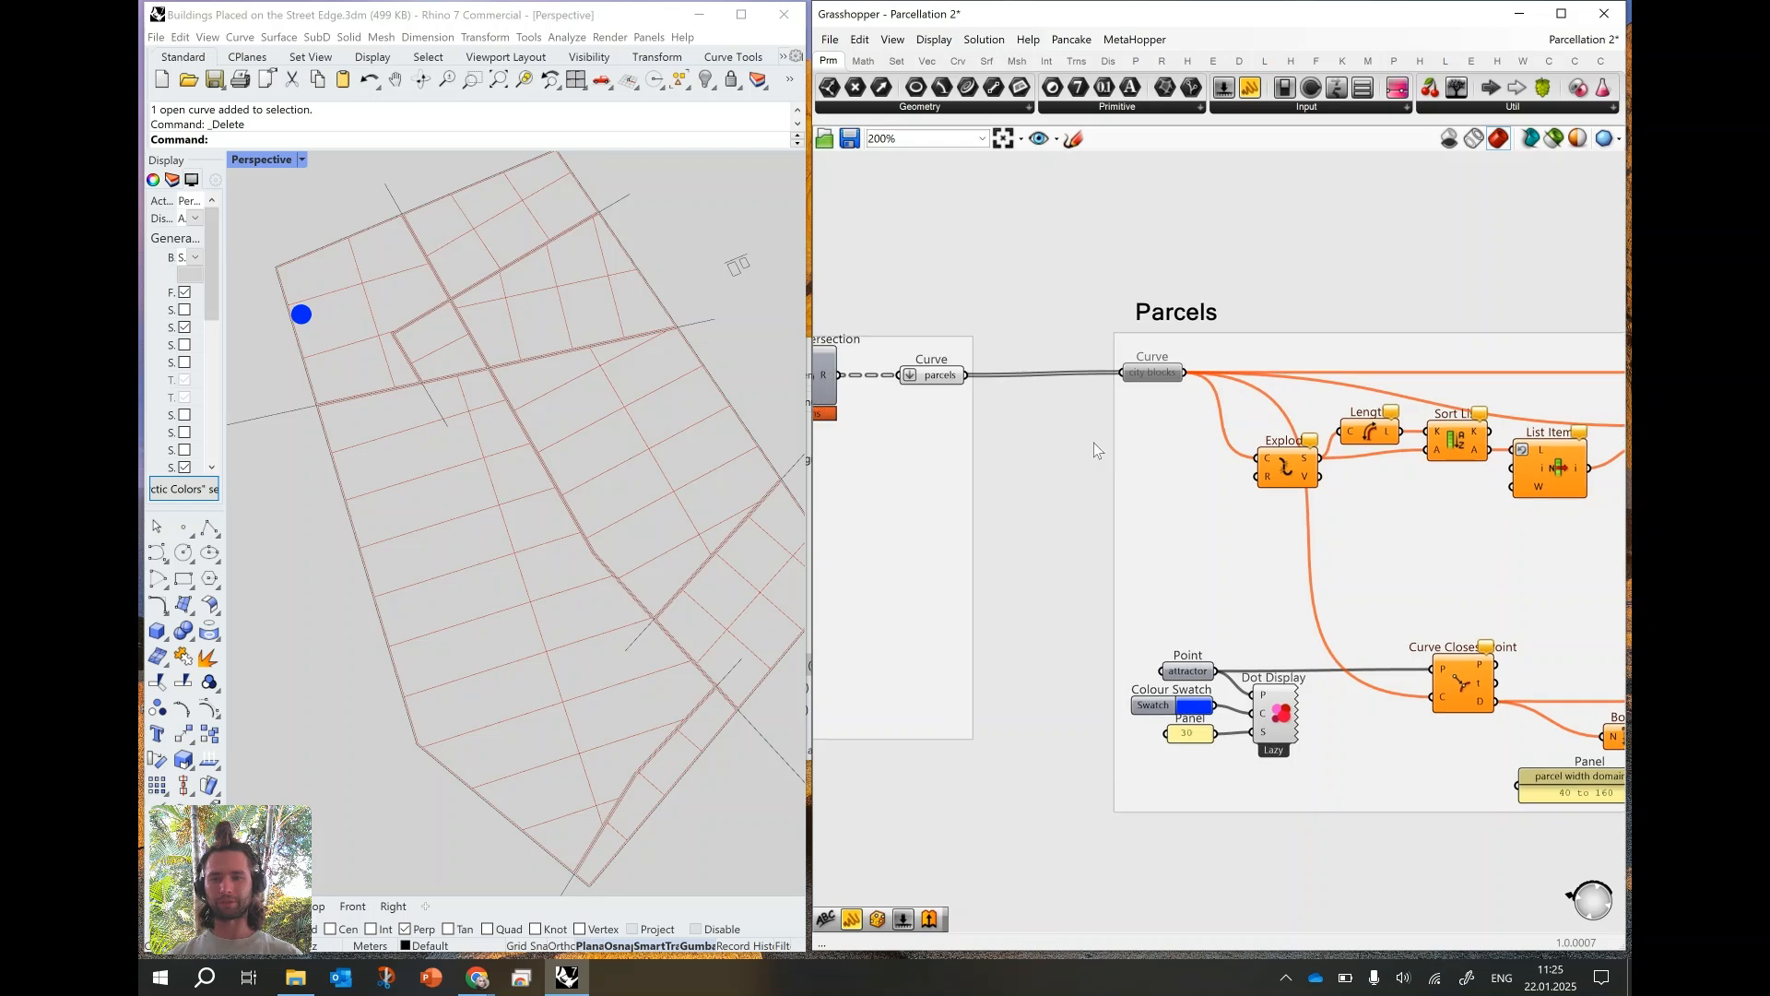
scroll(1150, 485, "down", 6)
scroll(1081, 451, "up", 4)
left_click(1064, 445)
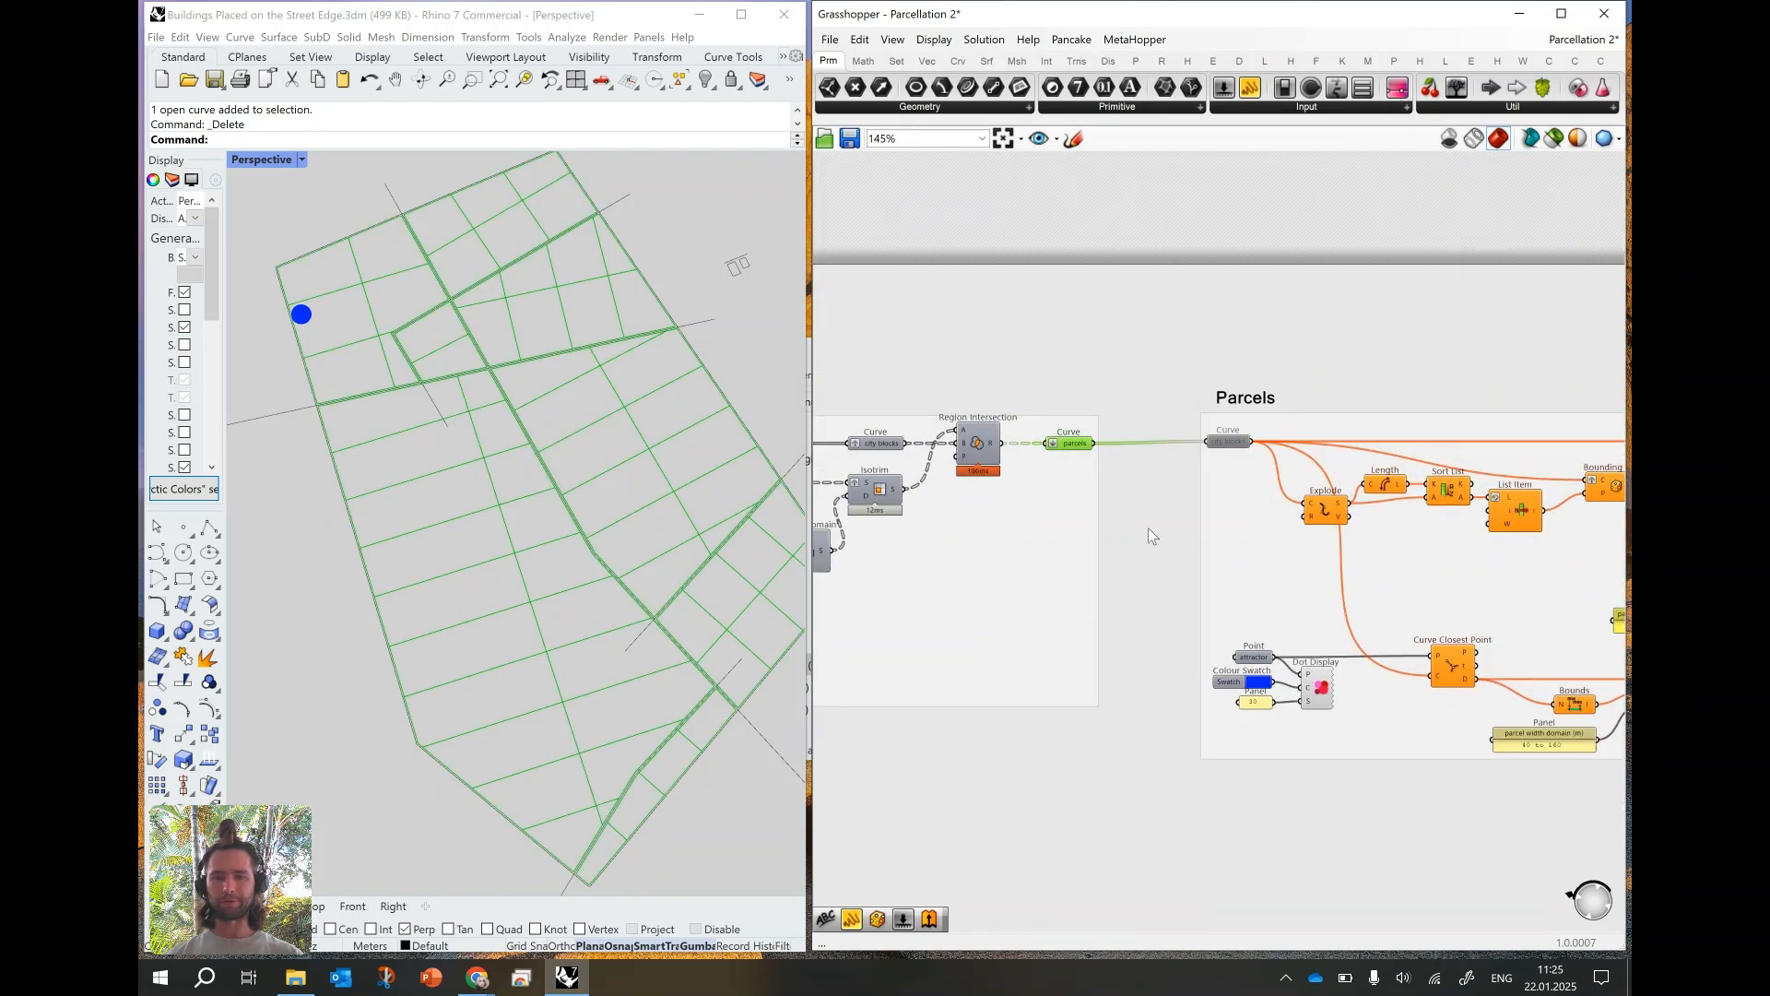
- Delete the Minimum component and its value panel in the Minor streets group, wiring the upper Round directly into Divide Domain²'s U input
right_click_drag(1132, 528, 1498, 476)
right_click_drag(1210, 505, 1304, 501)
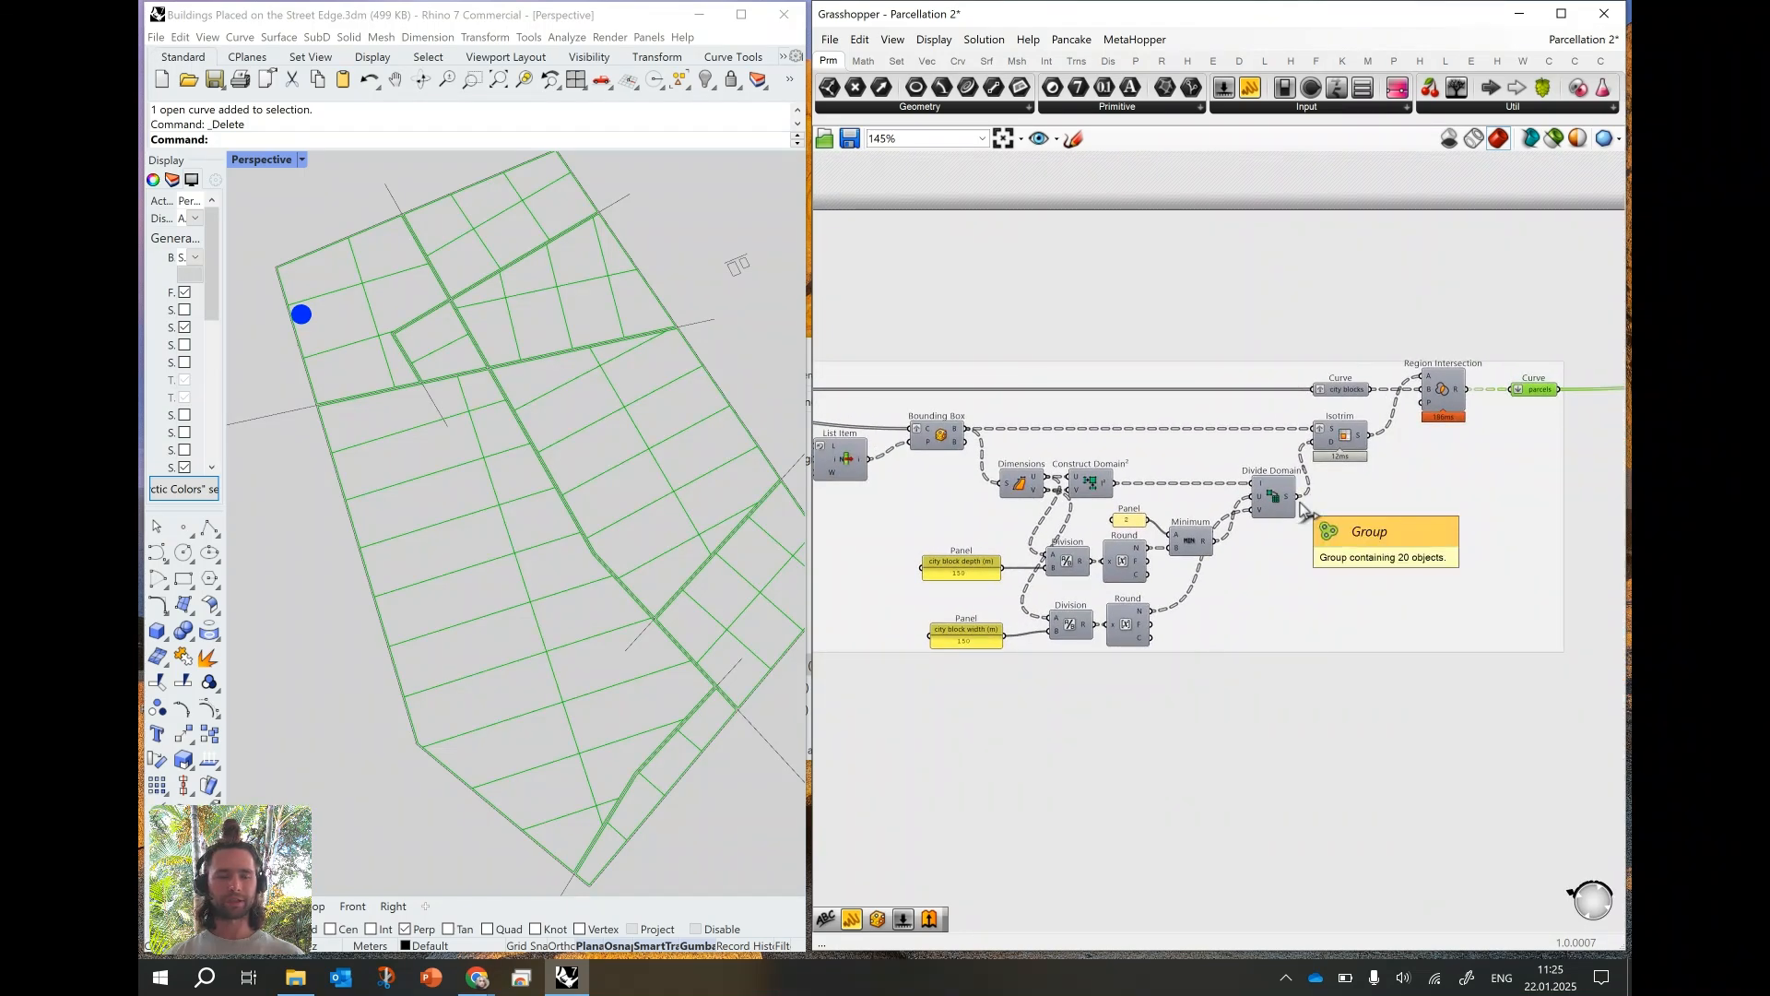
scroll(1303, 507, "down", 2)
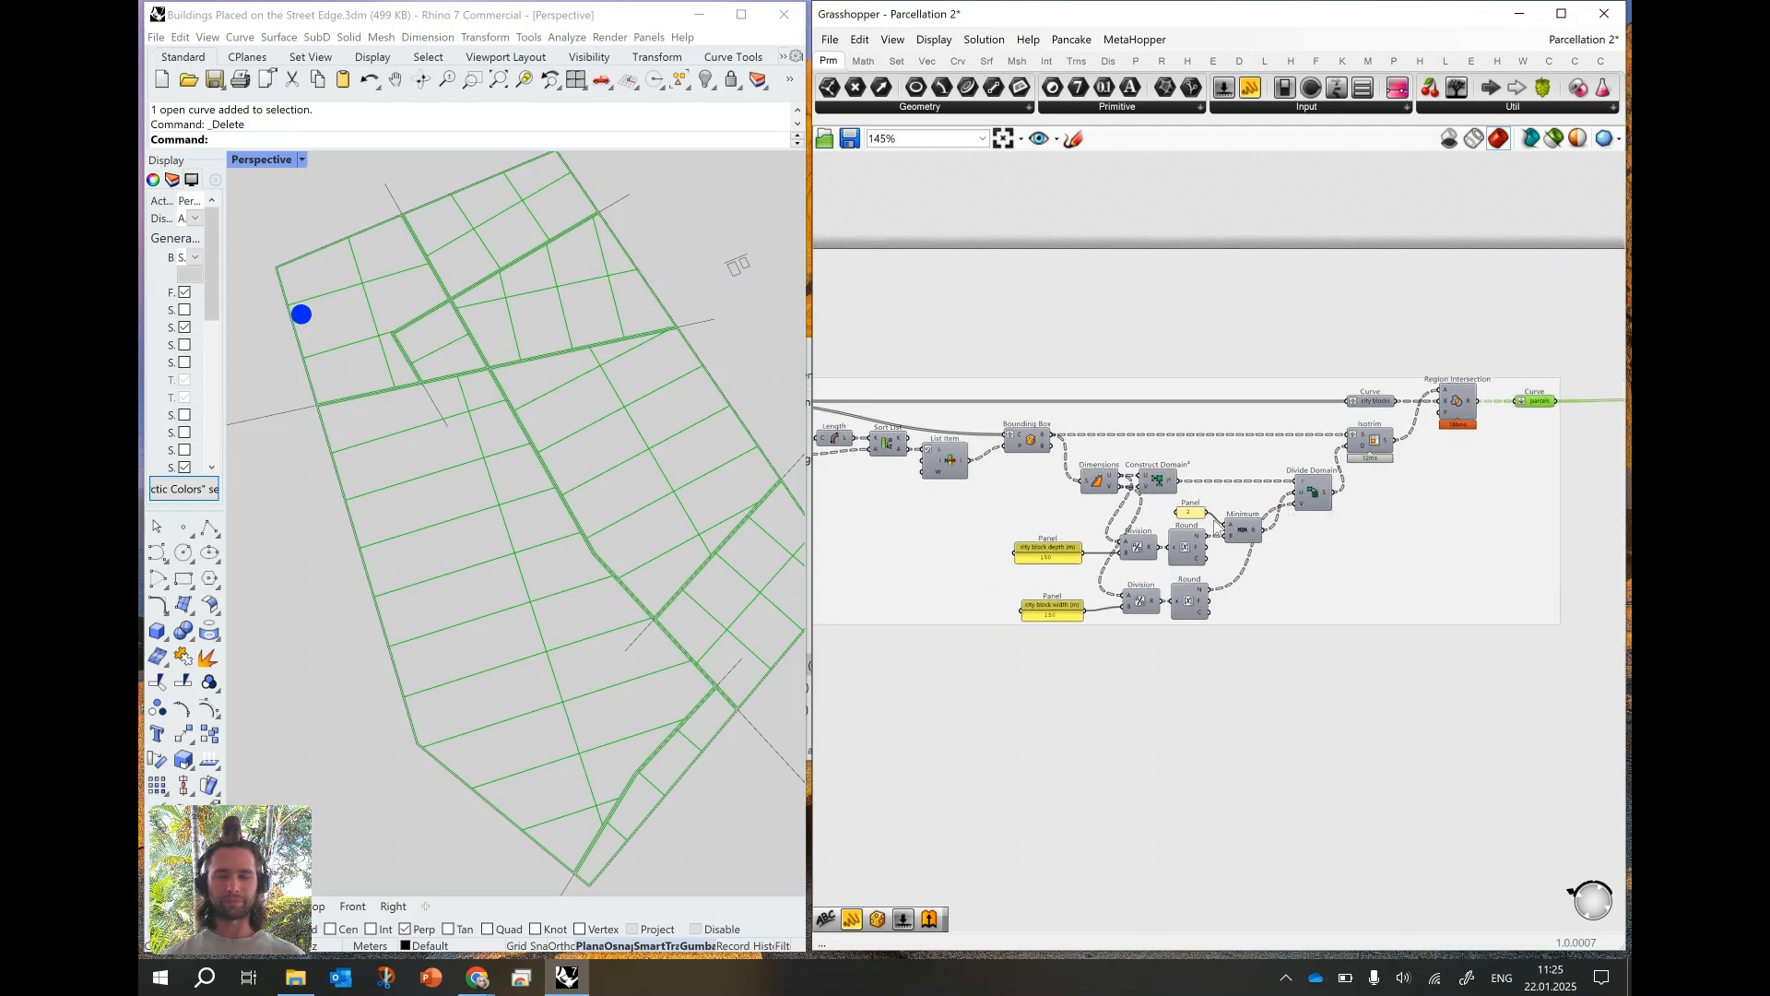
scroll(1208, 521, "up", 2)
left_click(1183, 512)
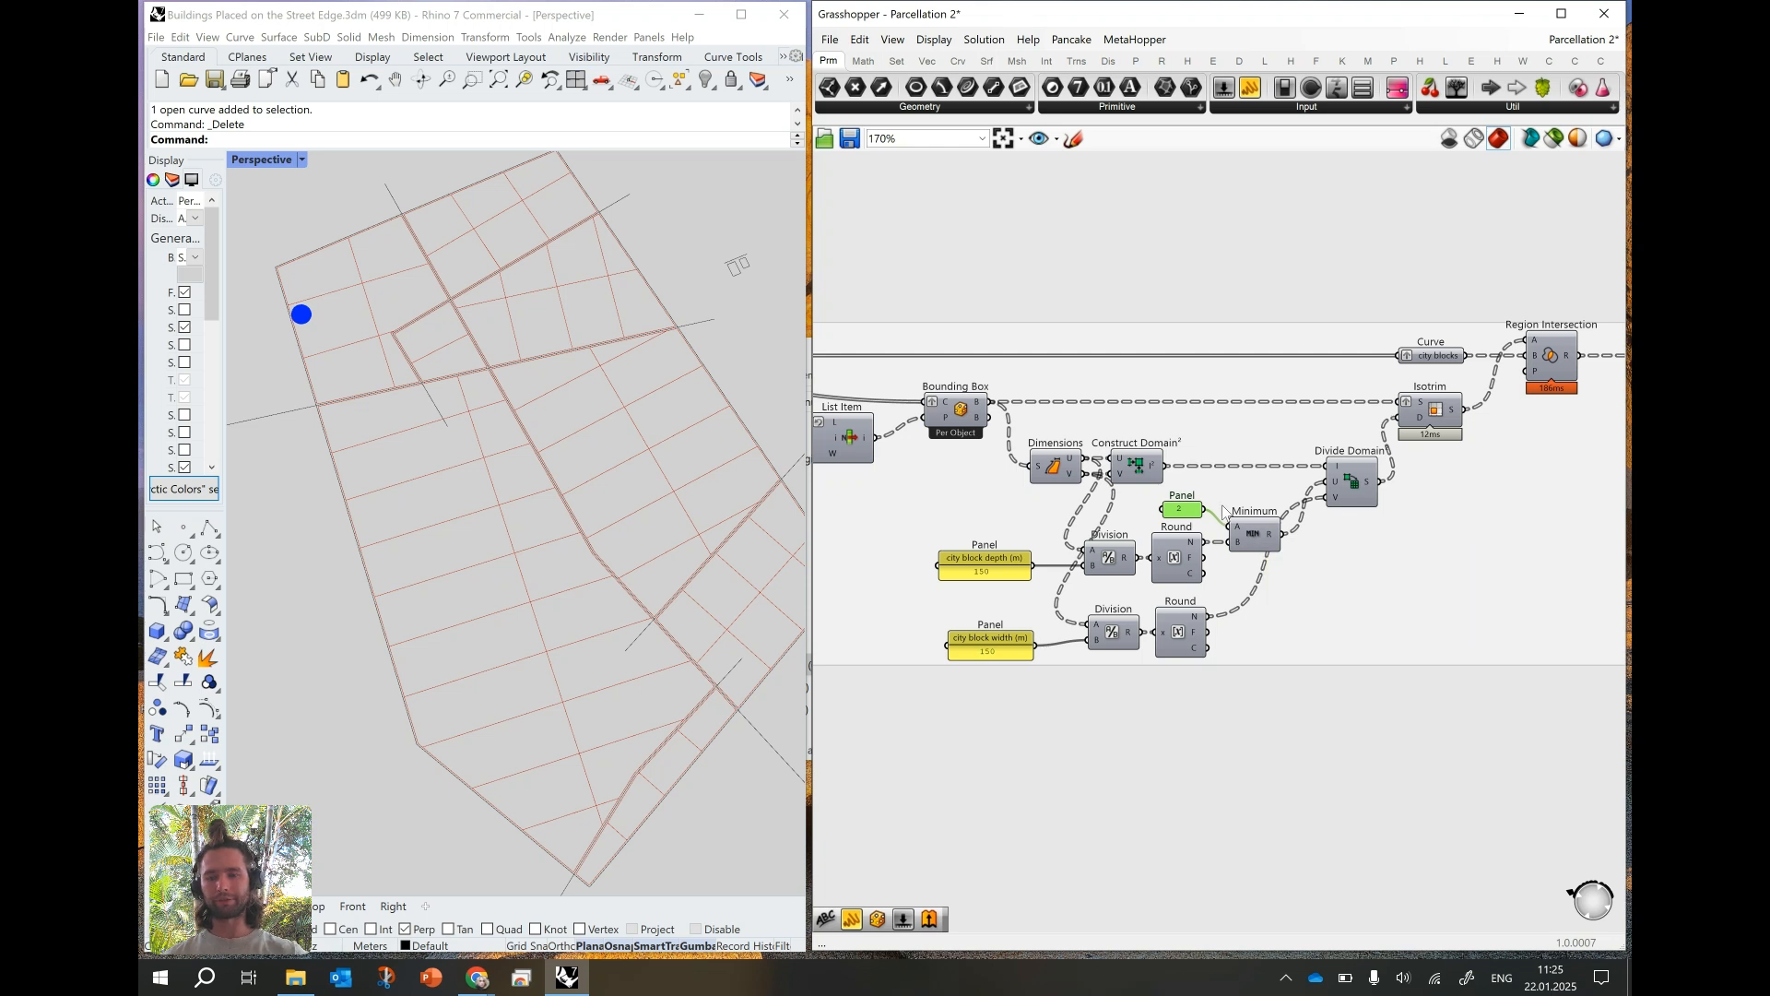
key("Delete")
left_click_drag(1240, 530, 1327, 482)
key("Delete")
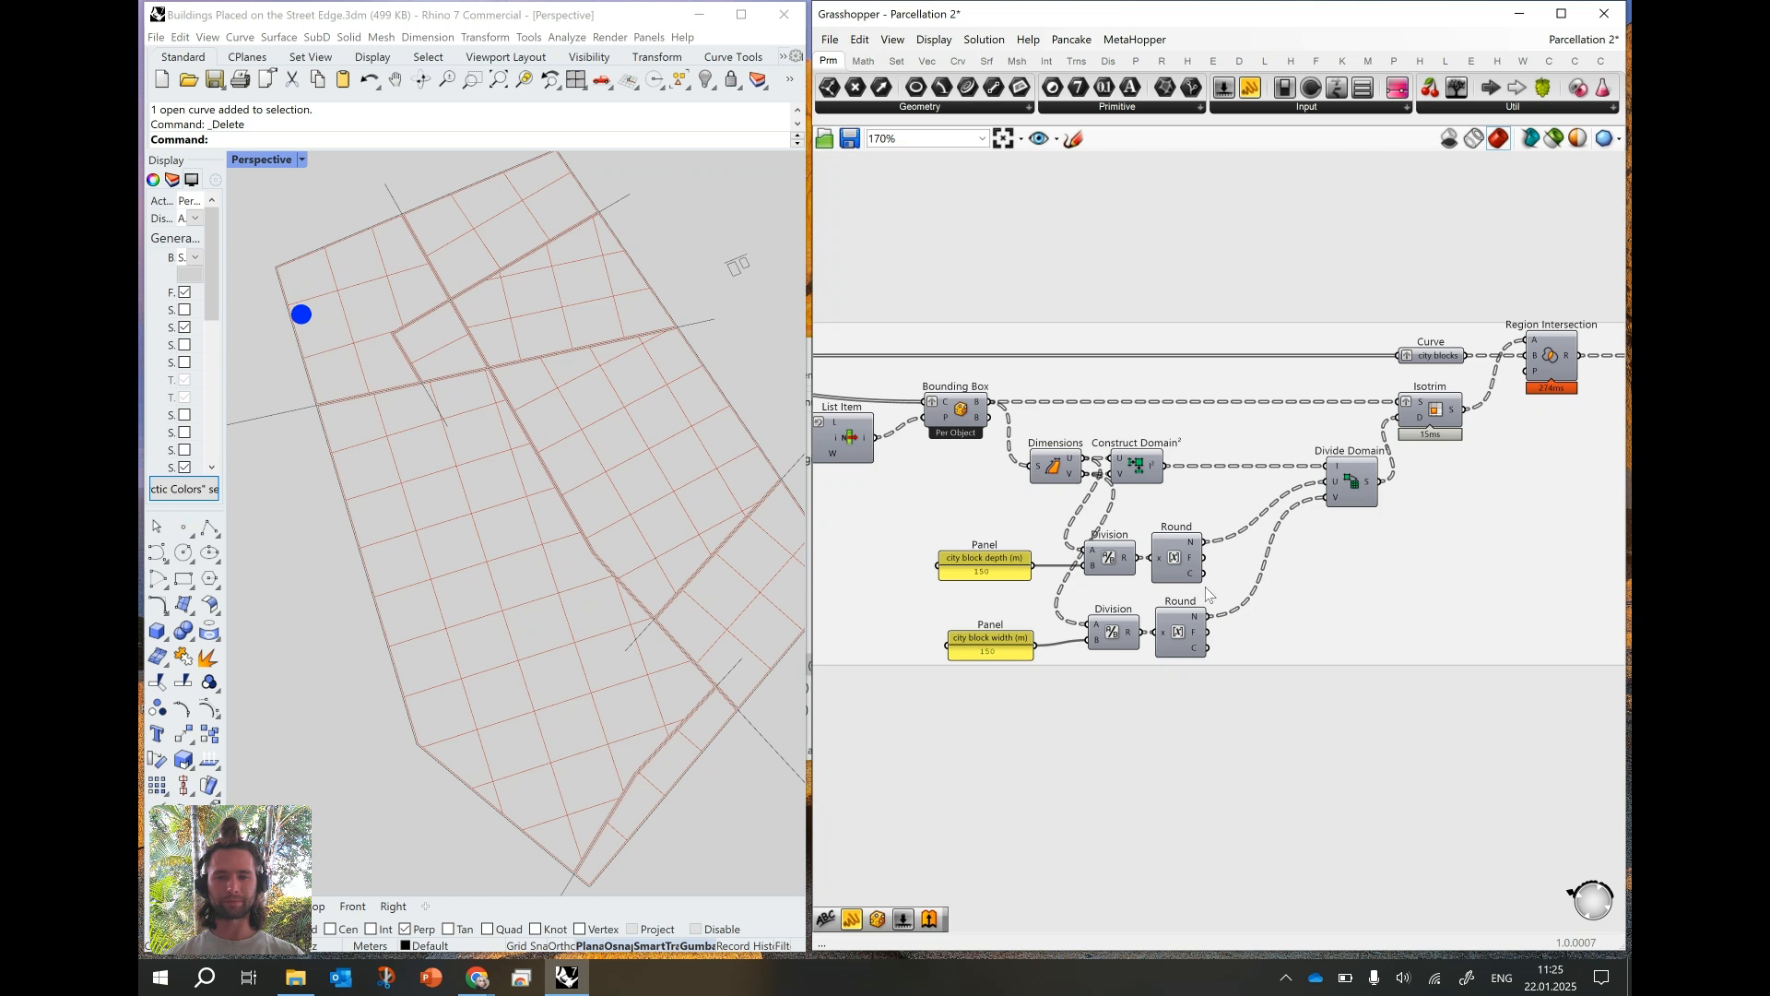
- Set the city block depth panel in the Minor streets group to 200
right_click_drag(576, 551, 540, 557)
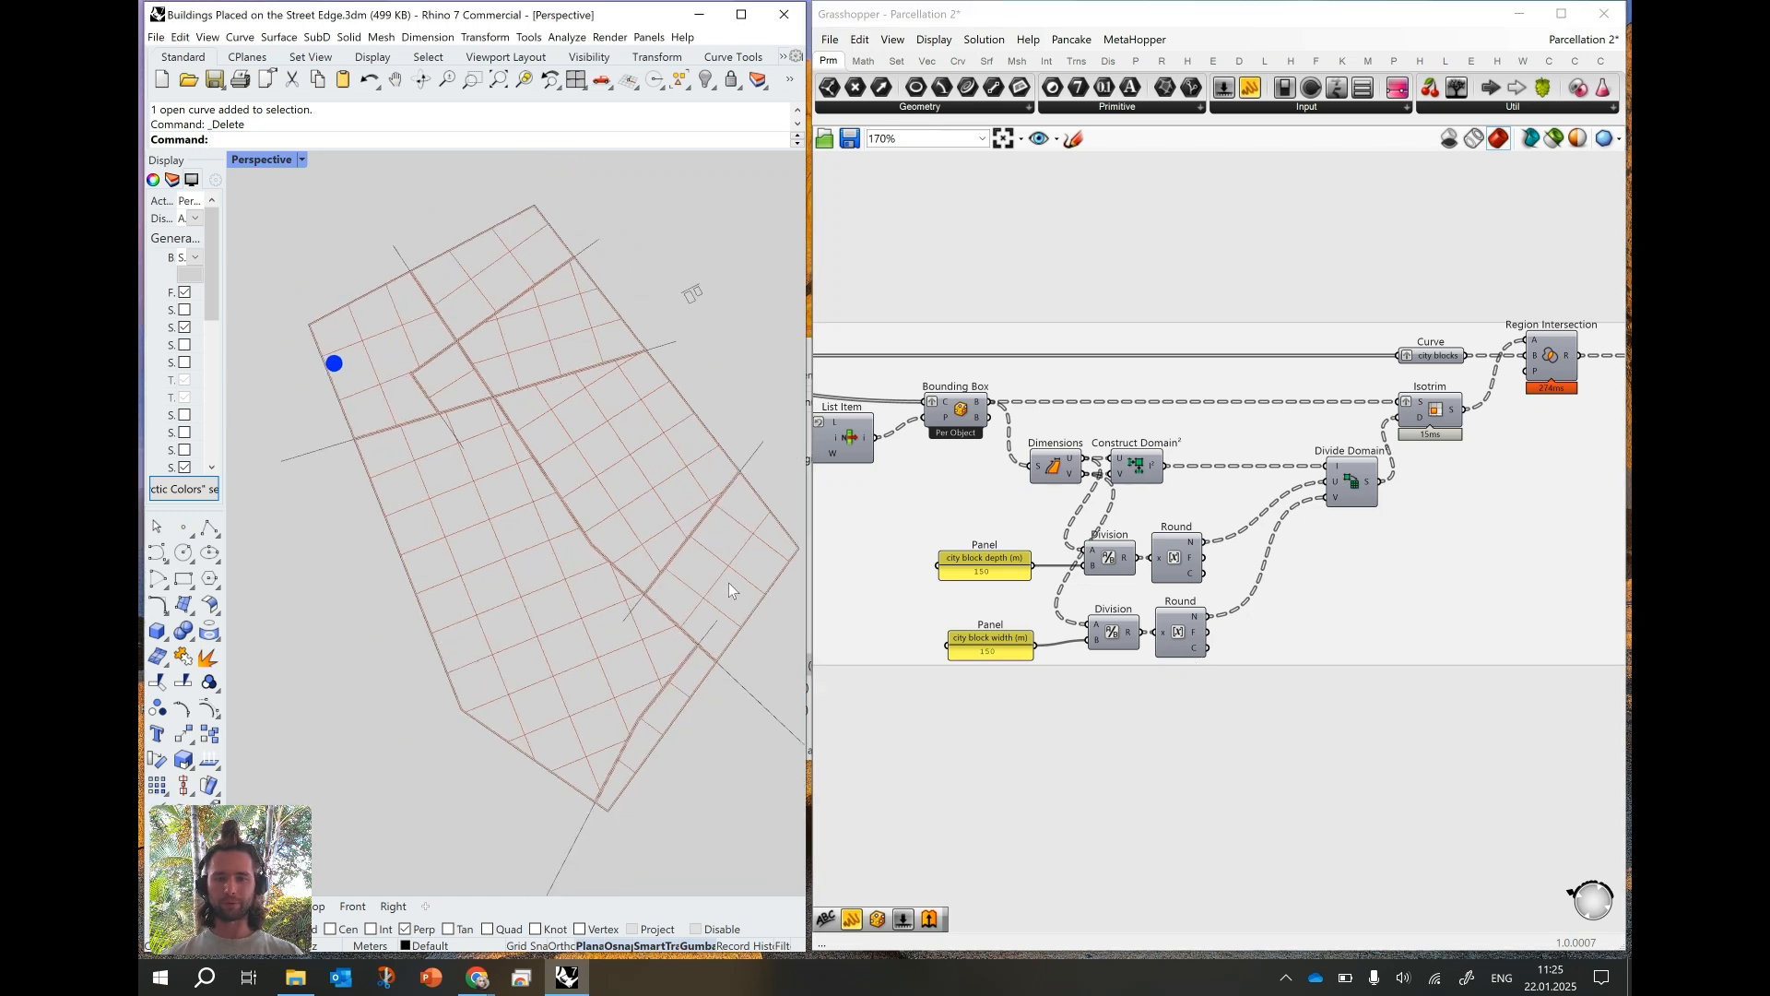
left_click(997, 572)
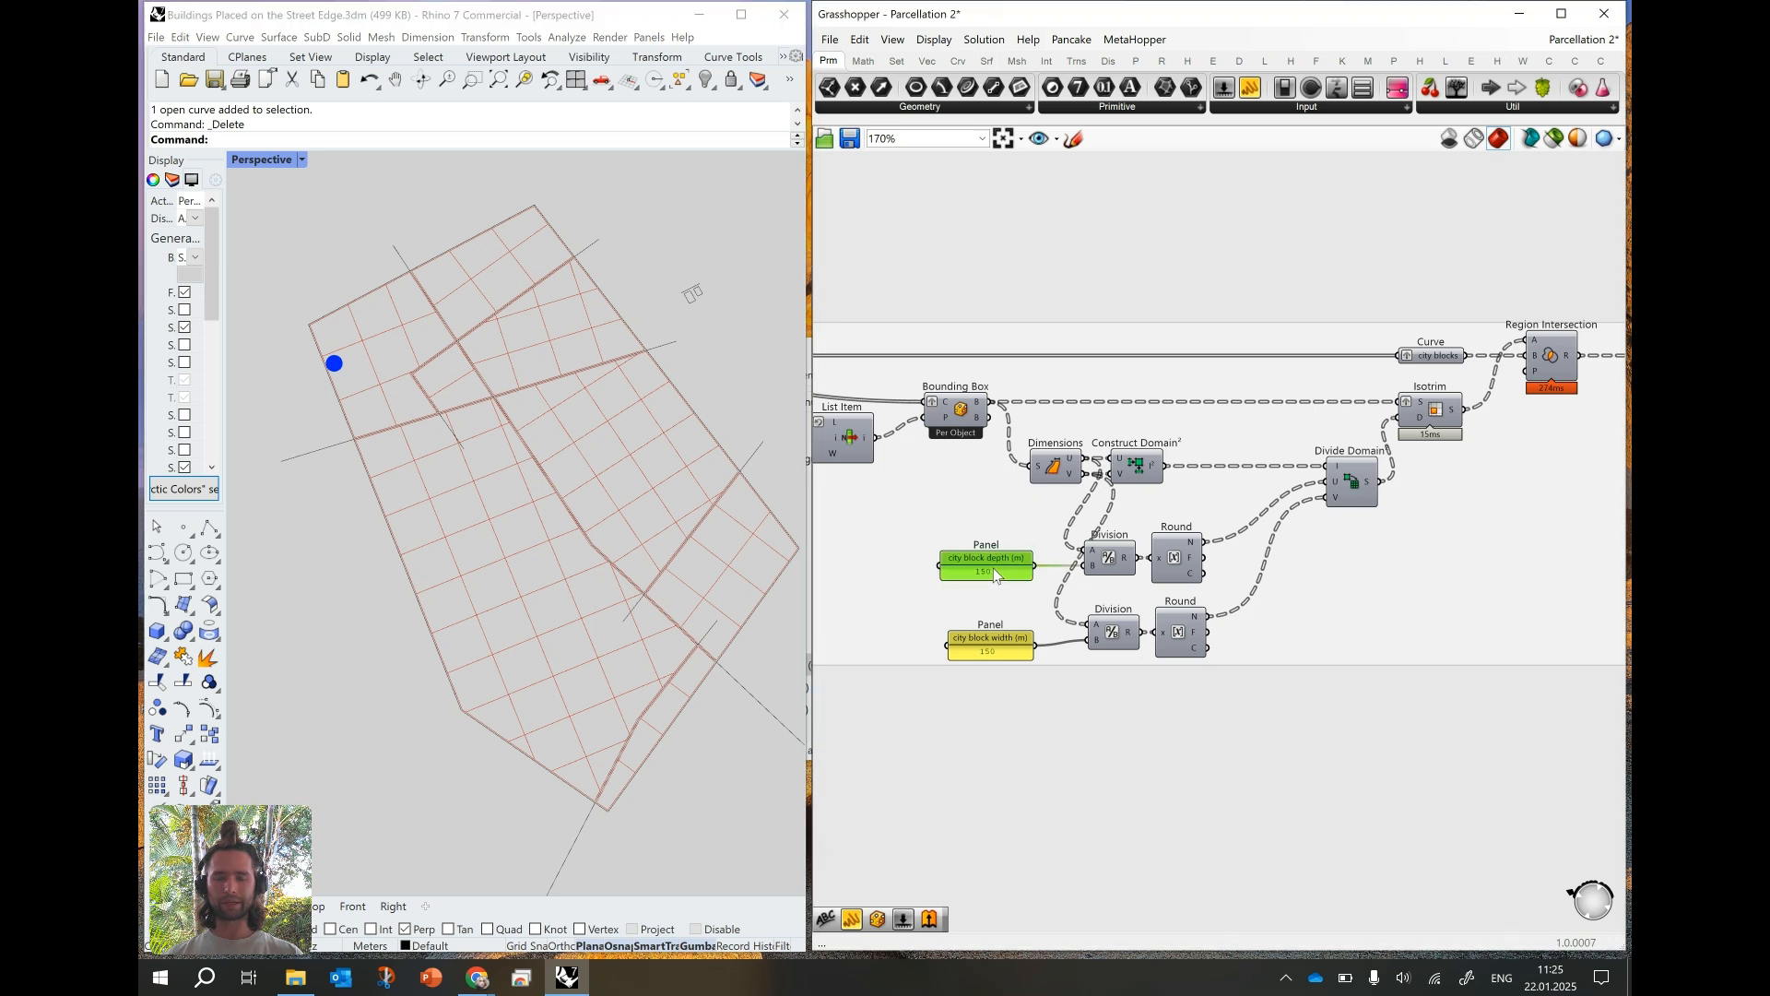
scroll(986, 572, "up", 1)
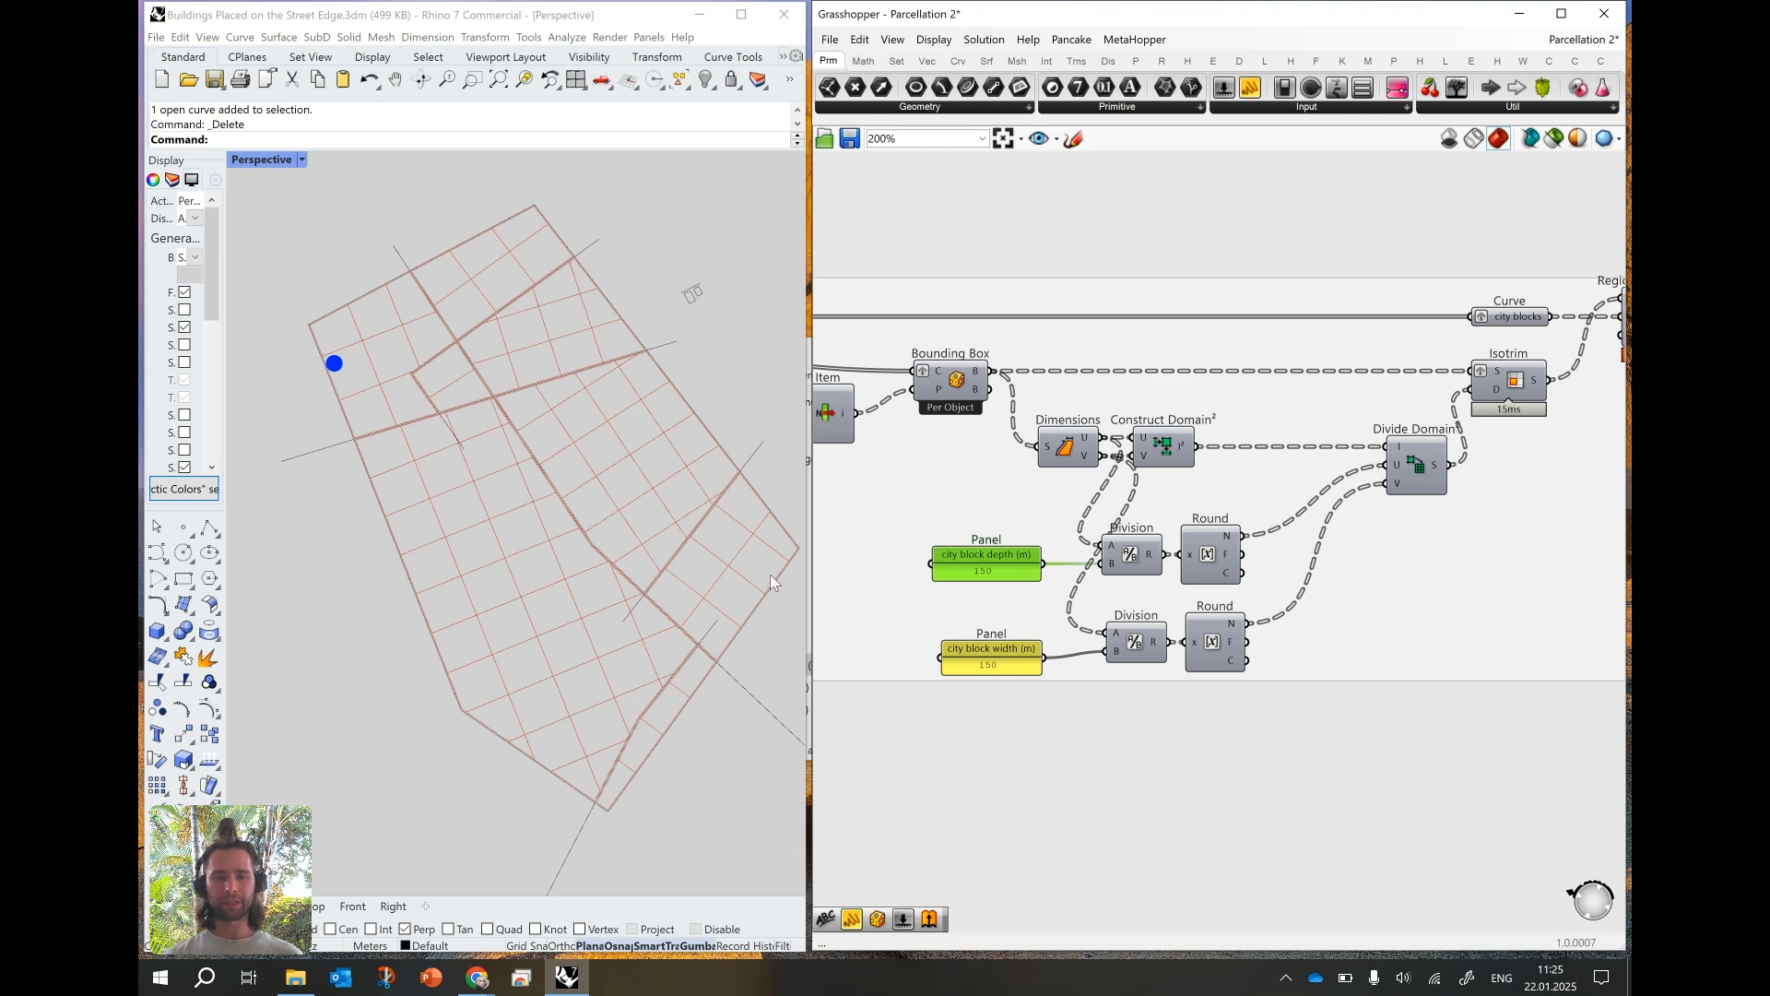
double_click(960, 565)
type("2")
key("BackSpace")
type("150")
left_click(1021, 712)
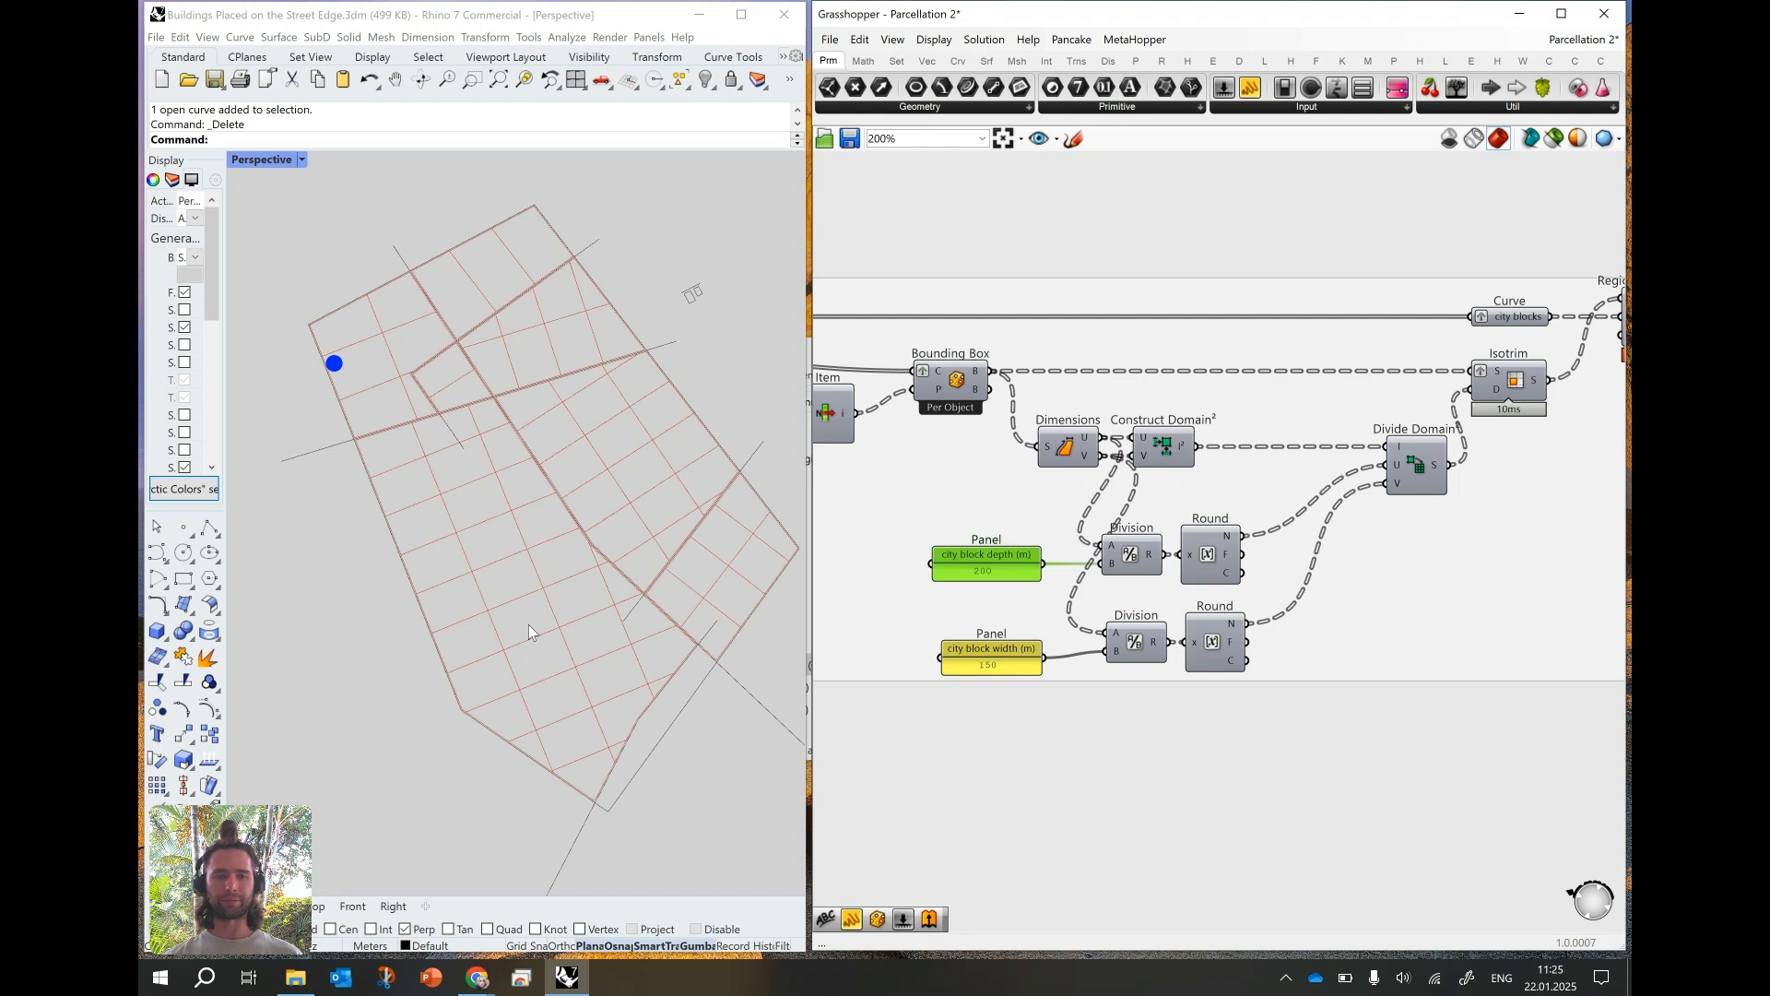
- Set the city block width panel in the Minor streets group to 400
double_click(1017, 672)
type("400")
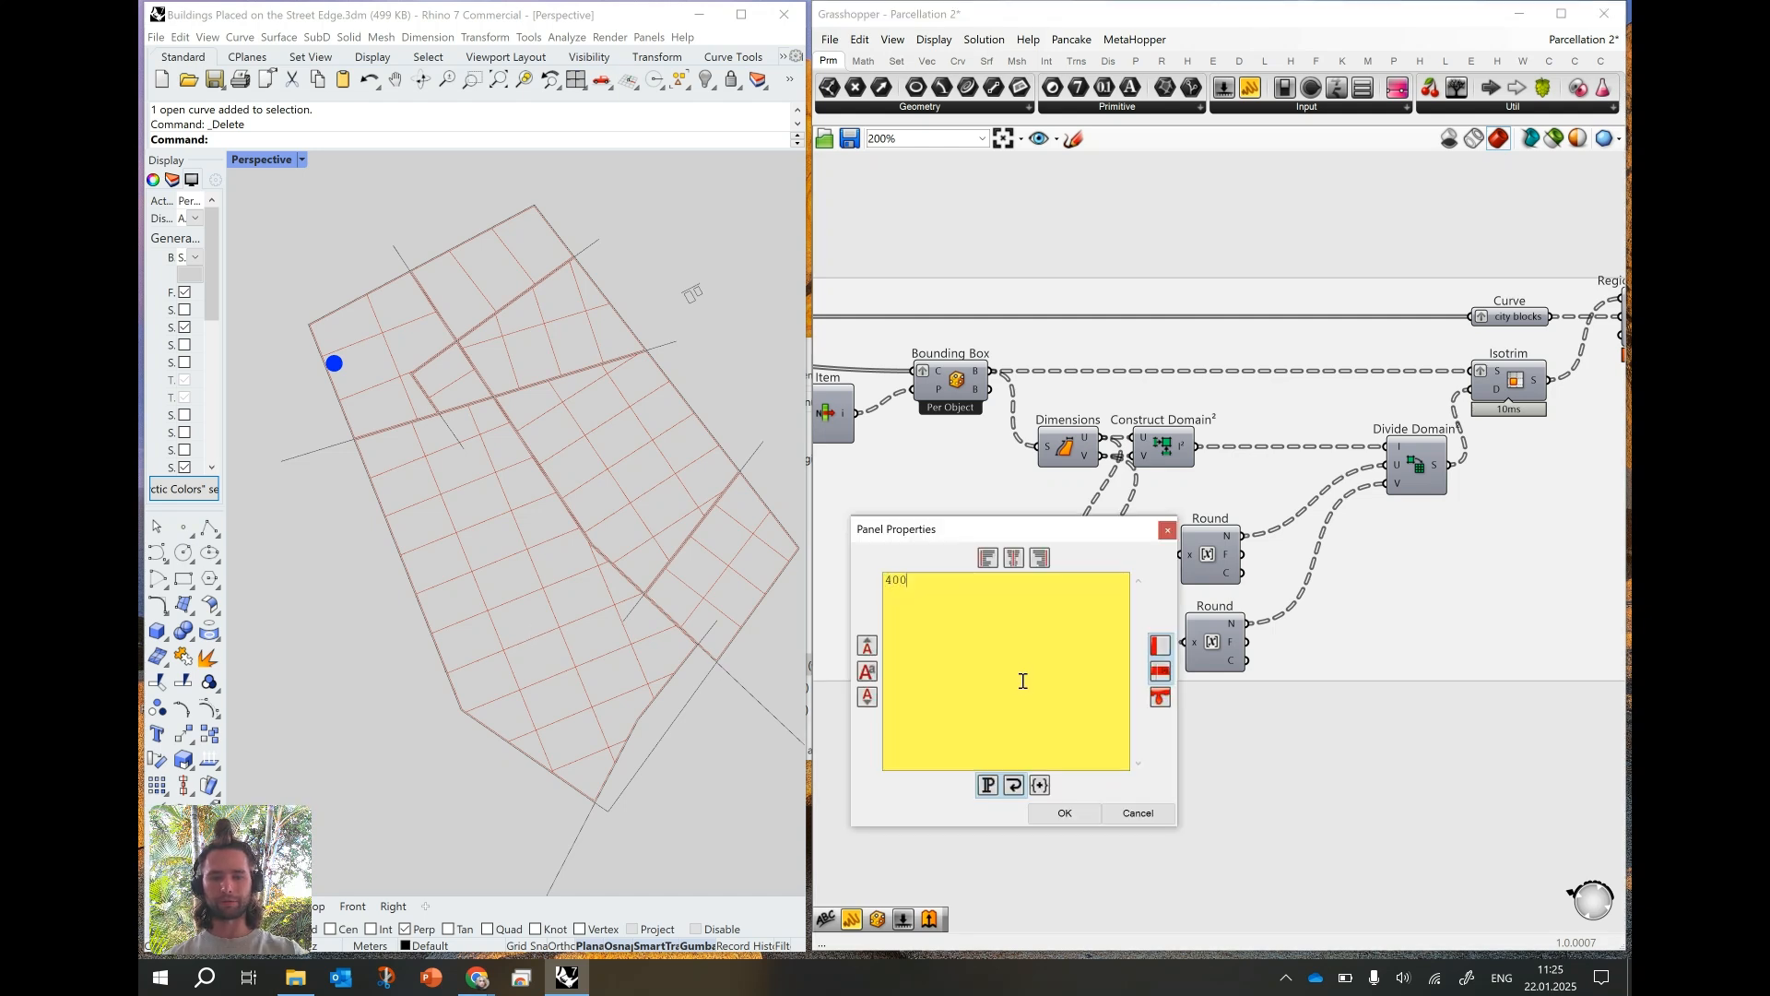
left_click(1072, 812)
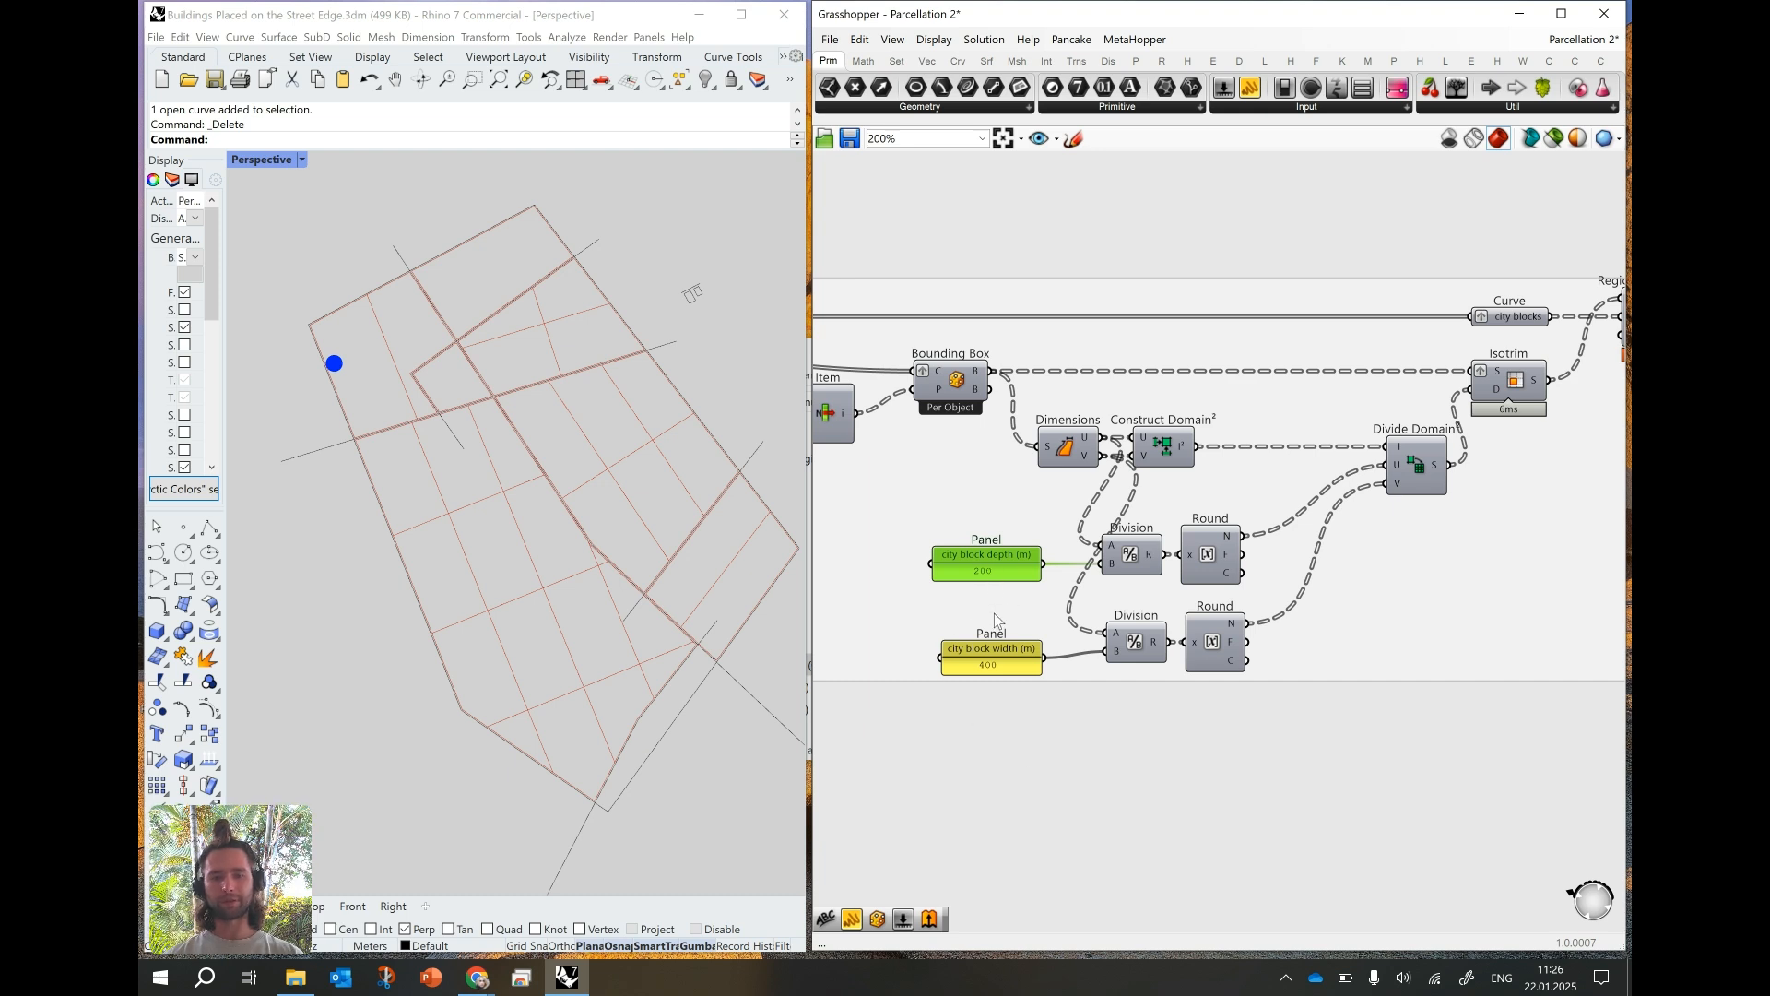
- Select the cross street in the southeast of the site and move its inner endpoint closer to the main diagonal street
left_click(532, 563)
right_click_drag(532, 563, 568, 553)
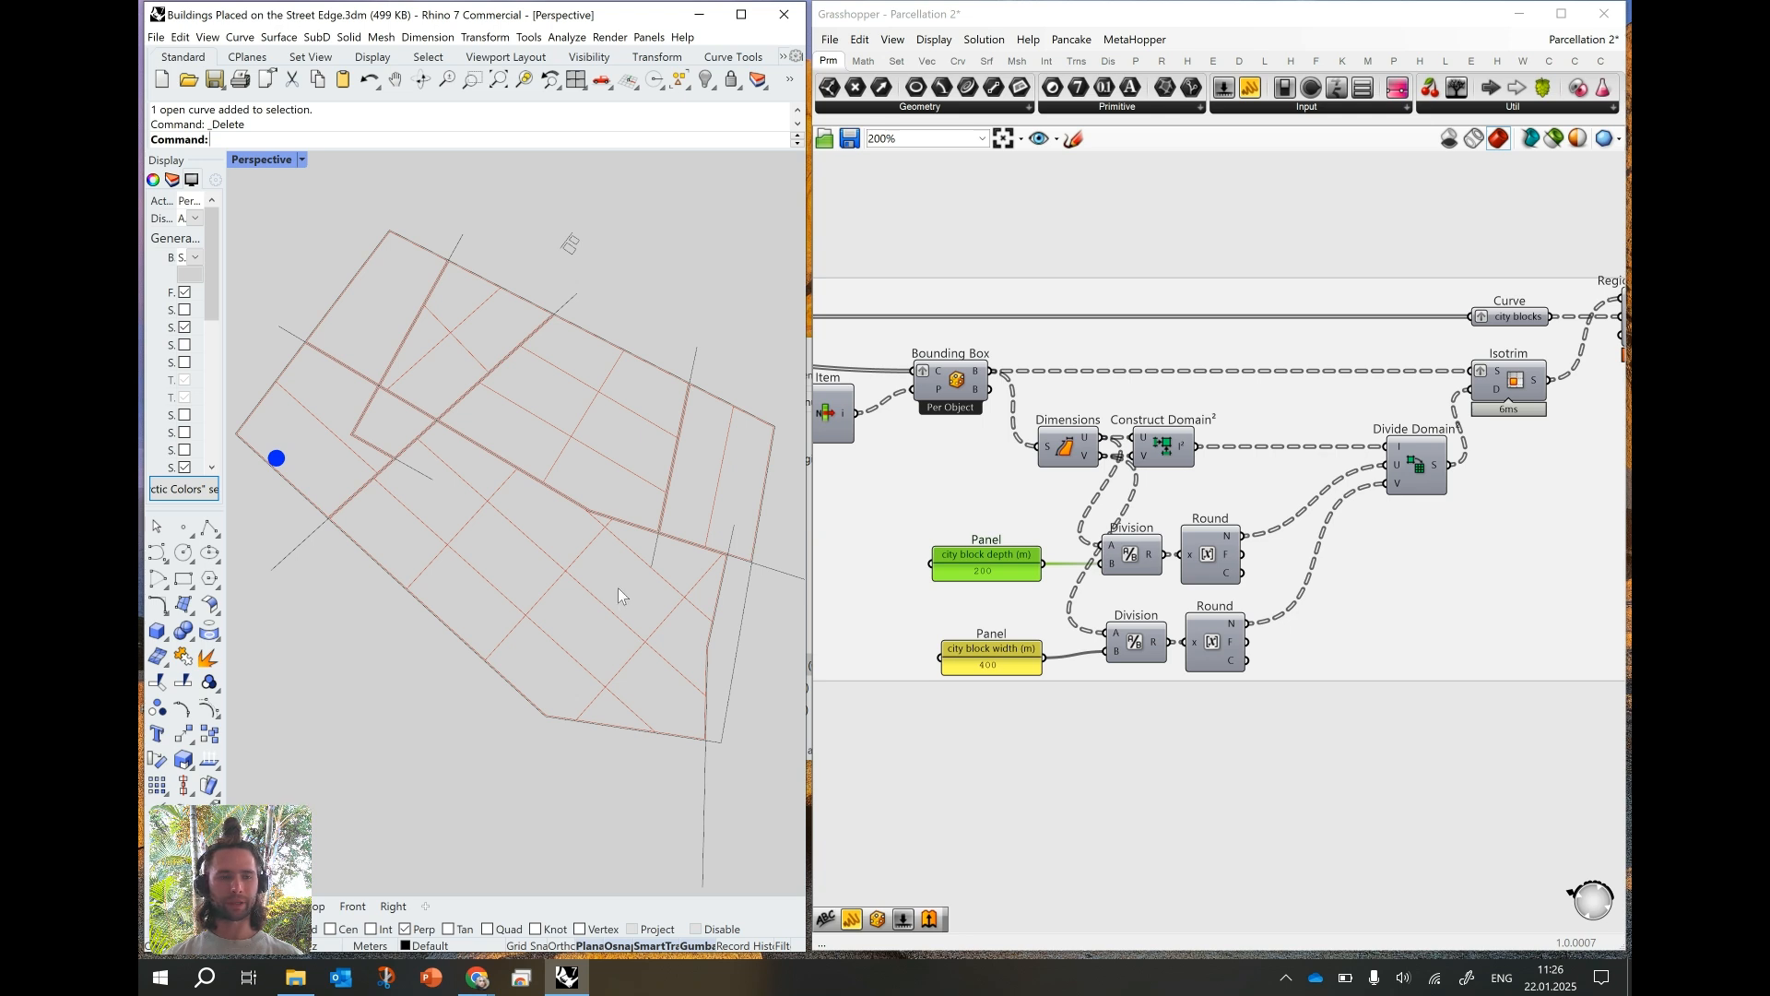
right_click_drag(618, 591, 544, 590)
left_click(661, 618)
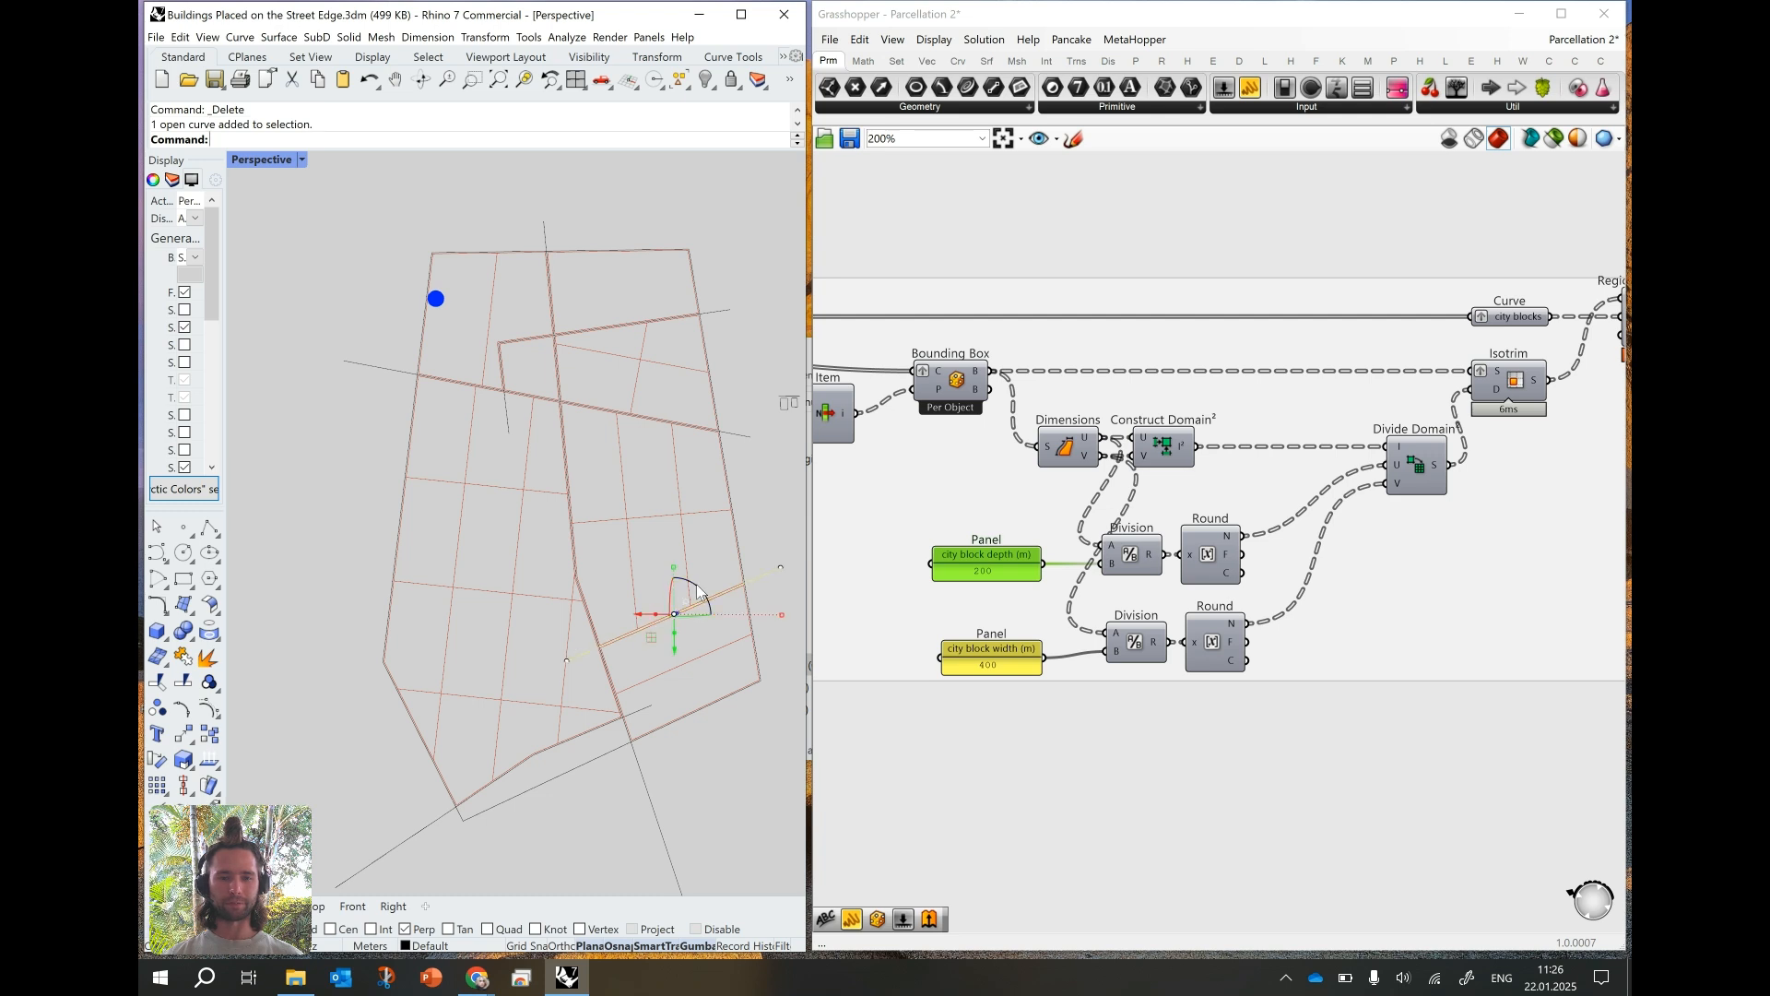
right_click_drag(688, 600, 679, 555)
scroll(682, 544, "up", 2)
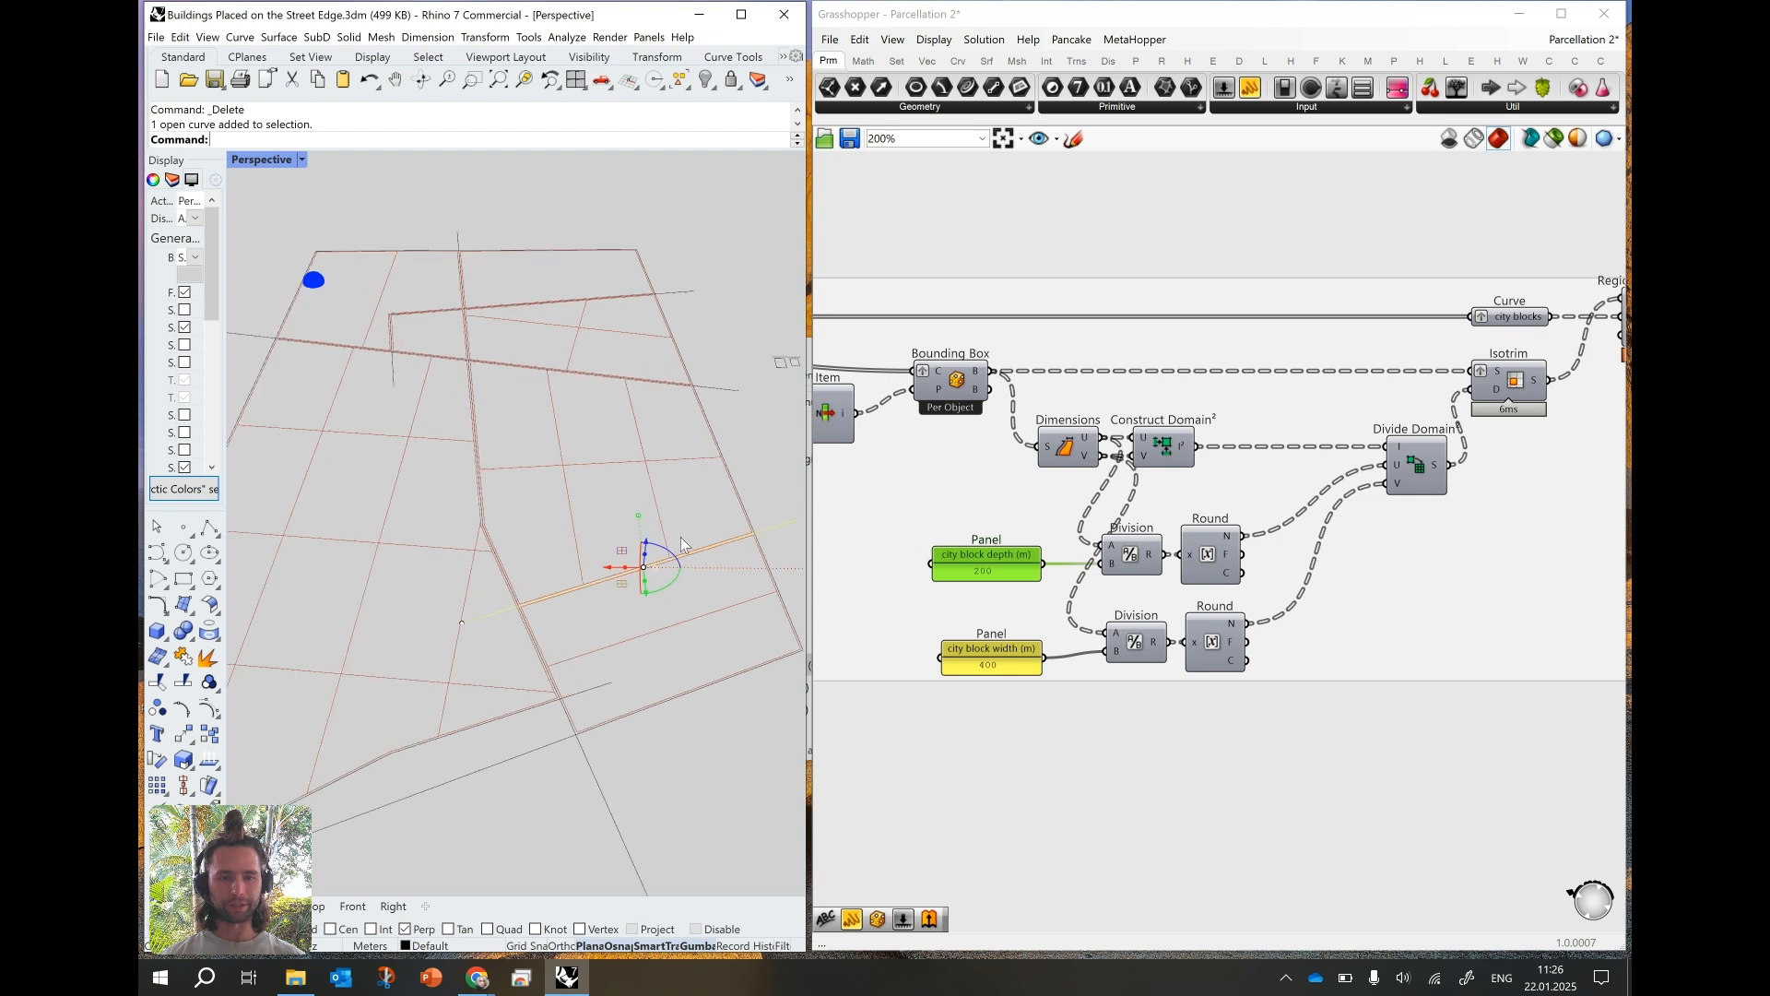
left_click(462, 623)
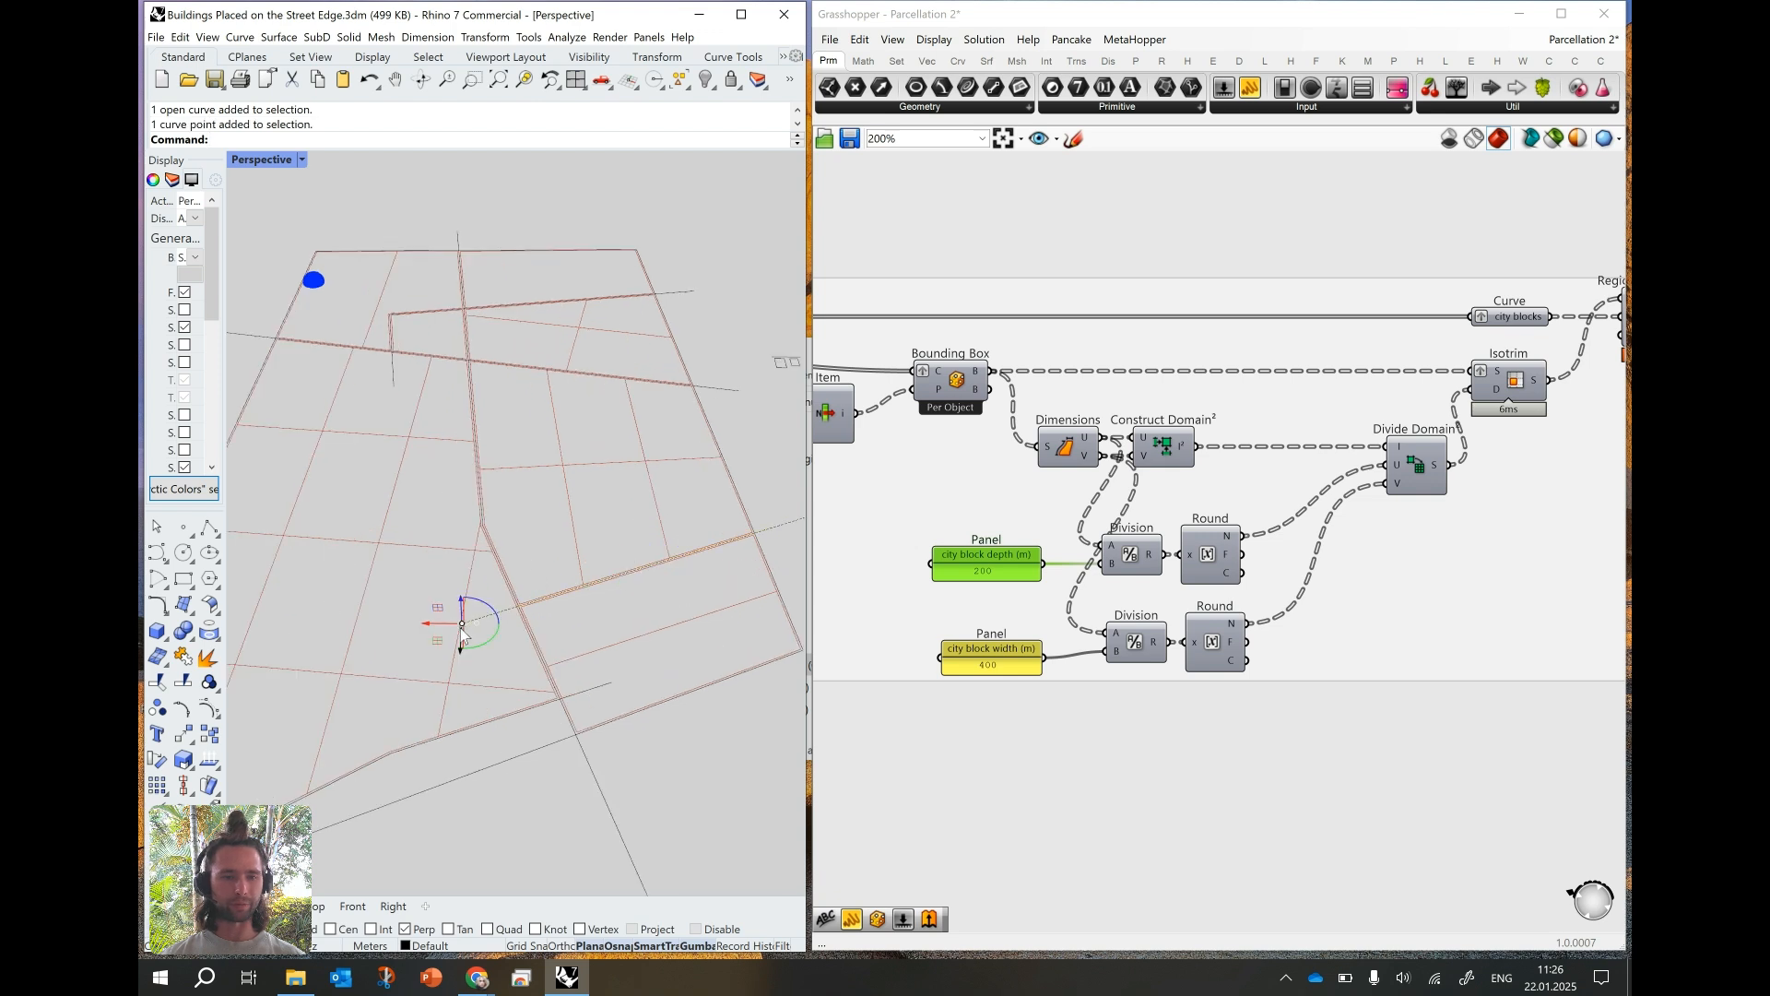
left_click_drag(443, 629, 440, 620)
mouse_move(662, 552)
right_mouse_down()
mouse_move(632, 550)
mouse_move(649, 570)
right_mouse_up()
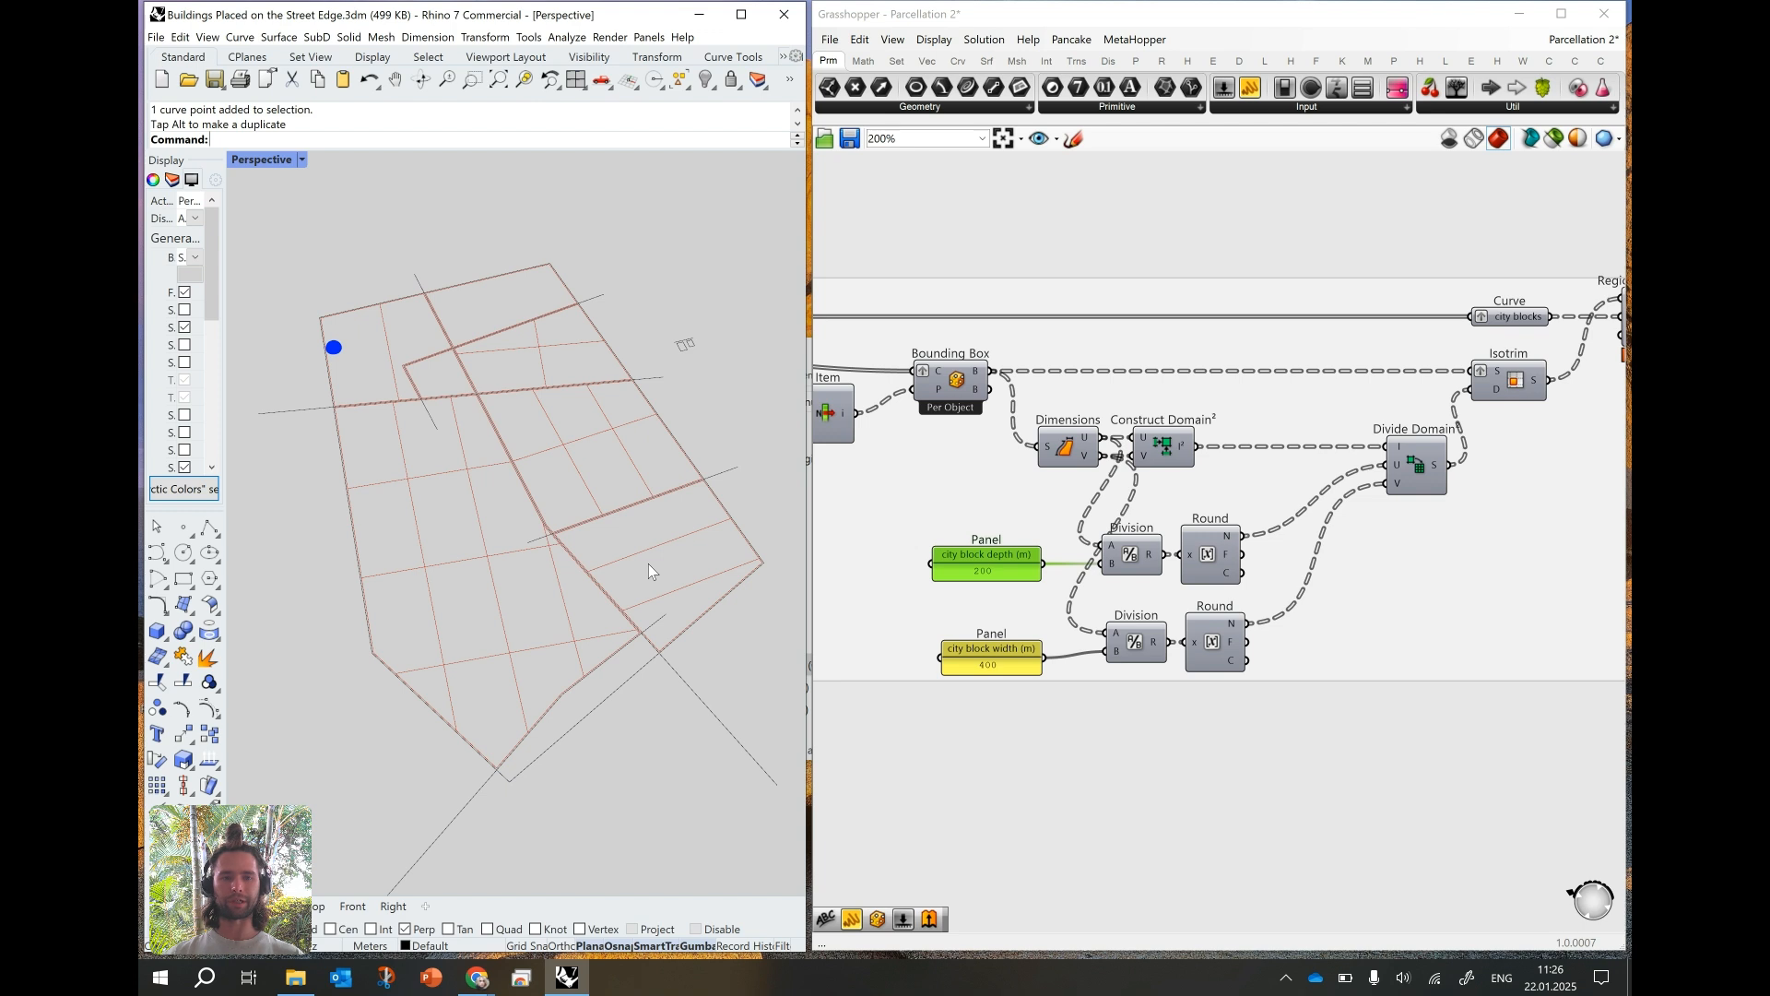
right_click_drag(544, 485, 517, 544)
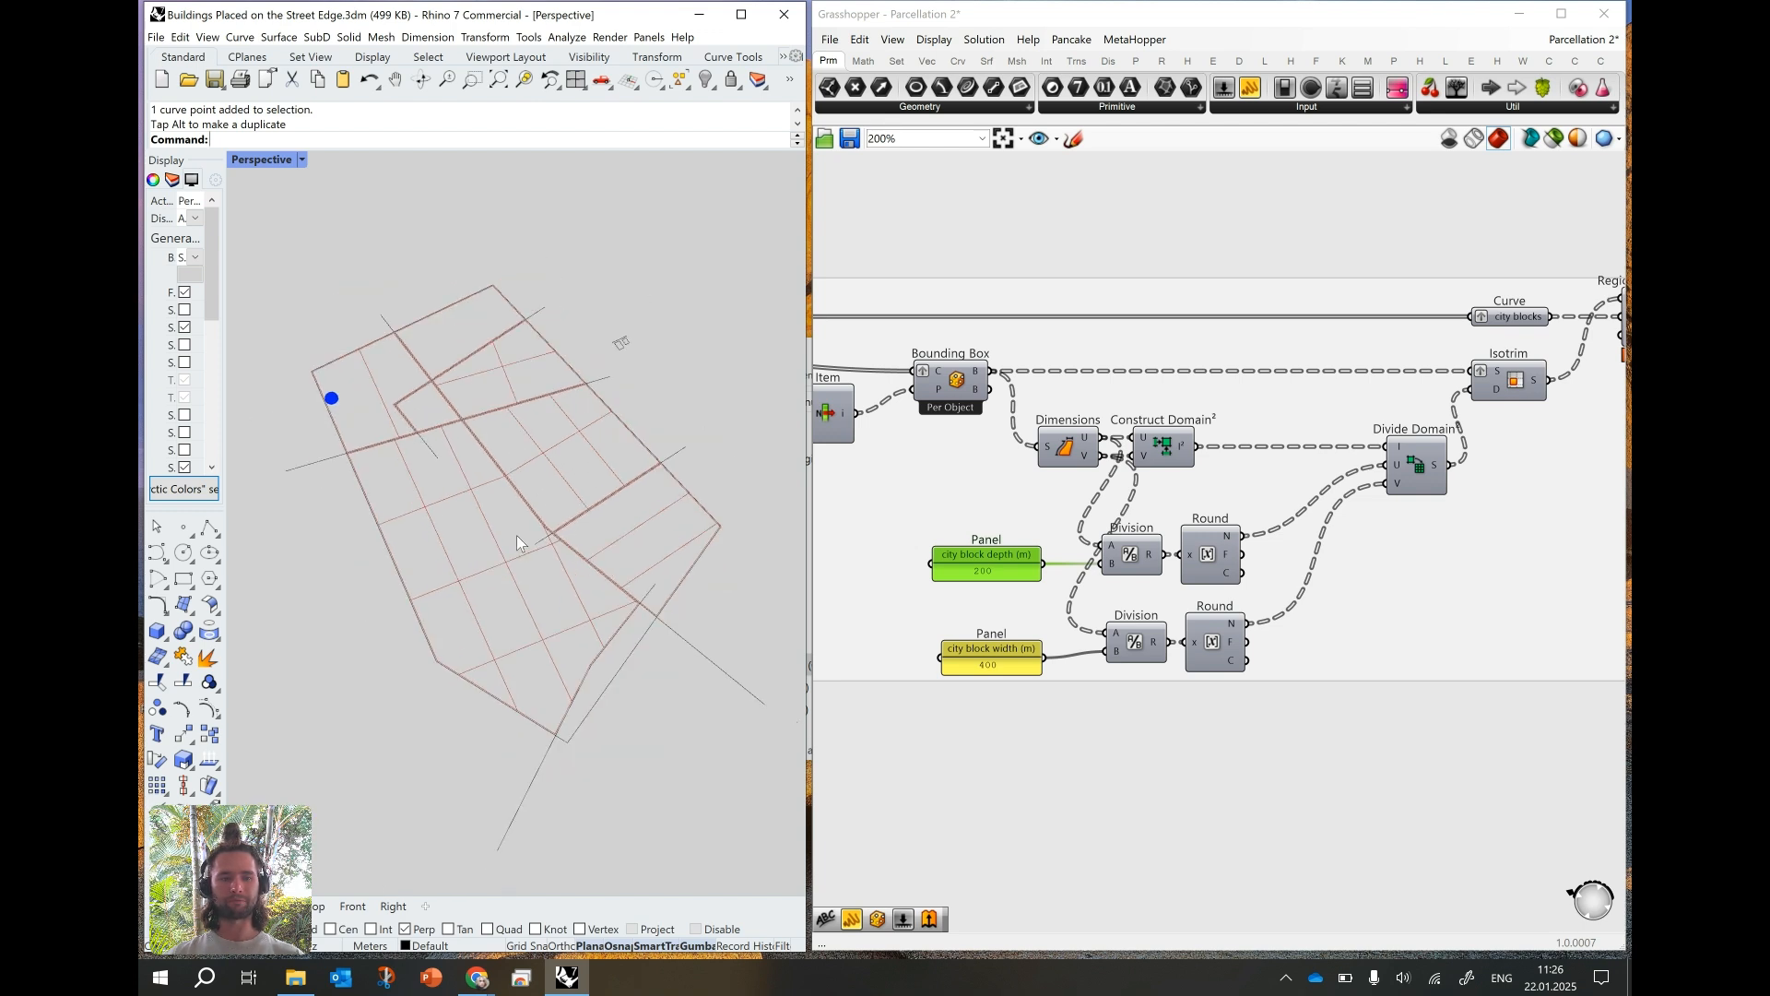
scroll(516, 534, "up", 2)
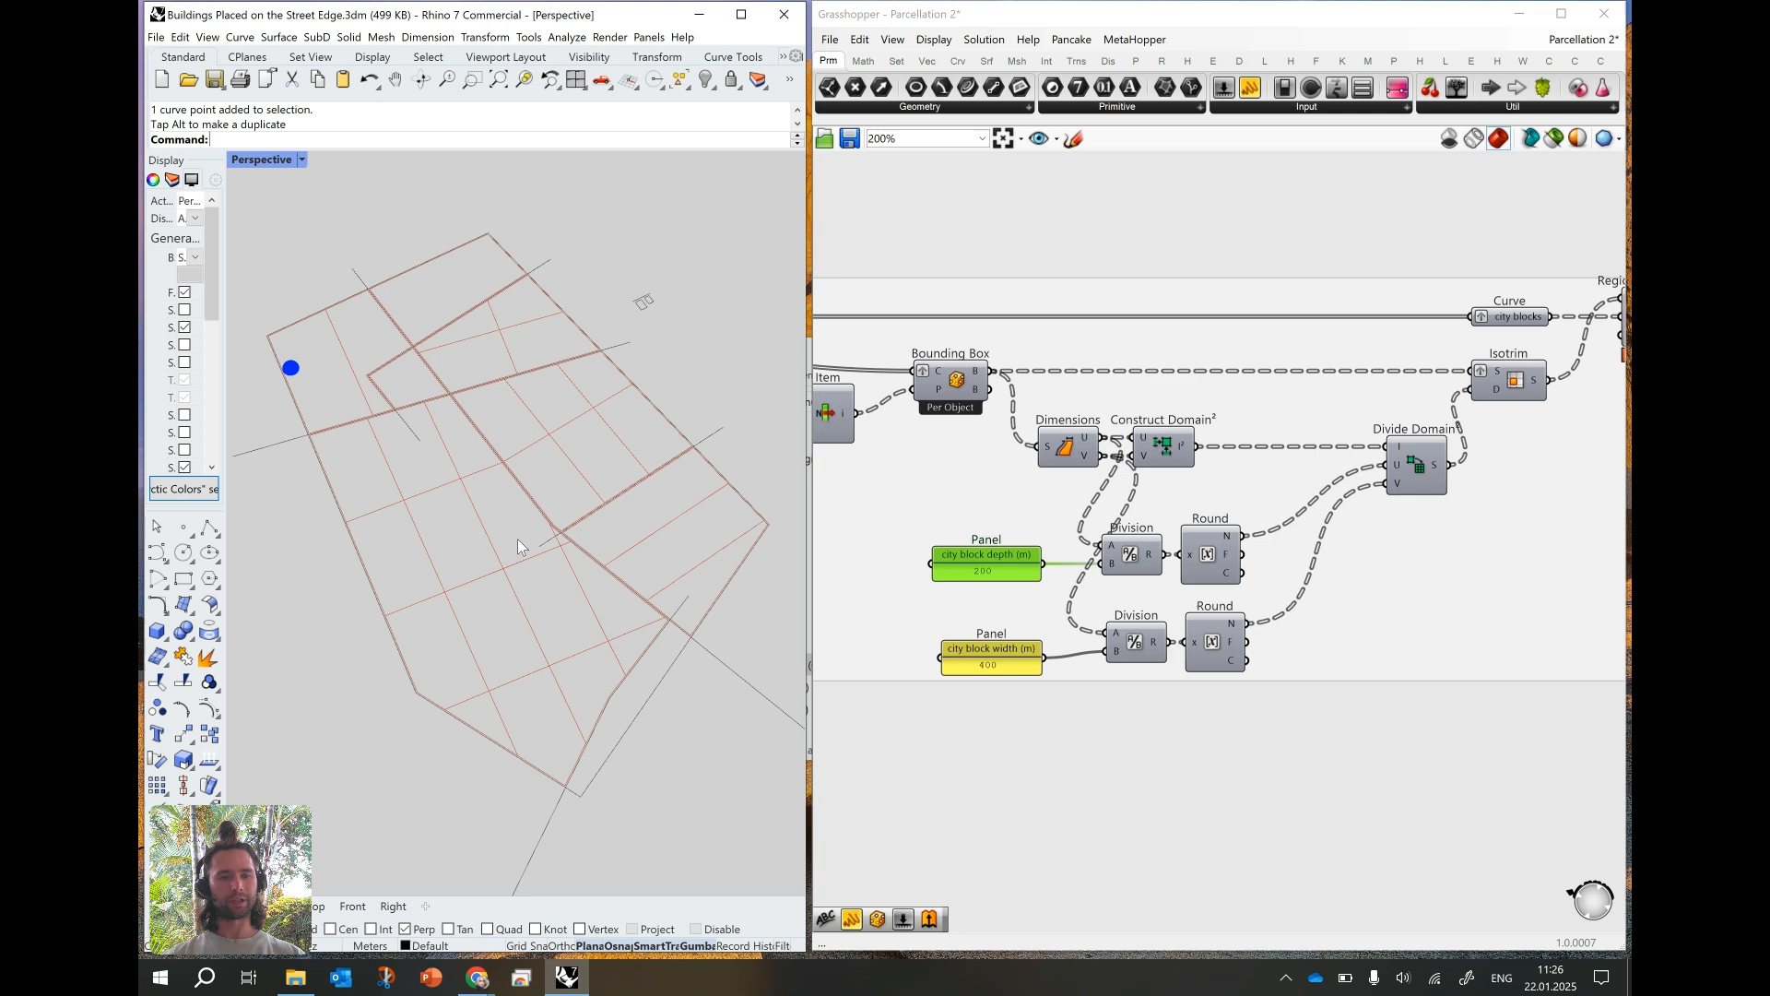
right_click_drag(506, 525, 529, 526)
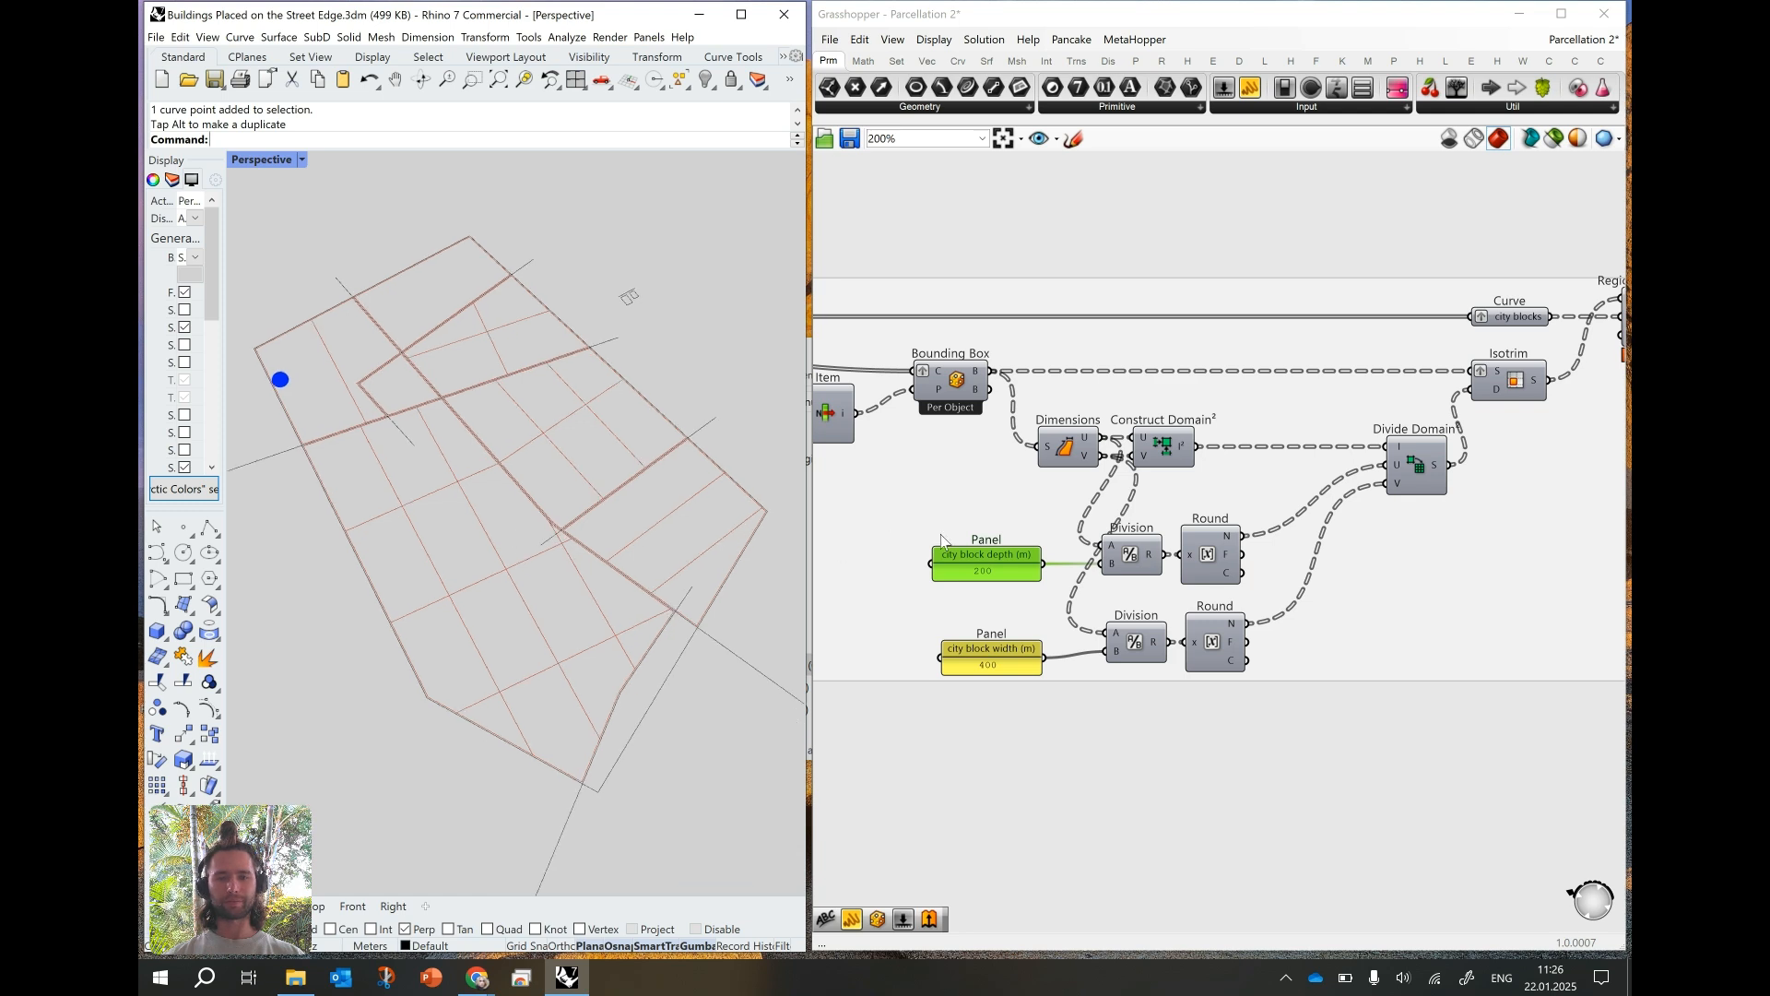
- Re-enable the city blocks curve parameter at the start of the Parcels group
scroll(942, 540, "down", 6)
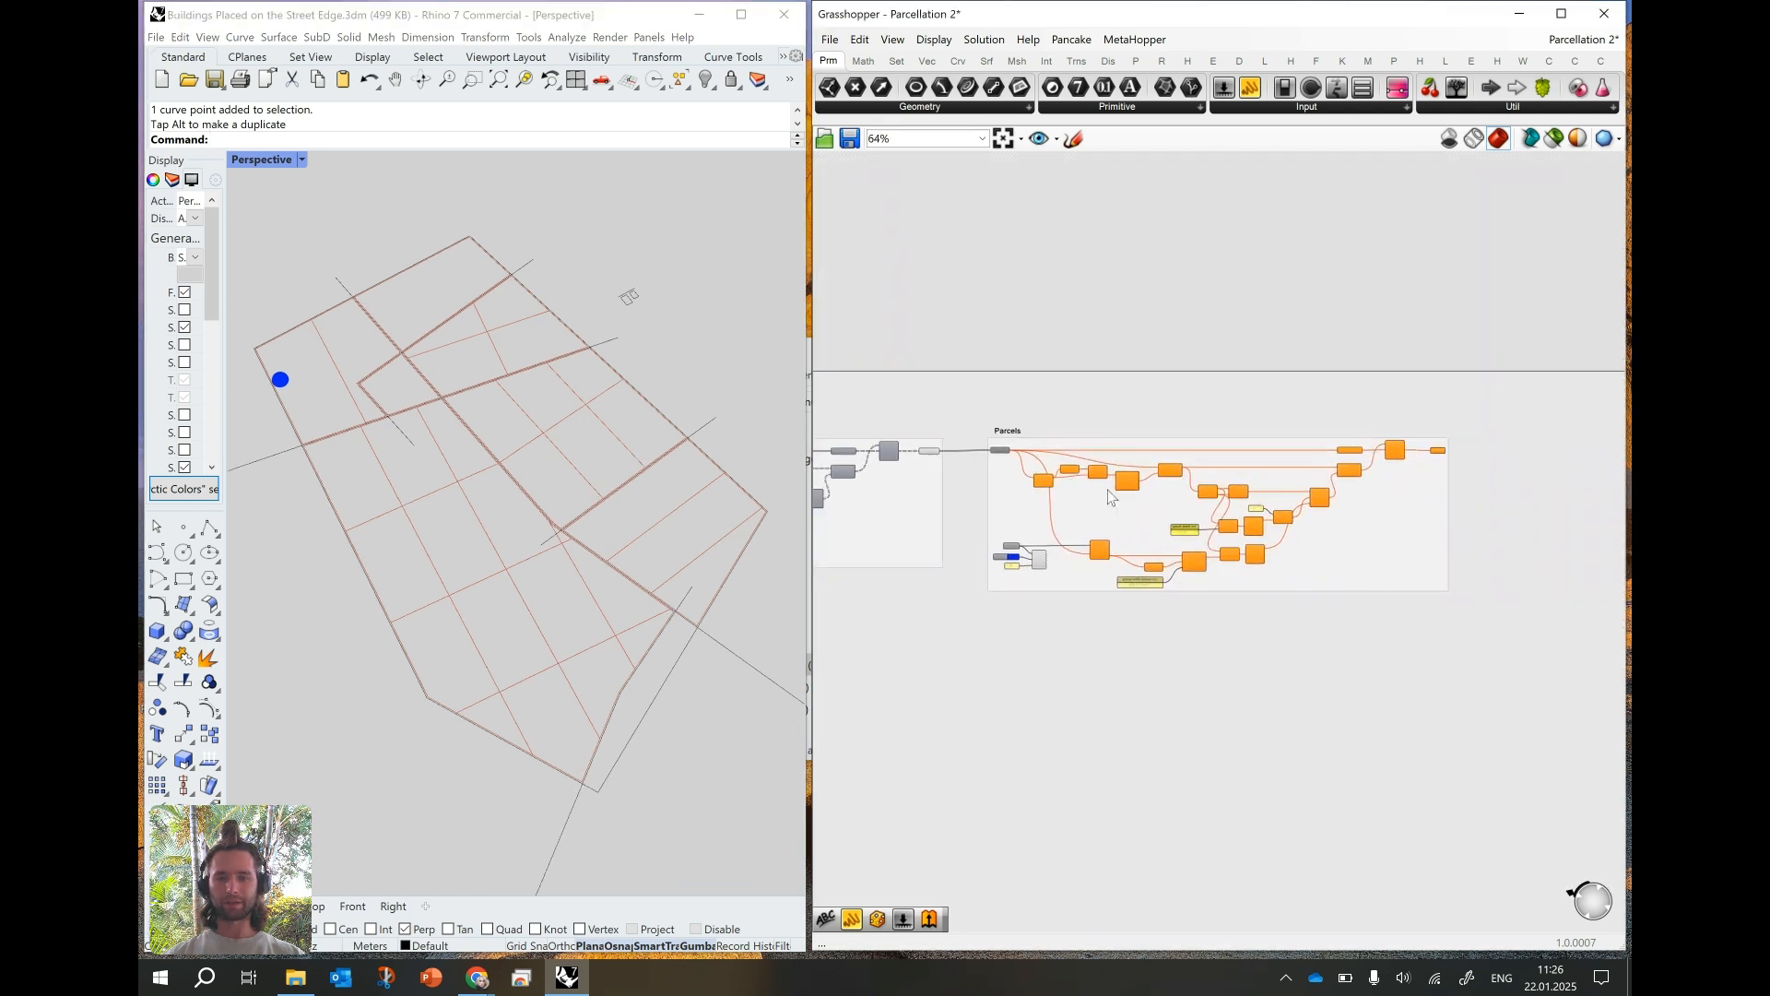
scroll(1000, 456, "up", 5)
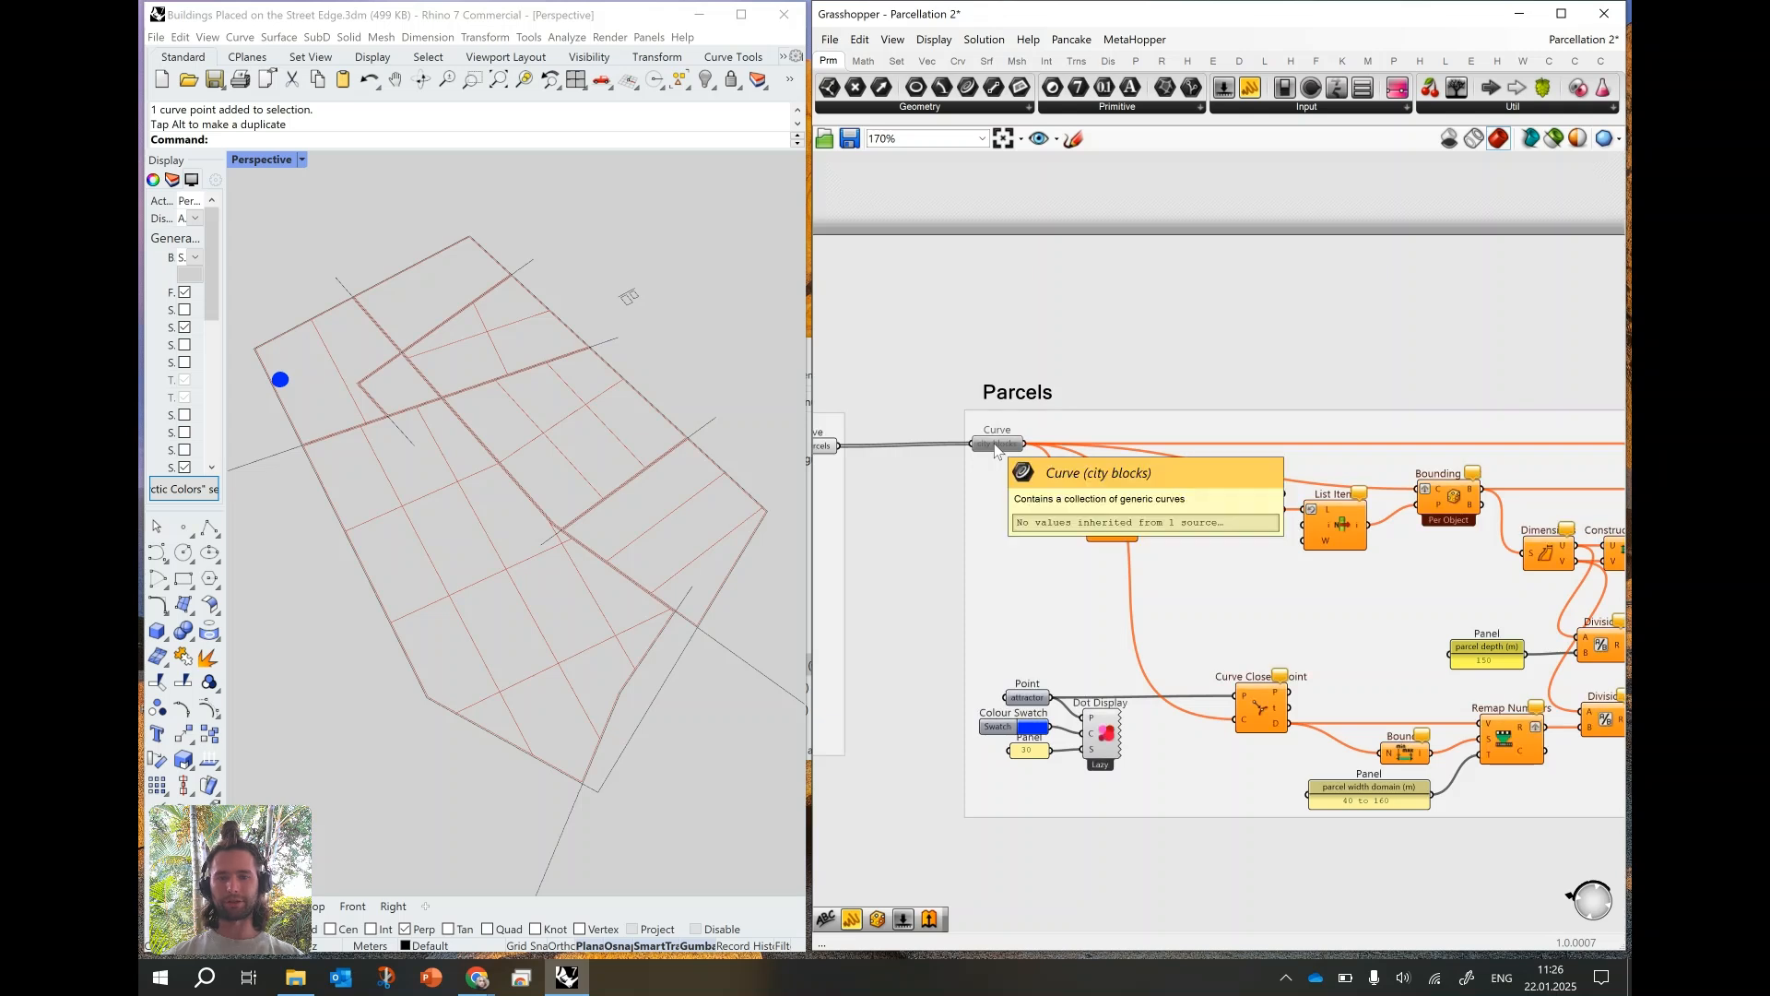
right_click(995, 444)
left_click(1024, 491)
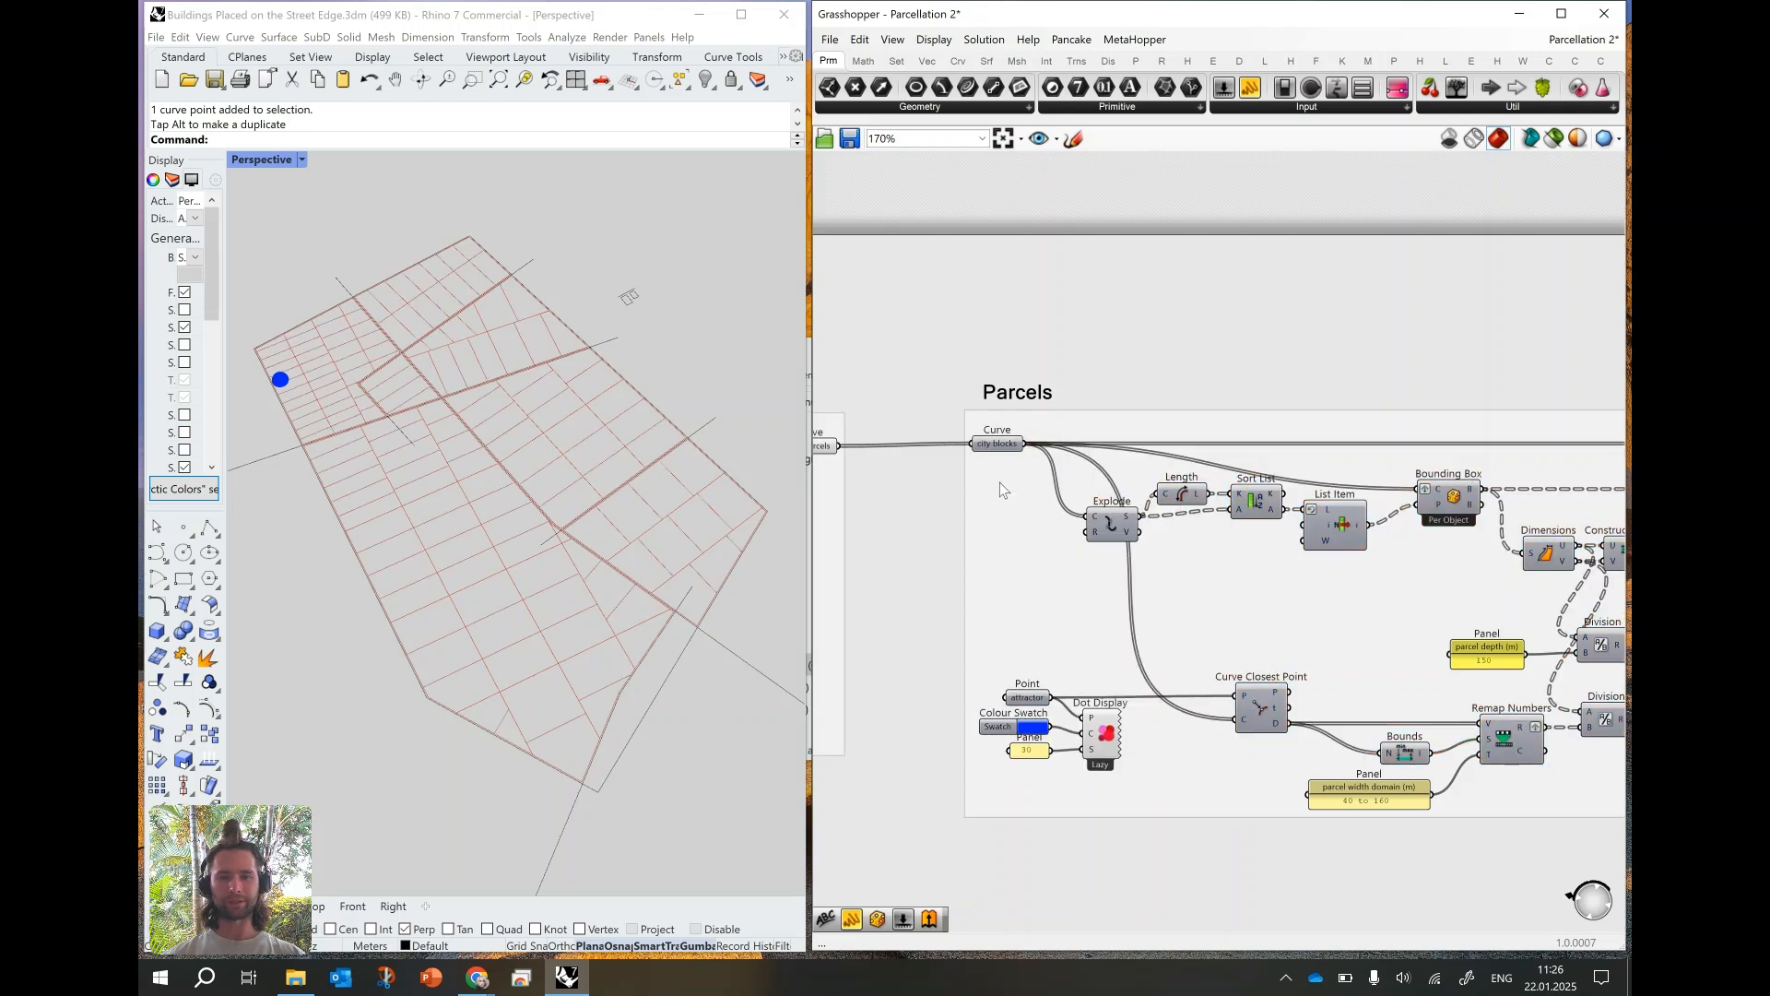
- Highlight the Minor streets group's parcels output to compare the city blocks with the parcel subdivision inside them
right_click_drag(487, 529, 483, 550)
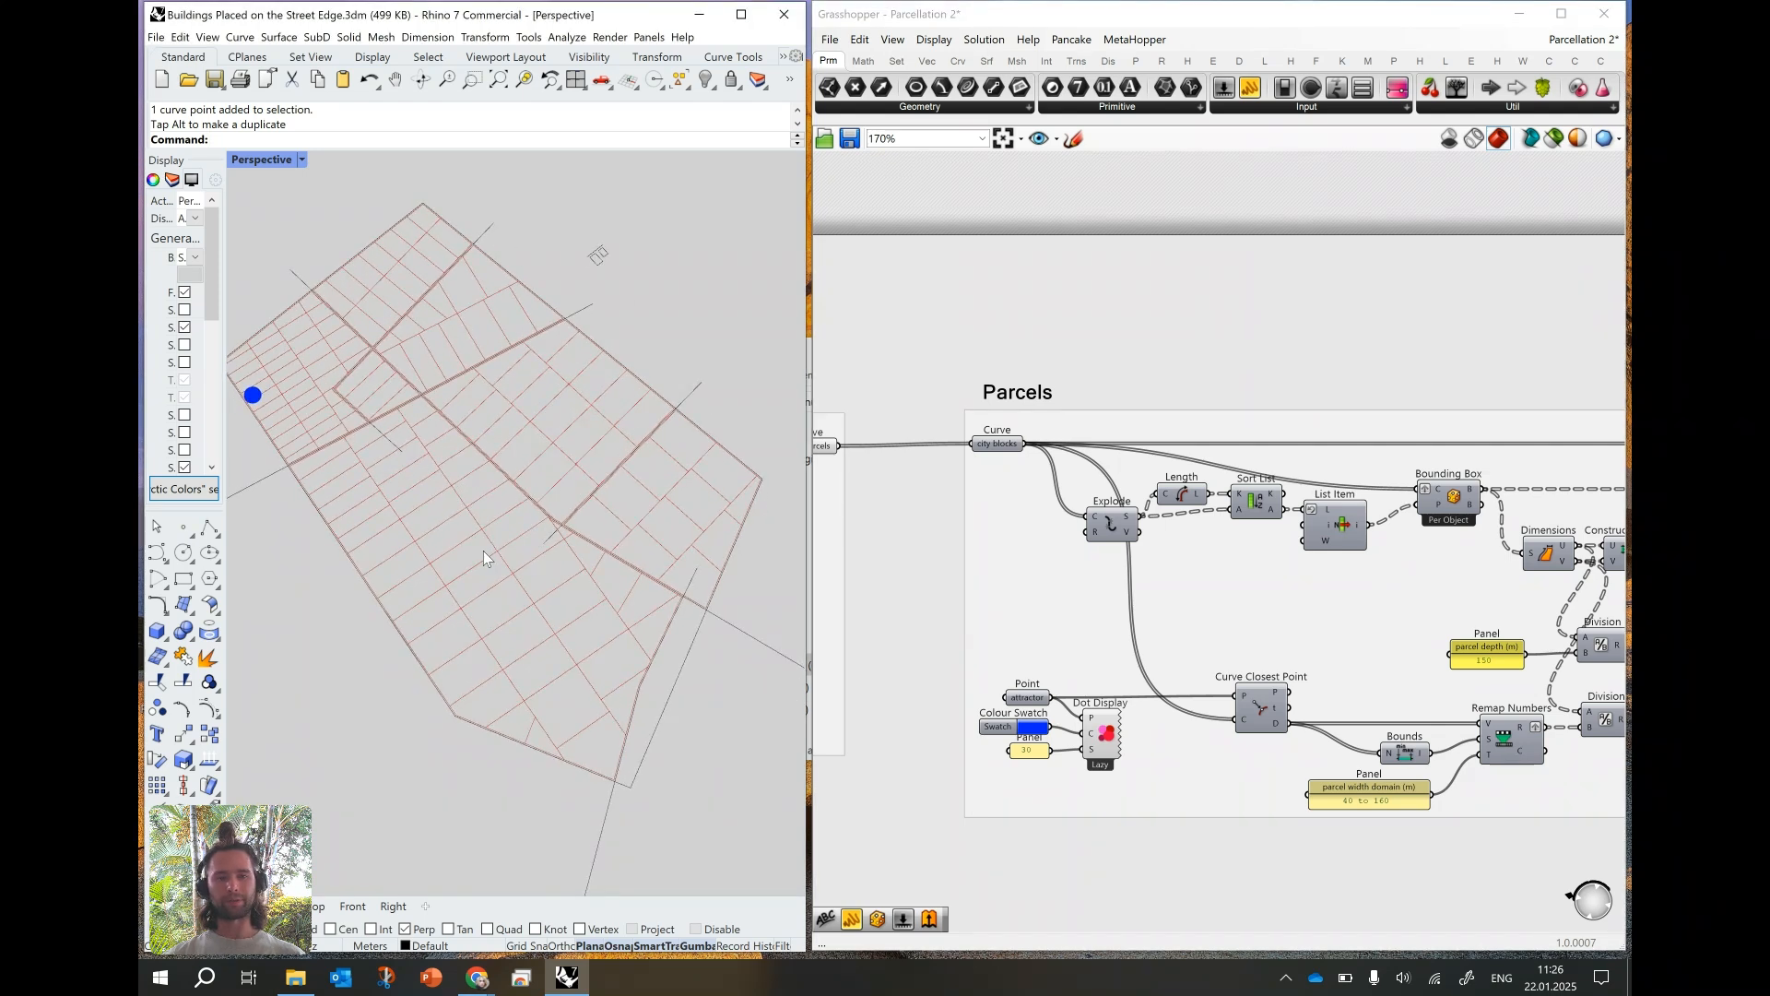
right_click_drag(811, 456, 854, 445)
left_click(848, 437)
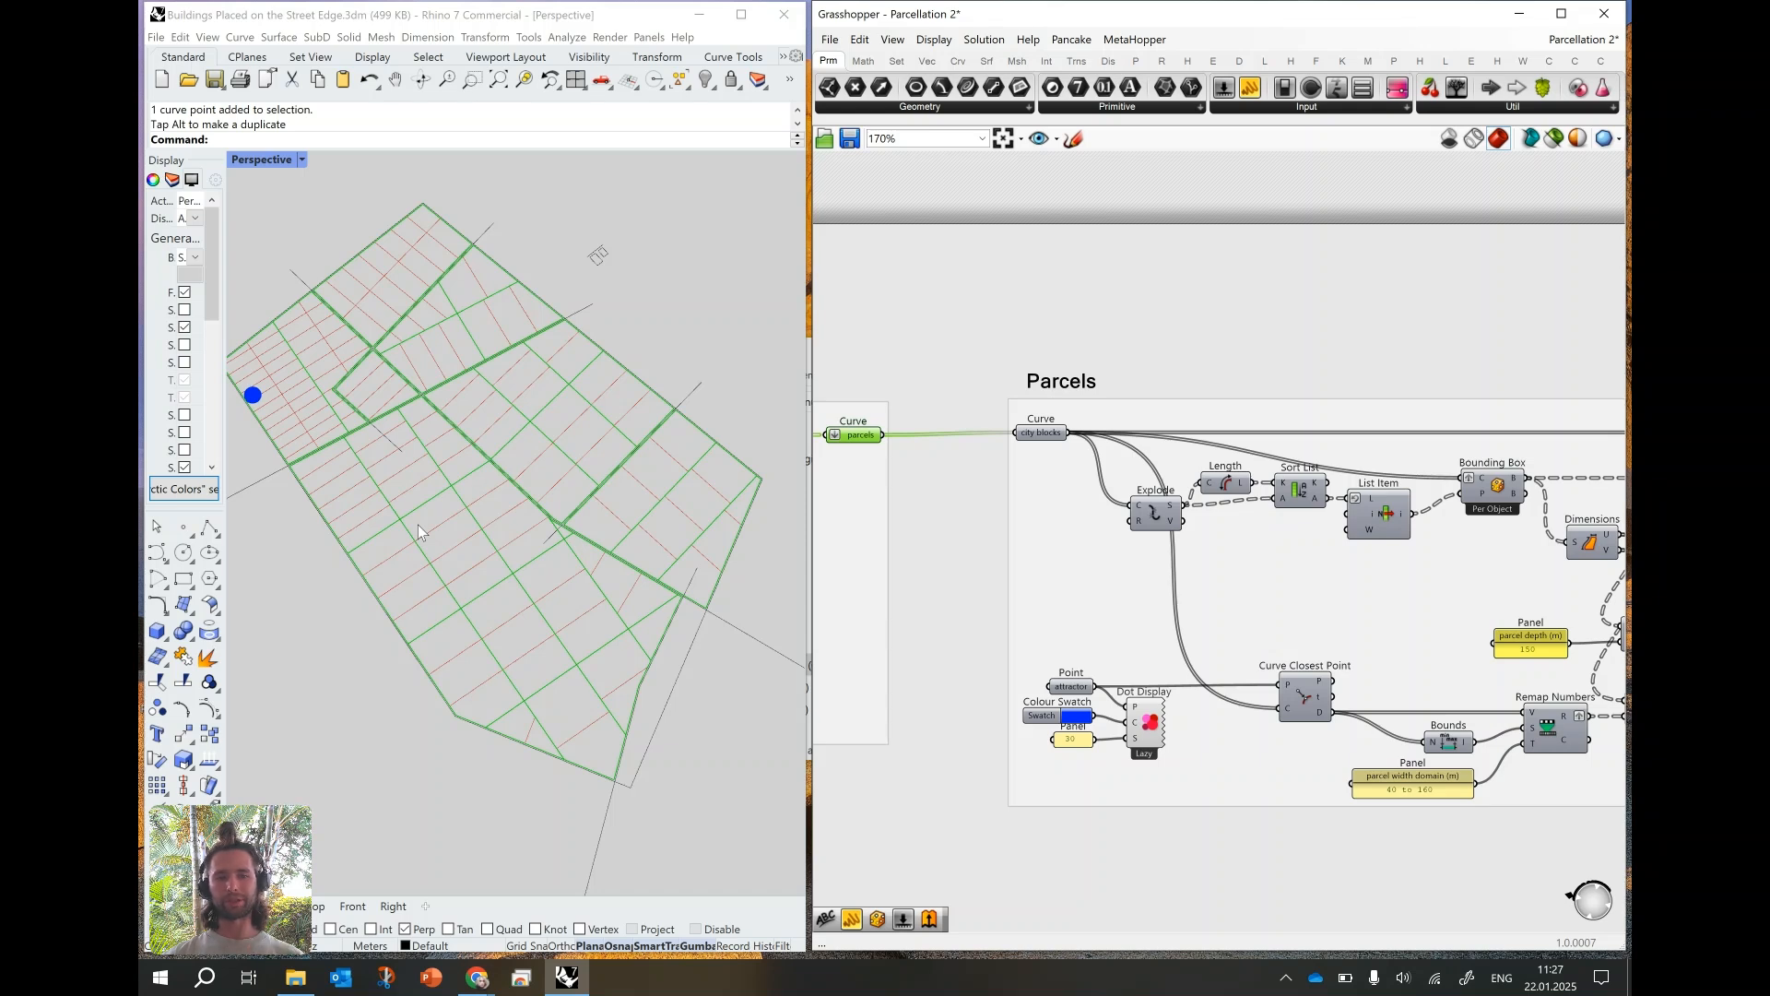
- Add an Offset Curve component between the two groups and wire the Minor streets group's parcels output into its curve input
right_click_drag(942, 452, 1143, 451)
double_click(1136, 375)
type("offset")
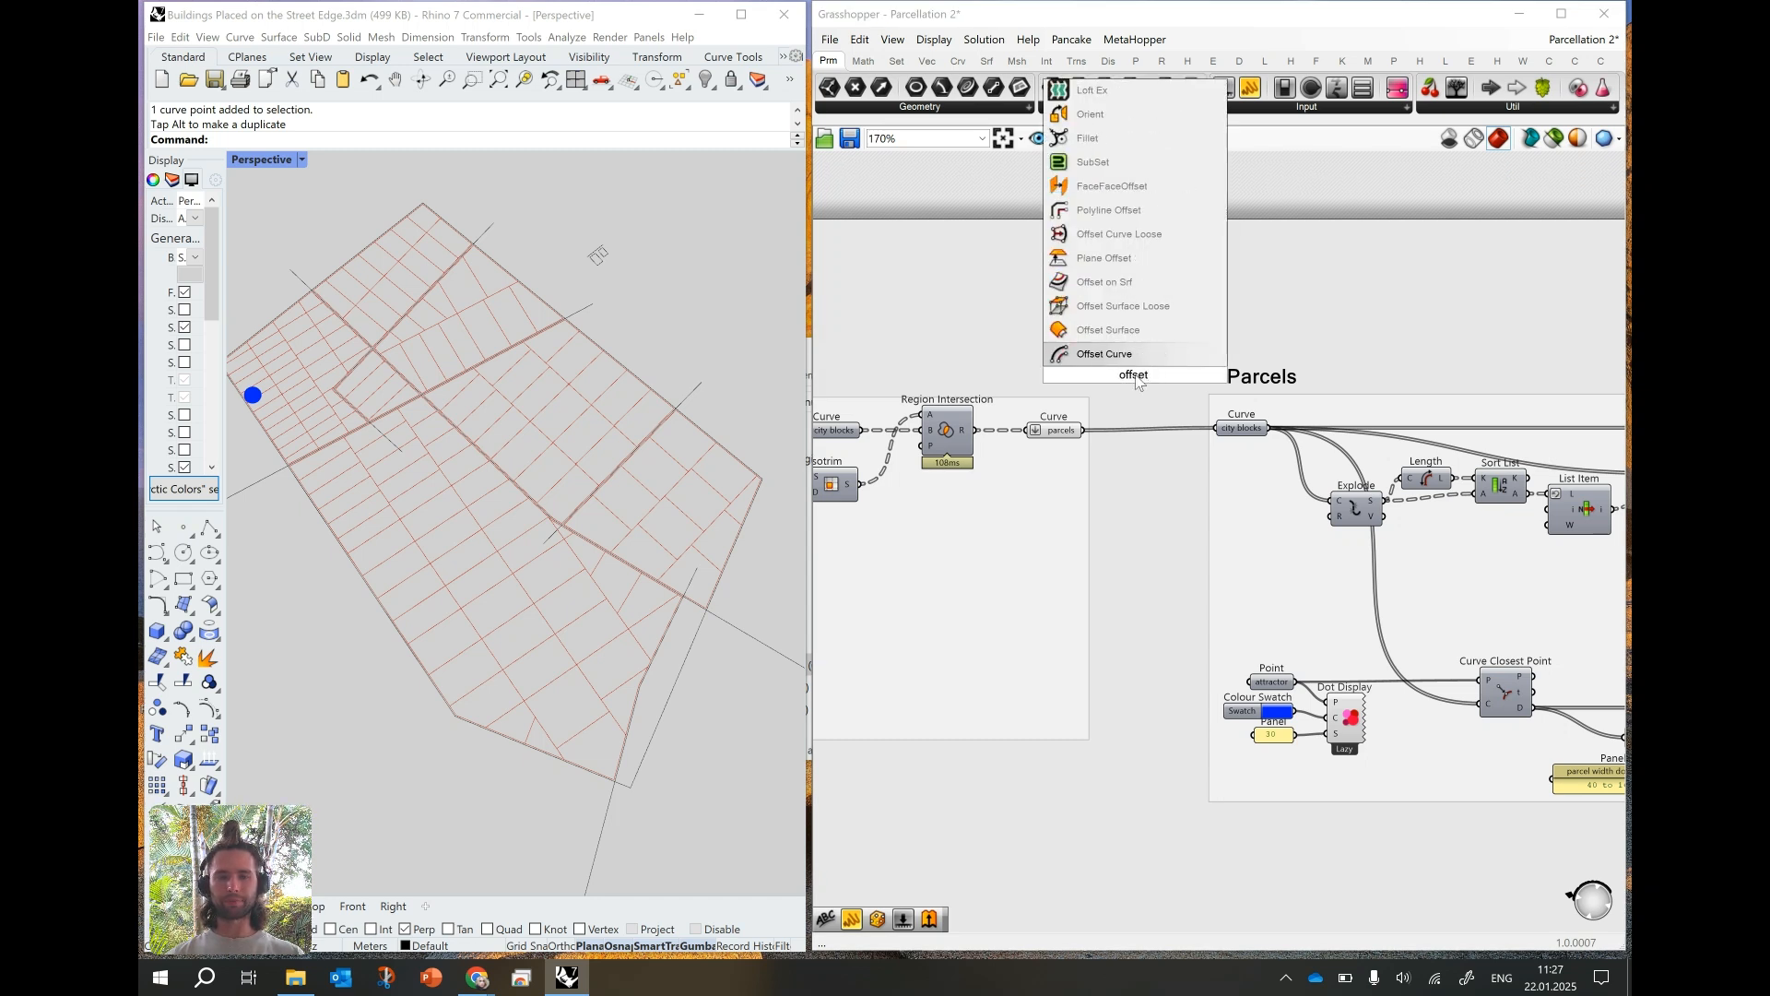
key("Return")
mouse_move(1177, 362)
left_mouse_down("alt")
mouse_move(1284, 362)
mouse_move(1193, 341)
left_mouse_up("alt")
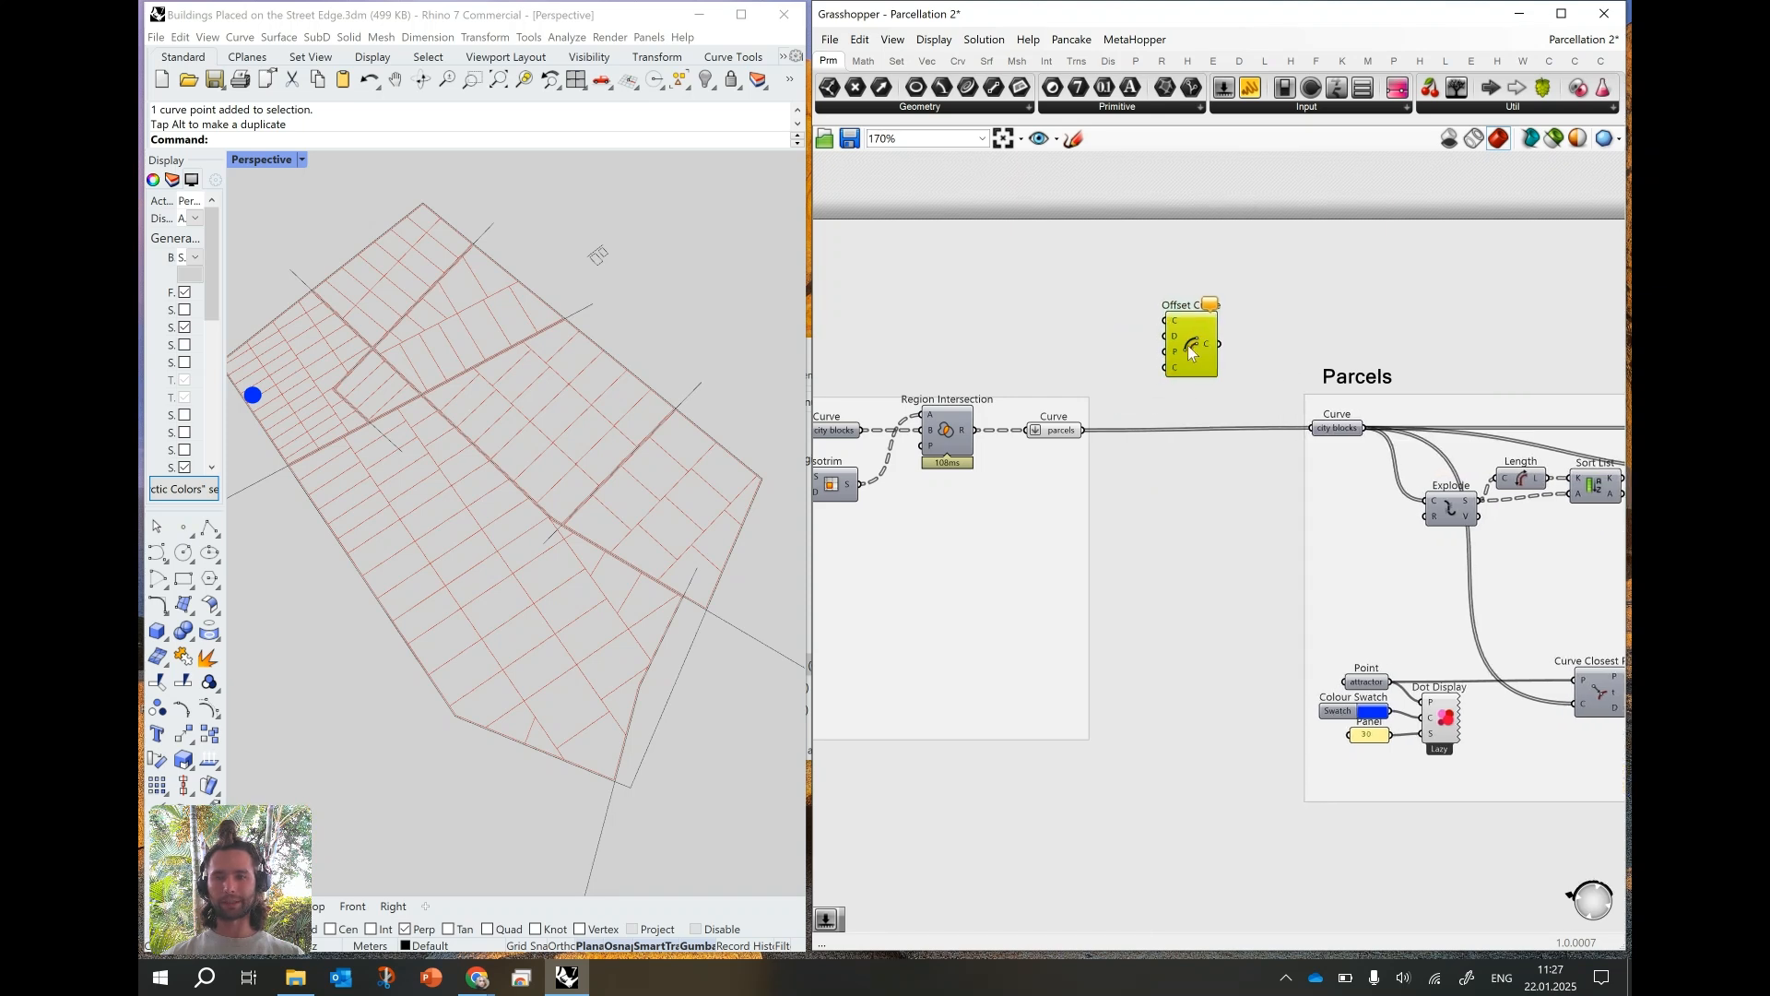
left_click_drag(1085, 429, 1195, 347)
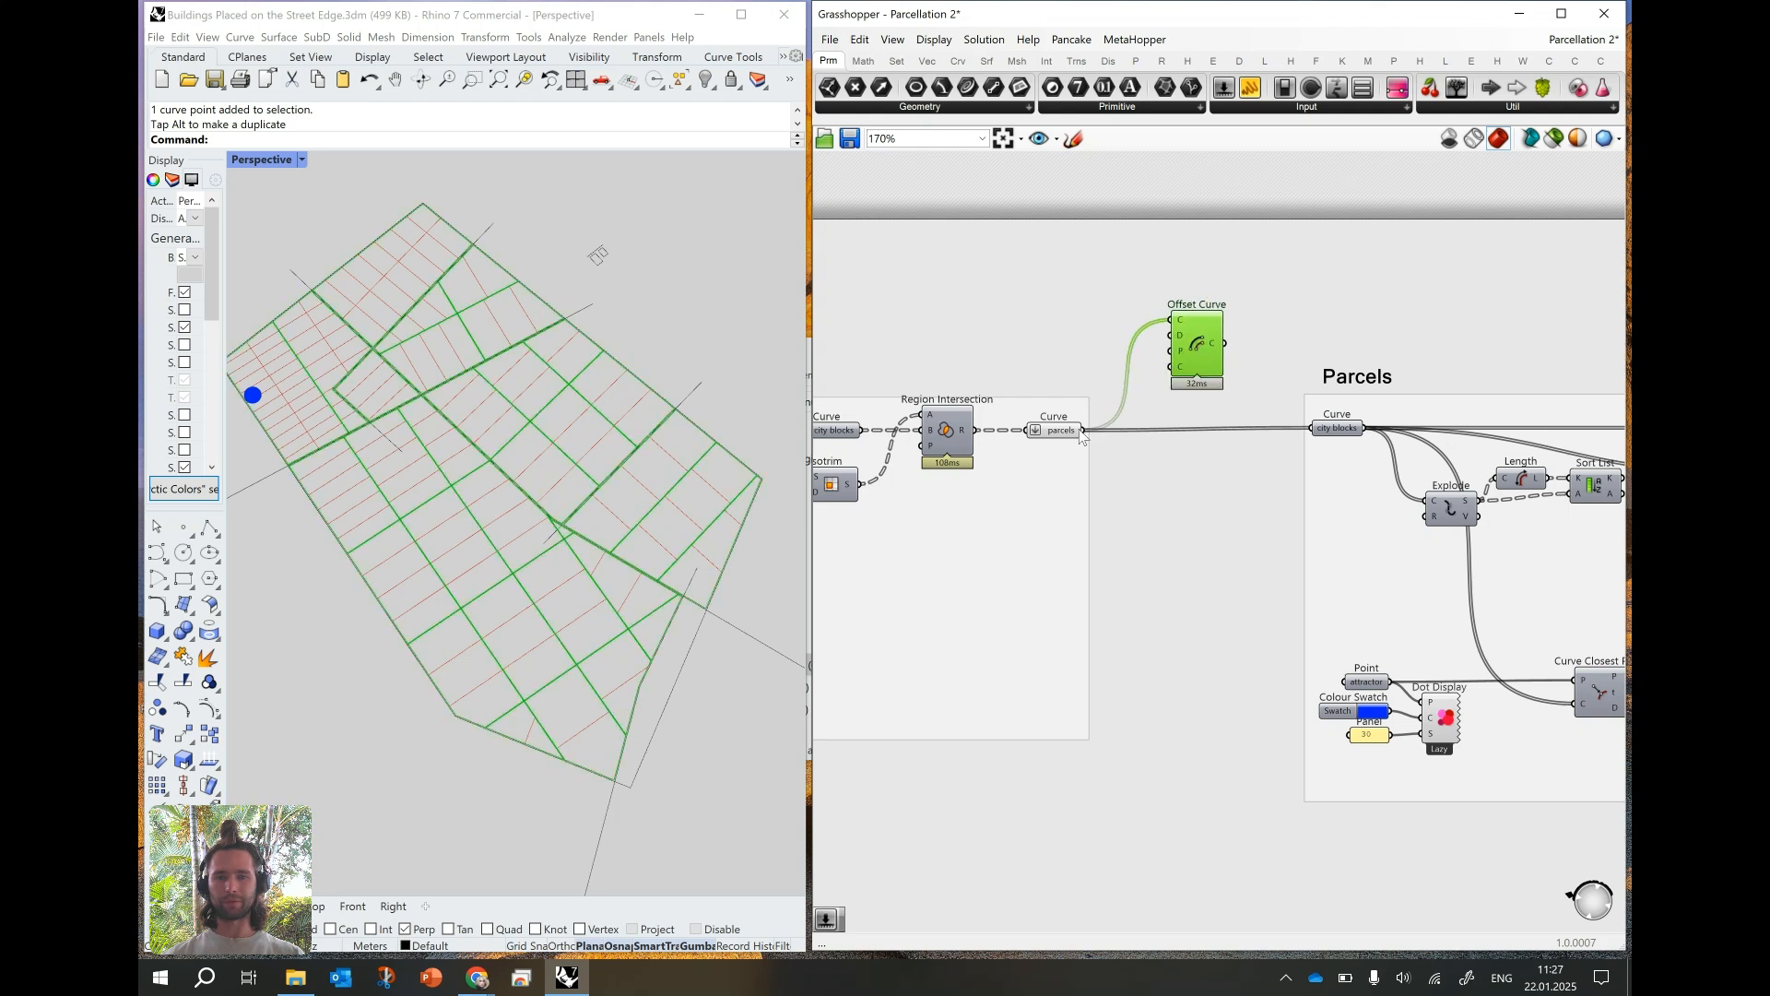
- Rename the Minor streets group's output curve parameter to "city blocks"
right_click(1061, 432)
left_click_drag(1113, 440, 1073, 443)
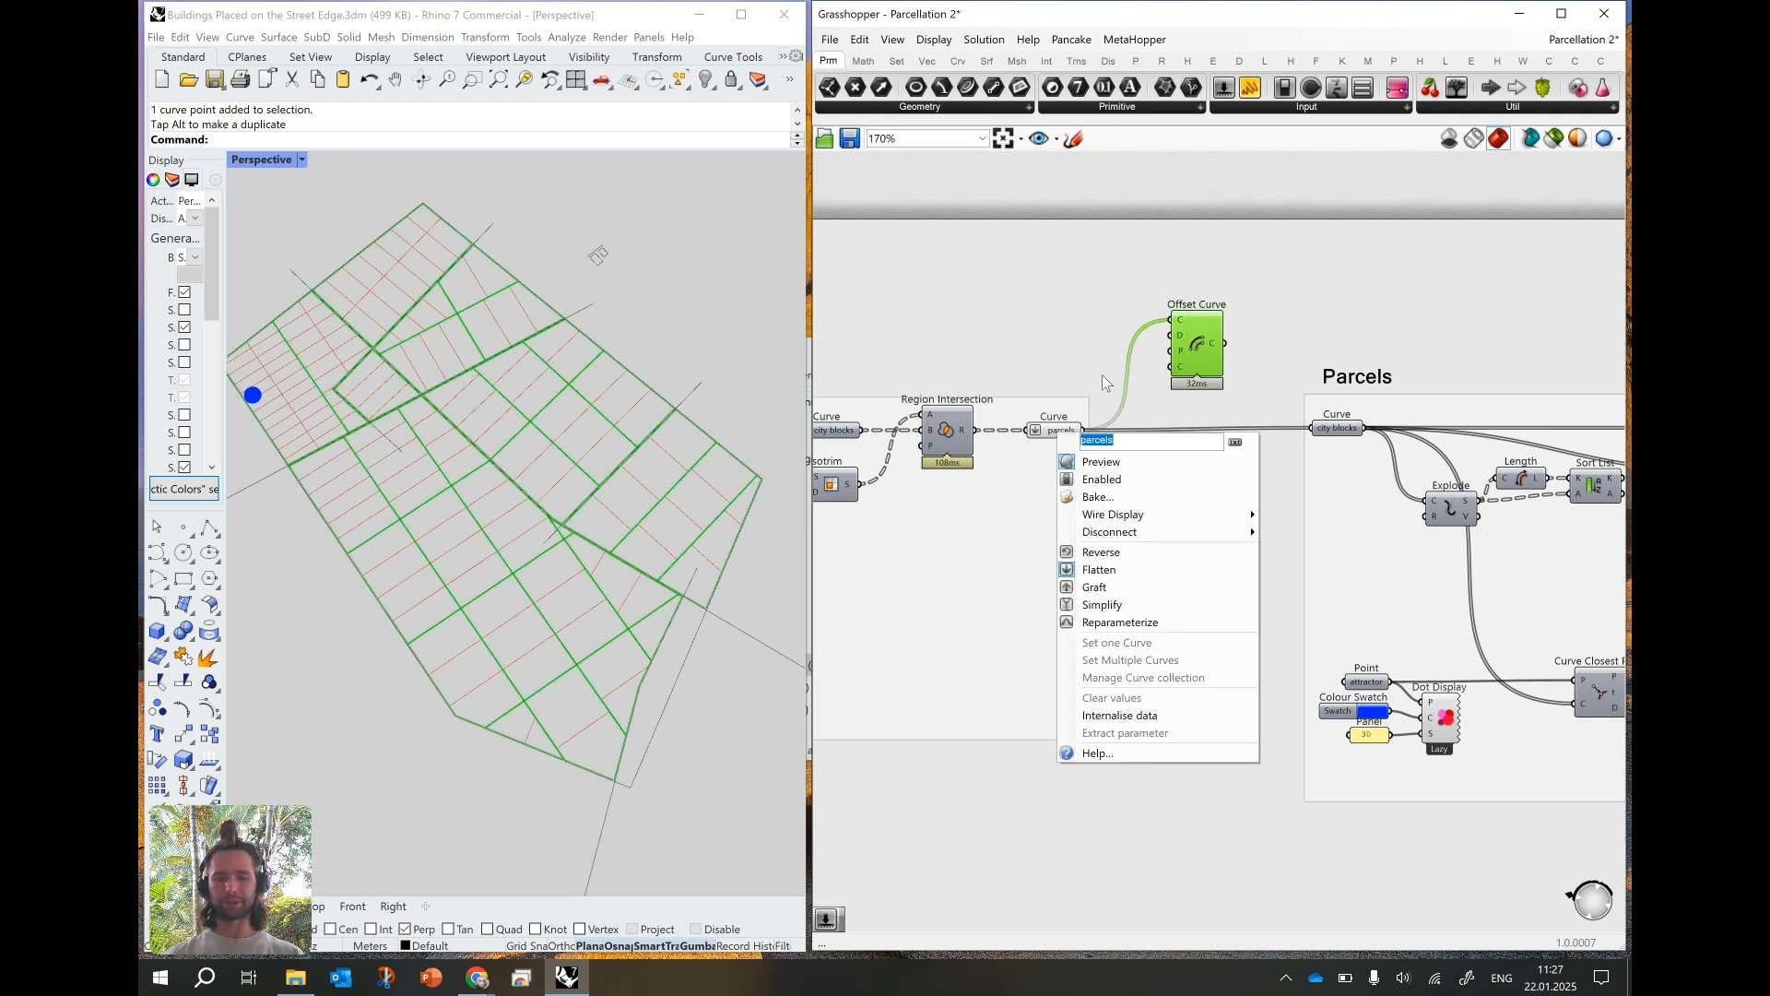
type("city blocks")
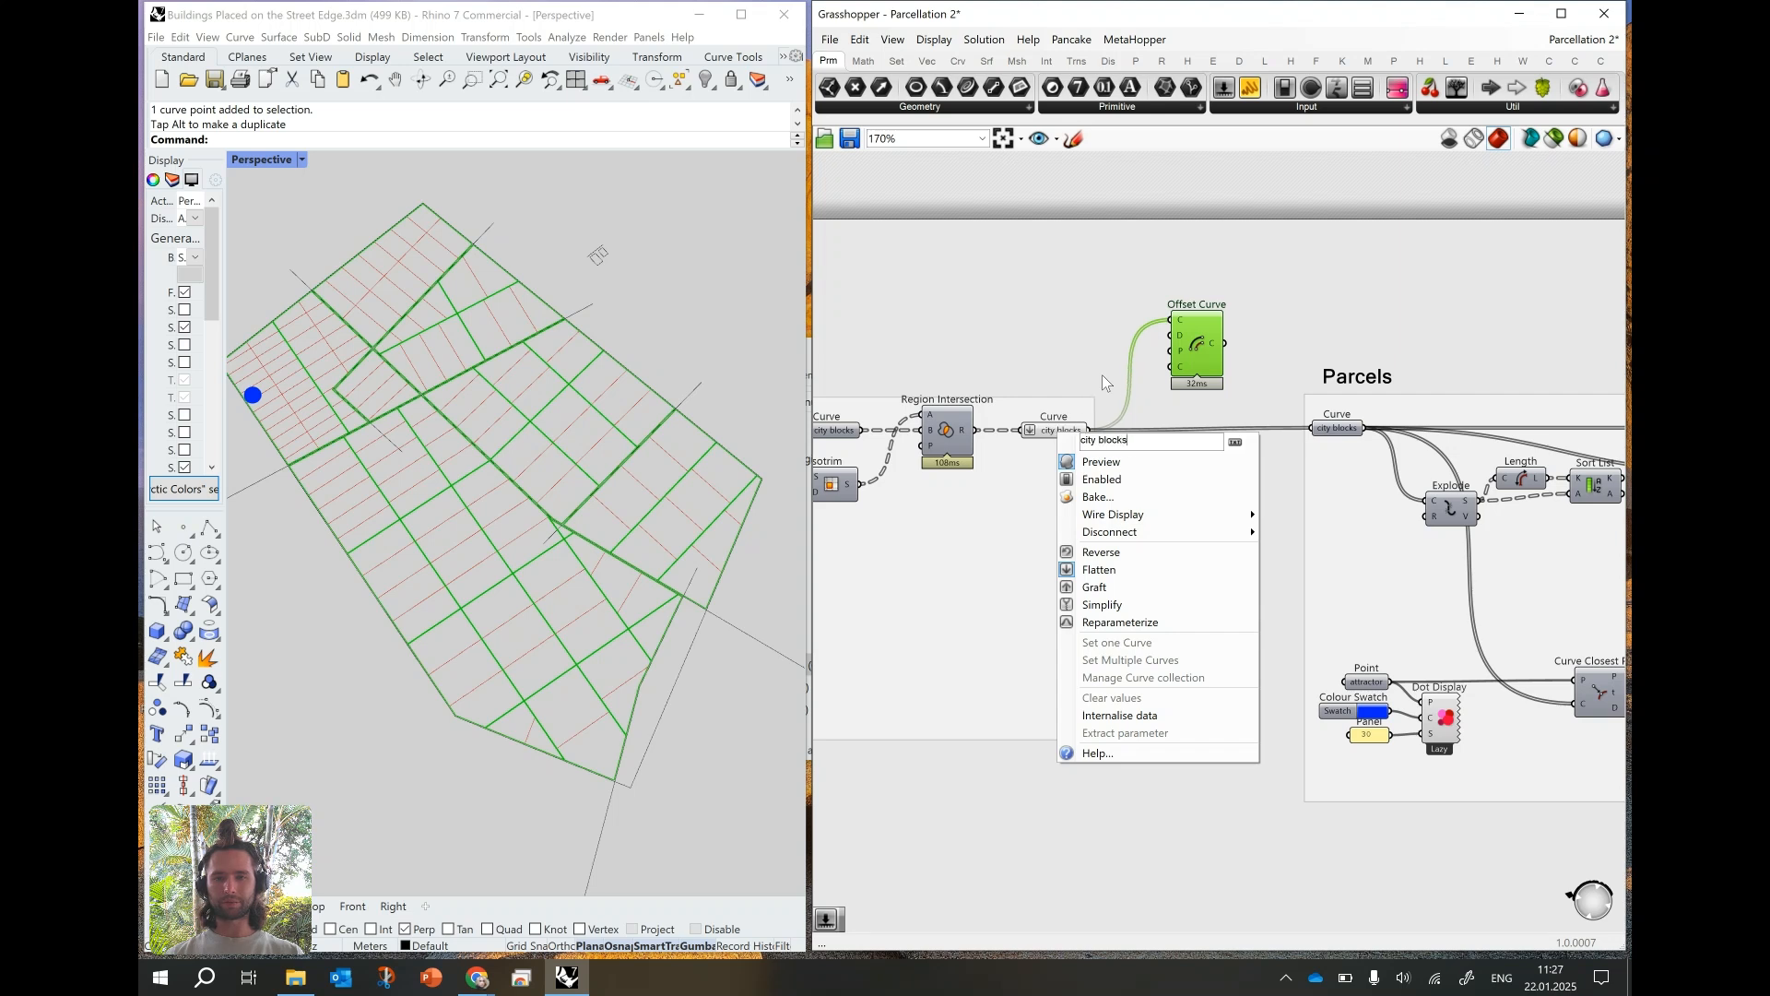
key("Return")
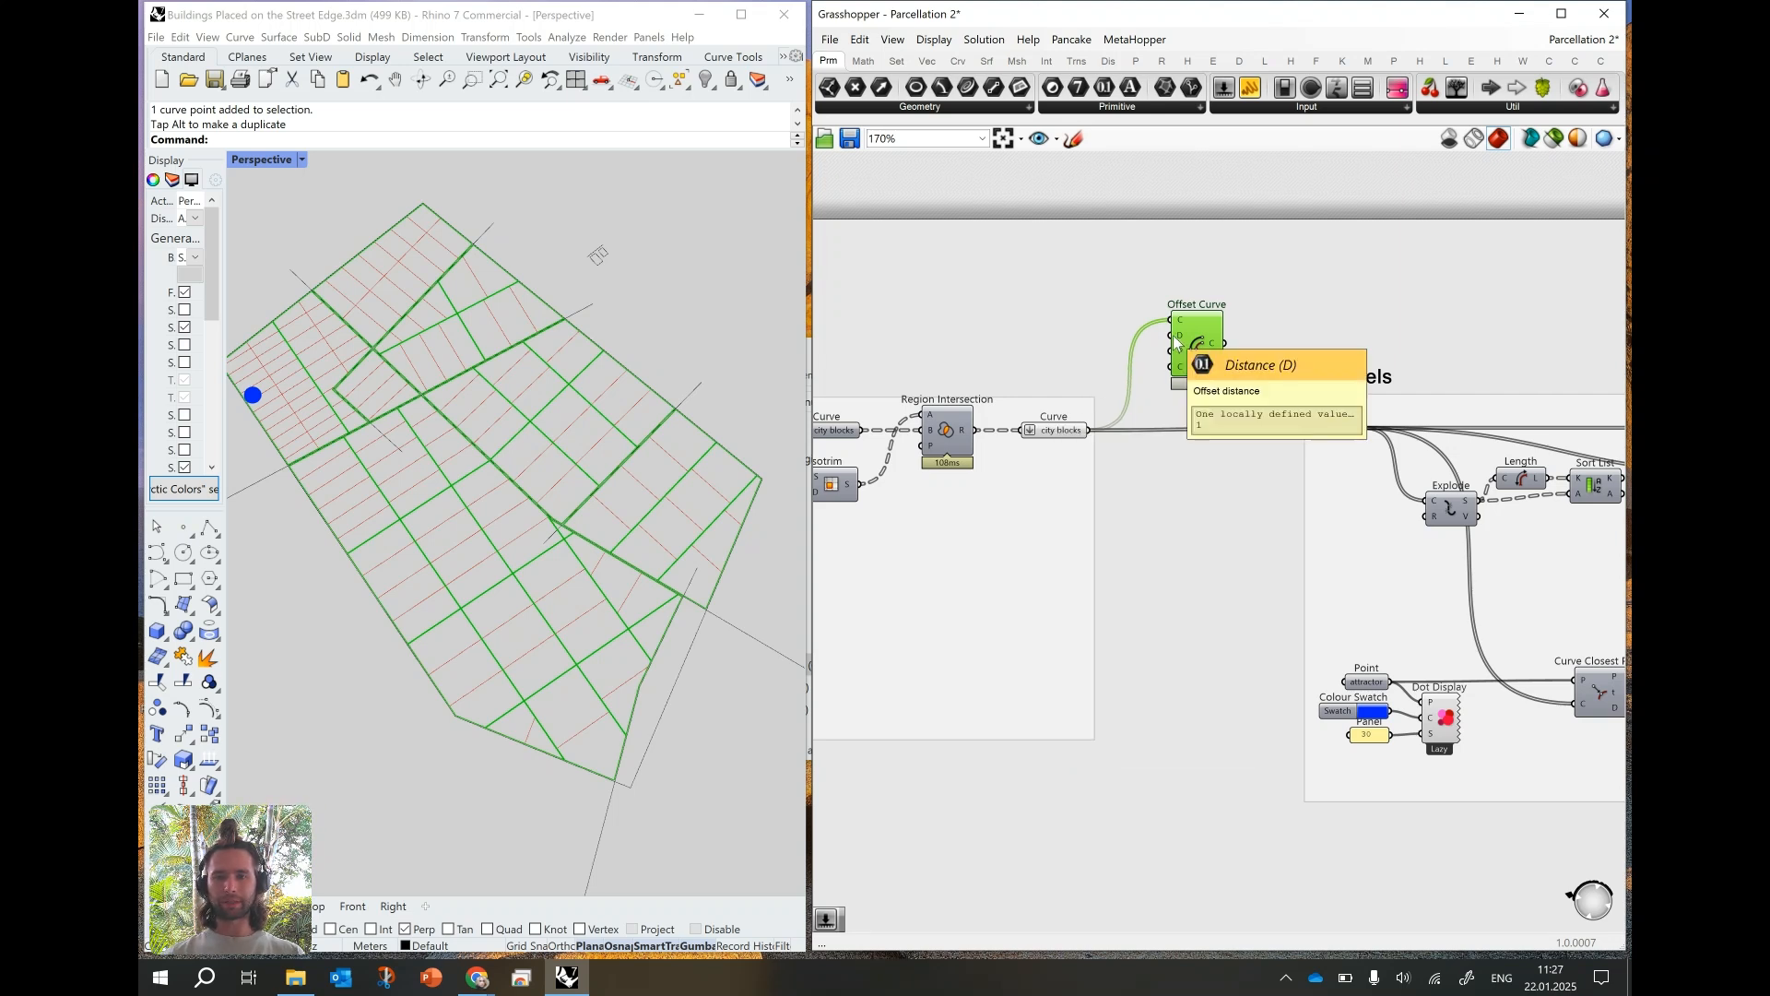
- Create a number slider ranging from -10 to 10.00 and wire it into Offset Curve's distance input
left_click(1051, 340)
double_click(1050, 339)
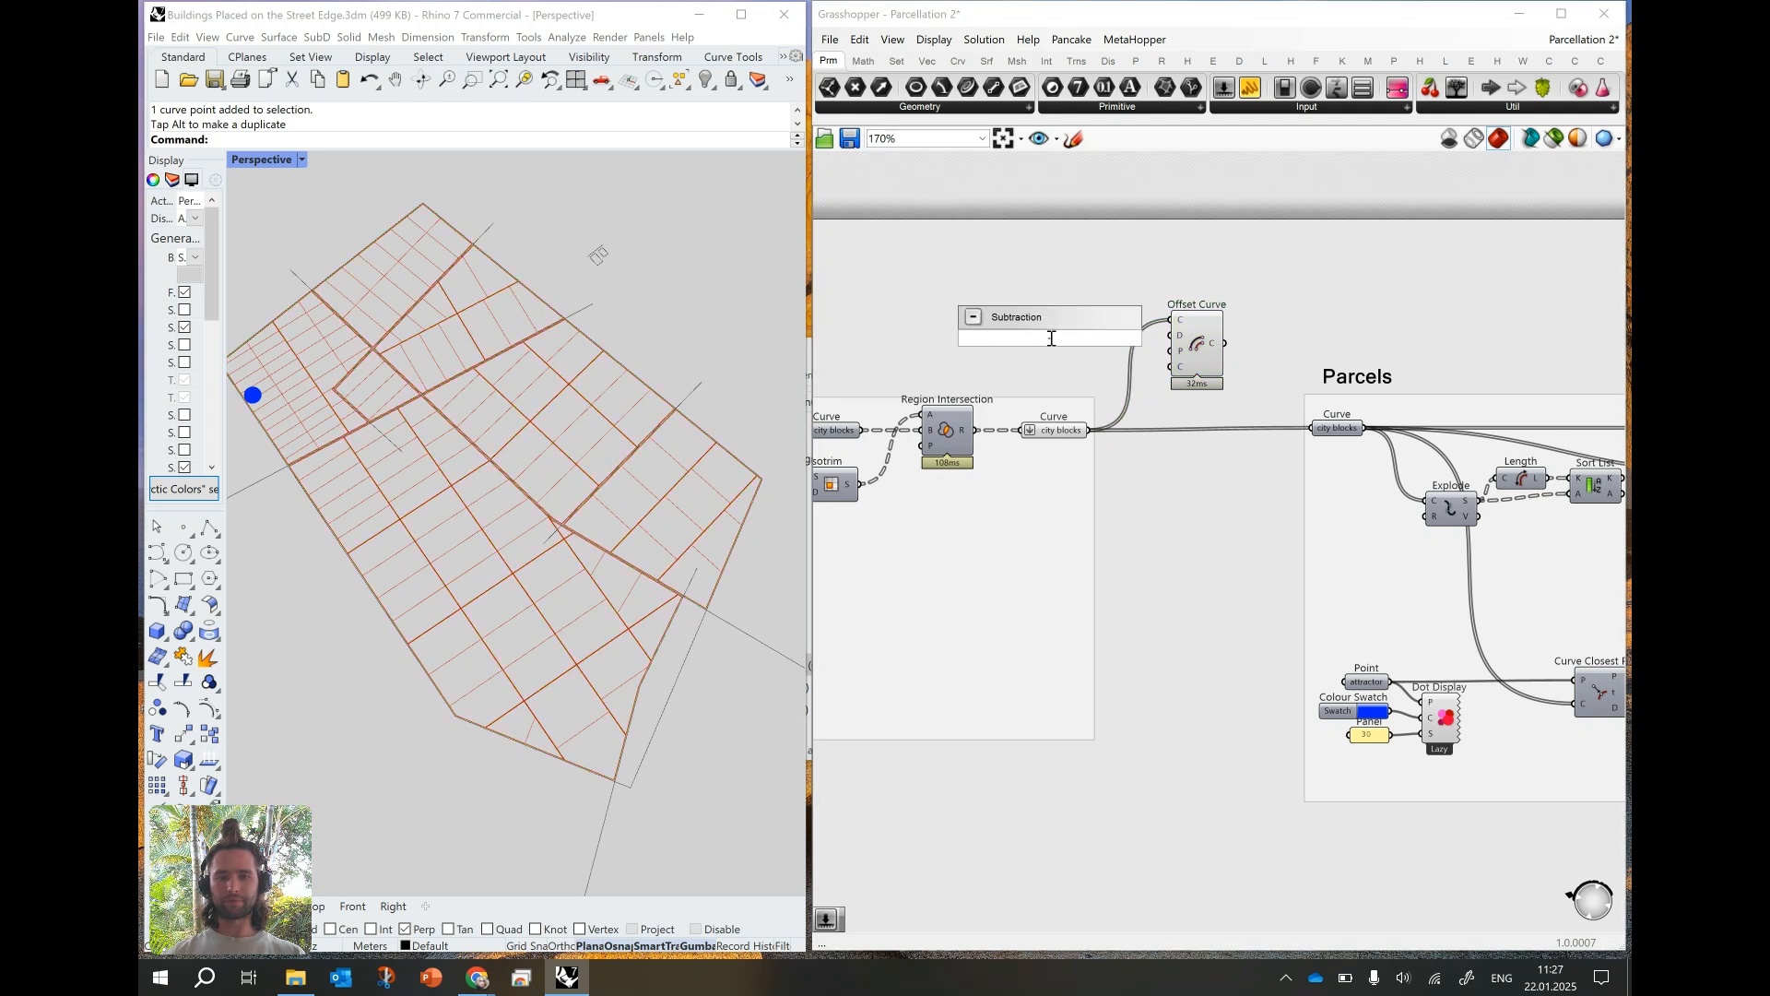
type("-10..")
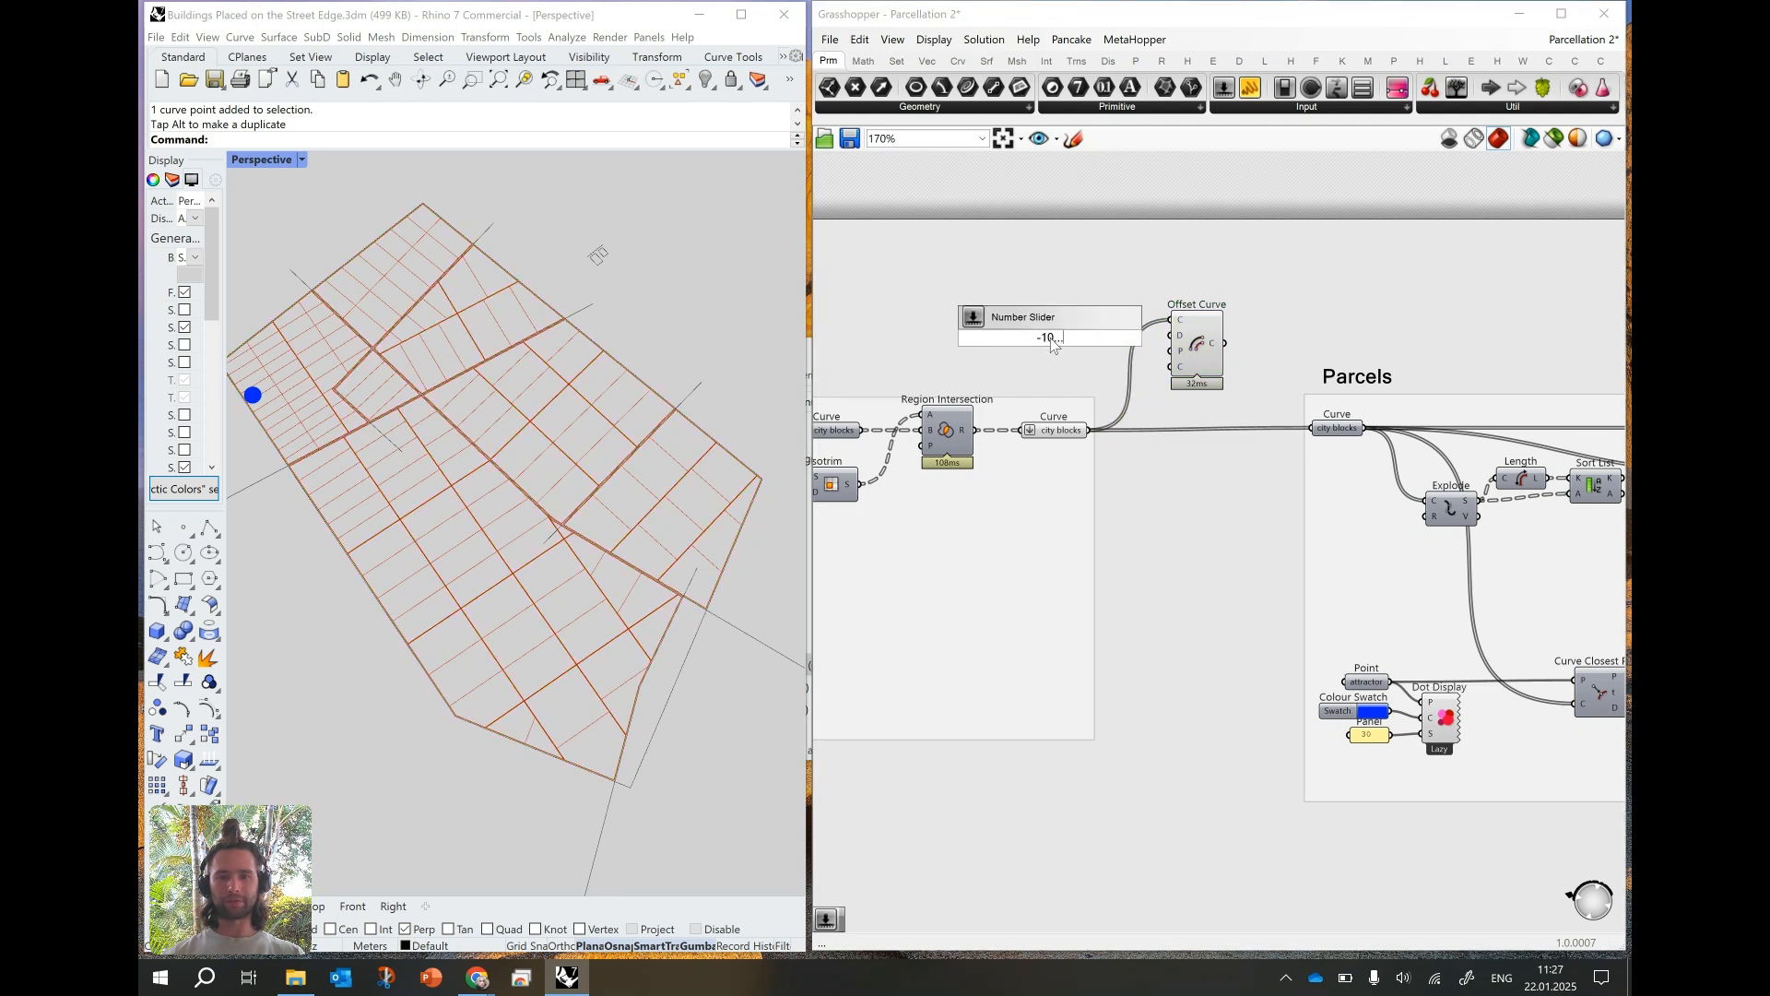
type("10.00")
key("Return")
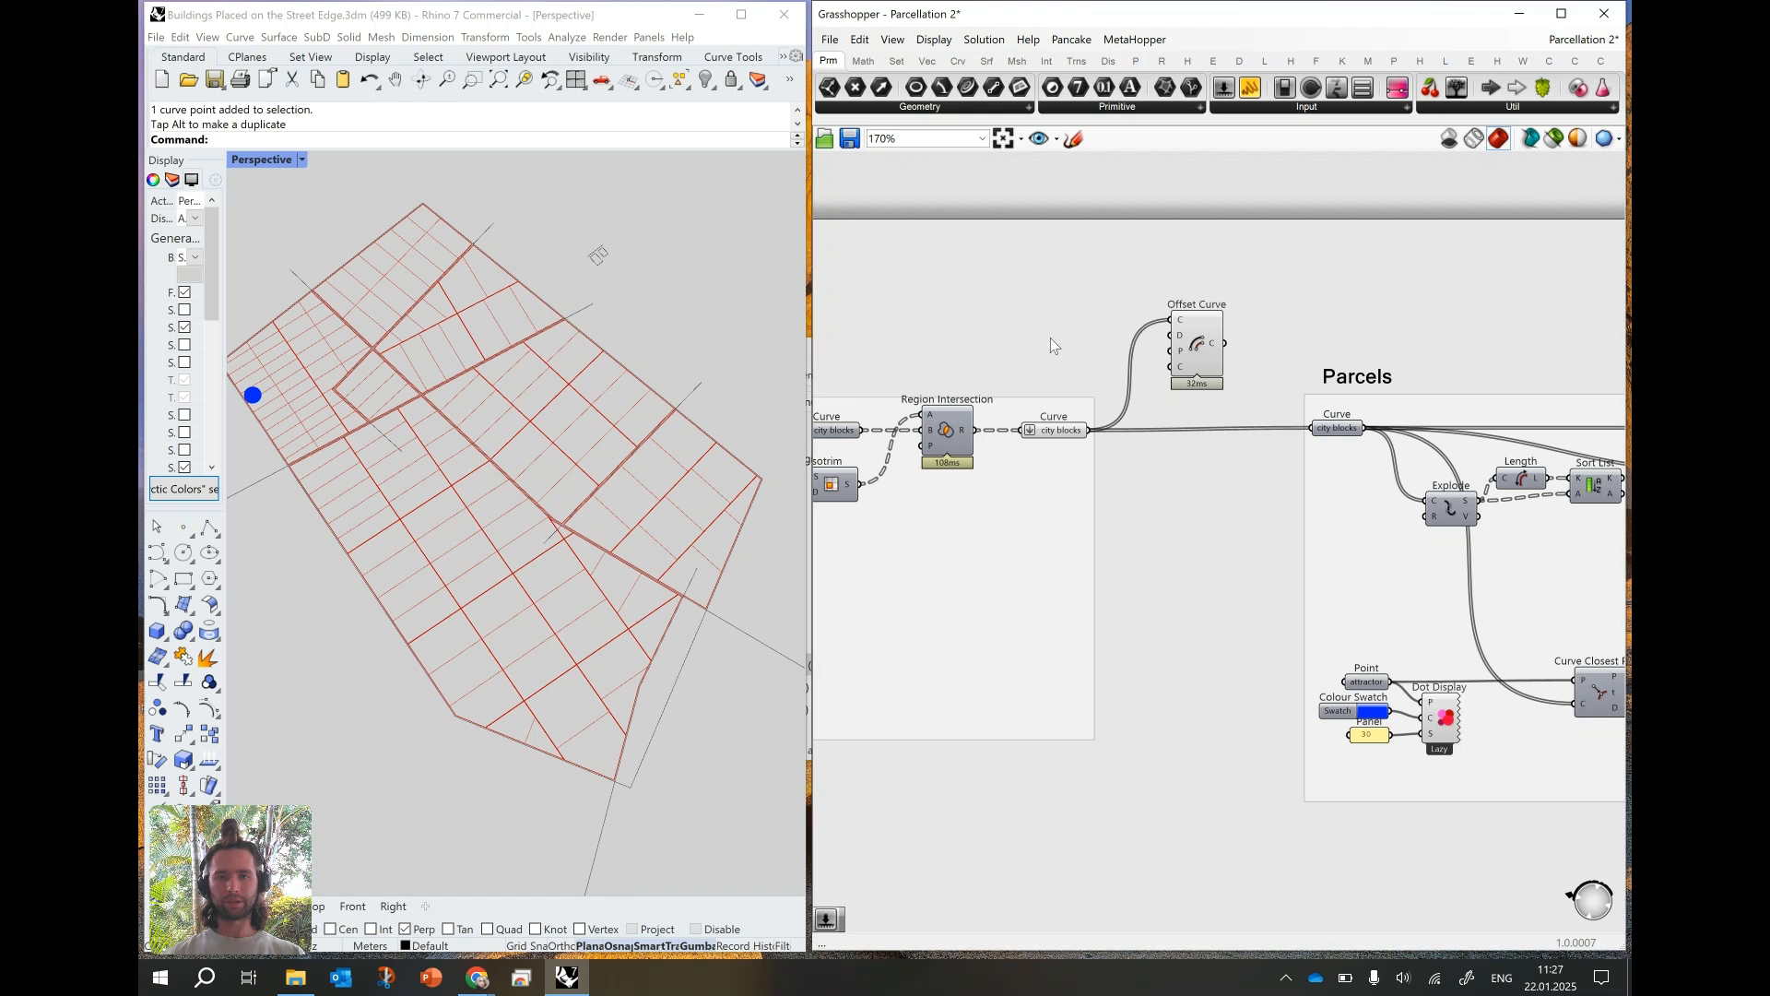
left_click_drag(1120, 346, 1171, 335)
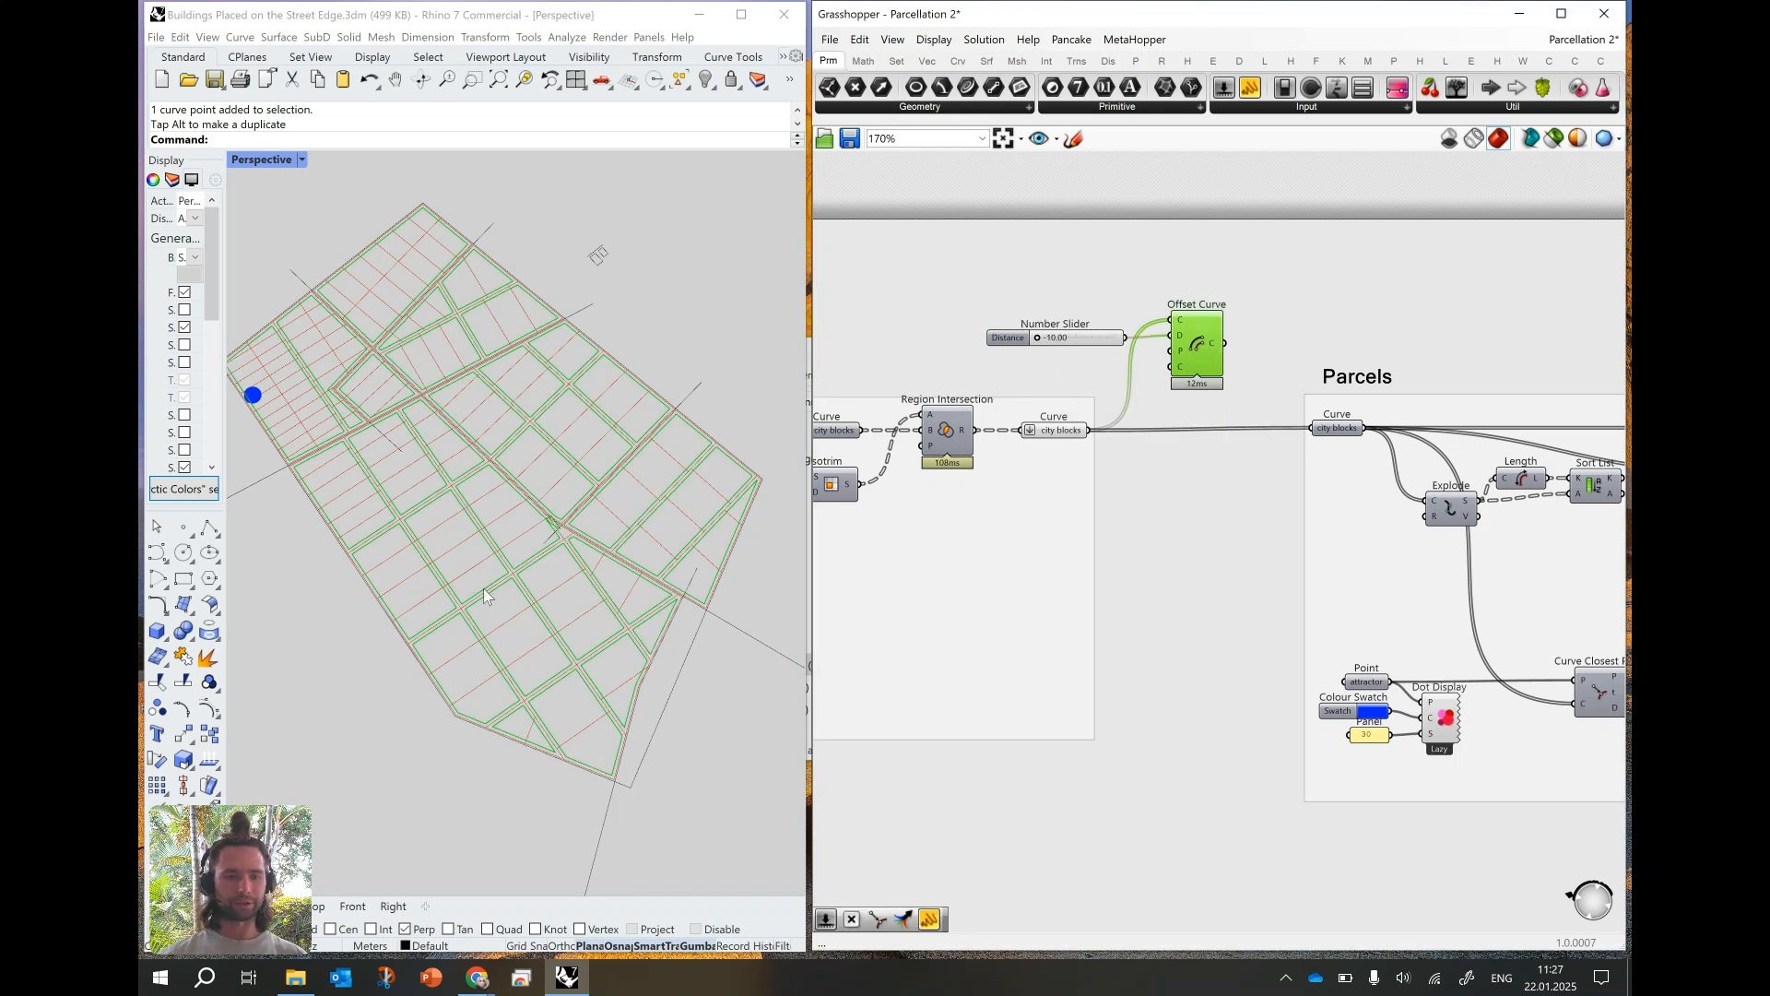
- Adjust the offset distance slider and set it to -4.00
scroll(485, 589, "up", 3)
scroll(1040, 339, "up", 2)
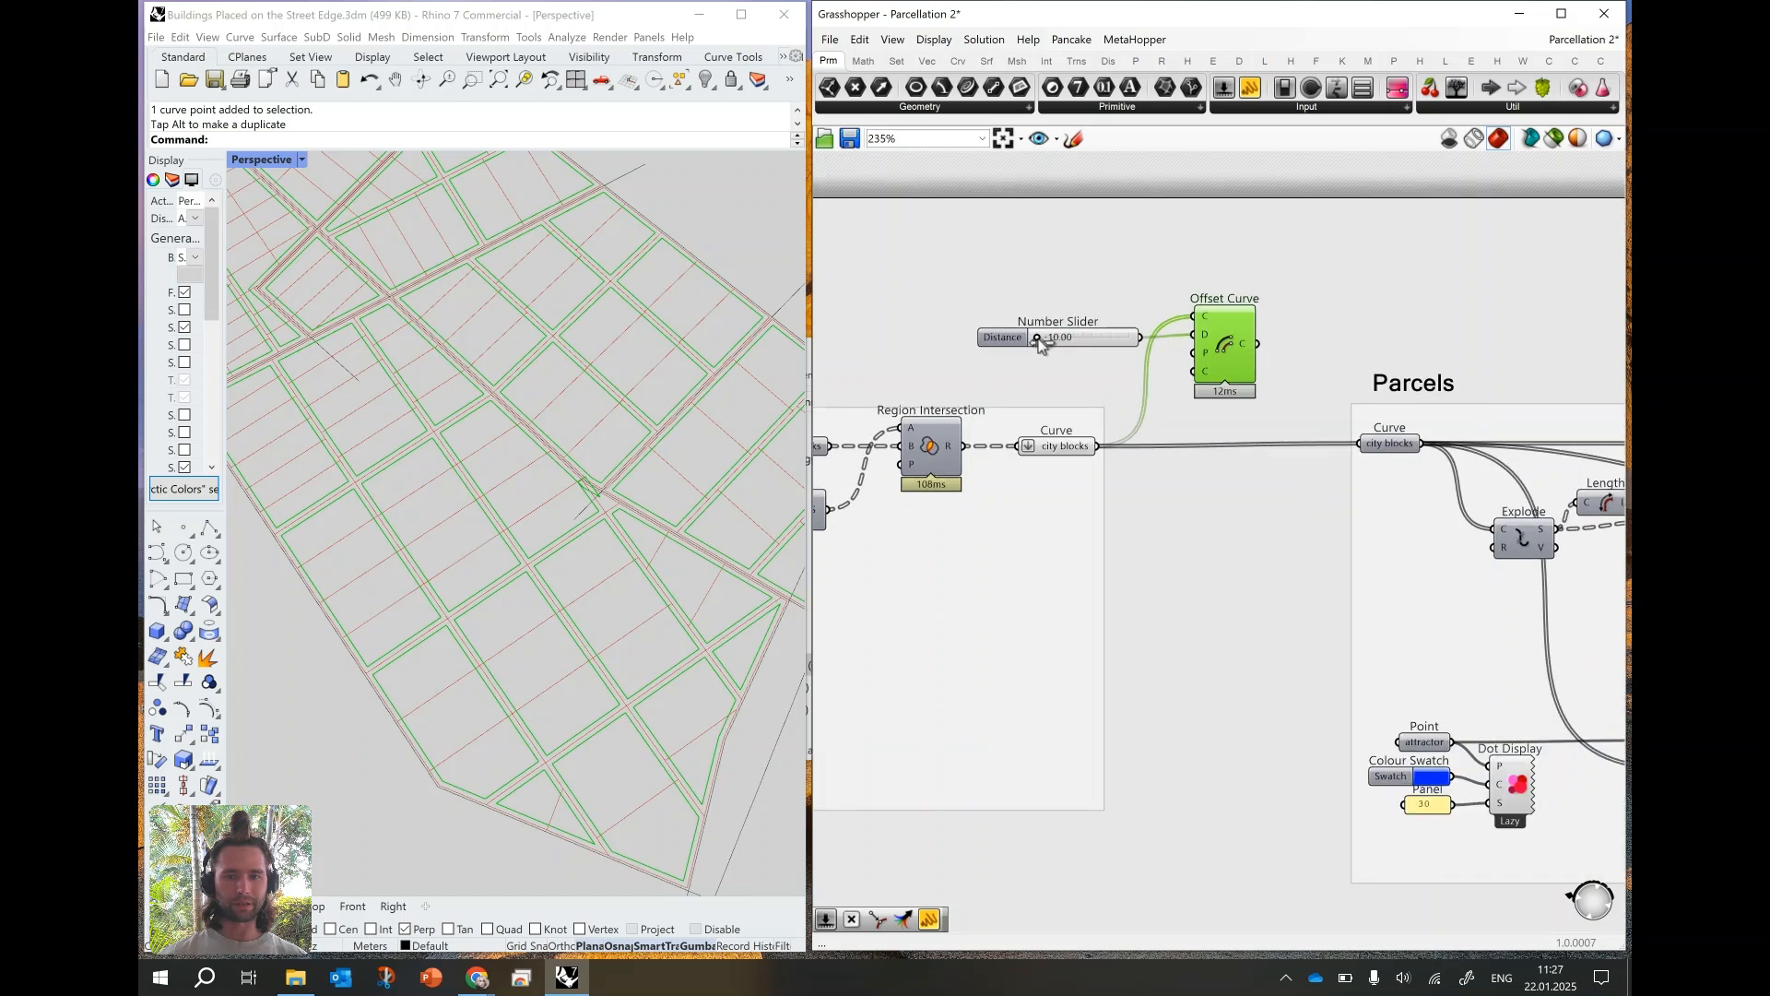
left_click_drag(1037, 337, 1066, 353)
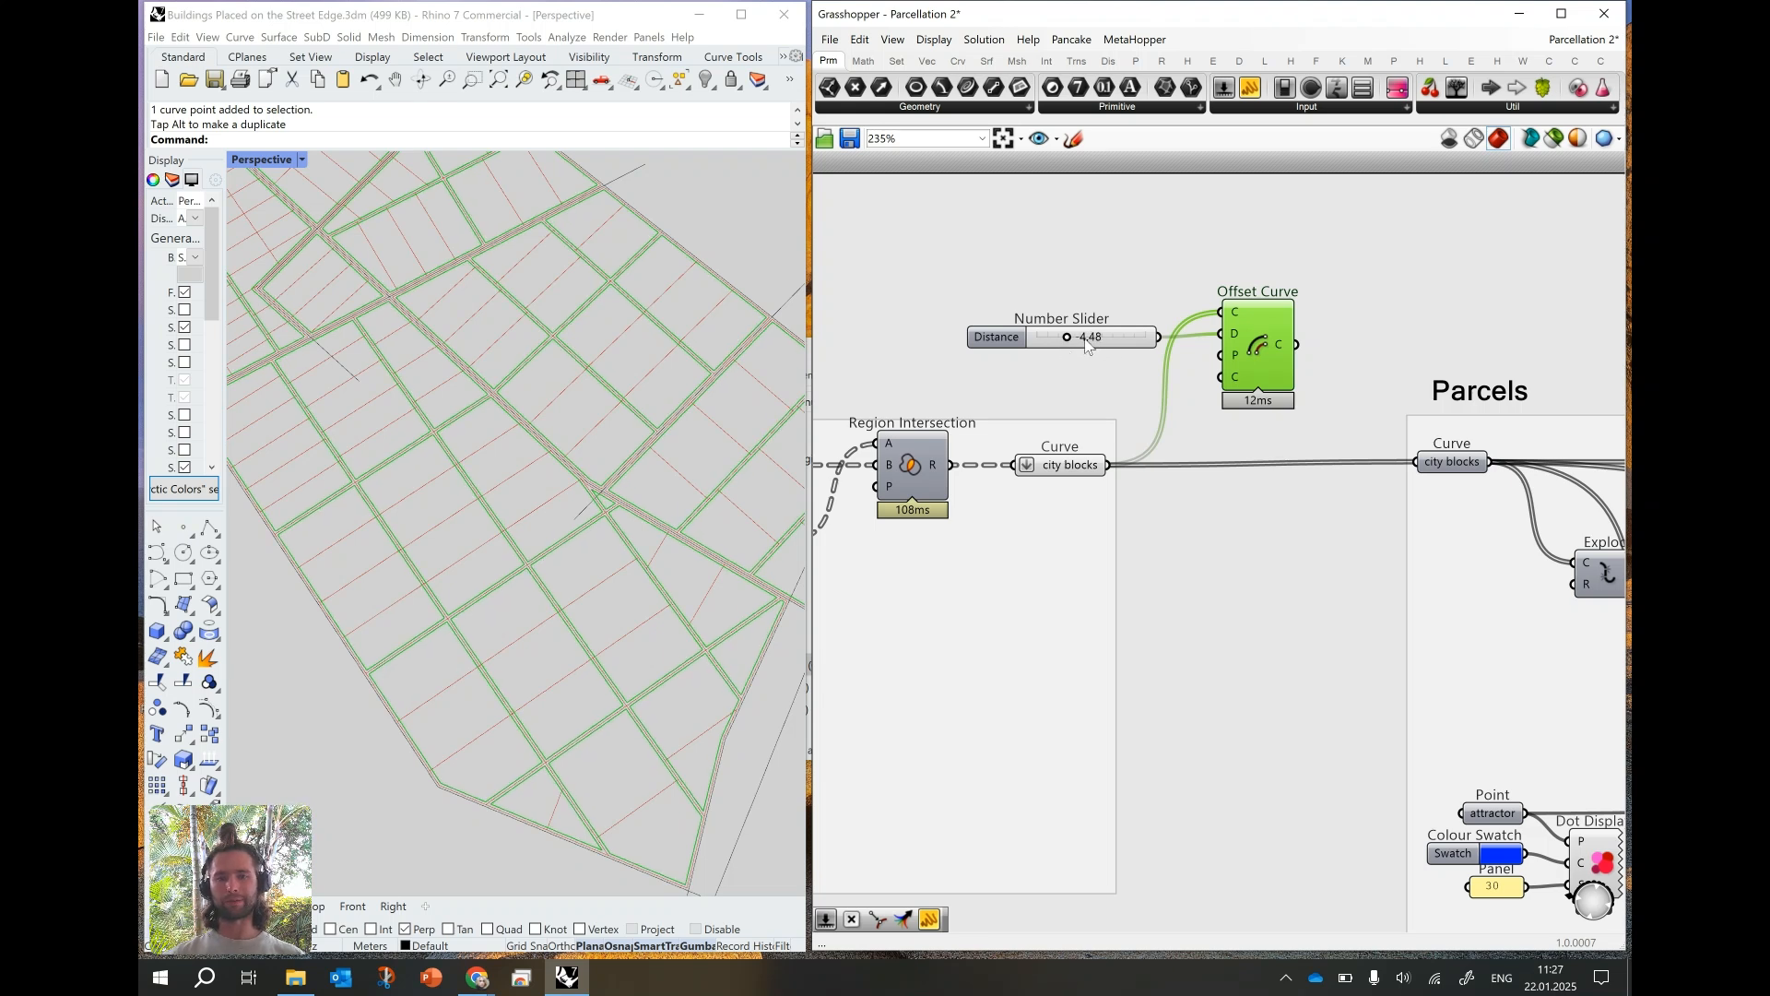
double_click(1086, 344)
type("-4")
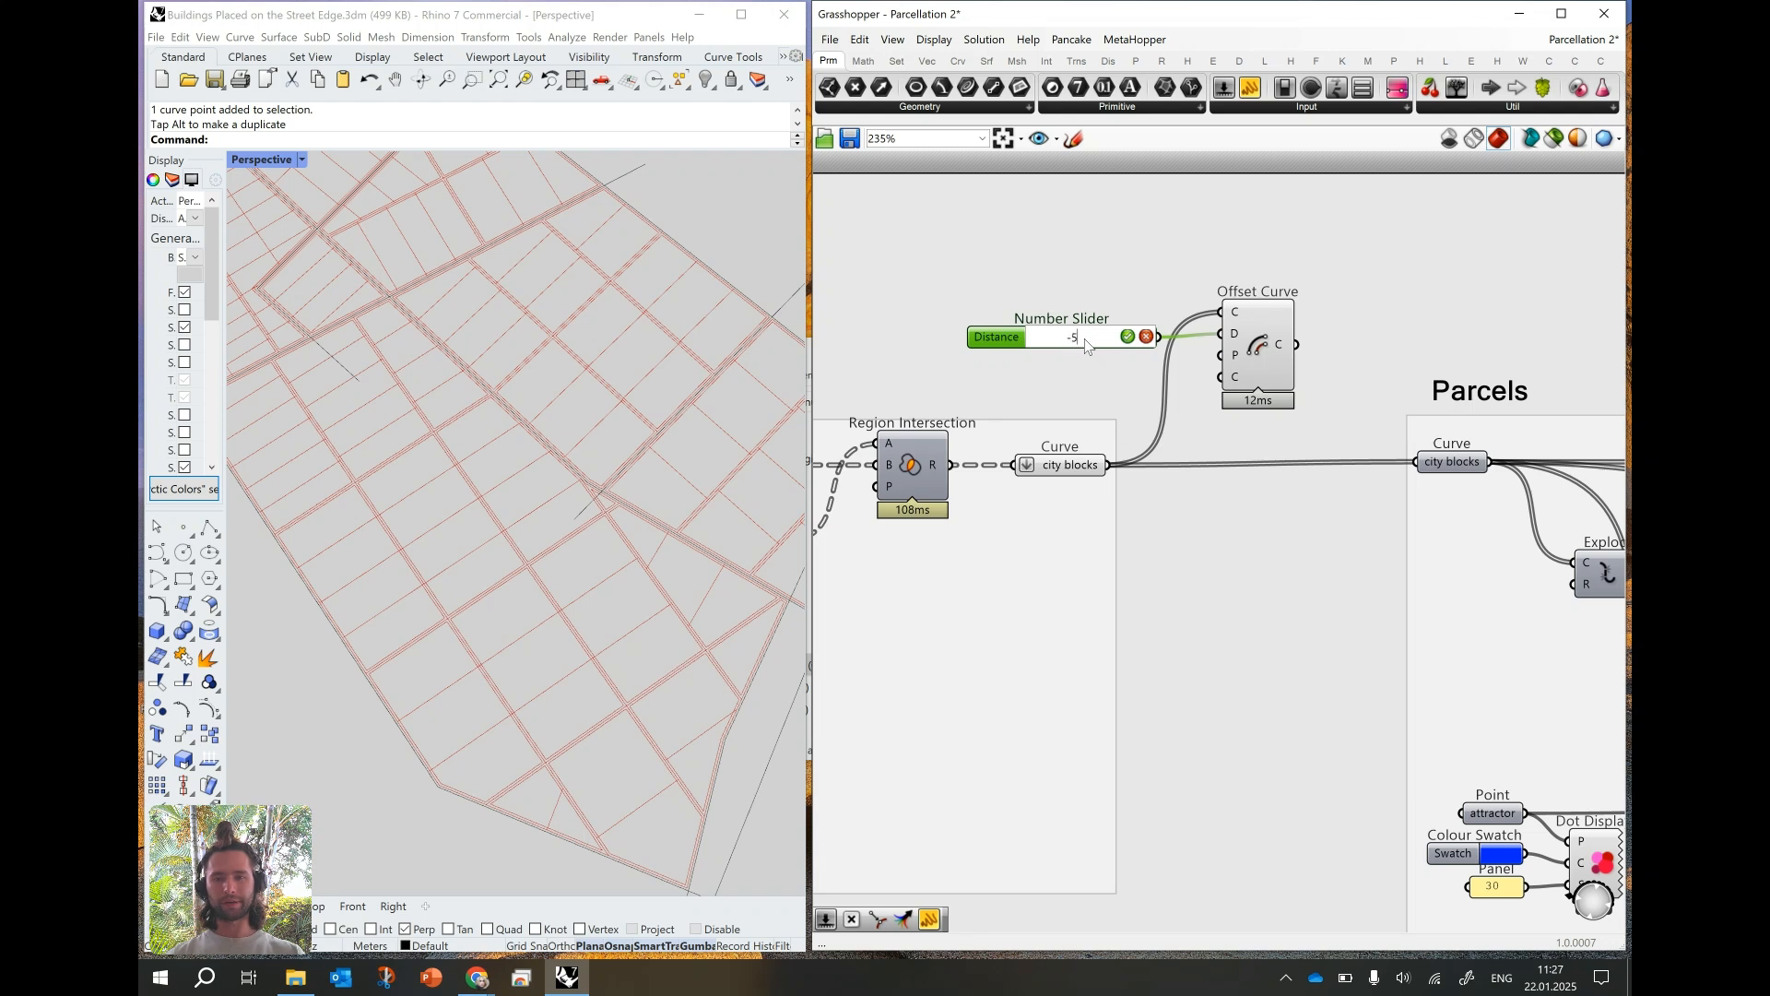
key("Return")
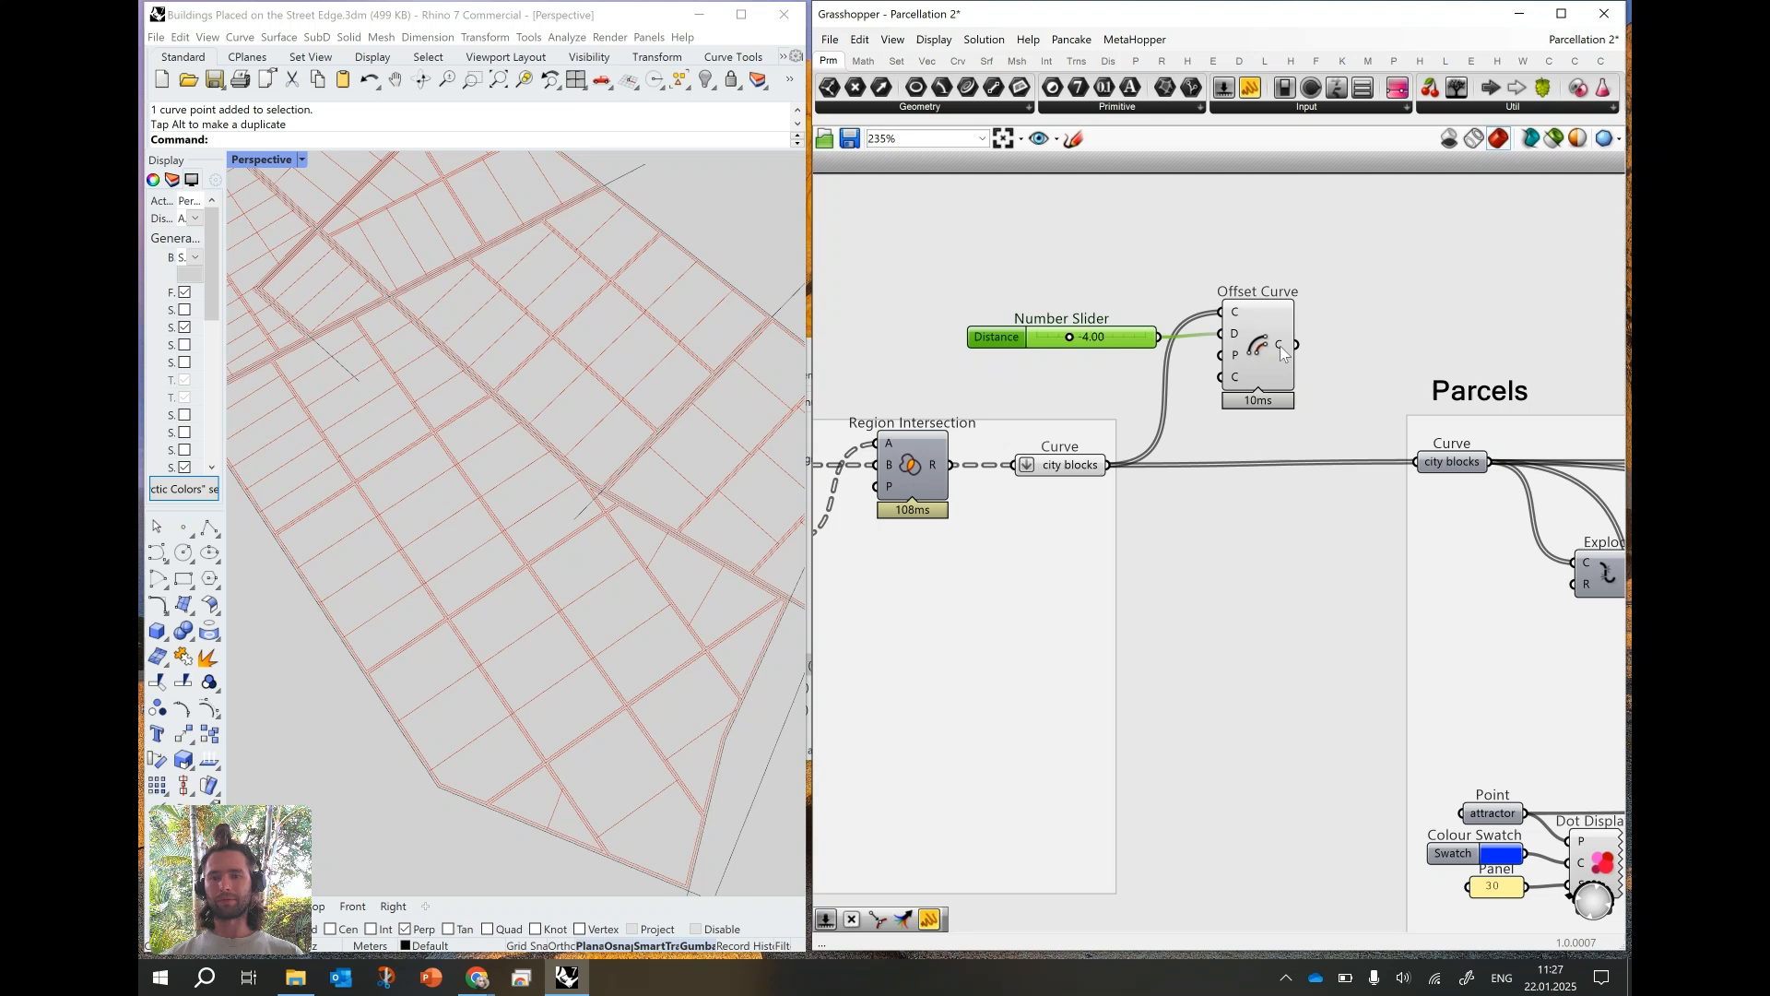
- Flatten the Offset Curve output and wire it into the Parcels group's city blocks parameter, replacing the direct connection
right_click(1280, 347)
left_click(1322, 409)
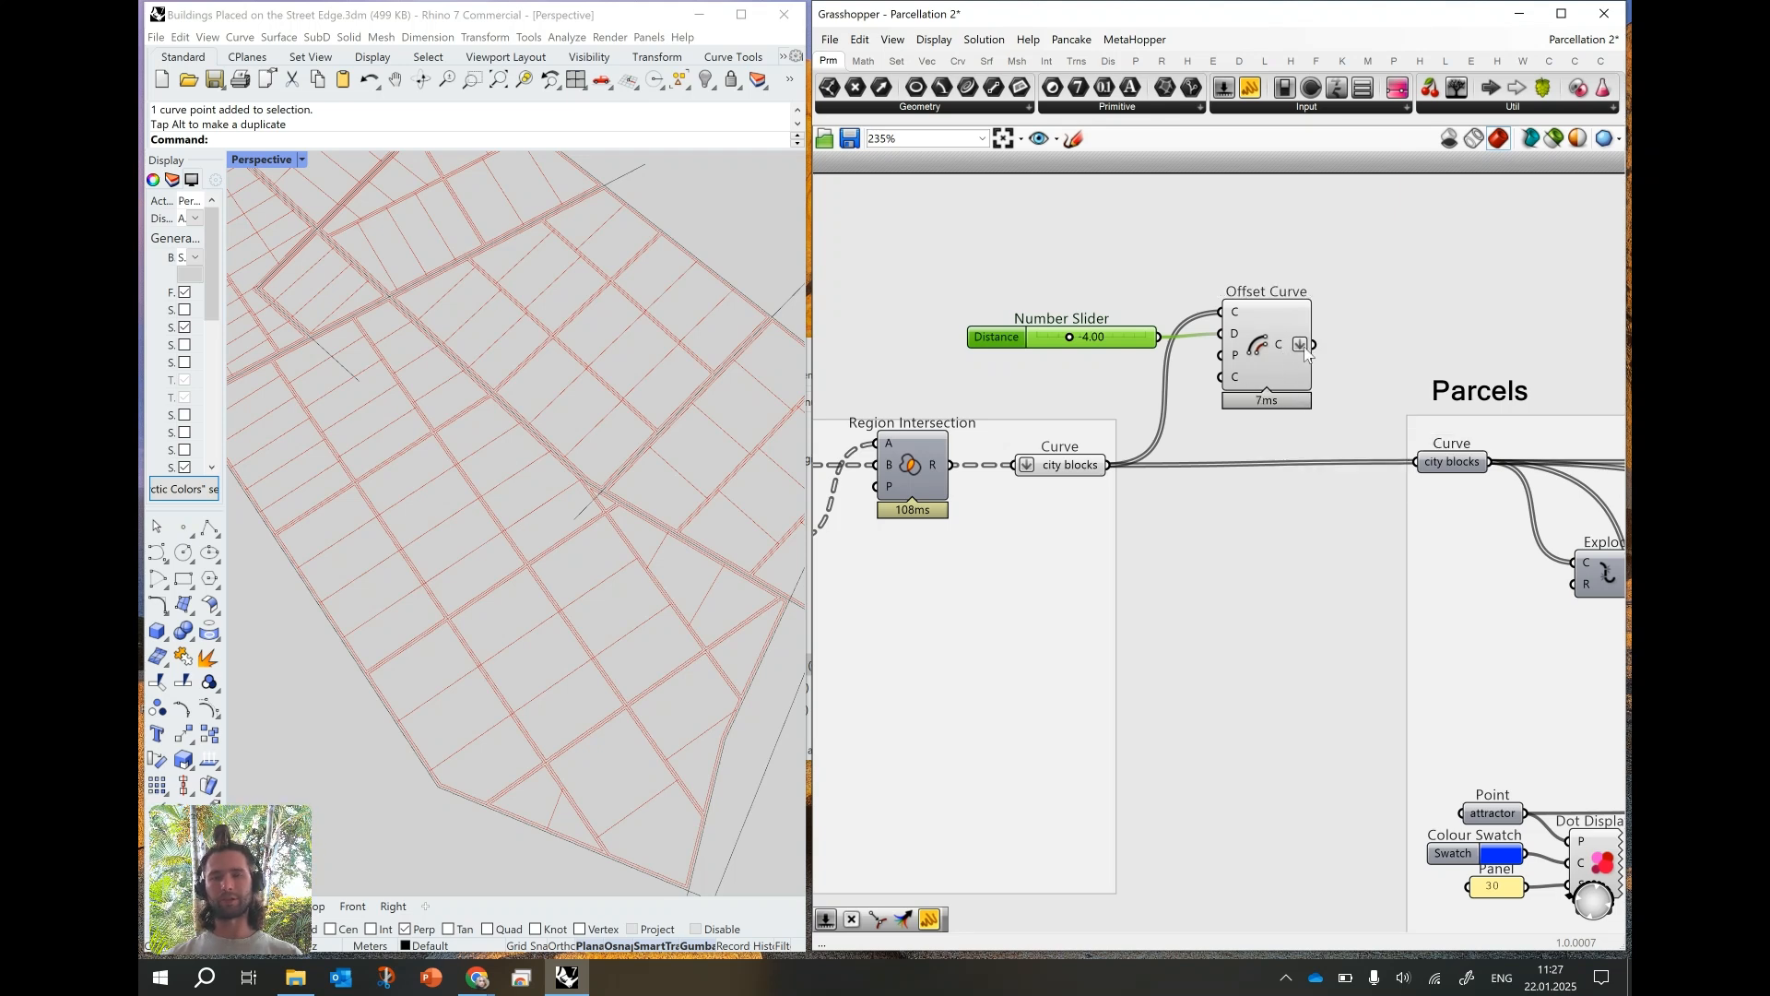
scroll(1283, 347, "down", 2)
left_click_drag(1251, 355, 1320, 457)
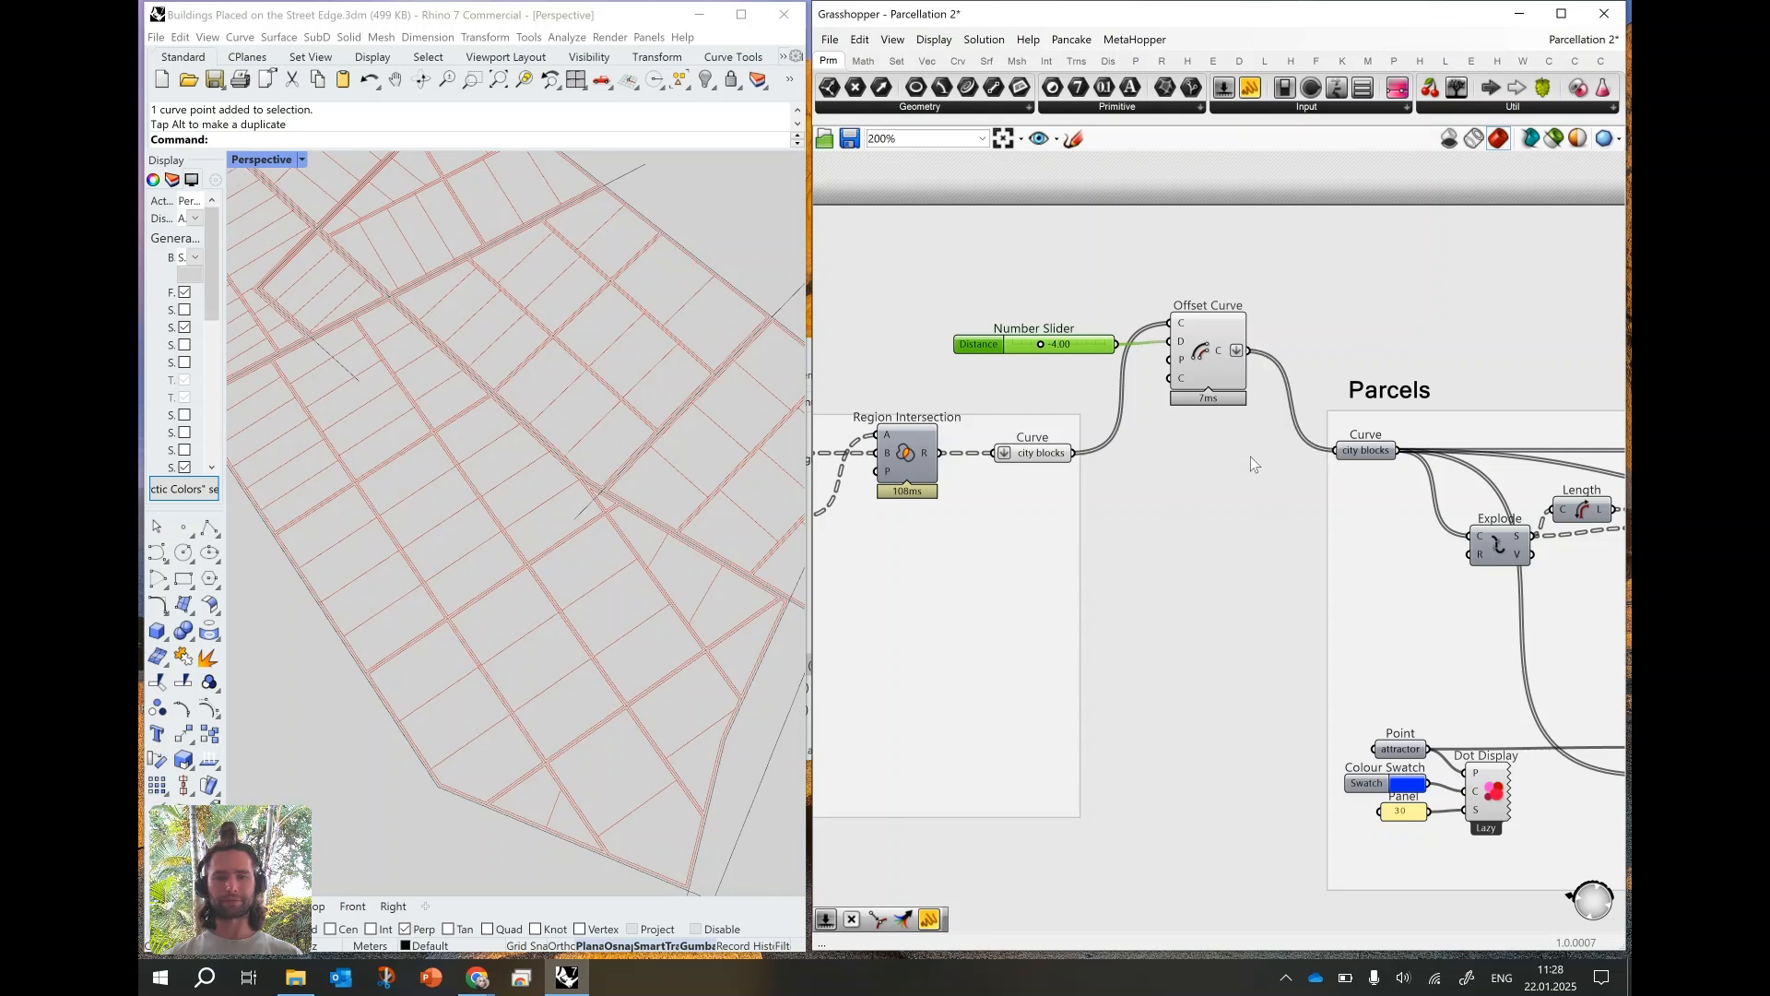
- Turn off the preview of the Minor streets group's city blocks output curve
right_click(1033, 459)
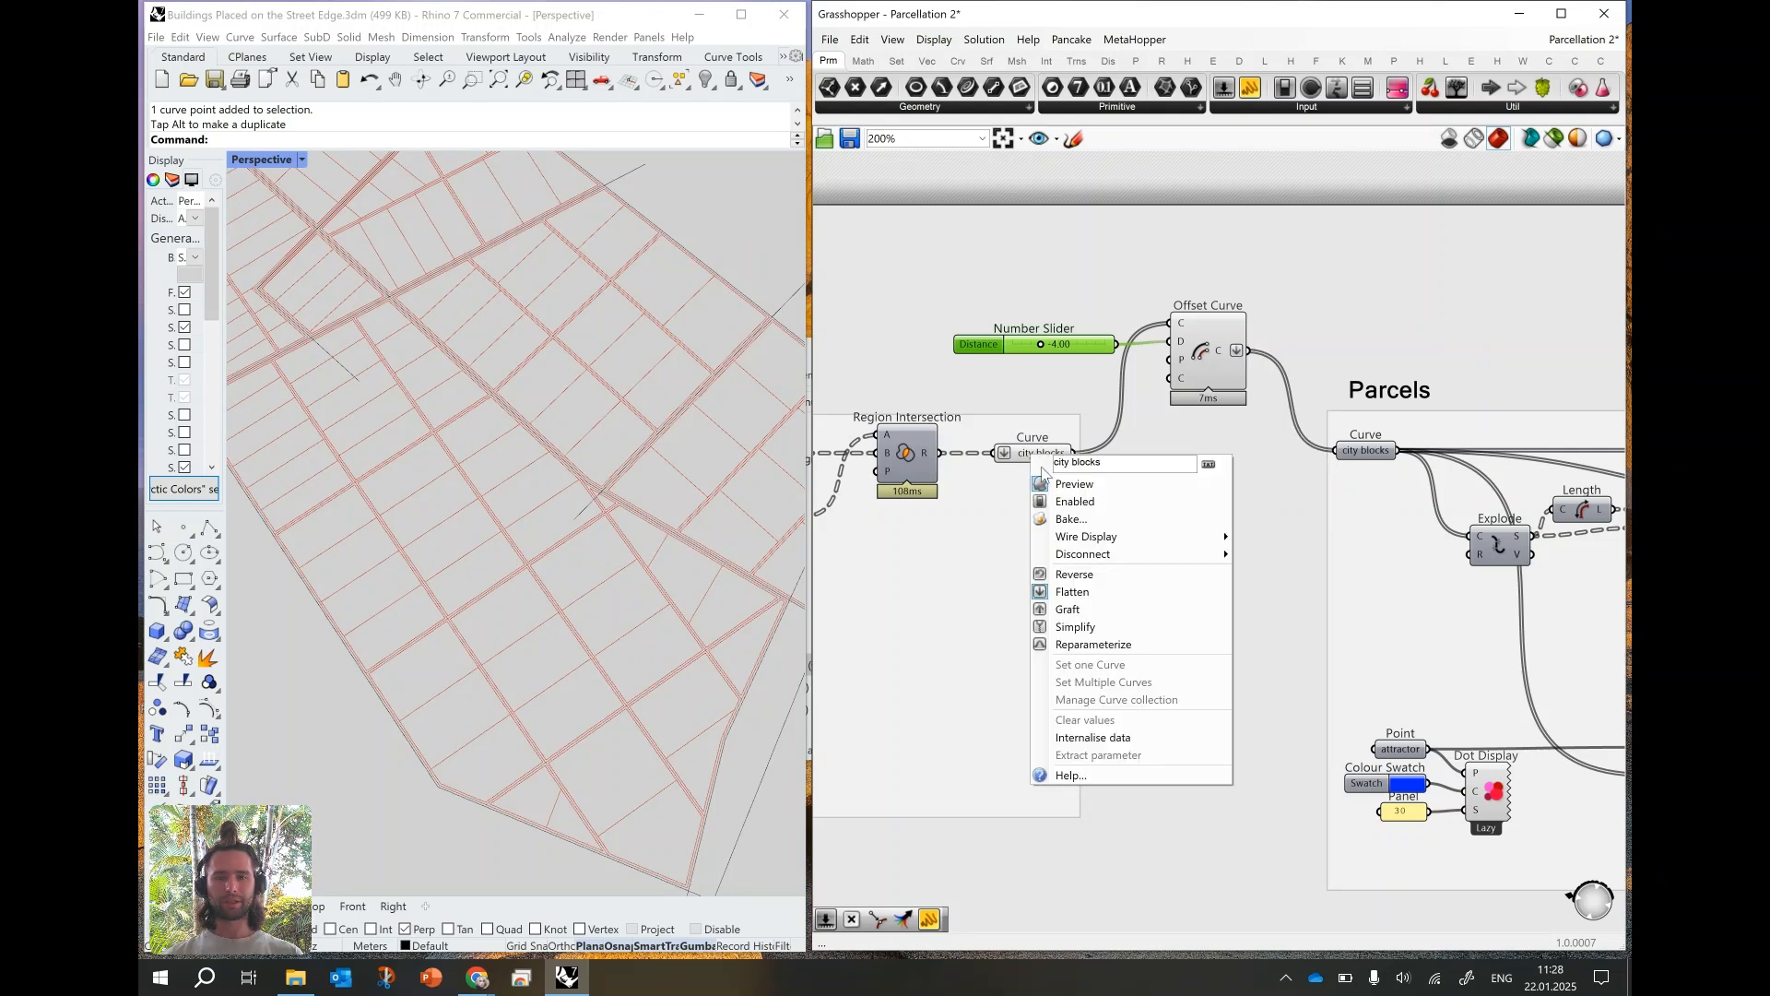
left_click(1050, 482)
left_click(1102, 455)
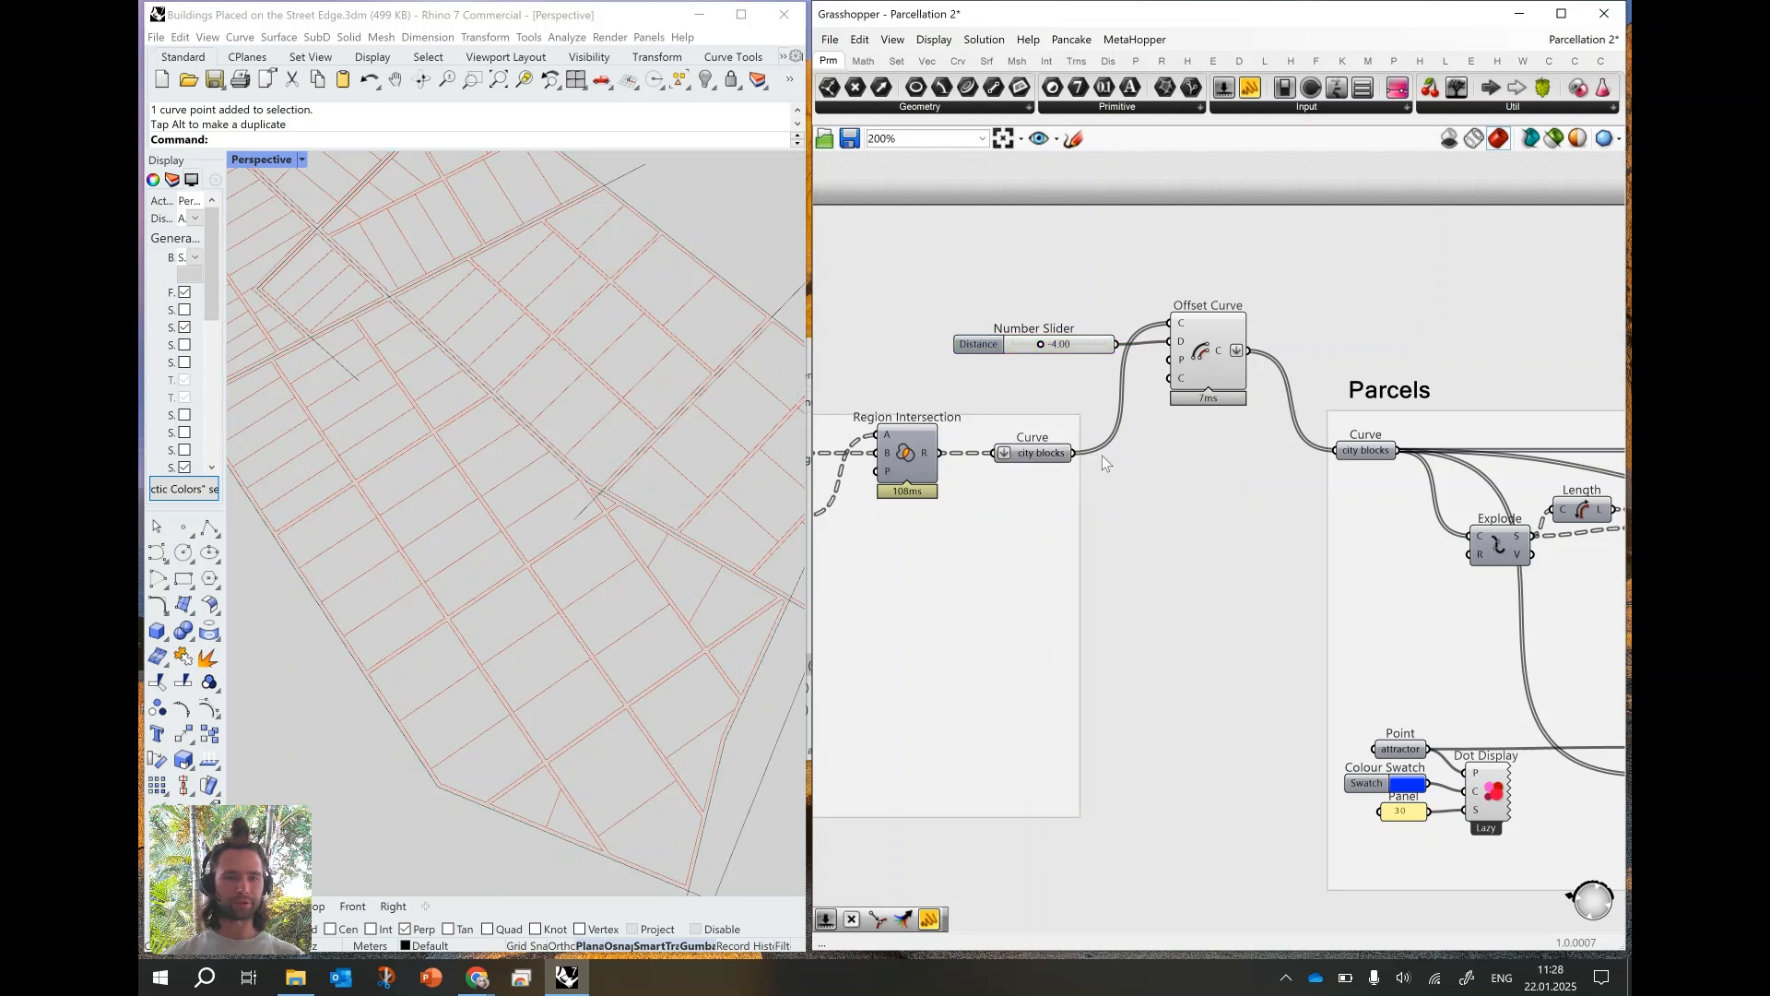
- Select the Parcels group's output curve parameter and inspect the highlighted parcels across the whole site
scroll(1039, 439, "down", 5)
right_click_drag(1412, 430, 1193, 414)
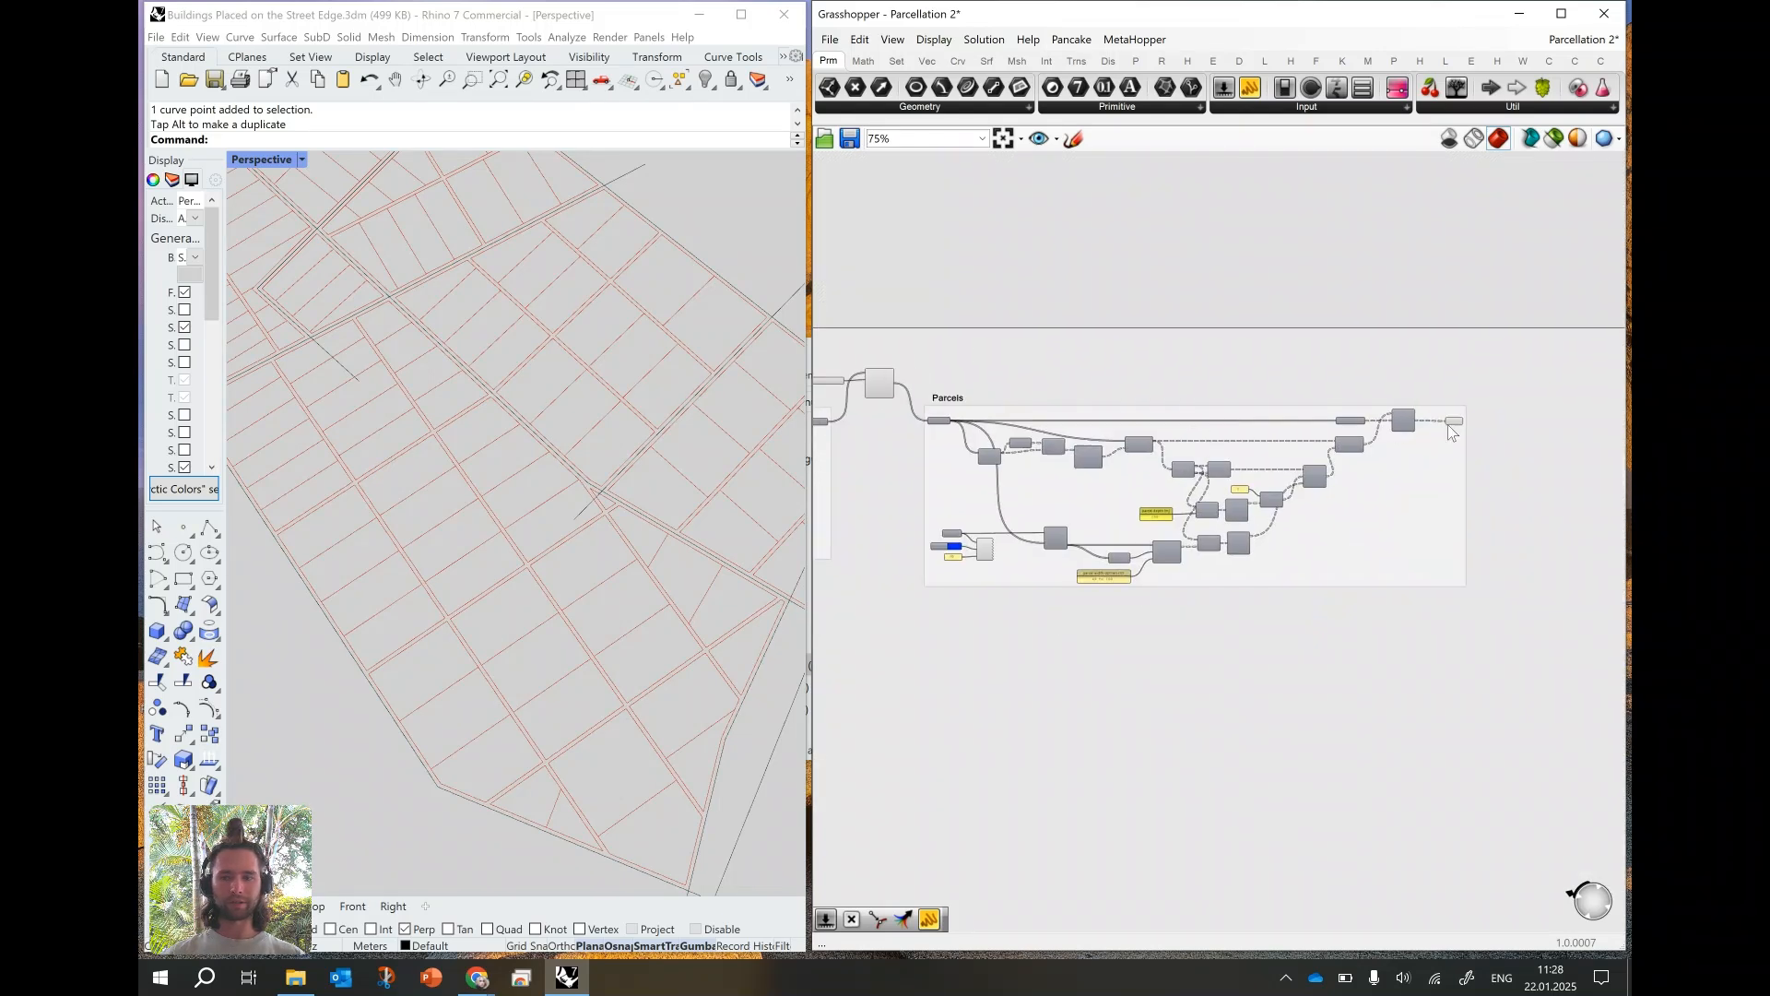
left_click(1454, 423)
scroll(596, 439, "down", 5)
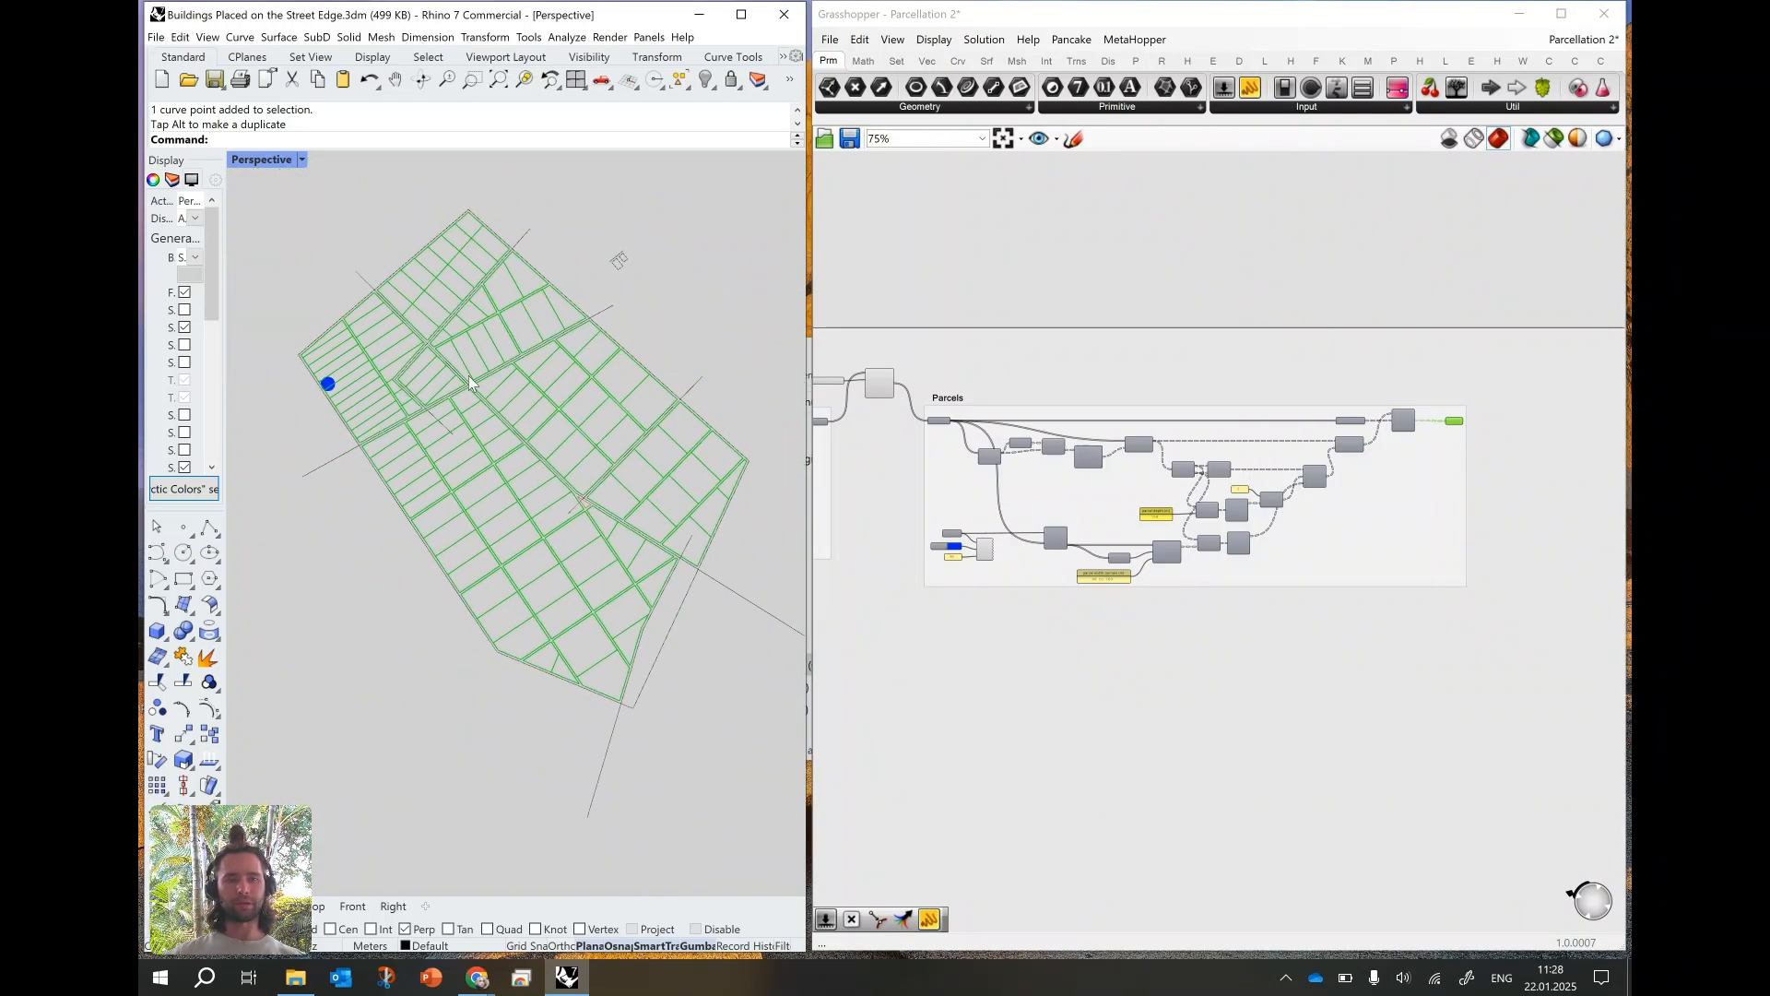
scroll(472, 368, "up", 2)
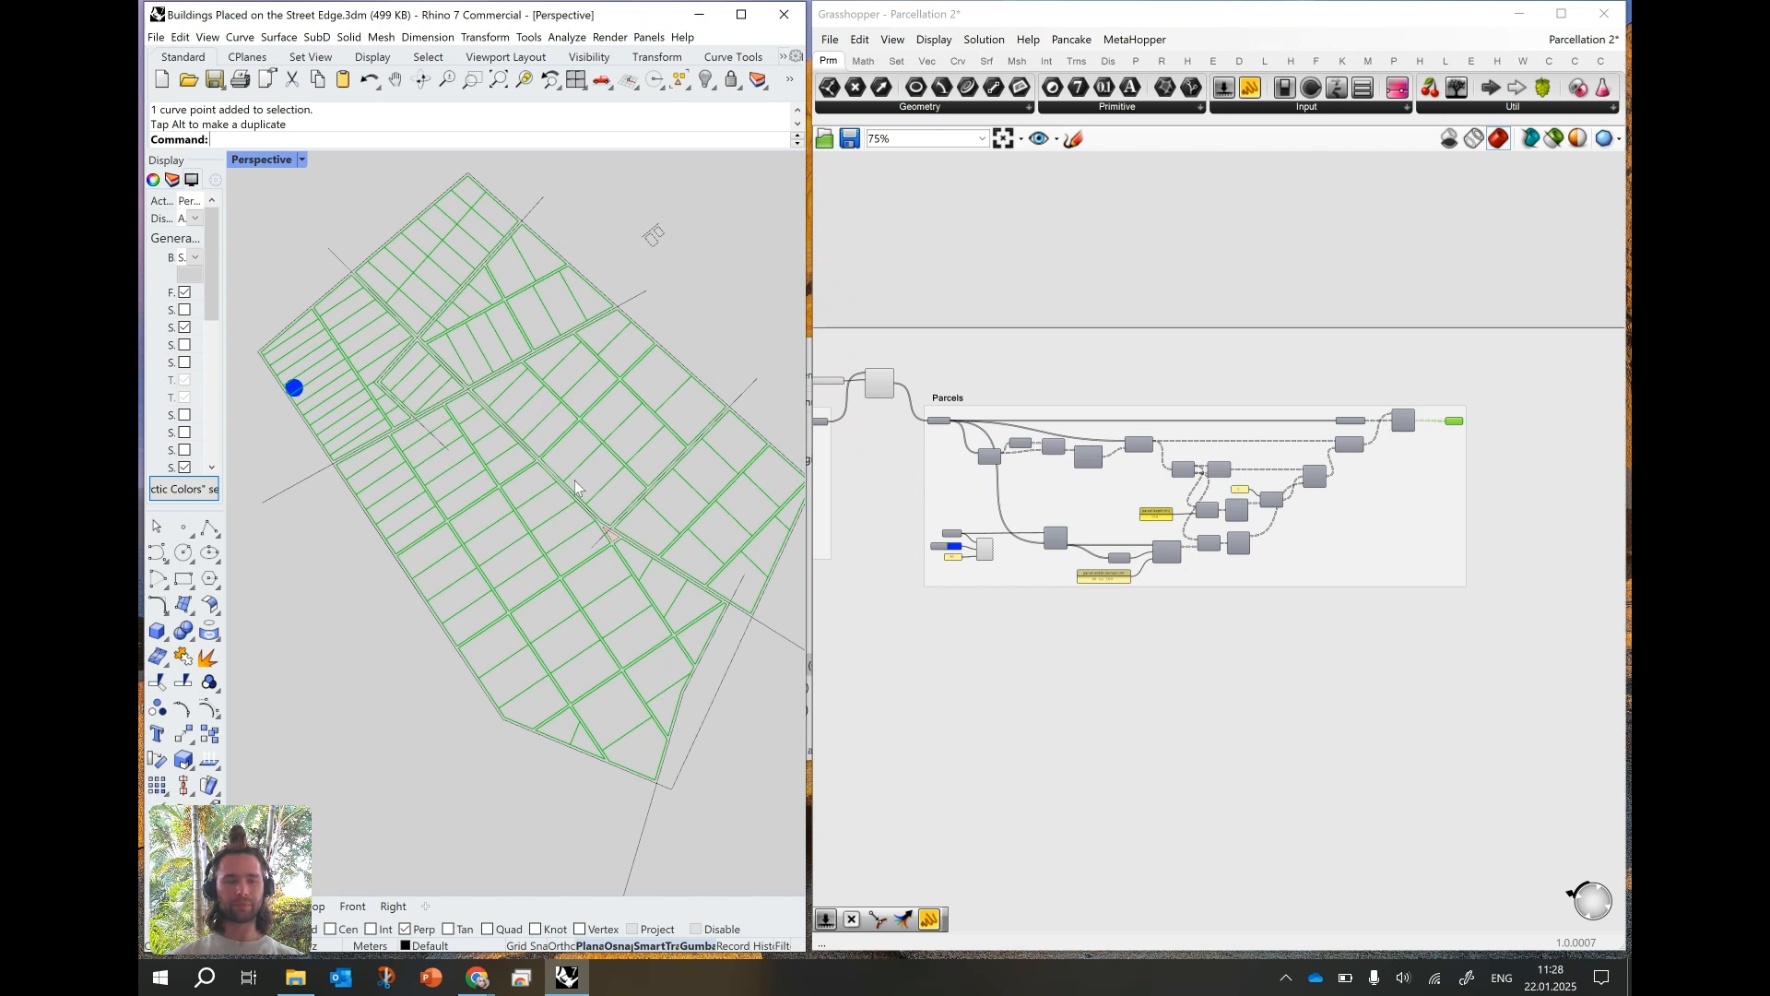
- Set the parcel depth (m) panel in the Parcels group to 50 and review the subdivided site
left_click(991, 572)
scroll(1183, 530, "up", 5)
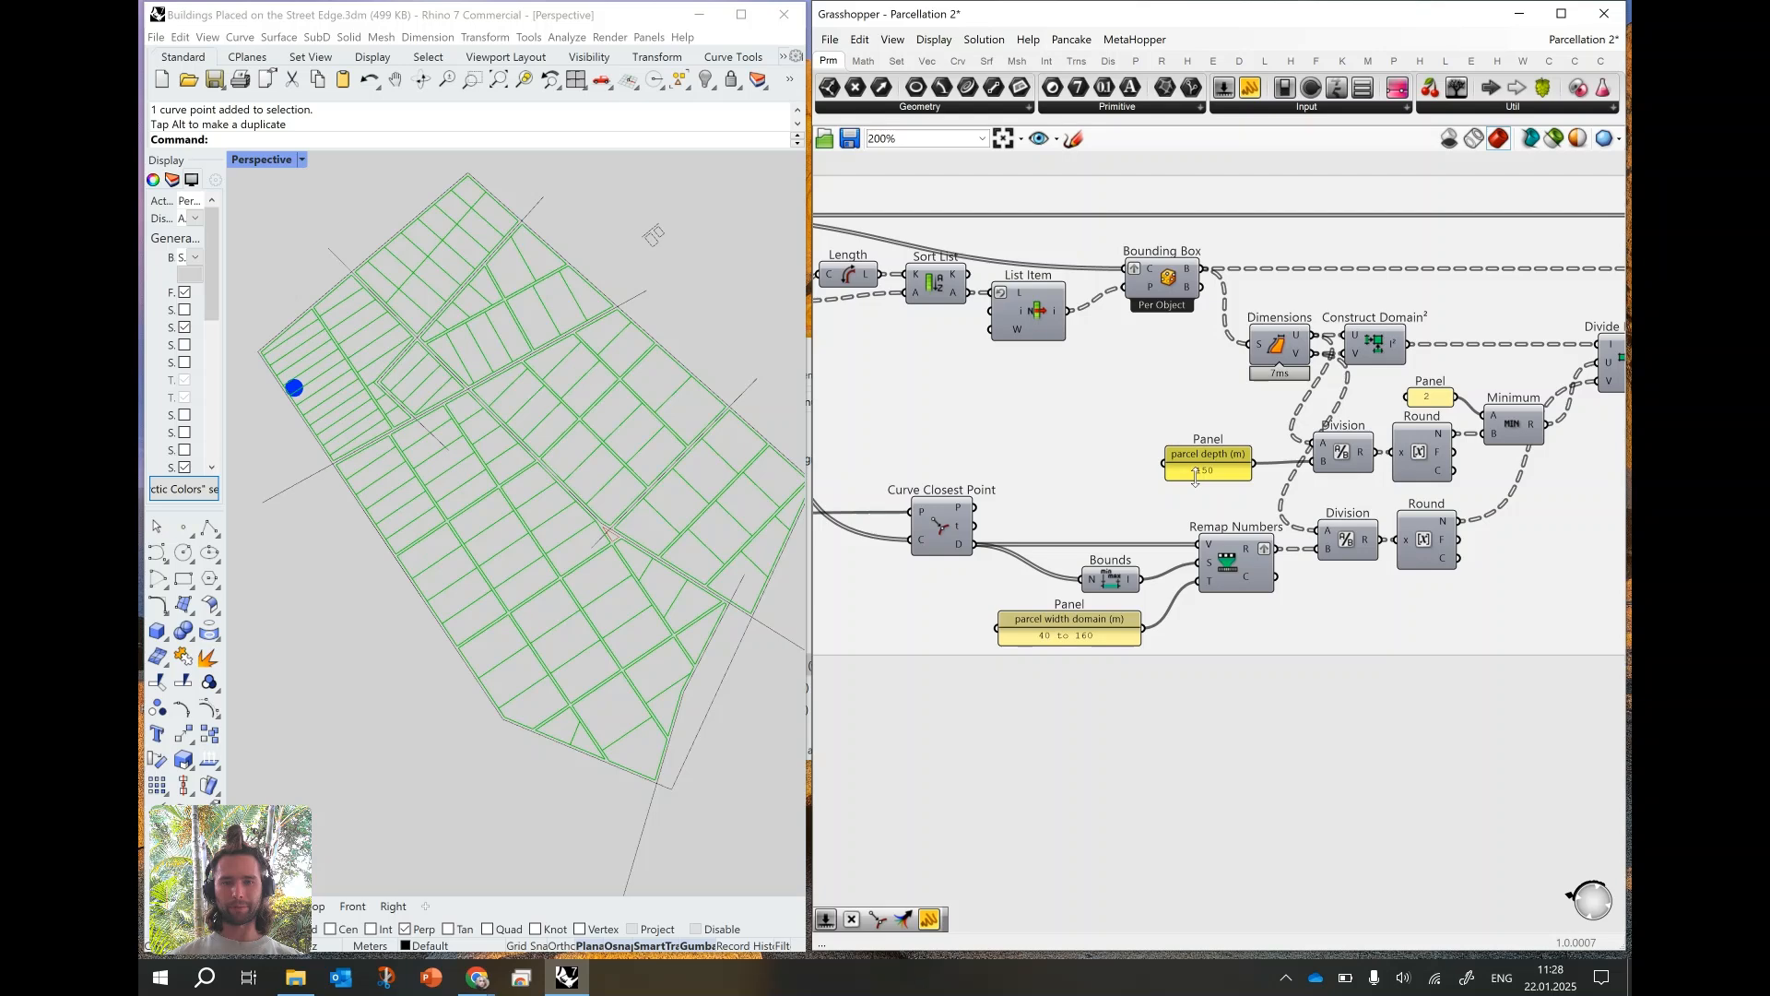
double_click(1196, 477)
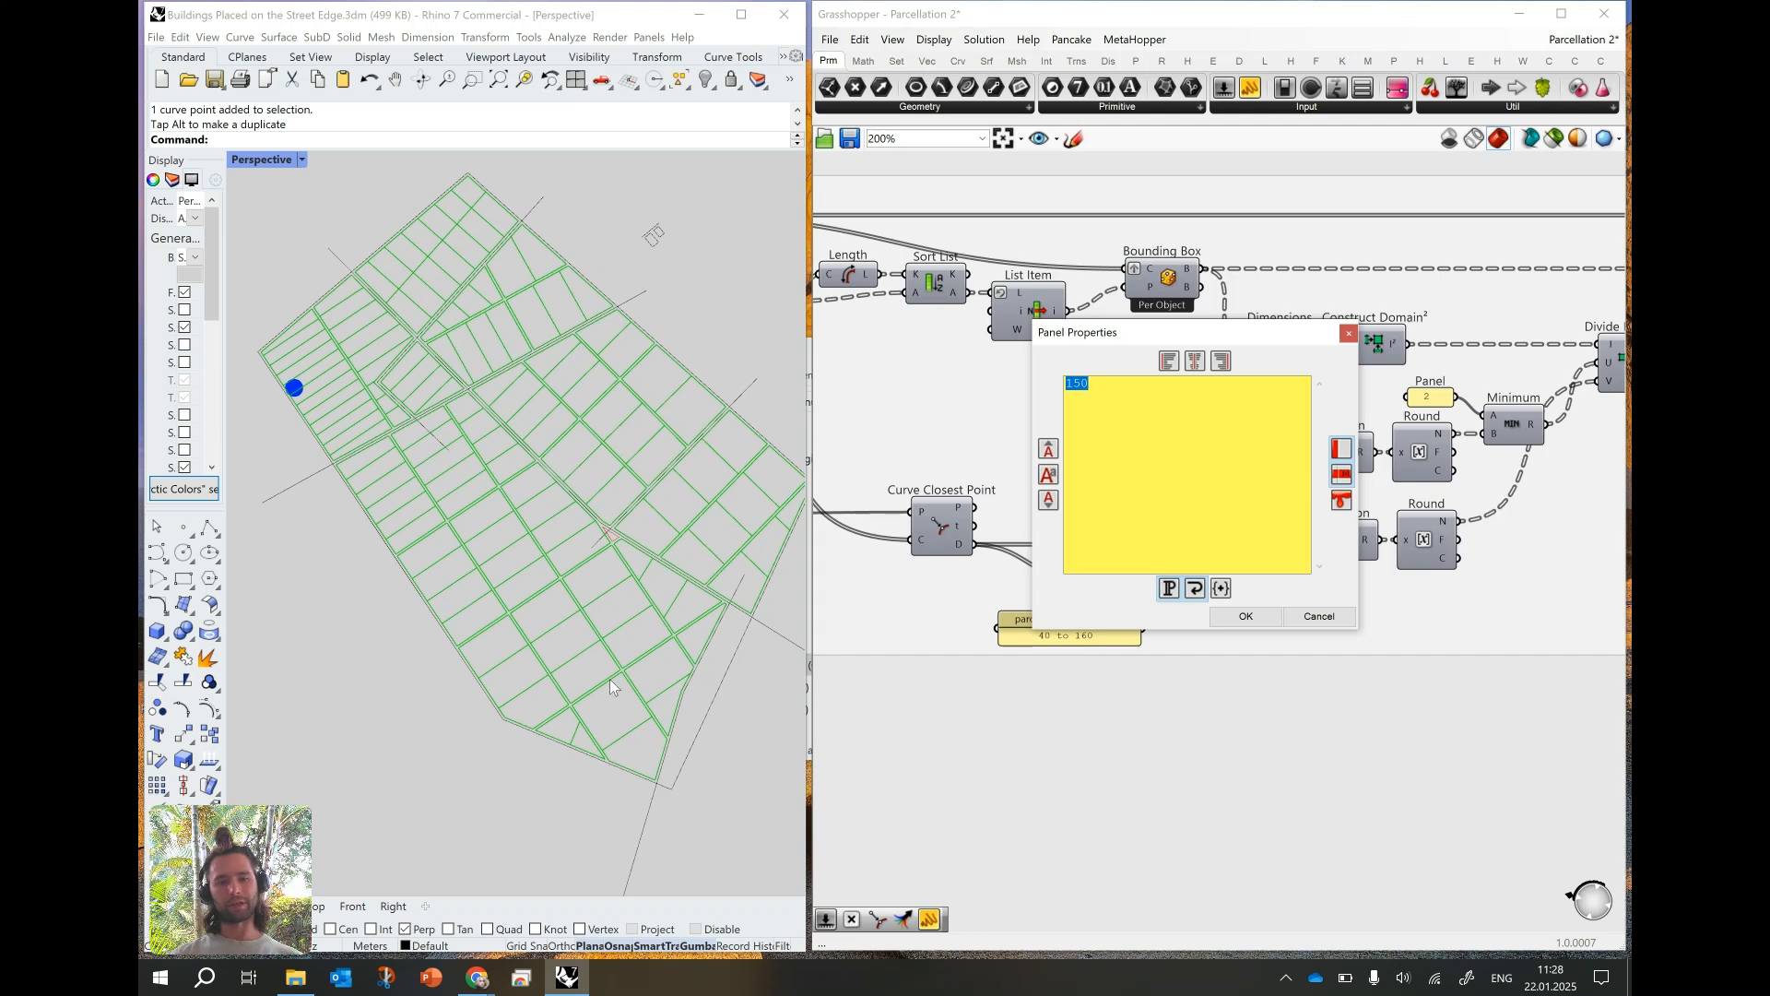
type("50")
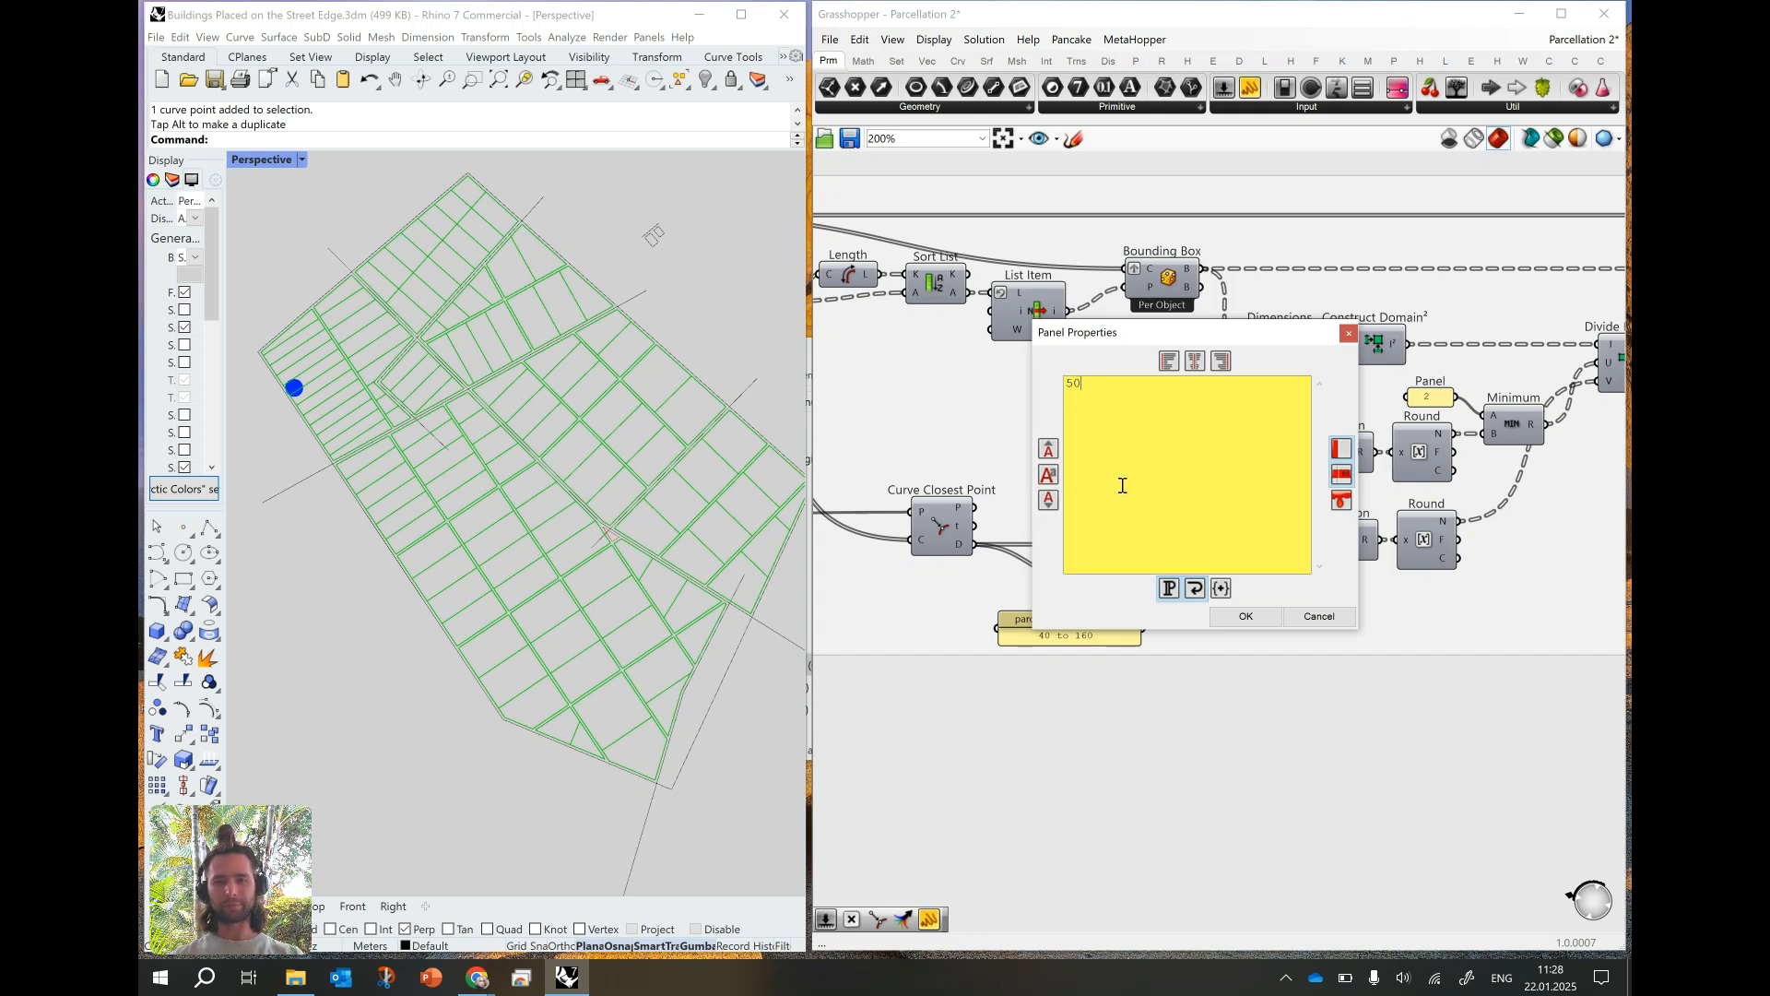
left_click(1218, 615)
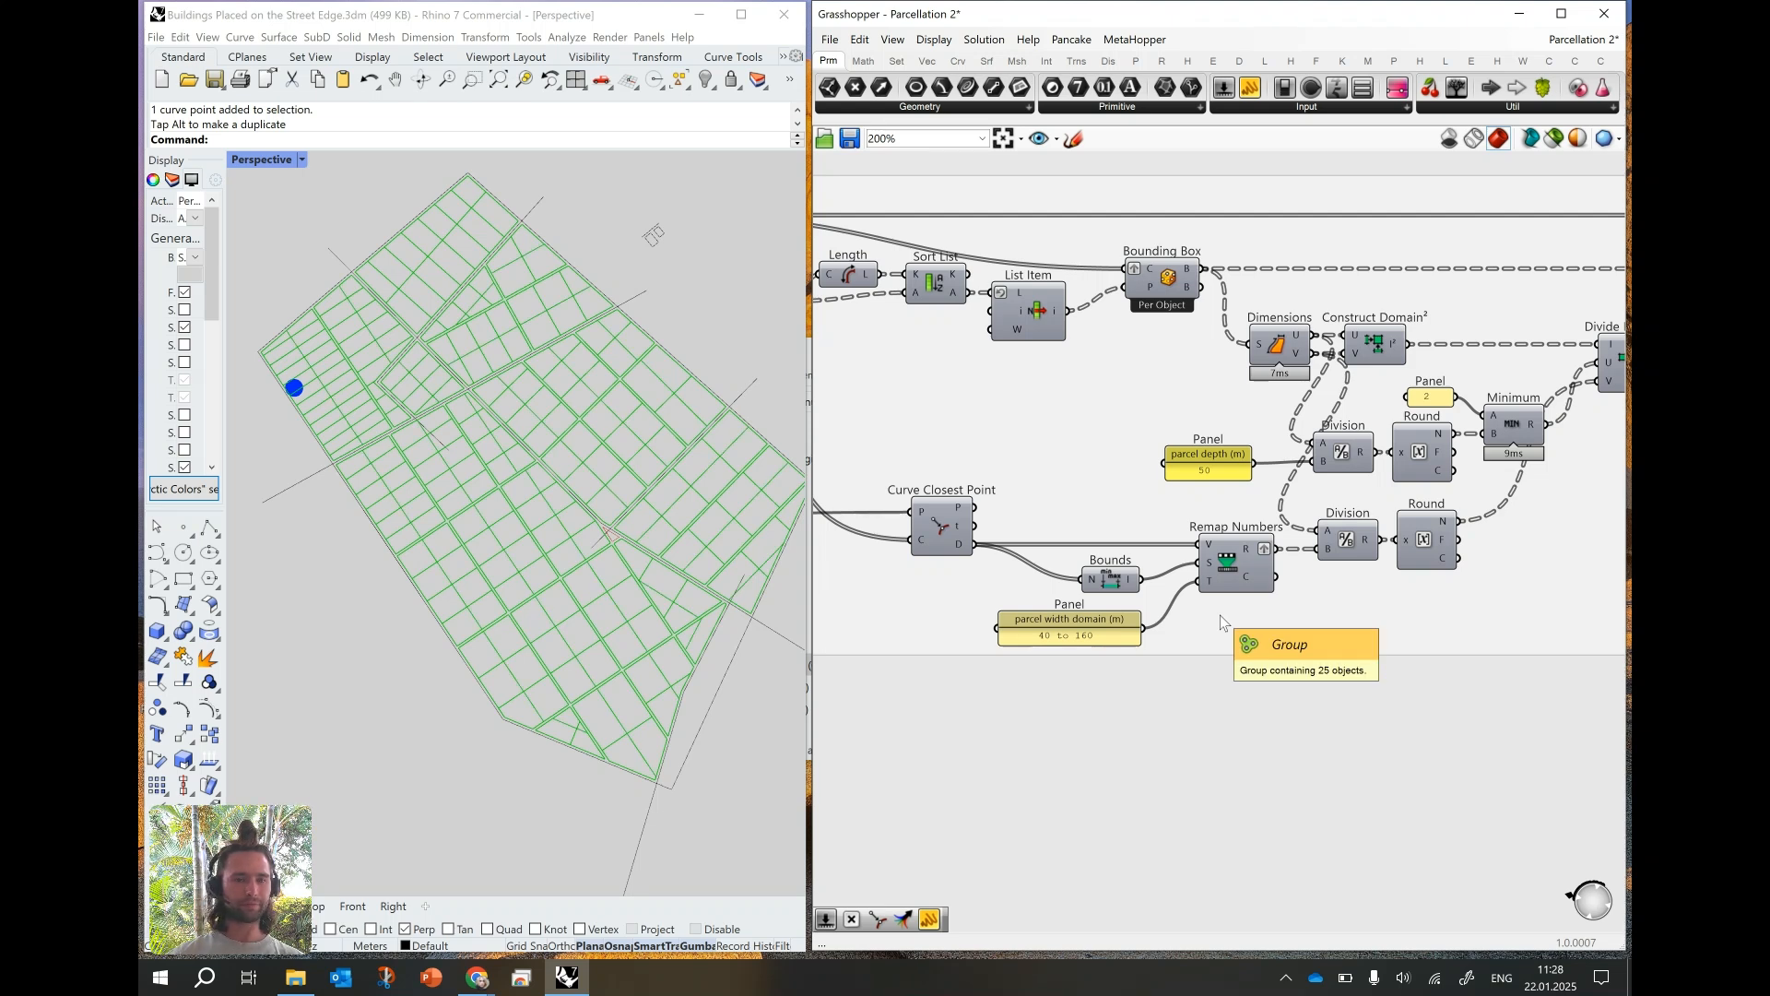
right_click_drag(684, 548, 654, 541)
scroll(1182, 362, "down", 4)
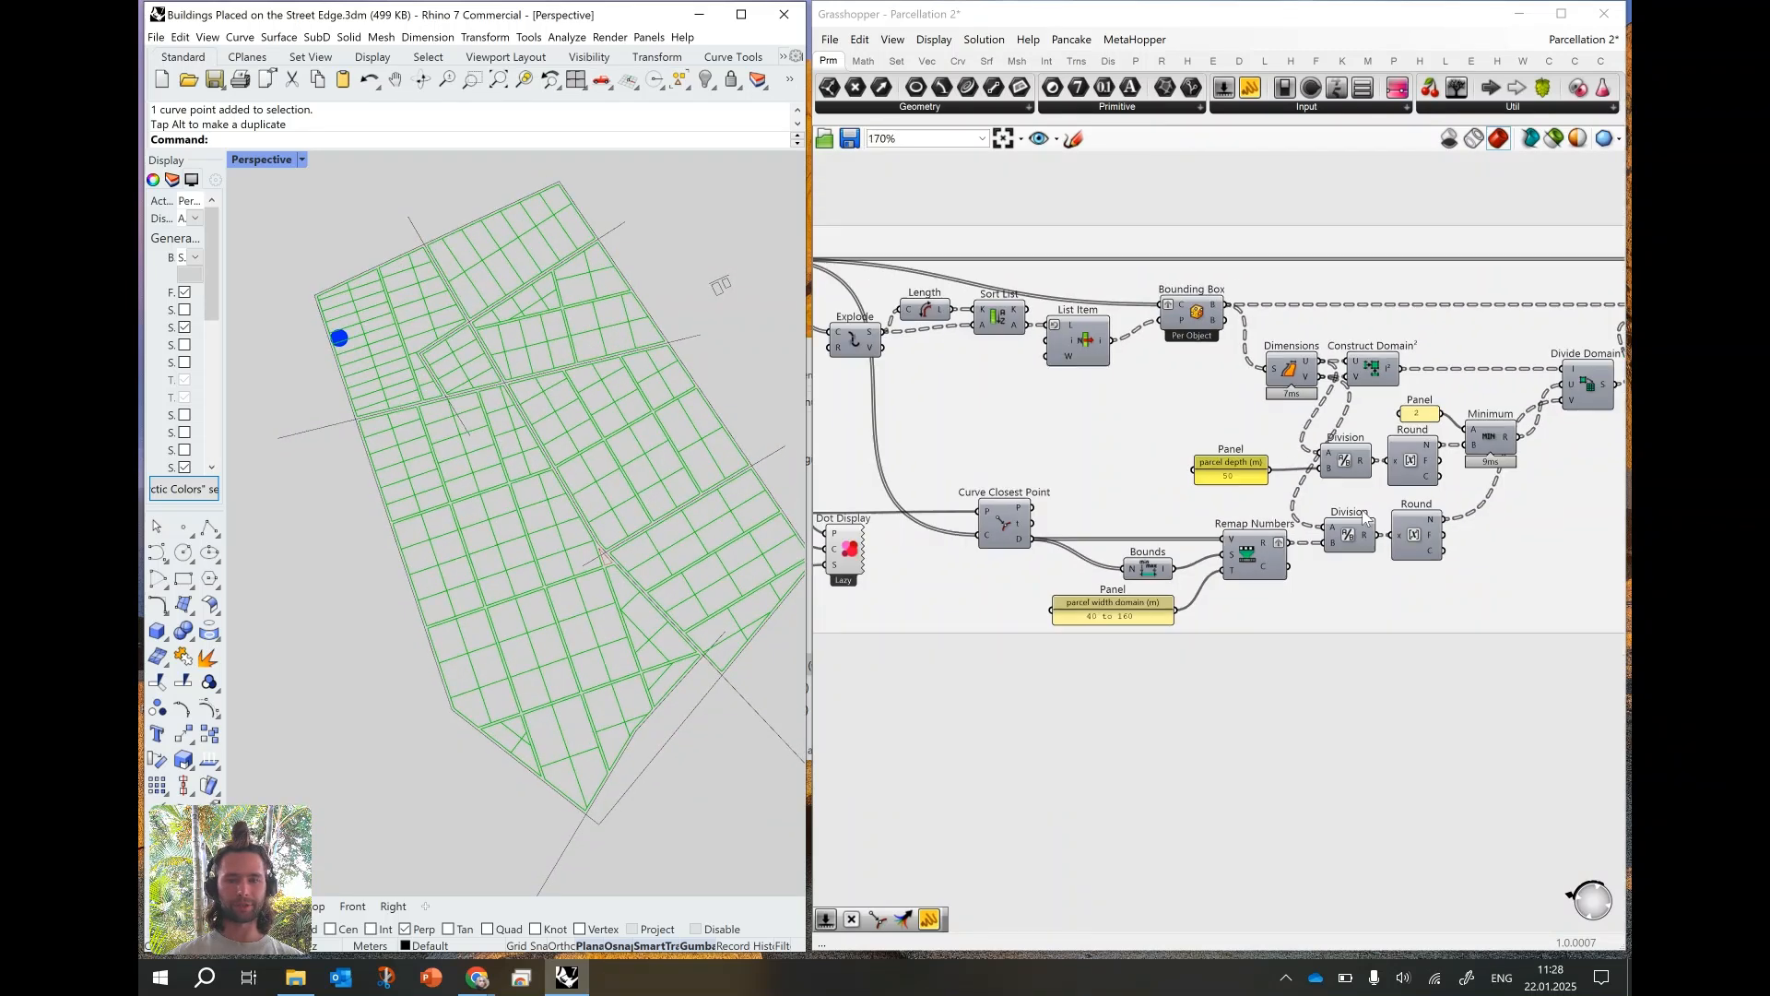
- Select the Parcels group's attractor point in the Rhino viewport and move it across the site into the blocks beyond the central diagonal street
scroll(998, 515, "up", 3)
left_click(990, 503)
left_click(340, 340)
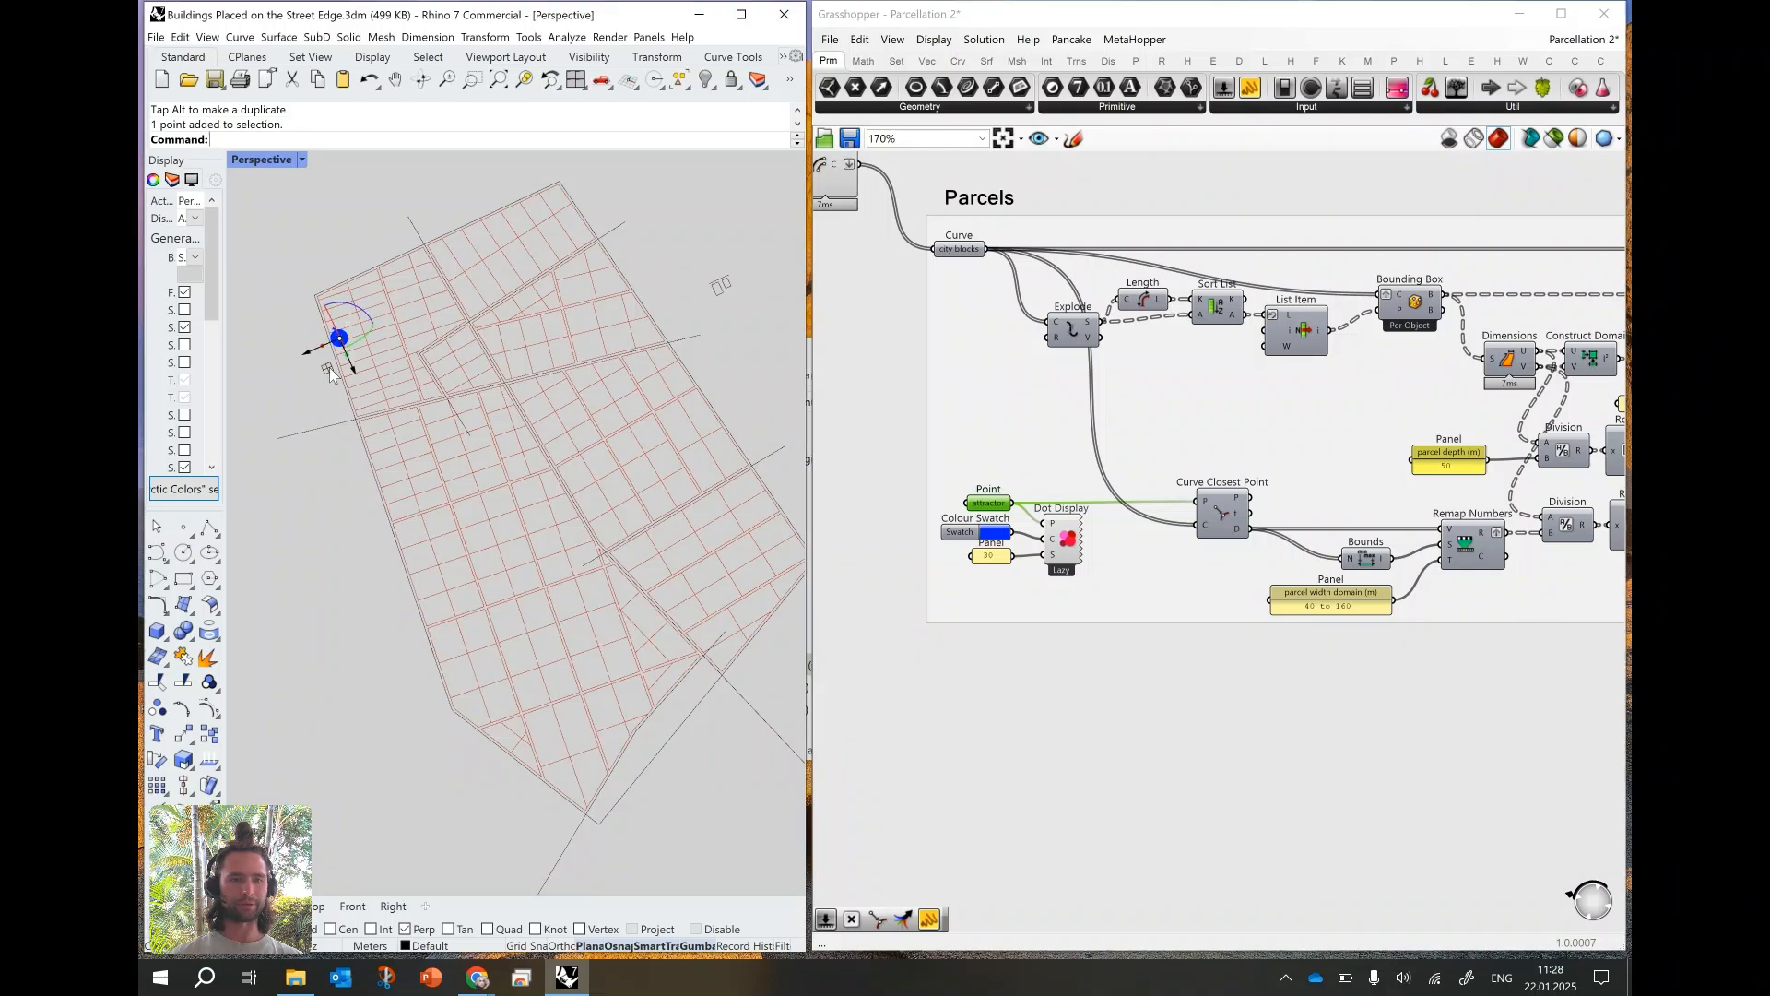
scroll(933, 394, "down", 3)
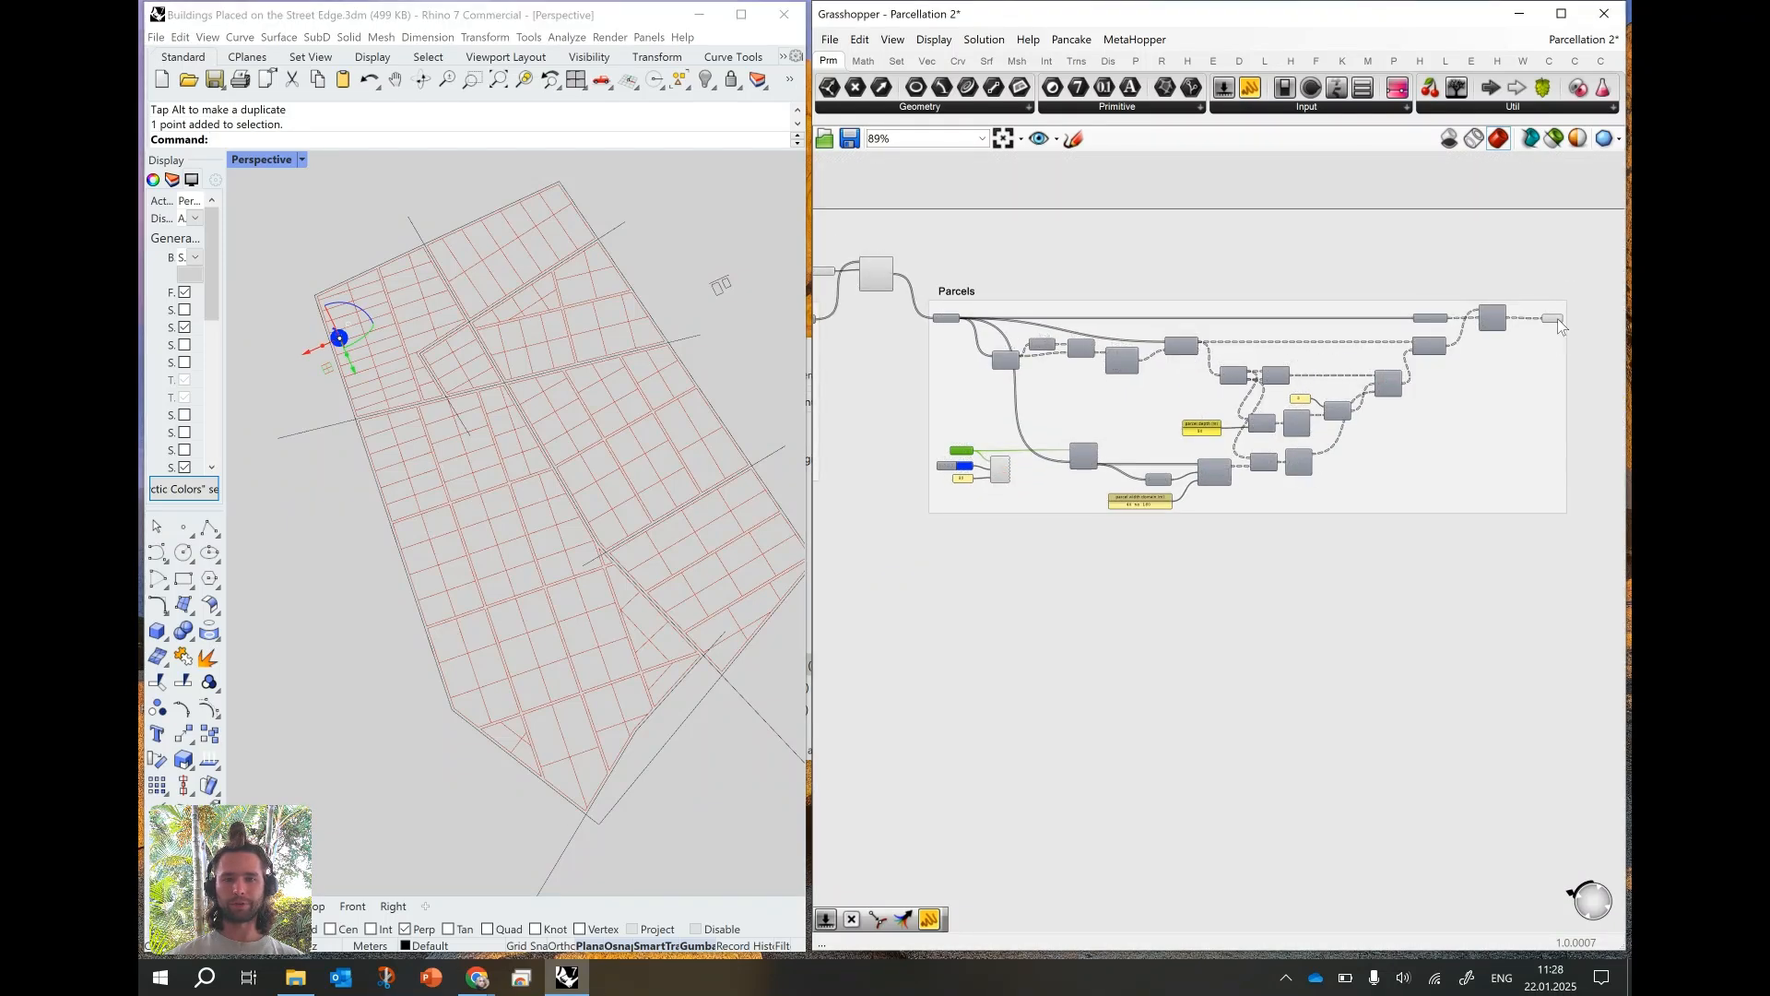
left_click_drag(328, 368, 639, 523)
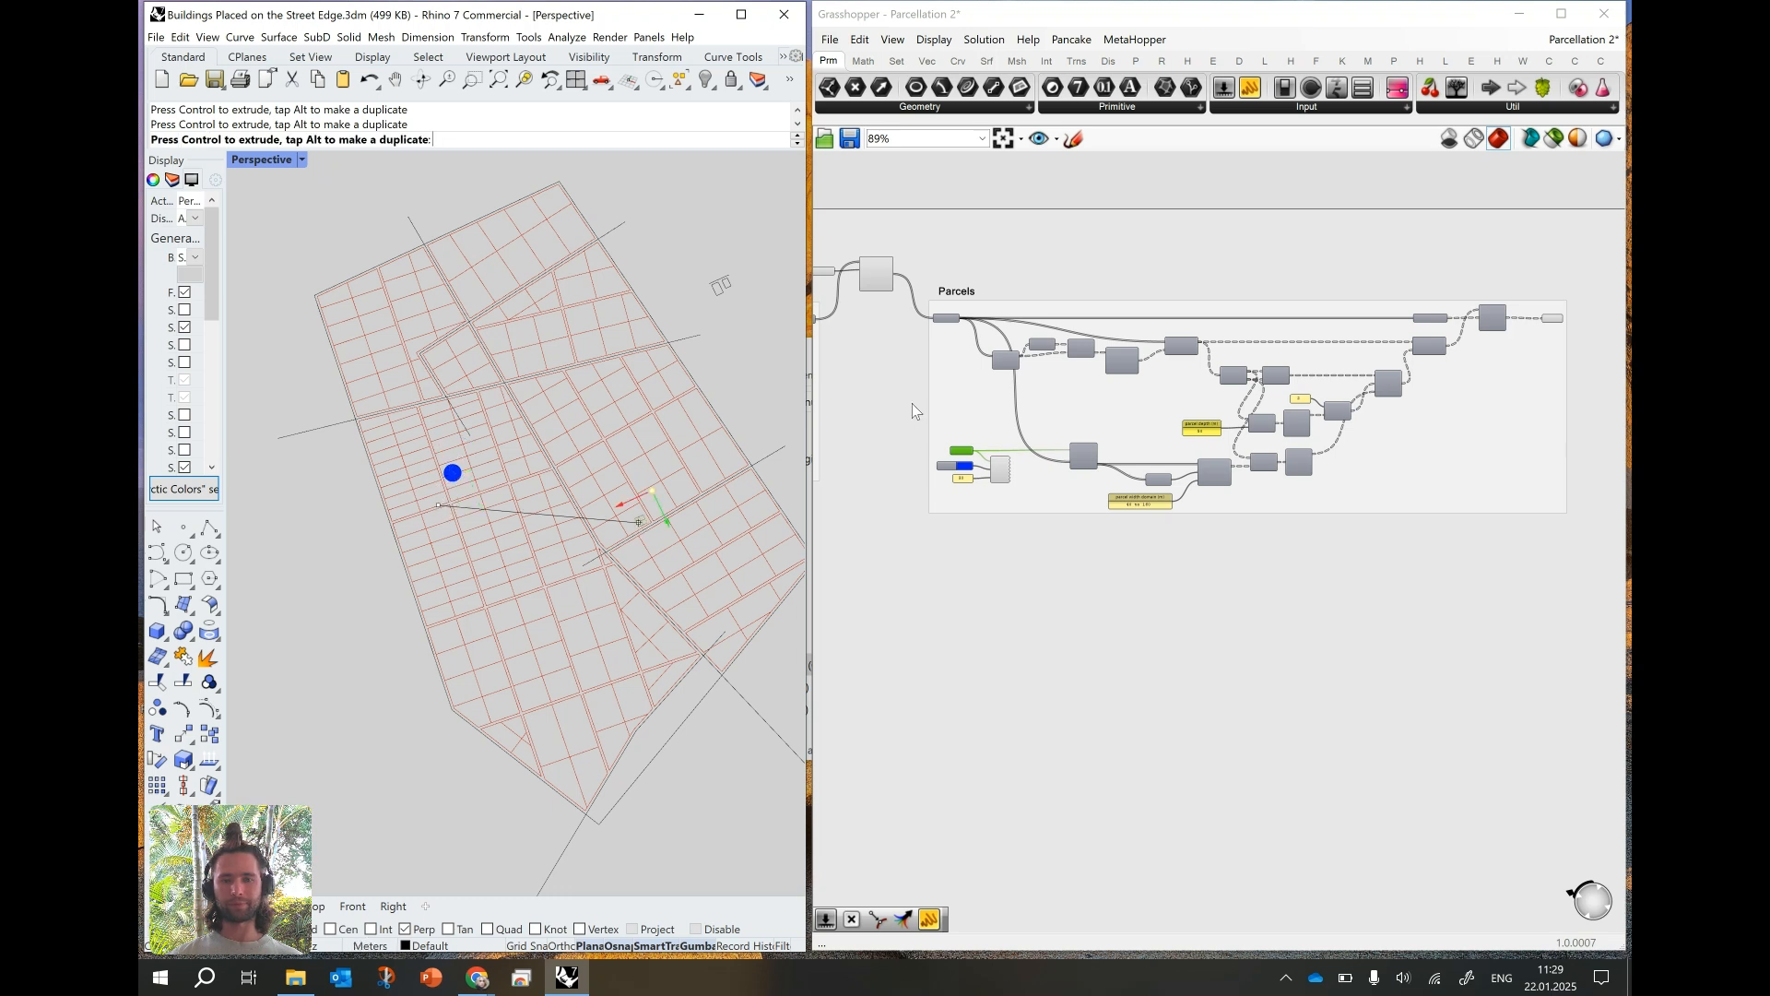
left_click(744, 462)
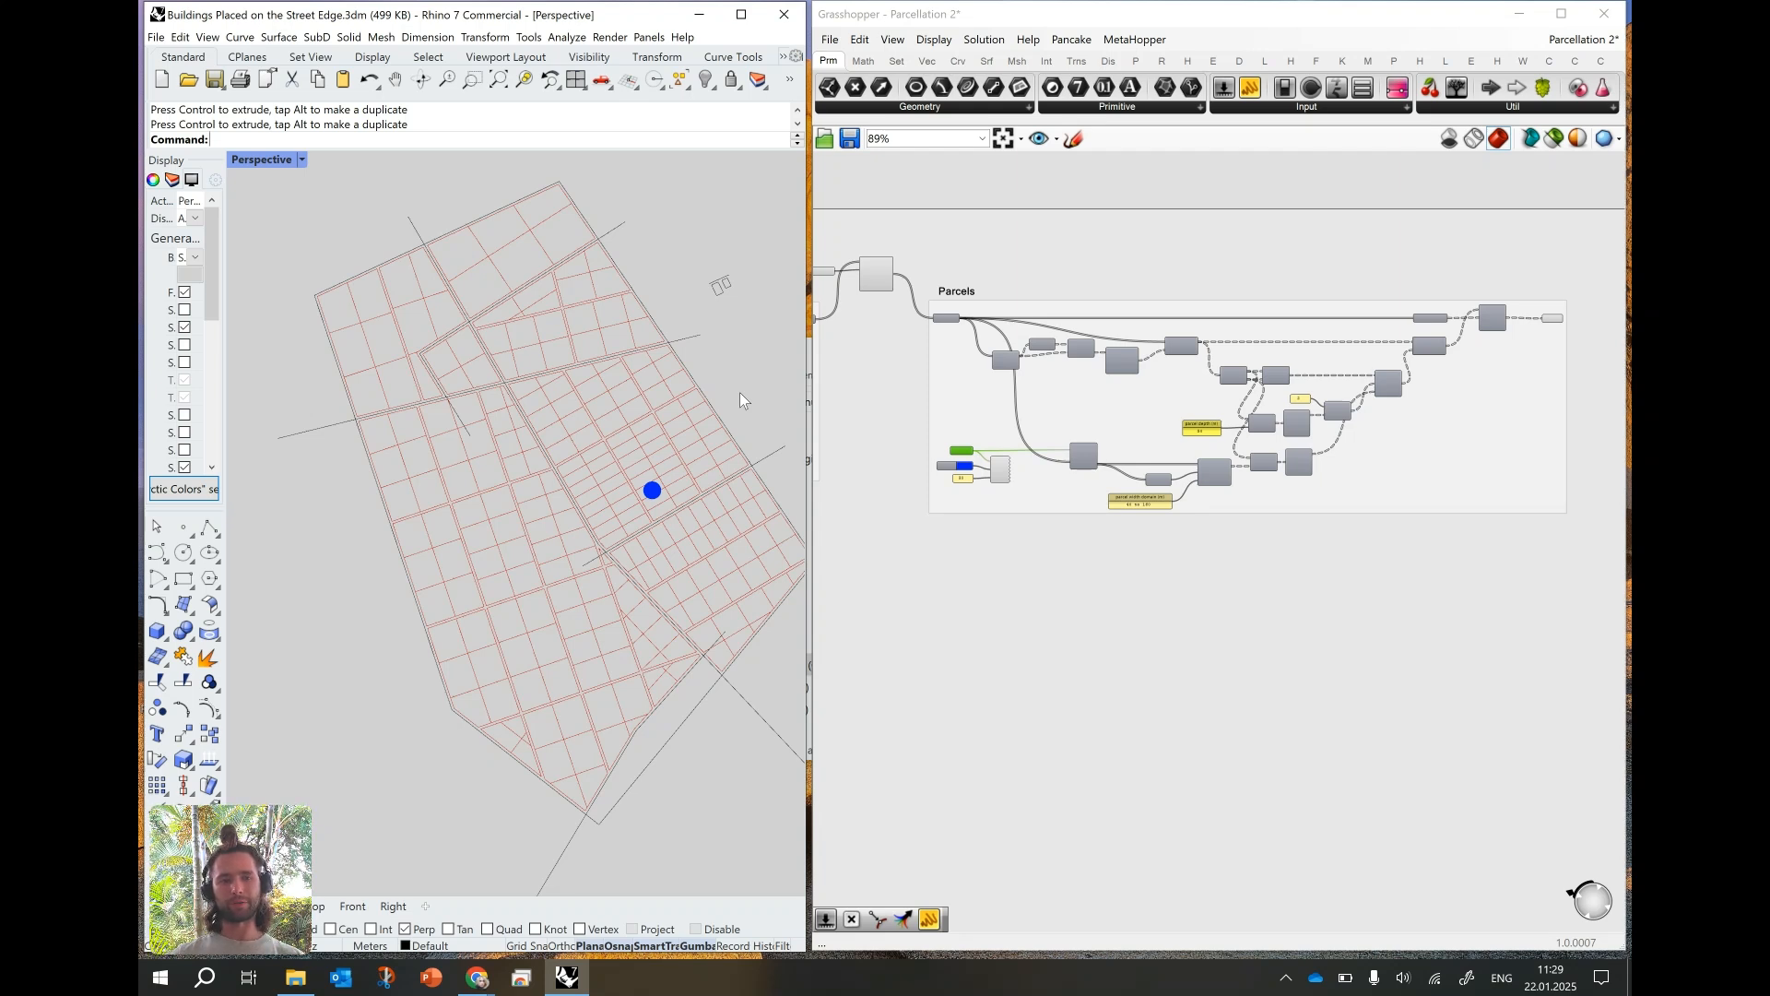
scroll(551, 487, "down", 2)
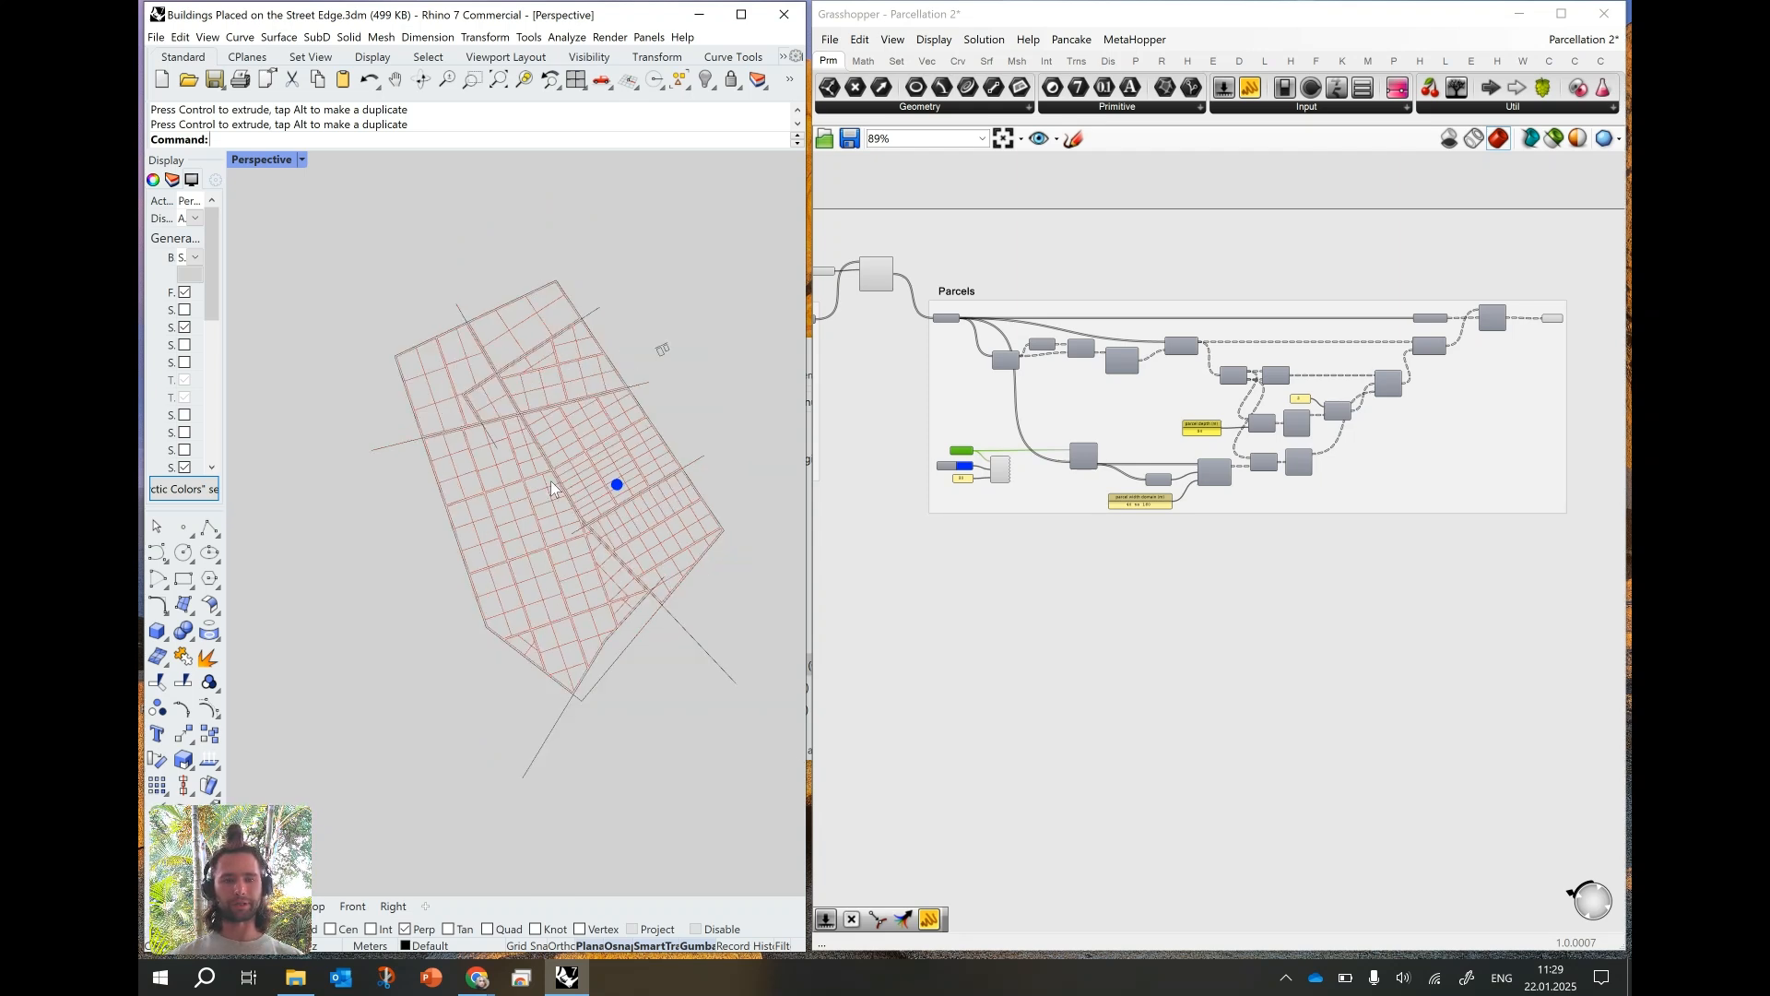
scroll(582, 482, "up", 2)
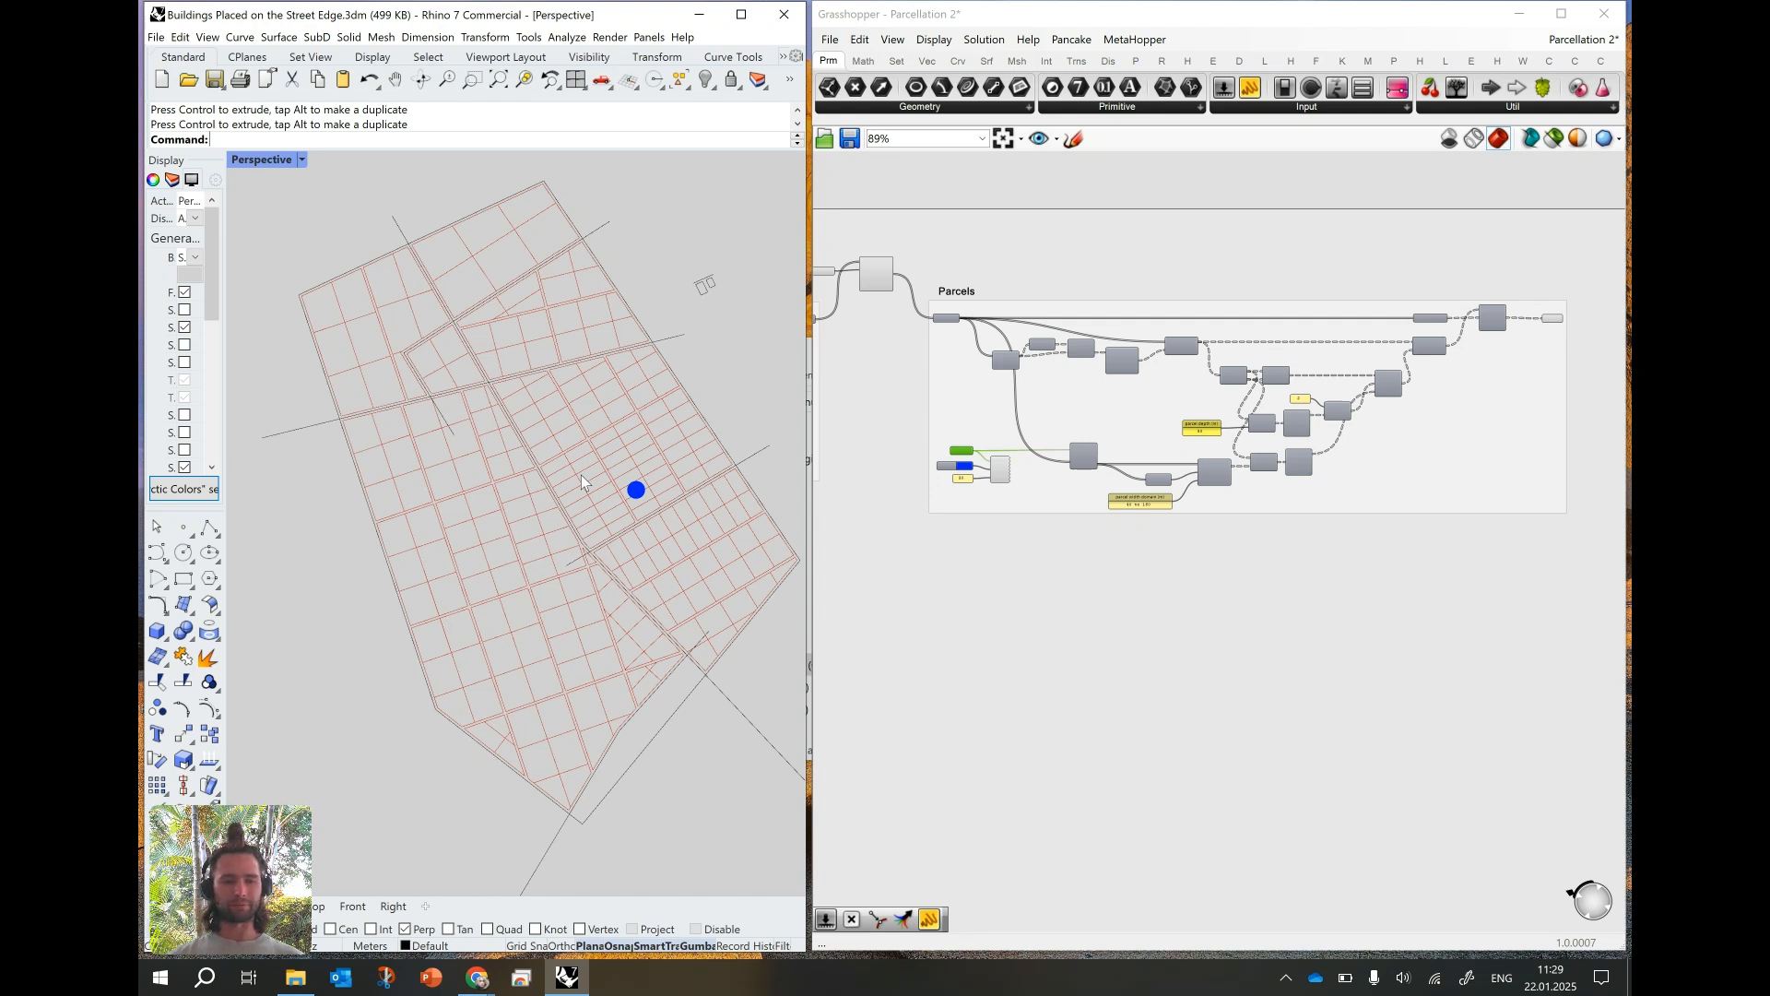
mouse_move(476, 976)
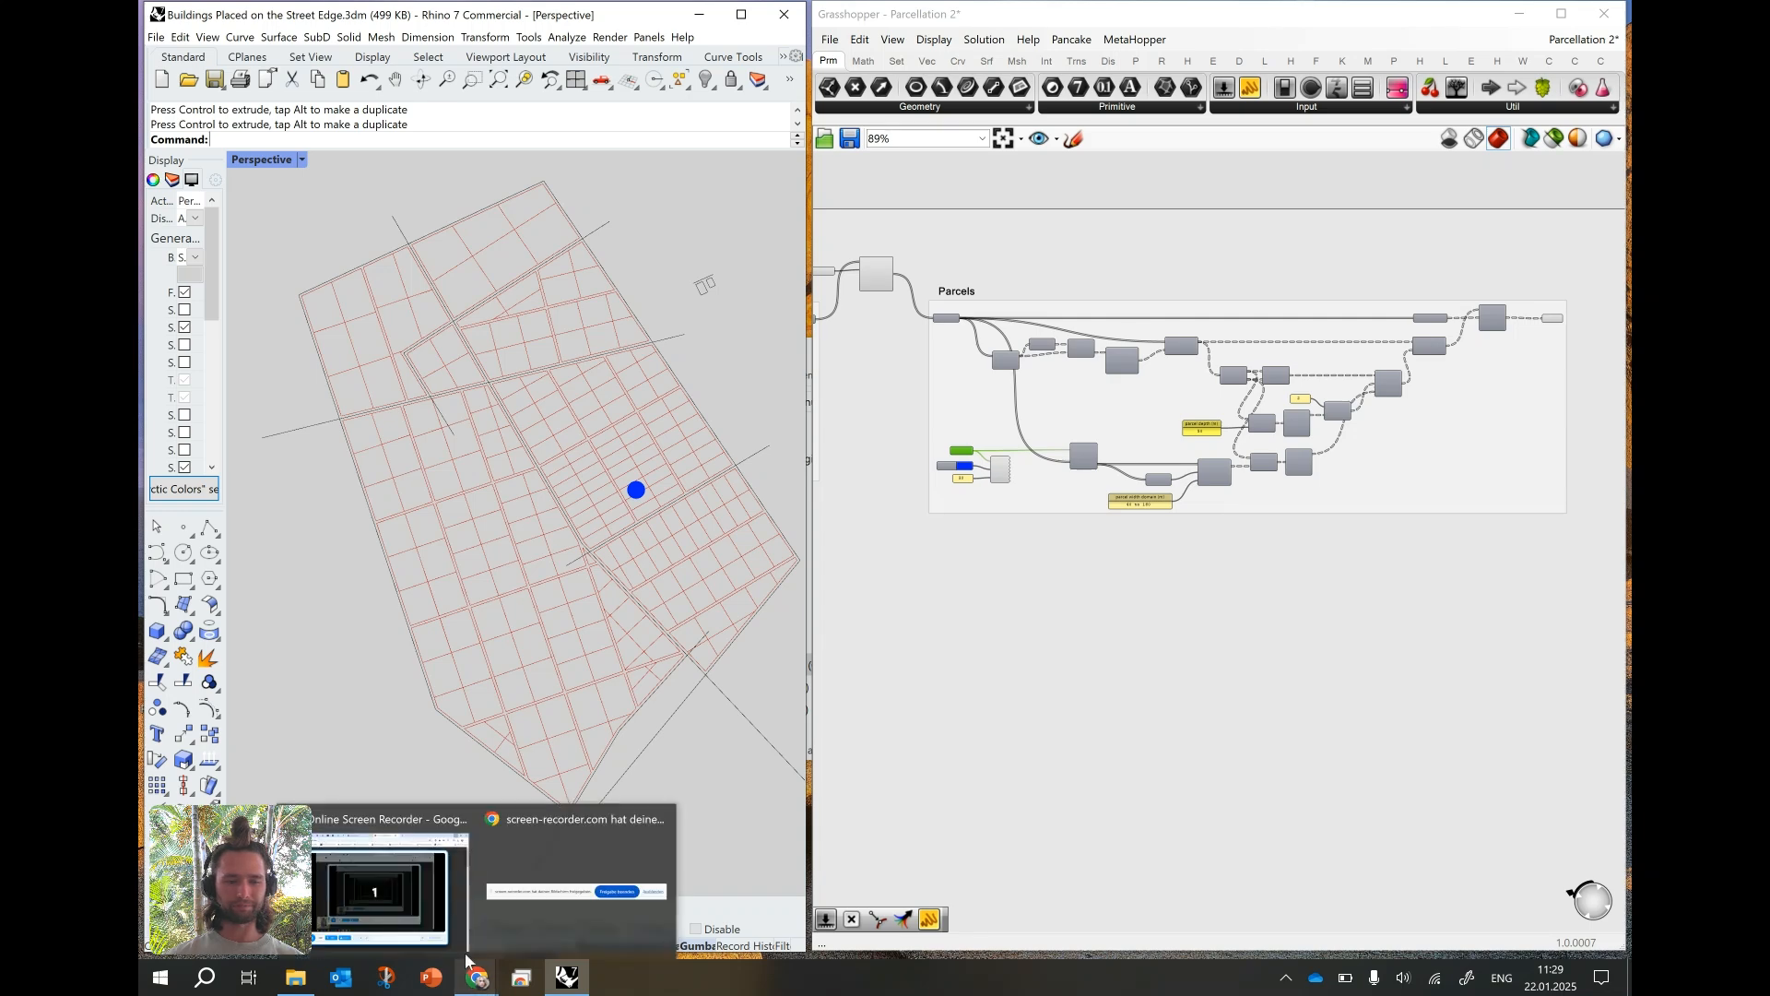